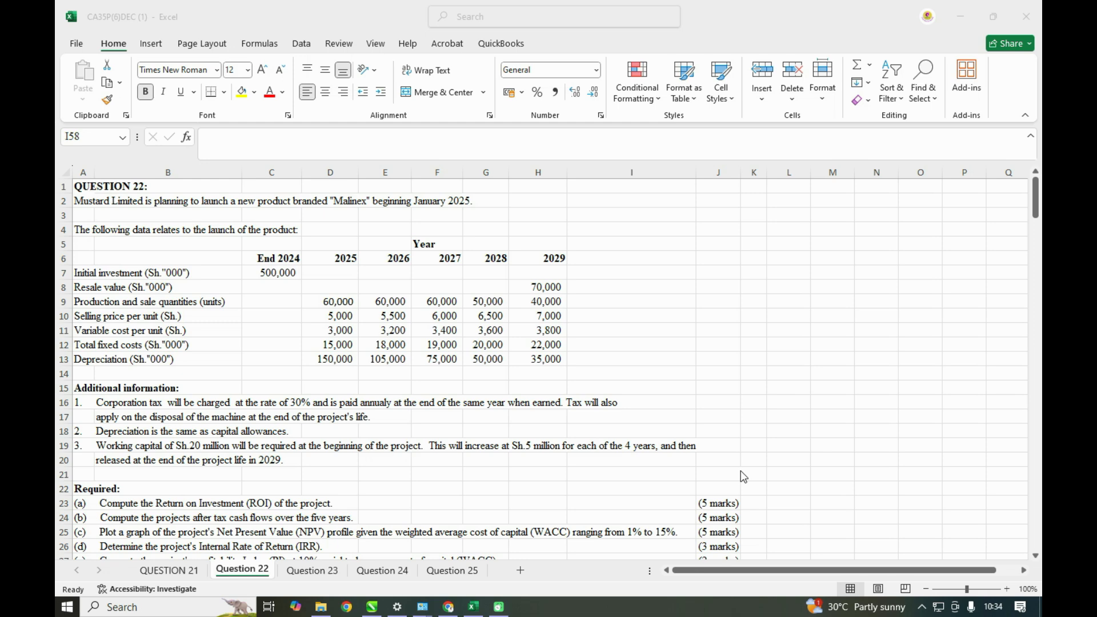
# - Link cell C31 to the text of requirement (b) about the project's after-tax cash flows
pyautogui.scroll(-1, 743, 477)
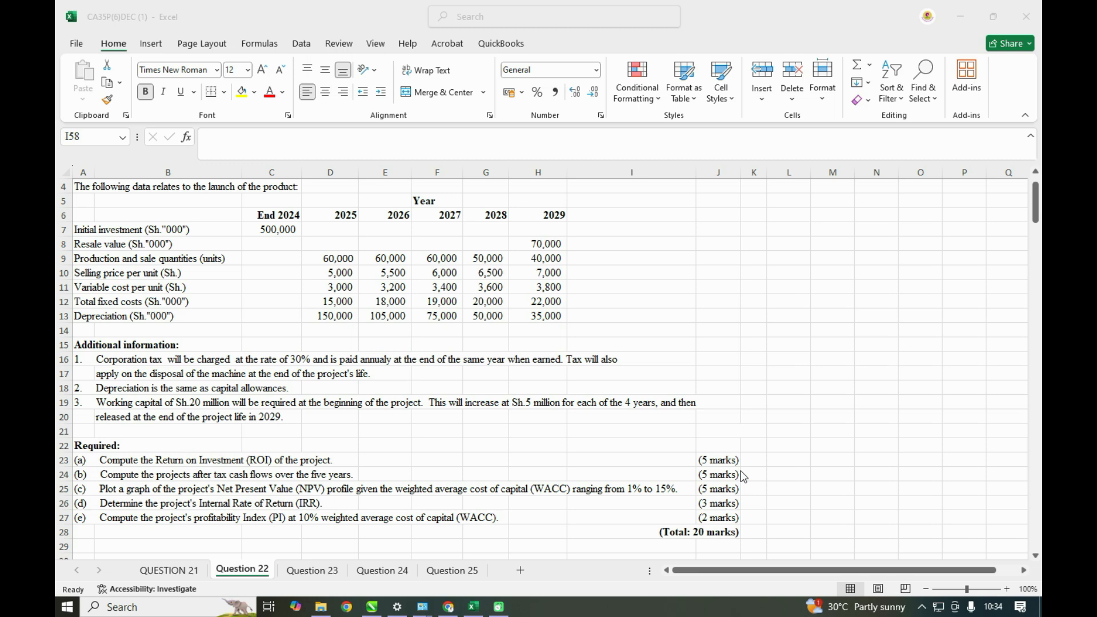
pyautogui.scroll(1, 742, 478)
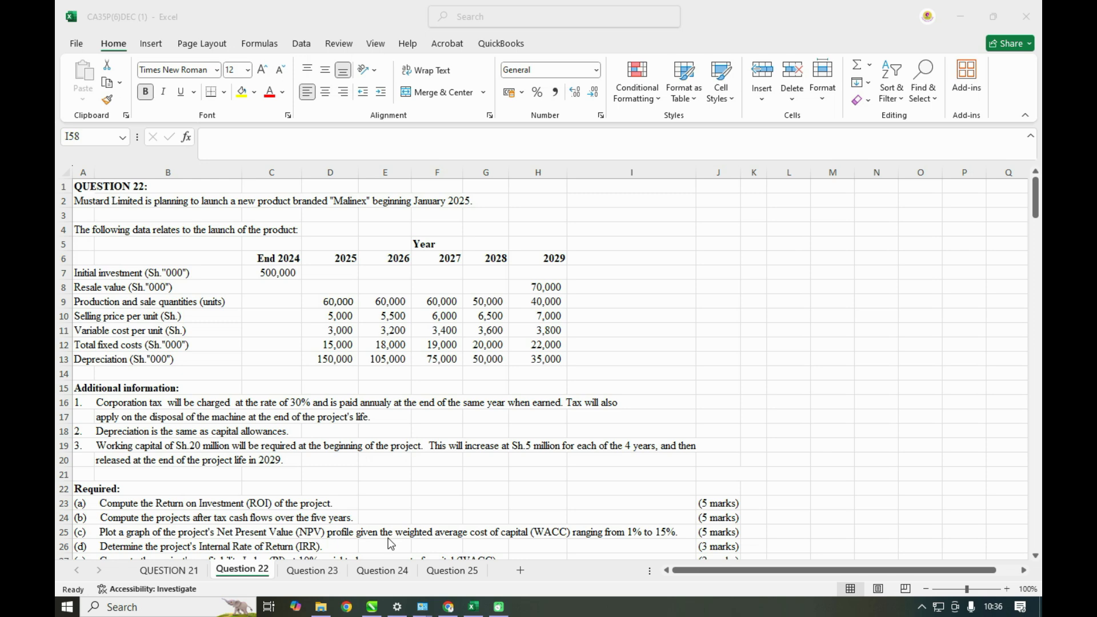
pyautogui.scroll(-1, 391, 544)
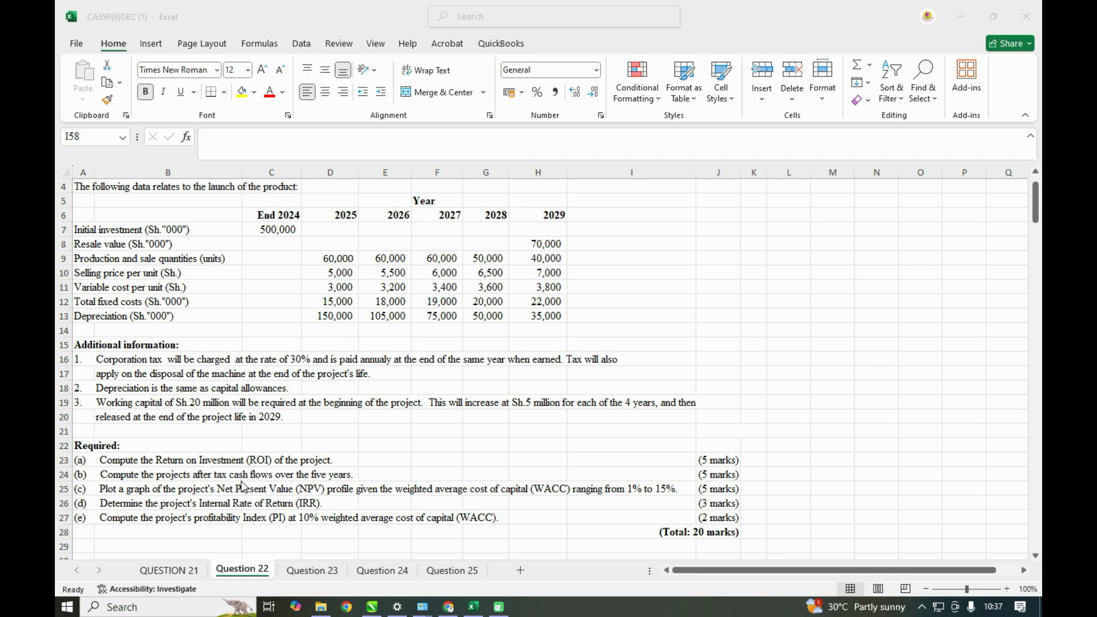
pyautogui.scroll(-1, 242, 486)
pyautogui.scroll(-1, 242, 486)
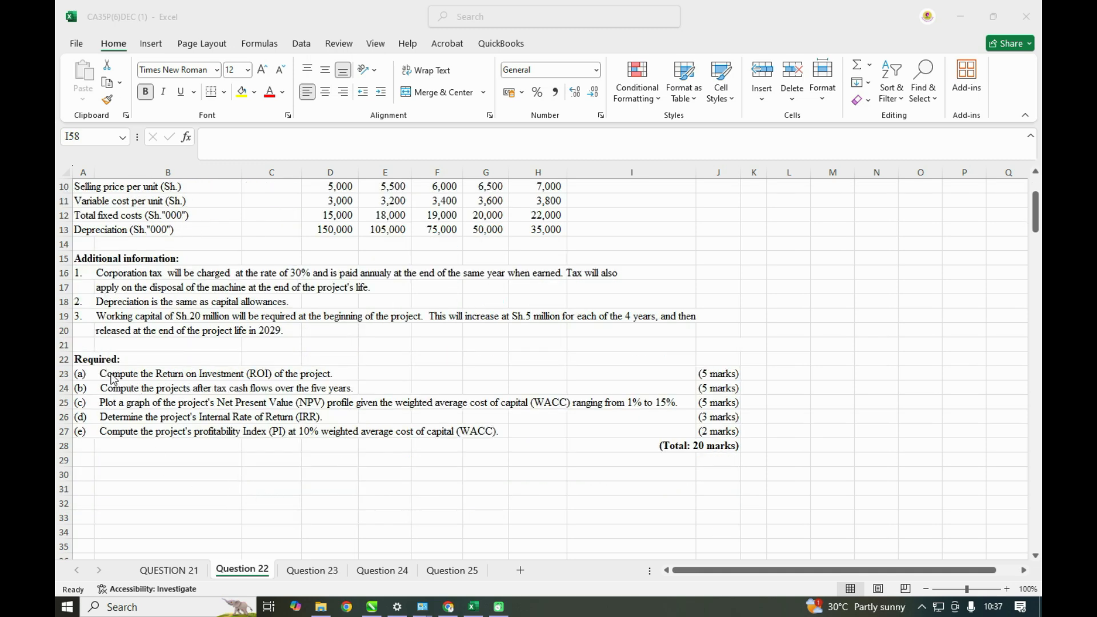
pyautogui.click(227, 489)
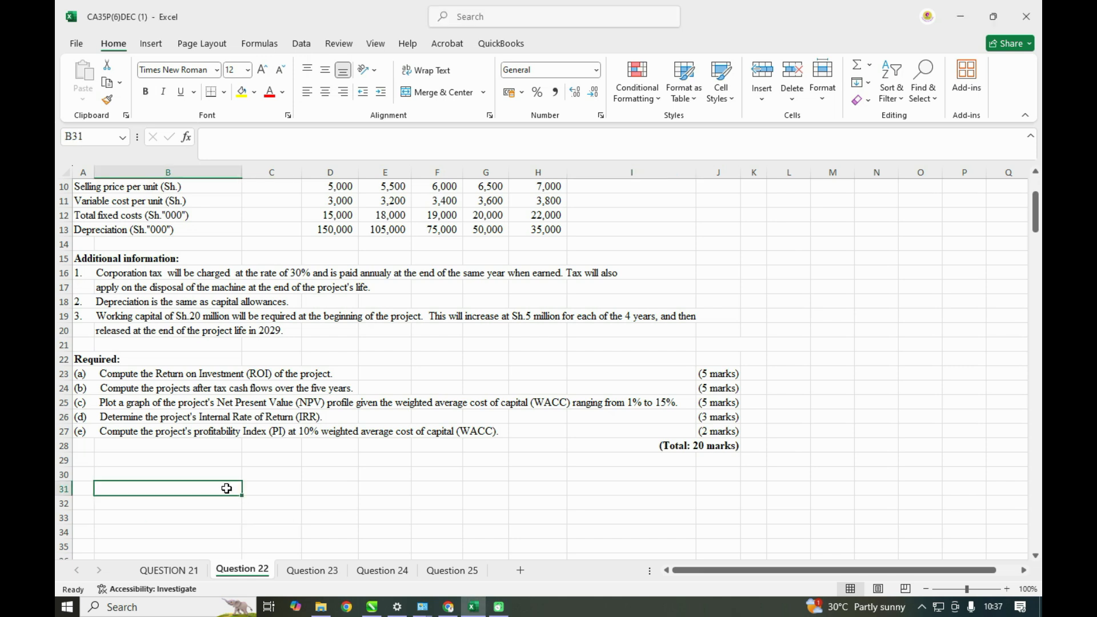
pyautogui.click(252, 488)
pyautogui.write('=')
pyautogui.click(83, 389)
pyautogui.press('Return')
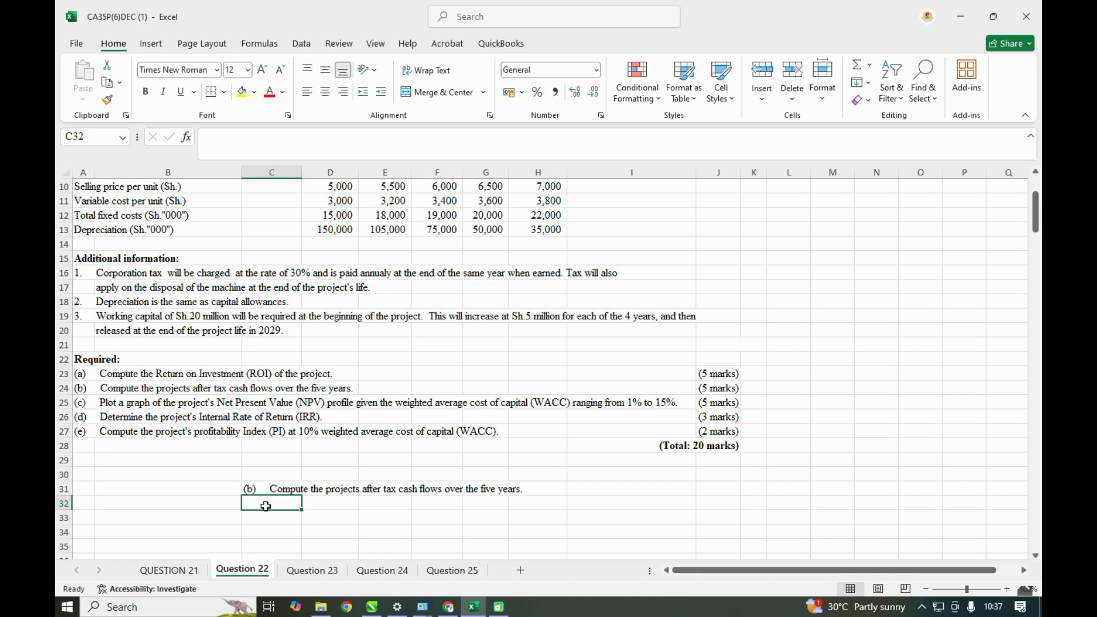
# - Link C32 to the End 2024 heading with =C6, fill it across to H32, and add a bottom border to the row
pyautogui.write('=')
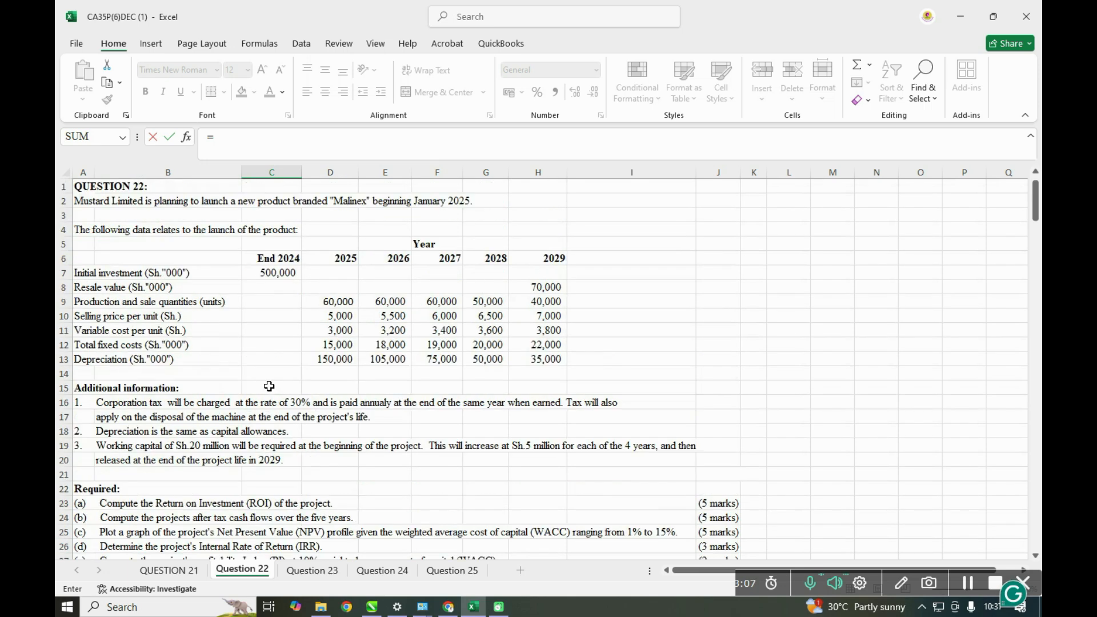
pyautogui.scroll(3, 269, 483)
pyautogui.click(278, 255)
pyautogui.press('Return')
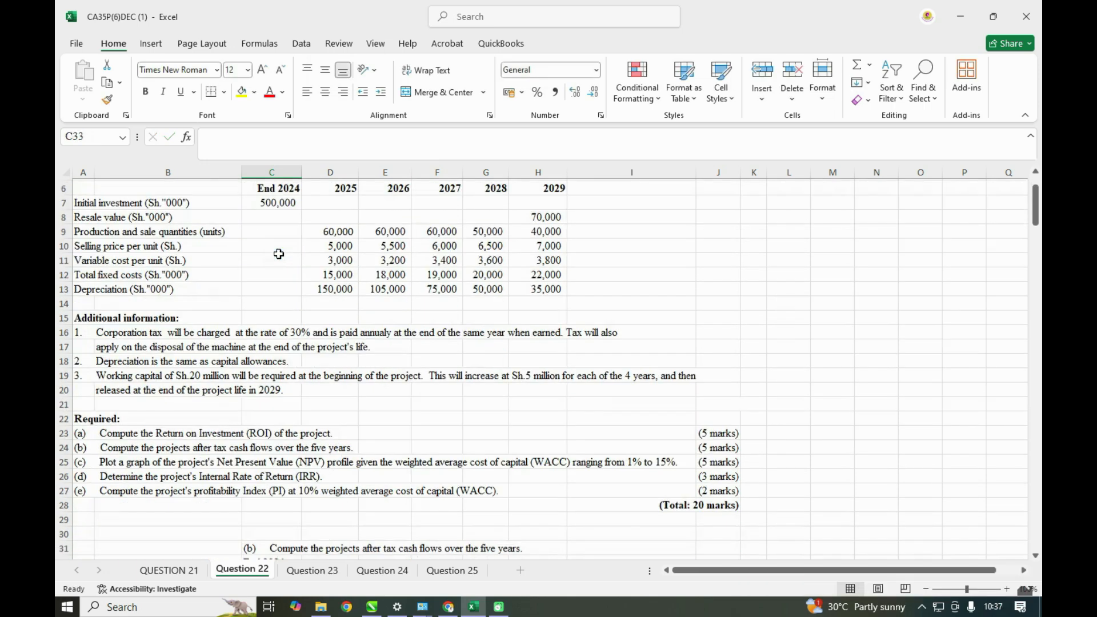
pyautogui.click(279, 532)
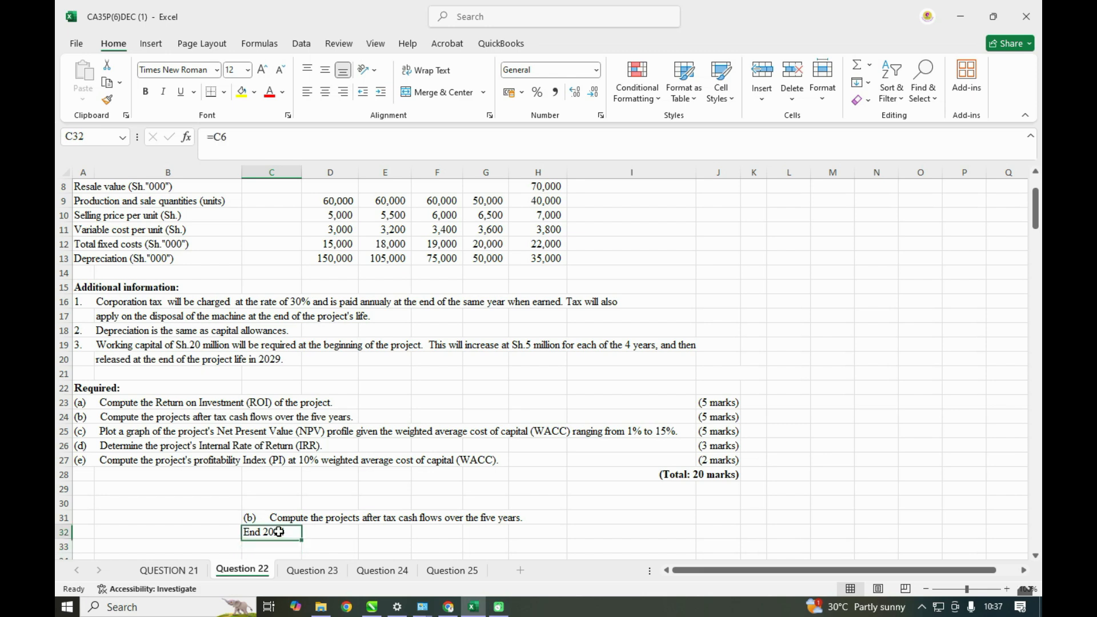
pyautogui.moveTo(301, 537); pyautogui.dragTo(536, 527)
pyautogui.scroll(3, 536, 527)
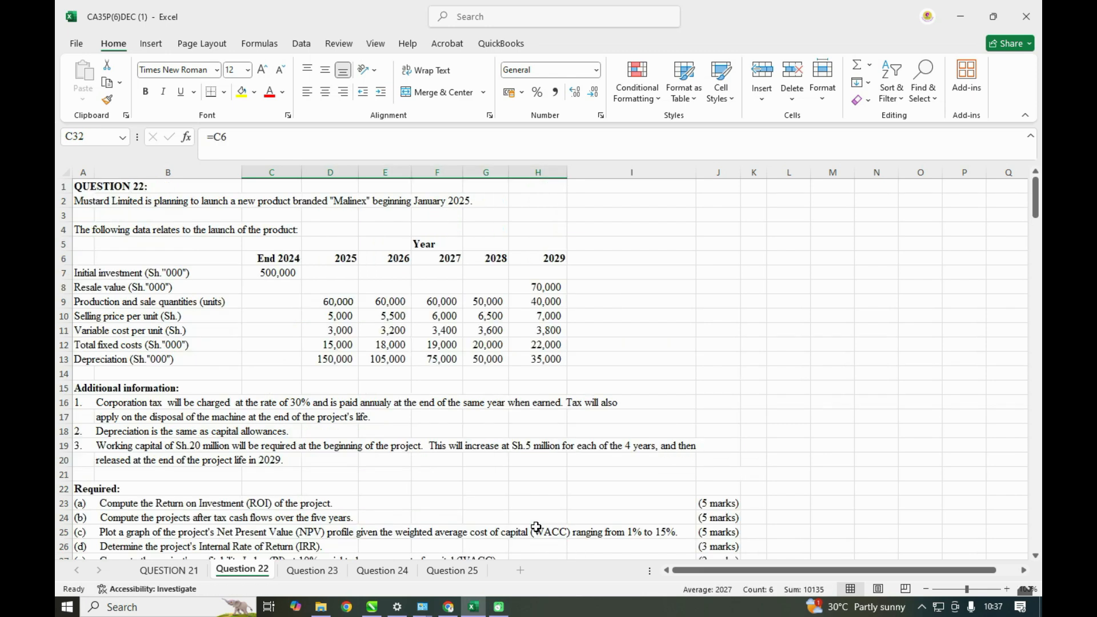
pyautogui.scroll(-5, 536, 527)
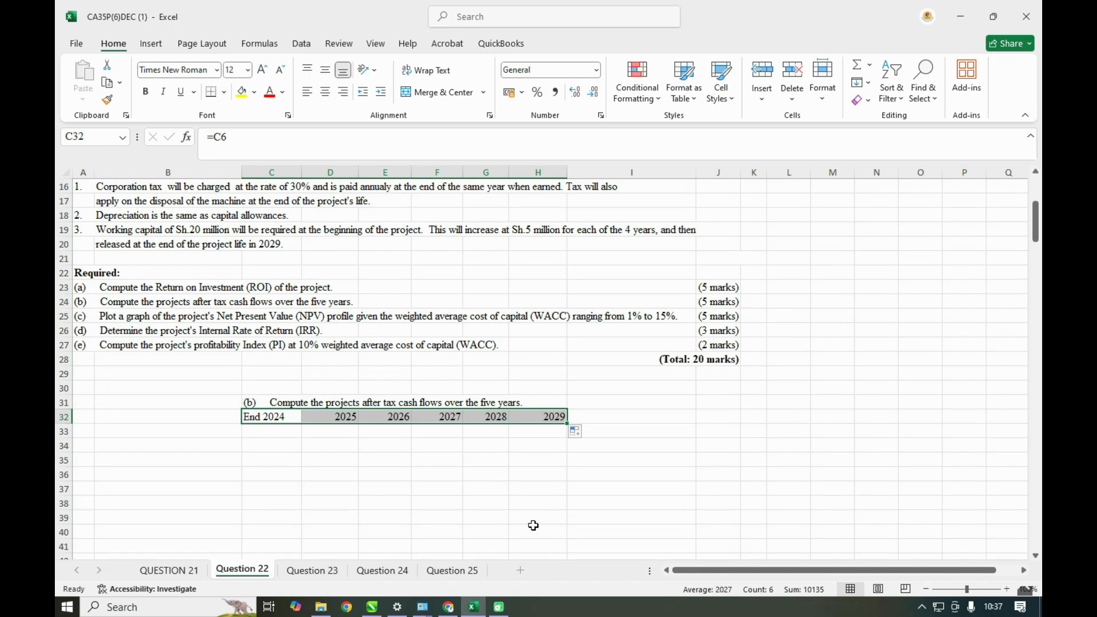
pyautogui.click(213, 98)
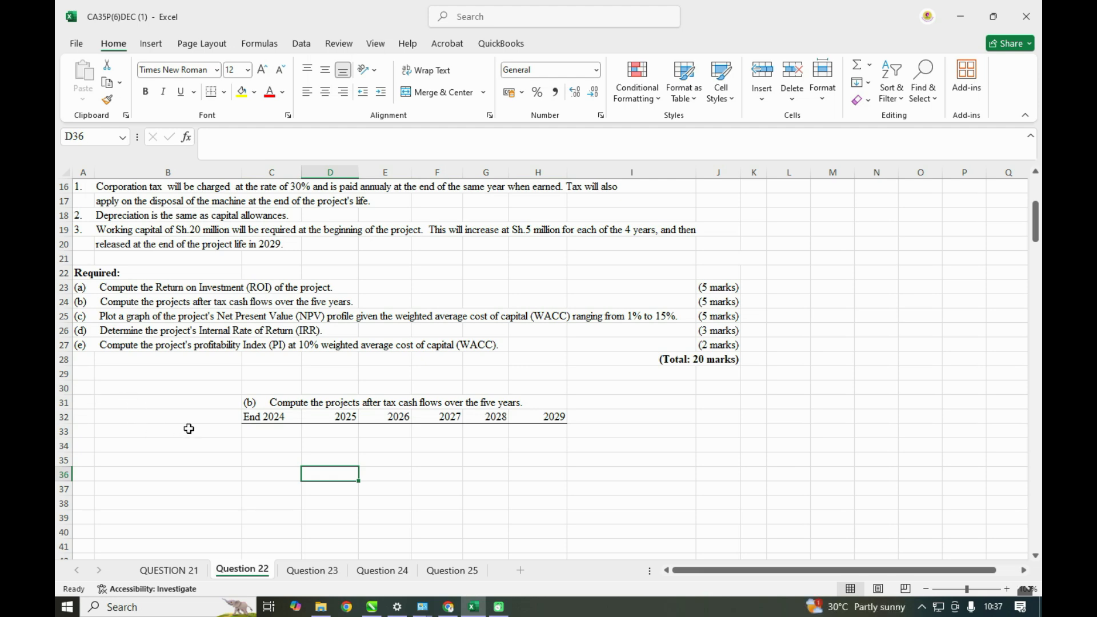
# - Enter the row label Sales in cell B33, beneath the year headings of the cash flow table
pyautogui.scroll(2, 190, 429)
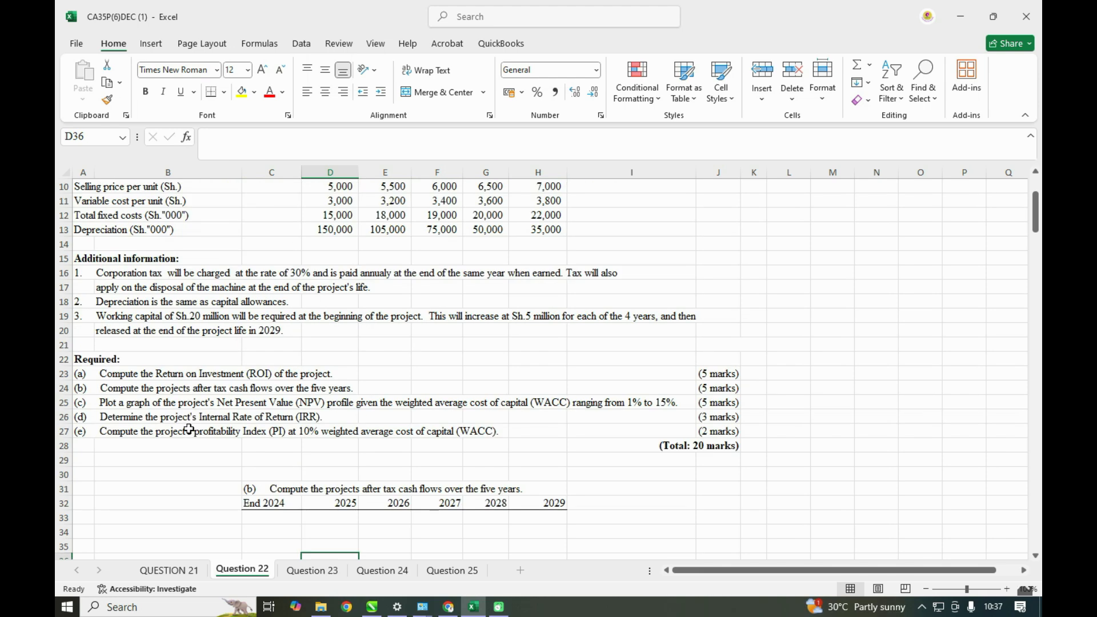
pyautogui.scroll(1, 189, 430)
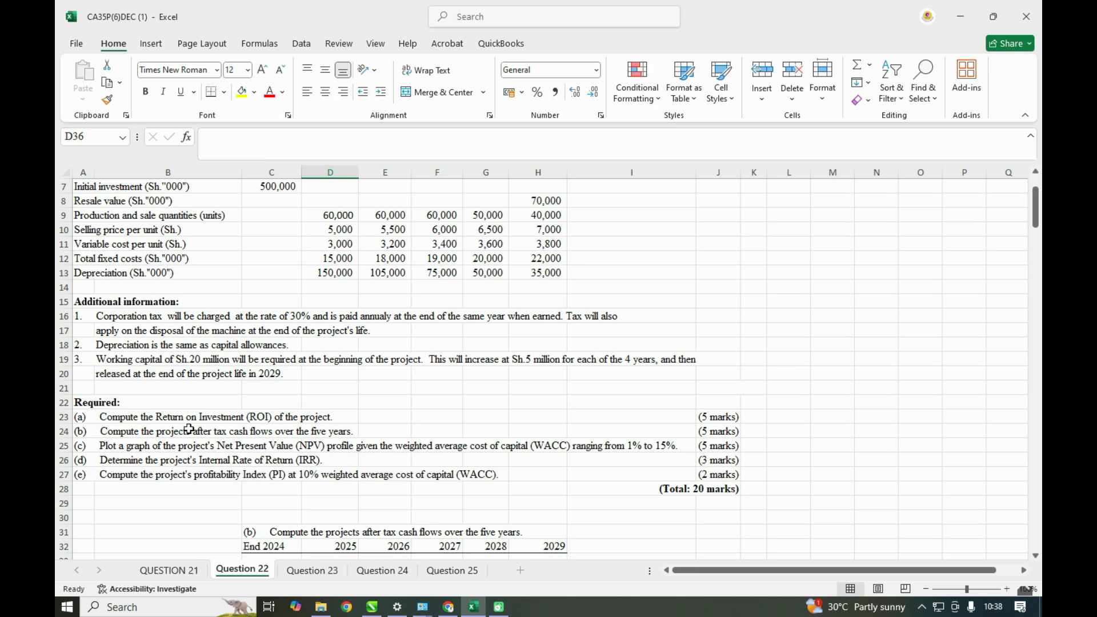
pyautogui.scroll(-2, 189, 429)
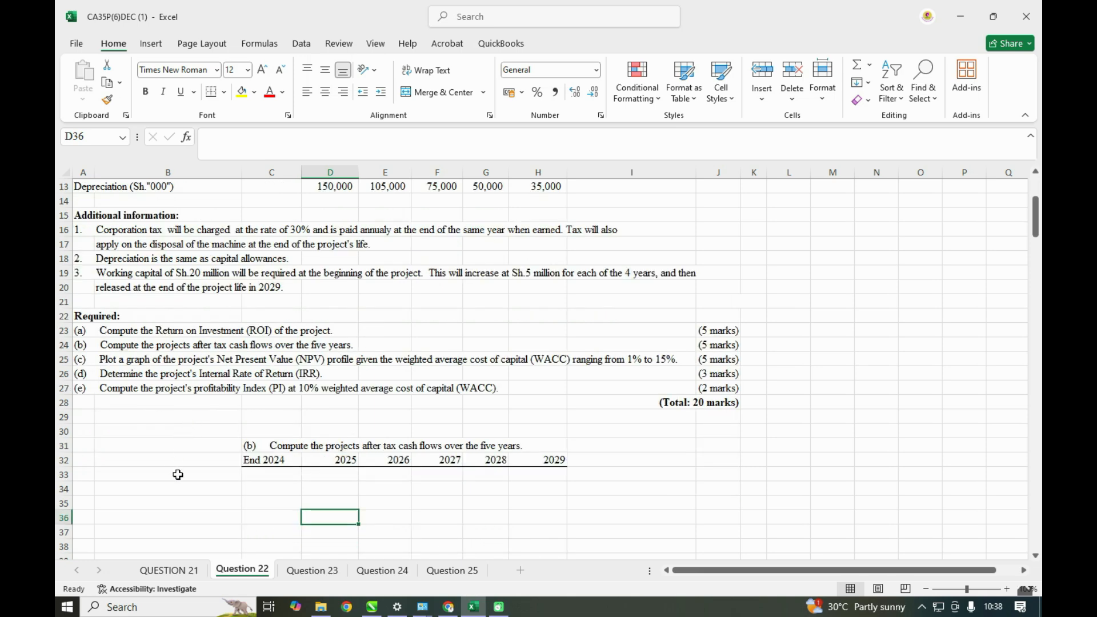
pyautogui.scroll(2, 178, 475)
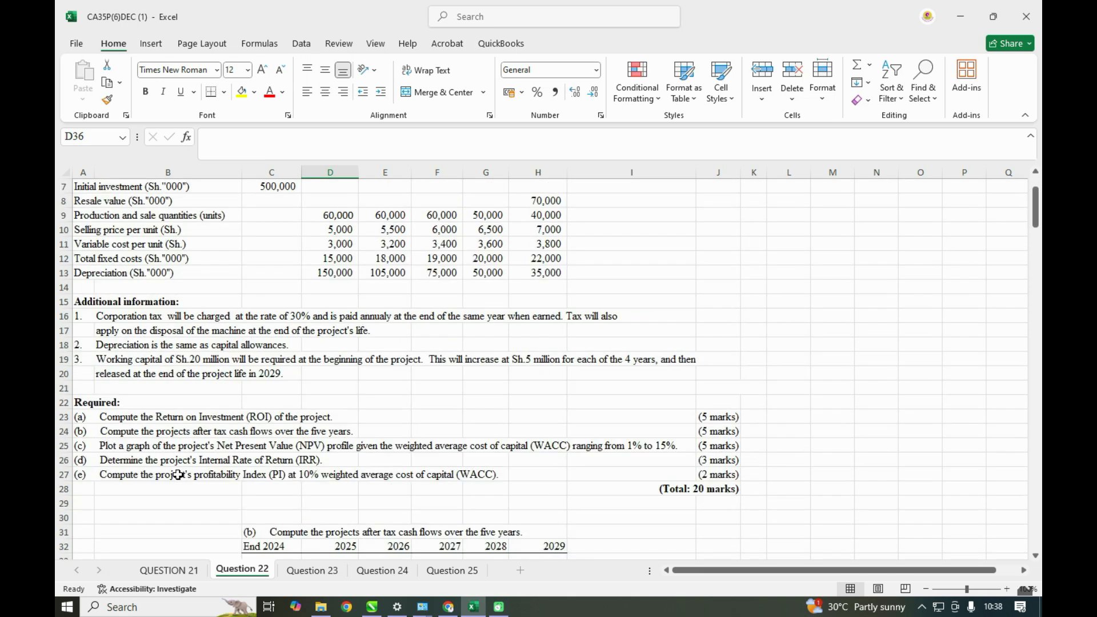
pyautogui.scroll(-1, 178, 475)
pyautogui.click(177, 518)
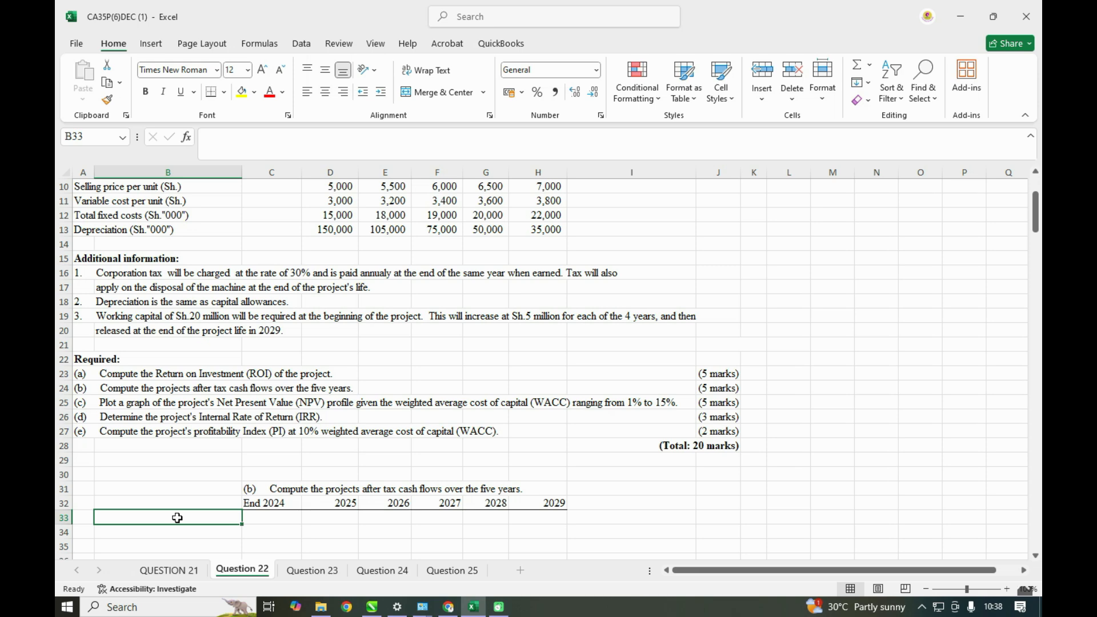
pyautogui.scroll(1, 574, 558)
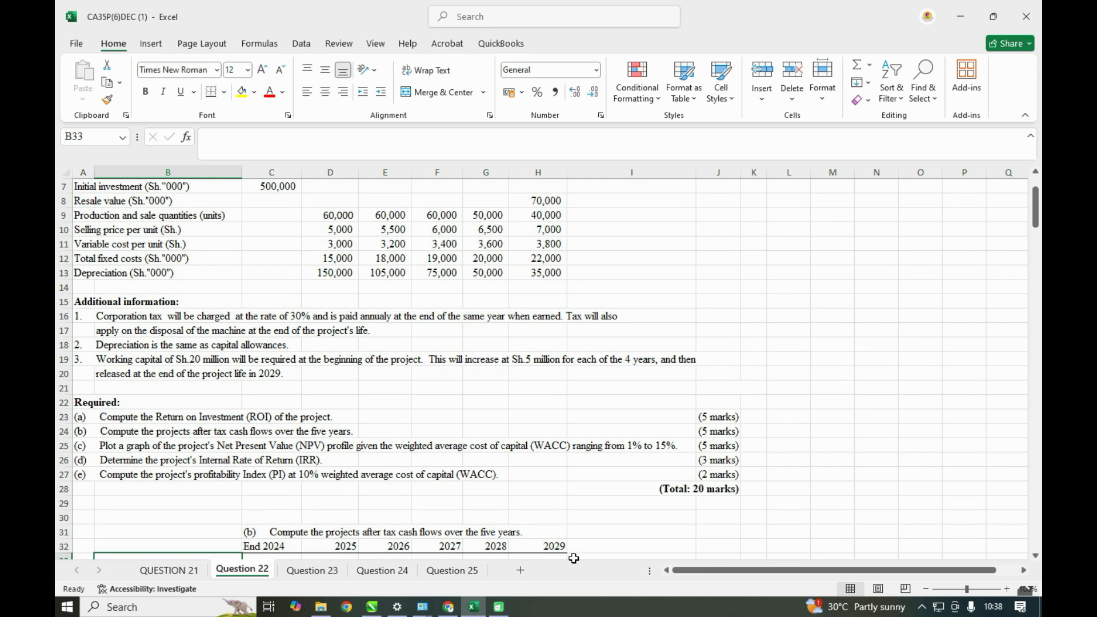
pyautogui.scroll(-3, 291, 512)
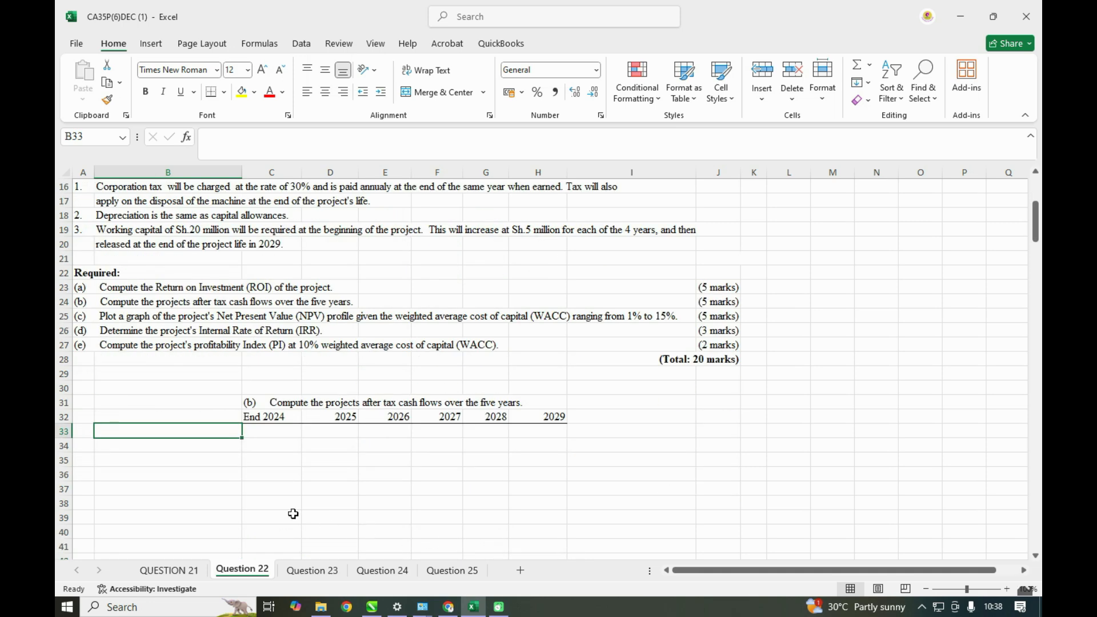
pyautogui.write('SA')
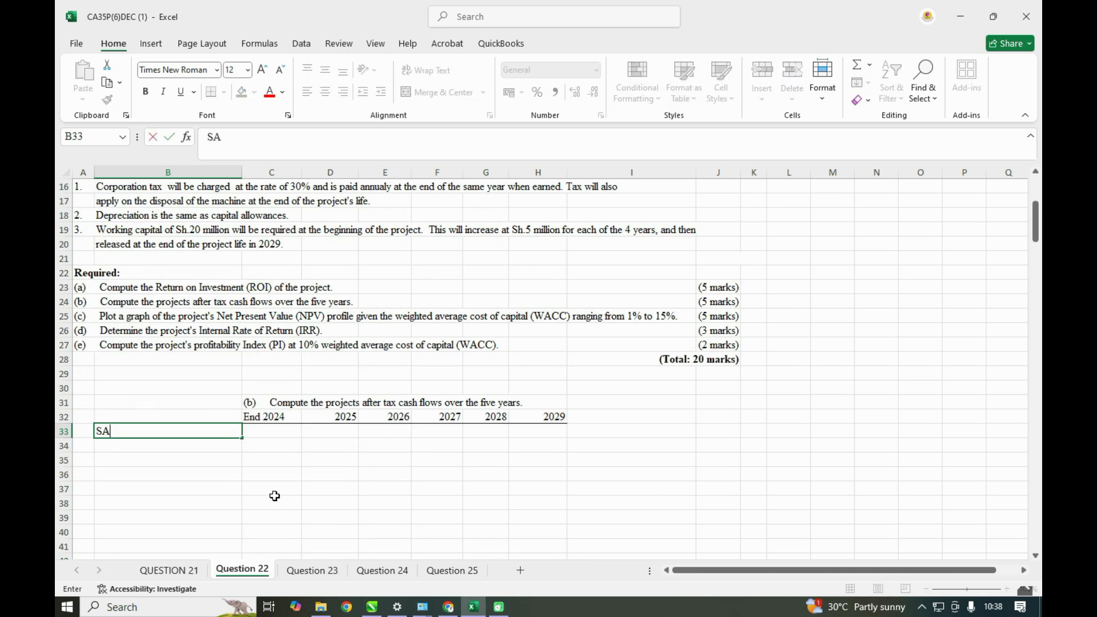
pyautogui.press('BackSpace')
pyautogui.write('laes')
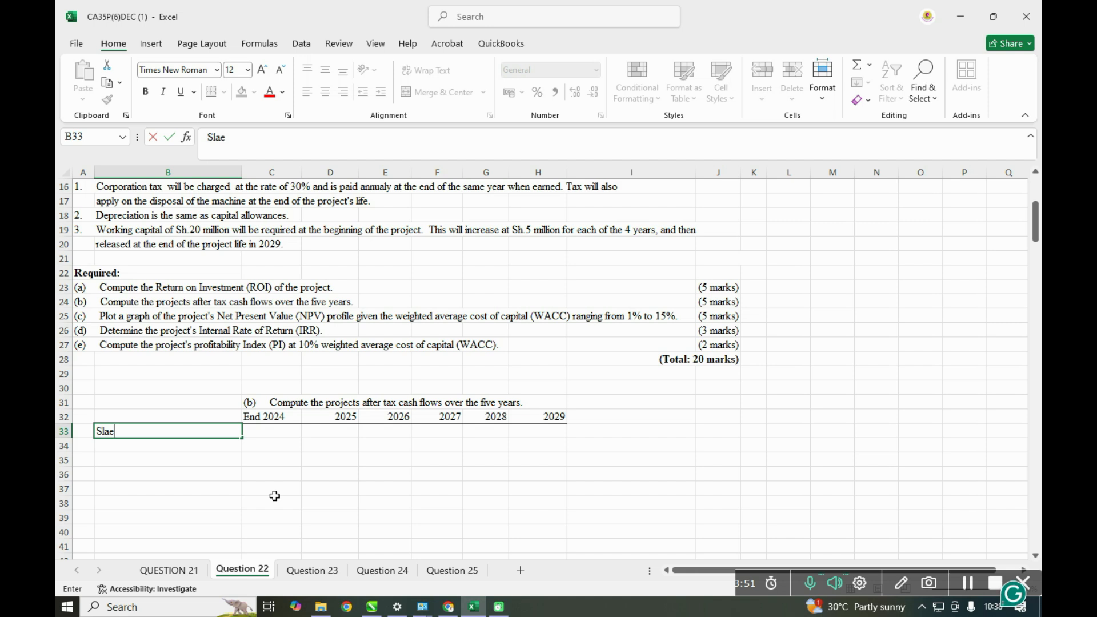
pyautogui.press('BackSpace')
pyautogui.press('BackSpace')
pyautogui.press('BackSpace')
pyautogui.press('BackSpace')
pyautogui.write('ales')
pyautogui.hotkey('ctrl', 'Return')
# - Calculate the 2025 sales in D33 as sale quantity times selling price per unit, using =D9*D10
pyautogui.click(334, 430)
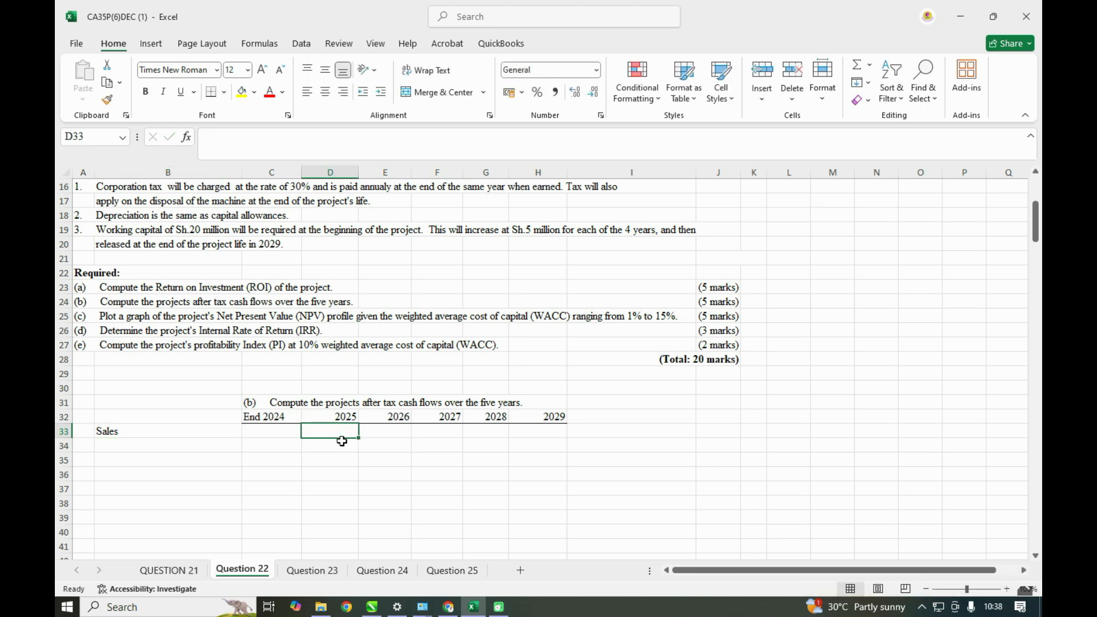
pyautogui.write('=')
pyautogui.scroll(4, 342, 441)
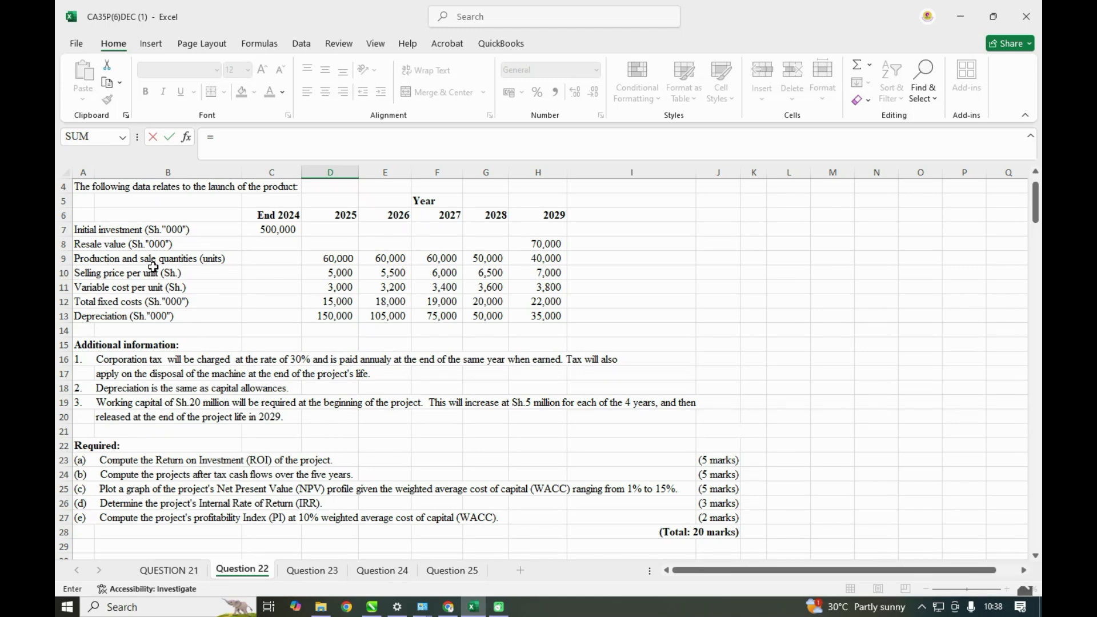
pyautogui.click(334, 260)
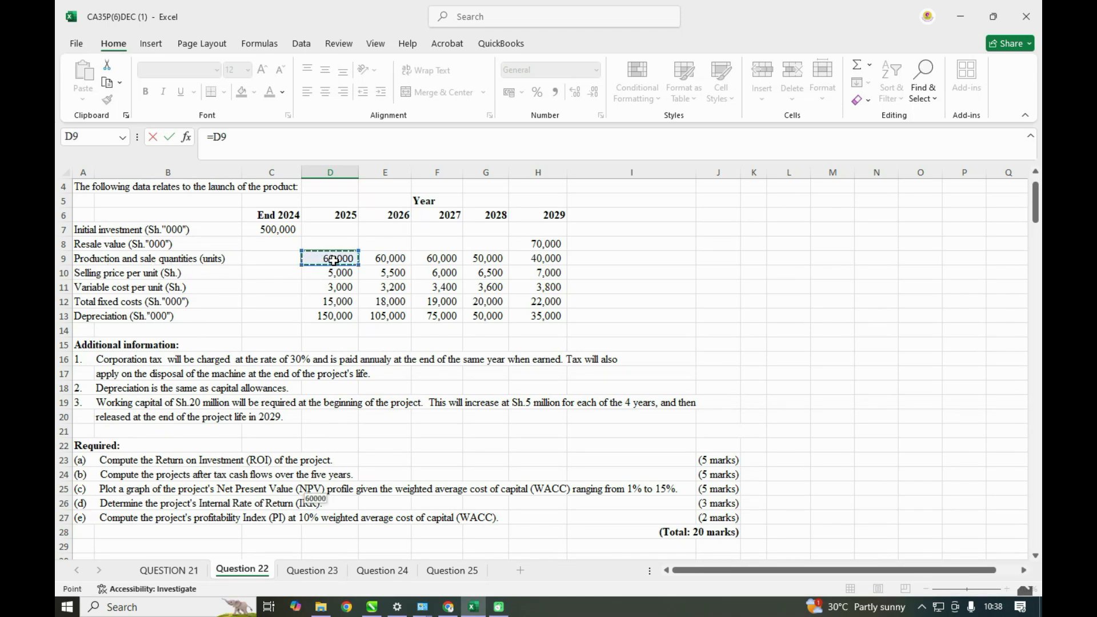
pyautogui.write('*')
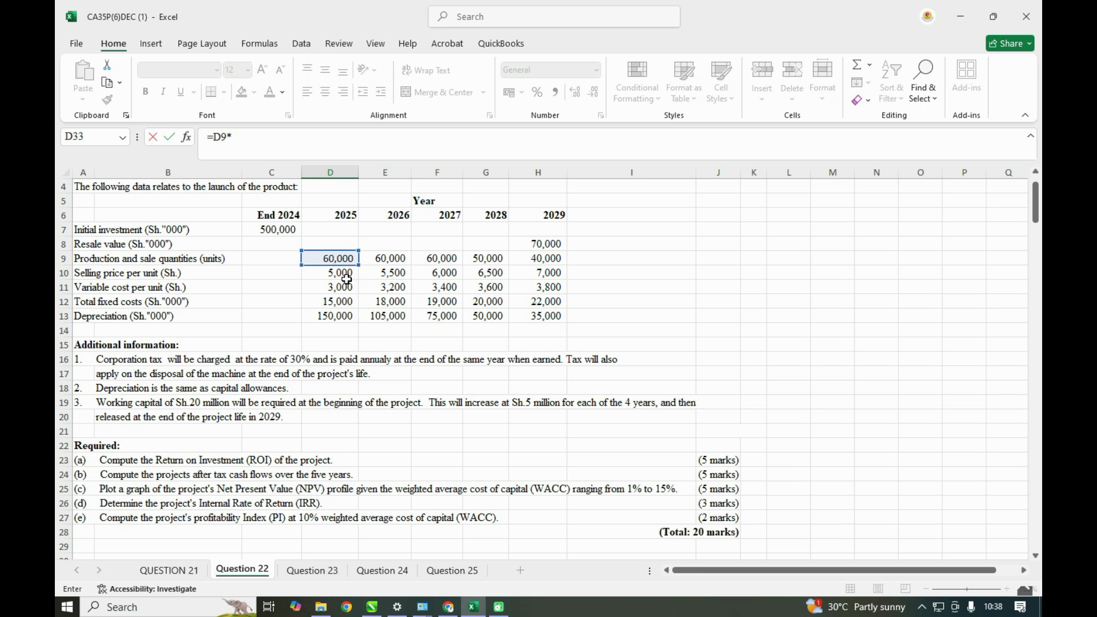
pyautogui.click(340, 273)
pyautogui.press('Return')
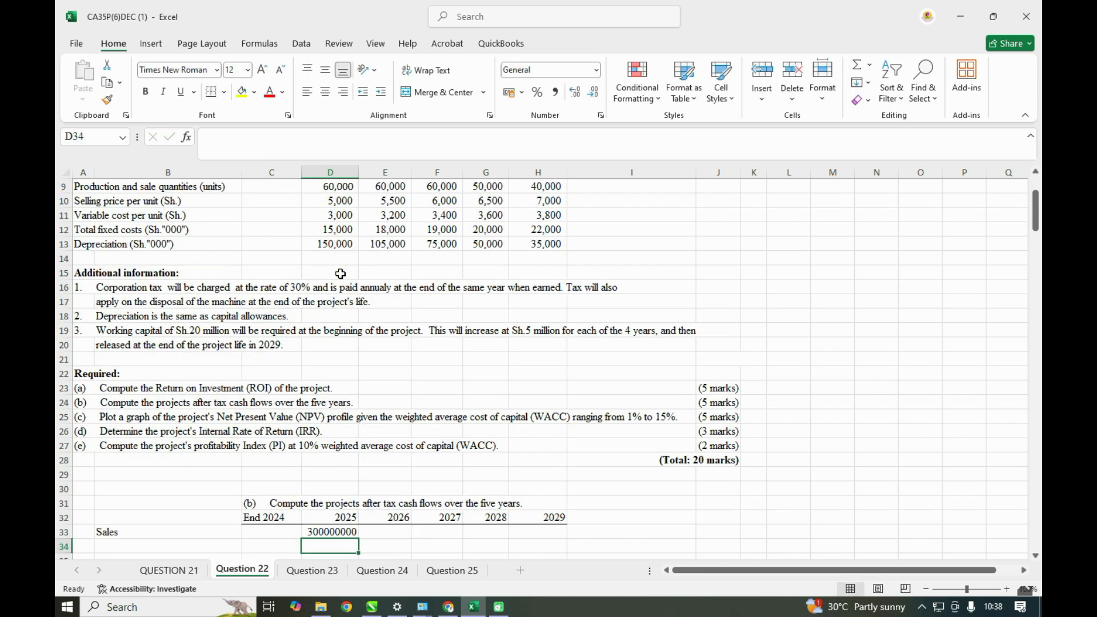
# - Format C33:H59 with comma separators and no decimals, and widen column D to fit the 2025 sales figure
pyautogui.moveTo(254, 446); pyautogui.dragTo(534, 542)
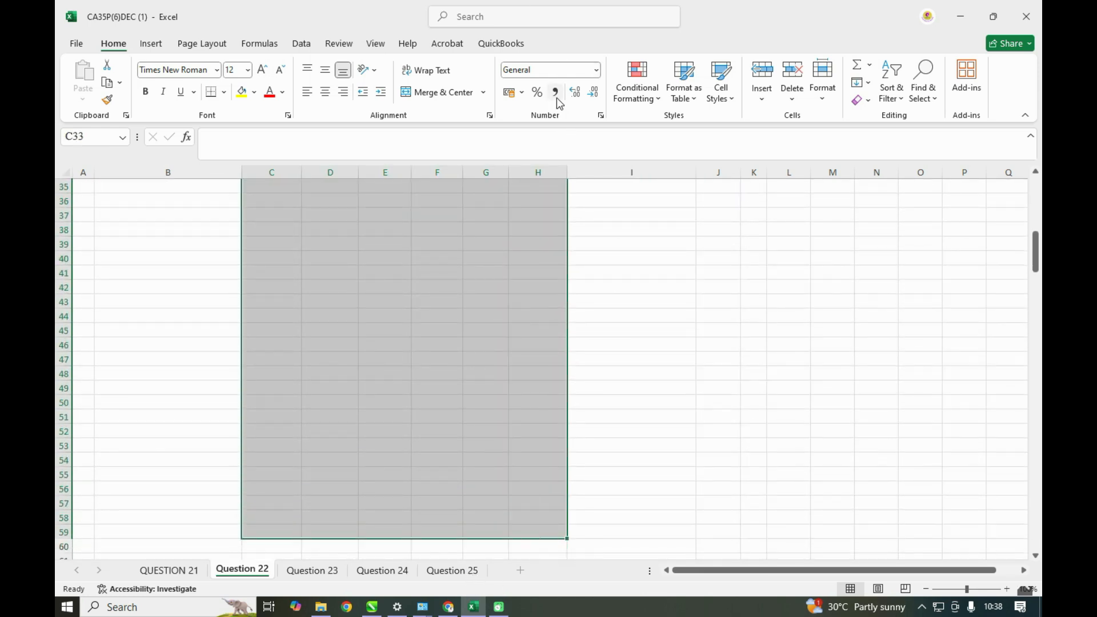
pyautogui.click(557, 93)
pyautogui.click(593, 94)
pyautogui.click(594, 95)
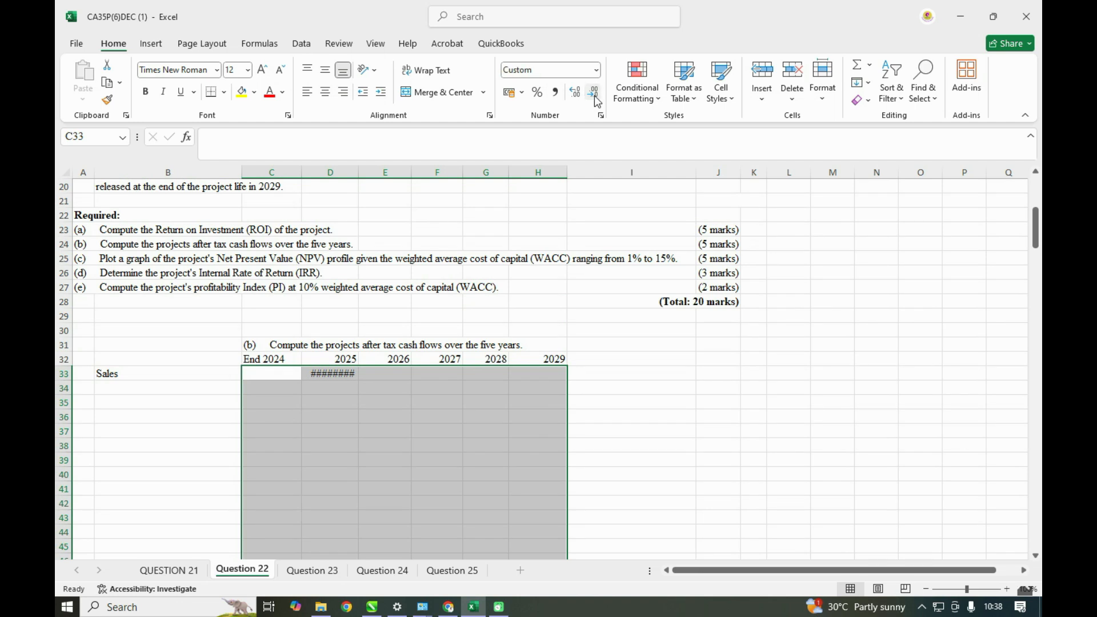
pyautogui.moveTo(359, 172); pyautogui.dragTo(380, 172)
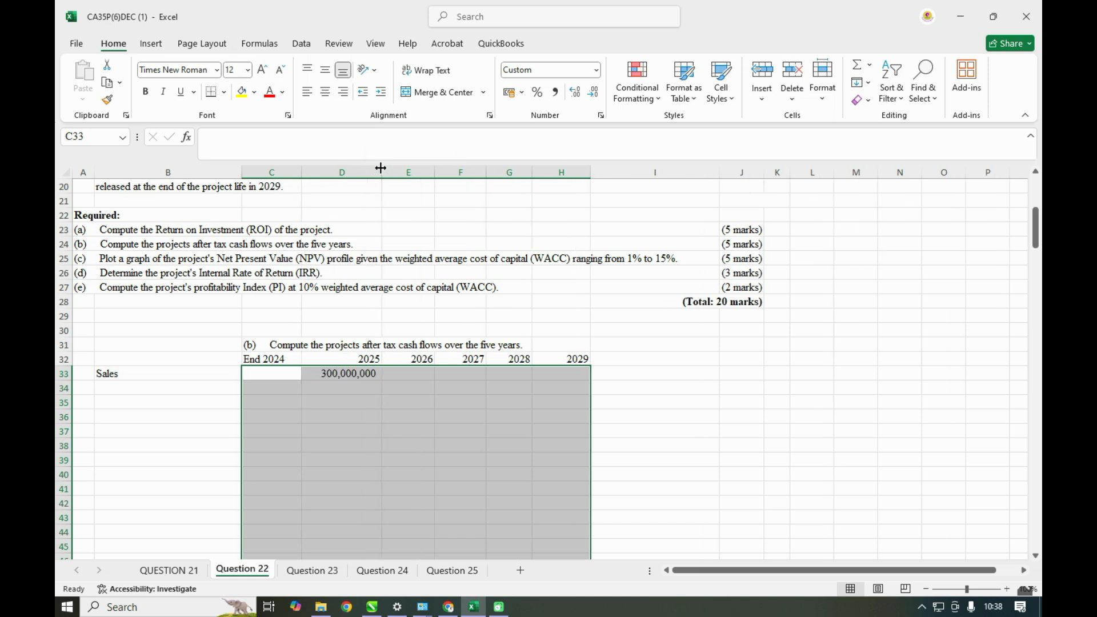
# - Fill the D33 sales formula across to H33 for 2026 to 2029, and widen columns E to H to fit the figures
pyautogui.click(346, 372)
pyautogui.moveTo(381, 380); pyautogui.dragTo(583, 377)
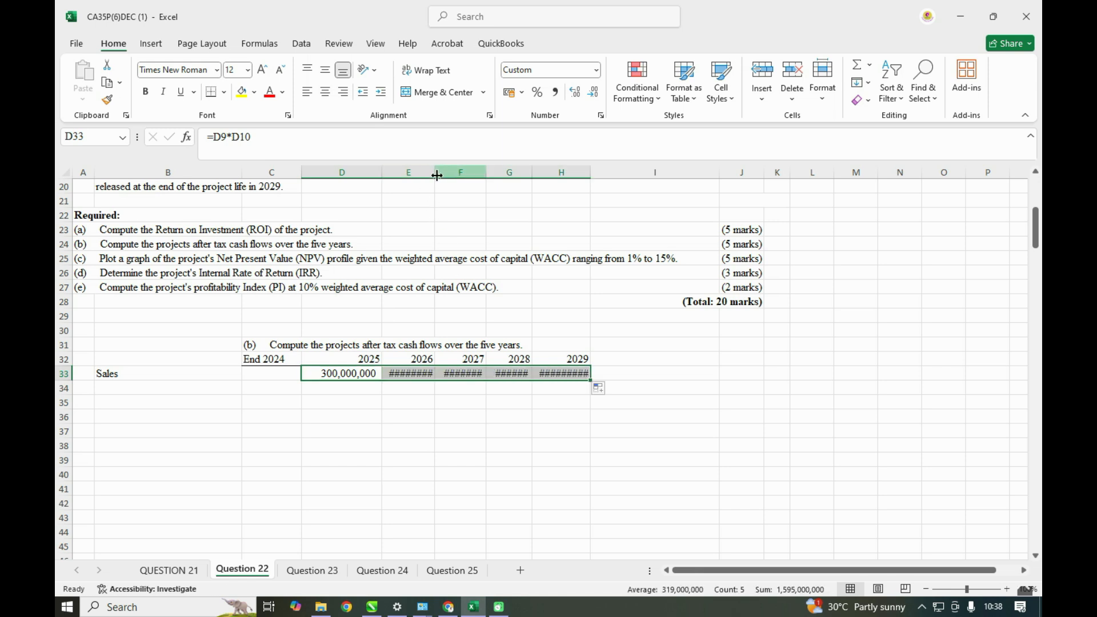
pyautogui.moveTo(435, 173); pyautogui.dragTo(452, 174)
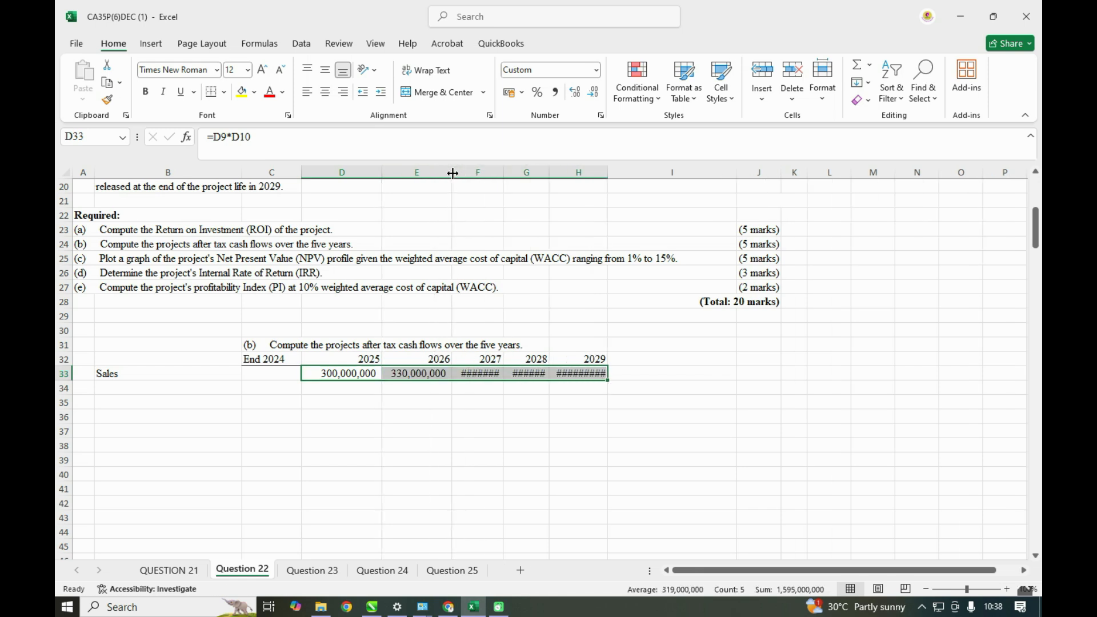
pyautogui.doubleClick(501, 171)
pyautogui.doubleClick(566, 171)
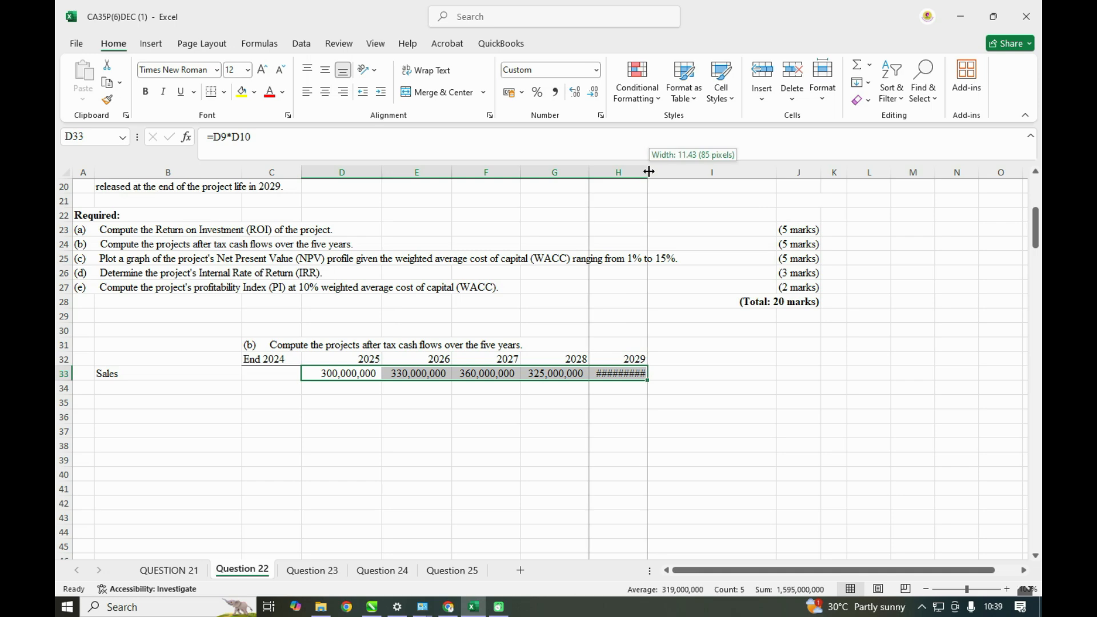
pyautogui.doubleClick(646, 172)
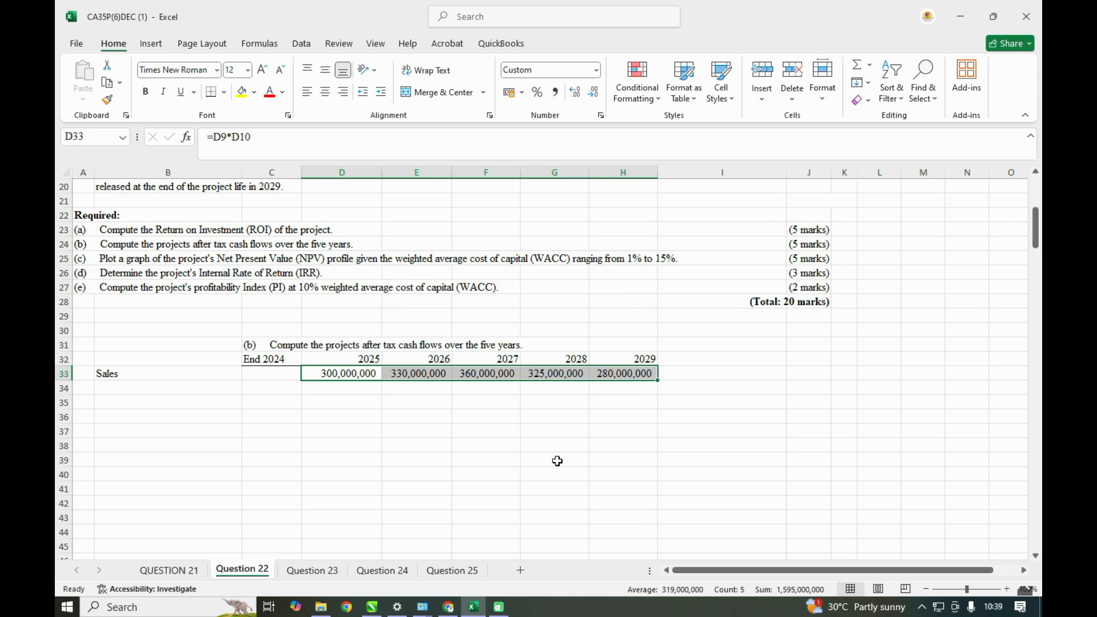
# - Right-align the label cells in column B from the Sales row downward
pyautogui.scroll(5, 557, 460)
pyautogui.scroll(-4, 343, 457)
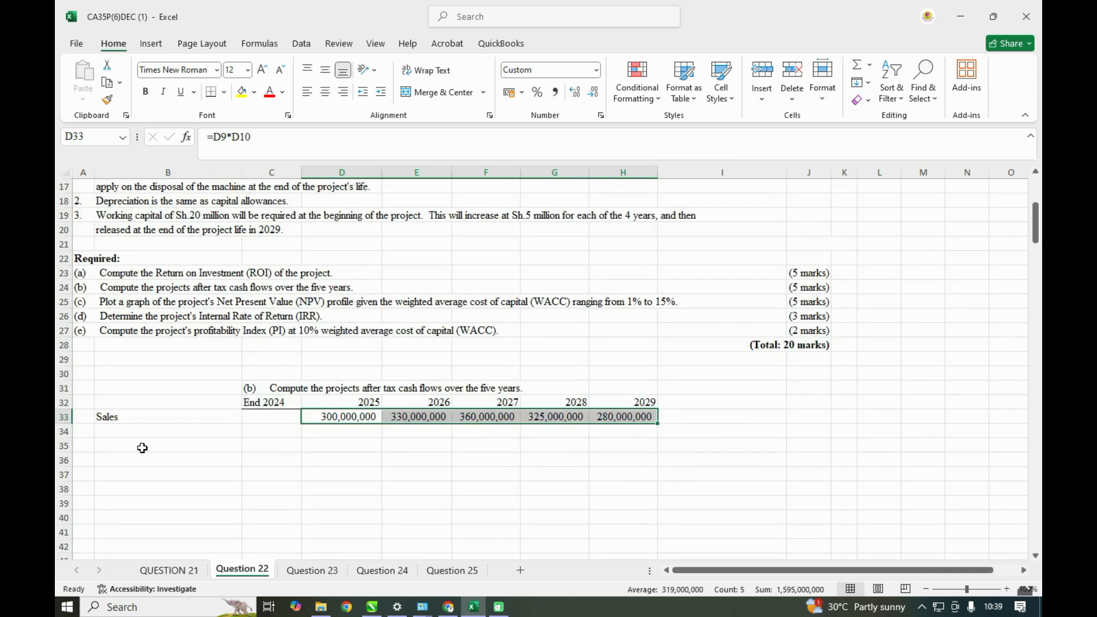
pyautogui.moveTo(167, 414); pyautogui.dragTo(177, 506)
pyautogui.click(343, 91)
pyautogui.click(417, 446)
pyautogui.scroll(1, 364, 510)
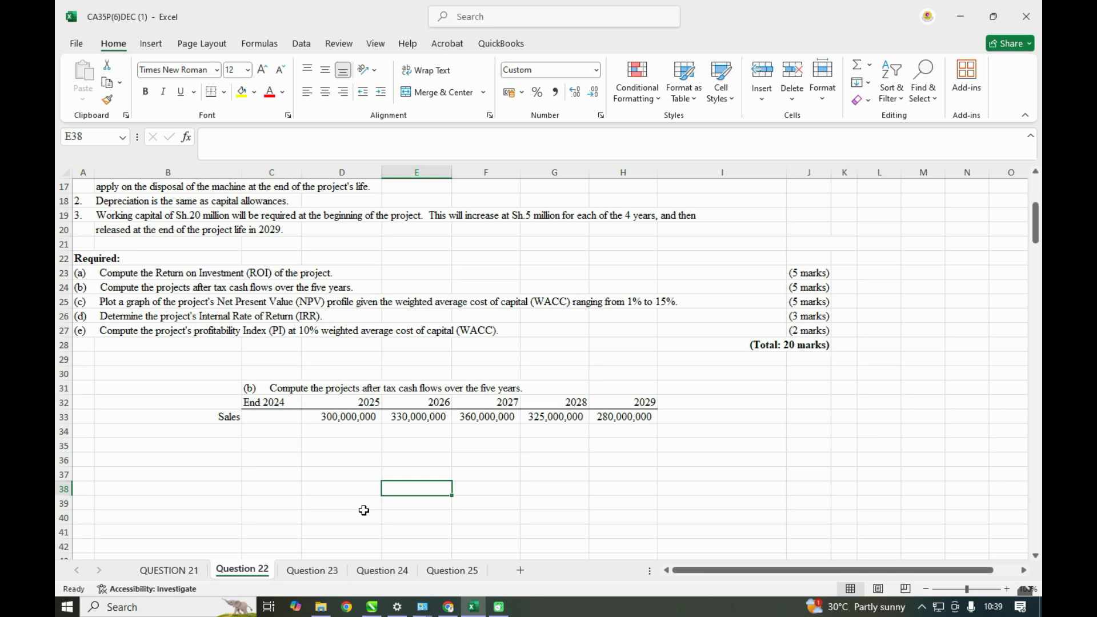
# - Label the row below Sales, in B34, as variable cost
pyautogui.scroll(4, 364, 510)
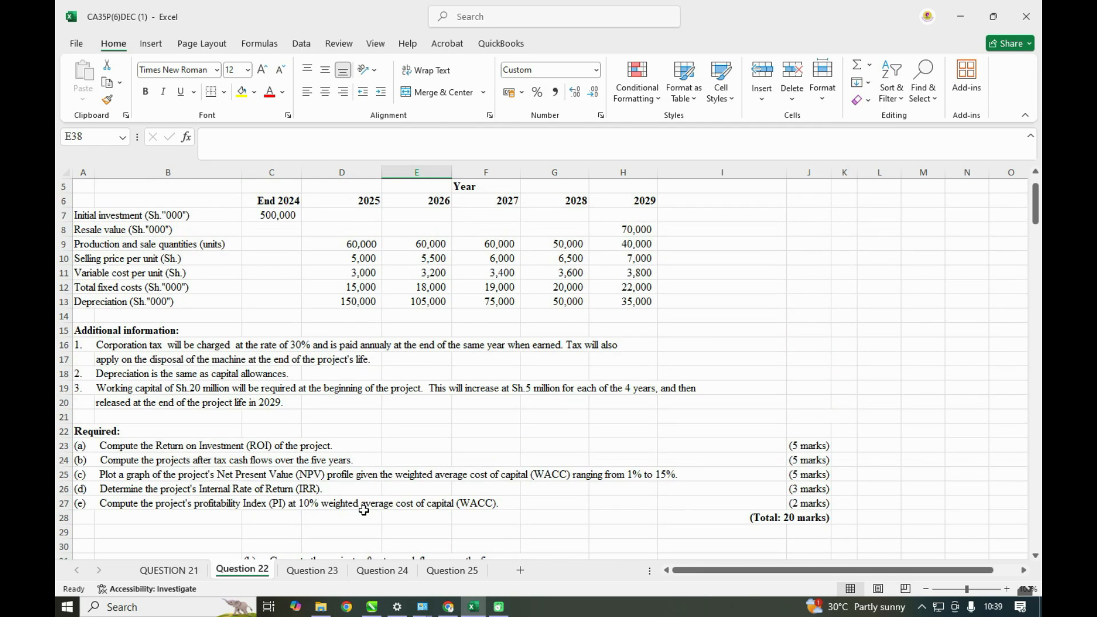
pyautogui.scroll(-4, 237, 407)
pyautogui.click(204, 431)
pyautogui.write('varian')
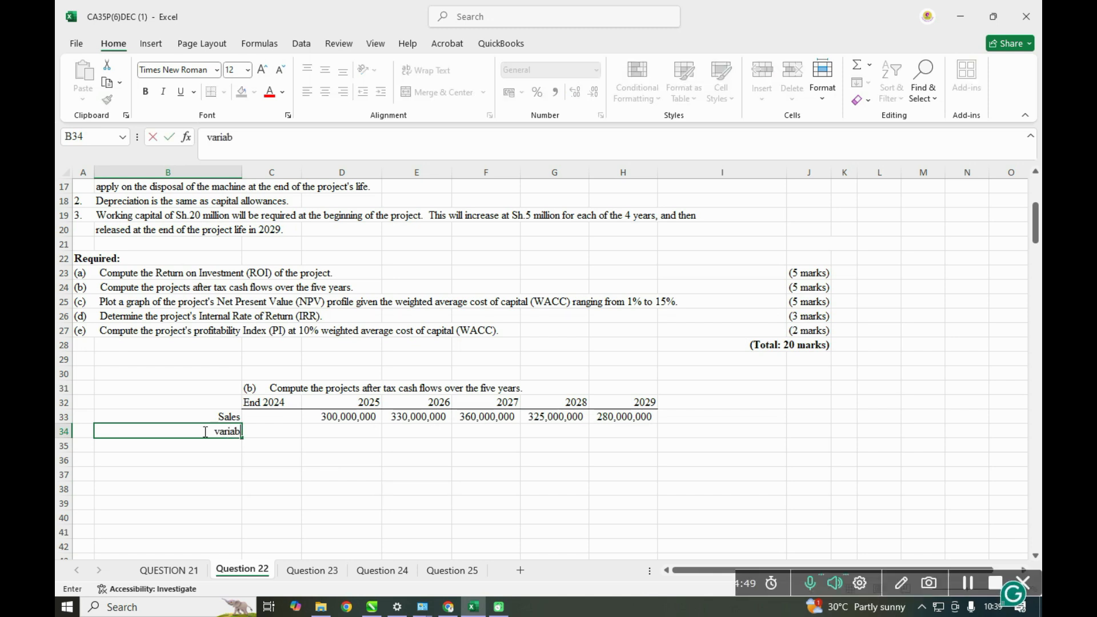
pyautogui.write('ble cost')
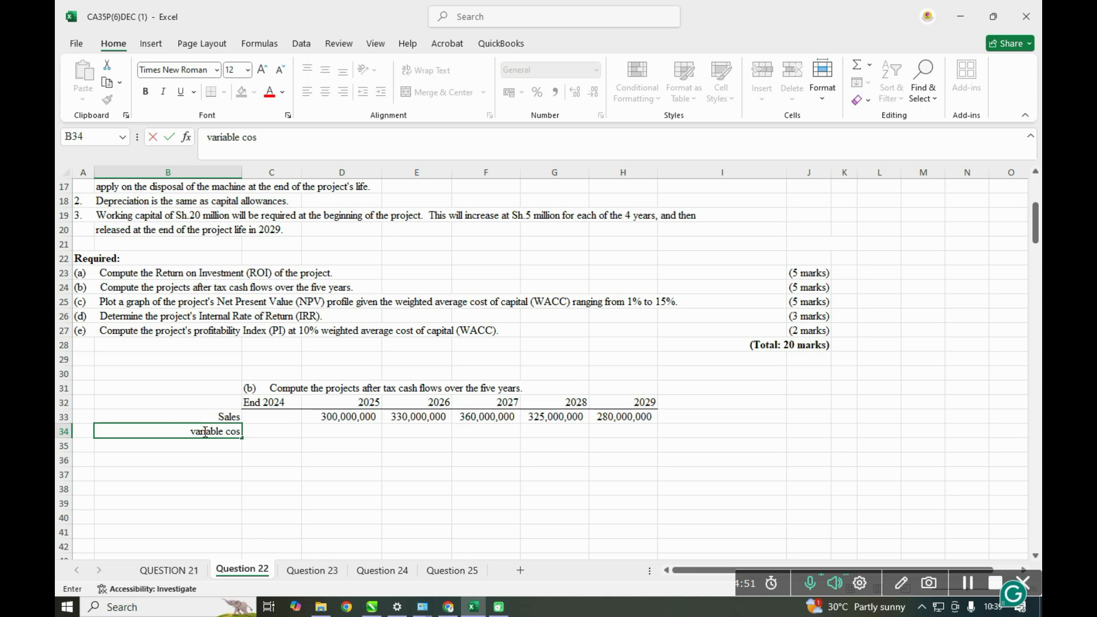
# - Calculate the 2025 variable cost in D34 as sale quantity times variable cost per unit, =D9*D11, and fill it across to H34
pyautogui.click(356, 431)
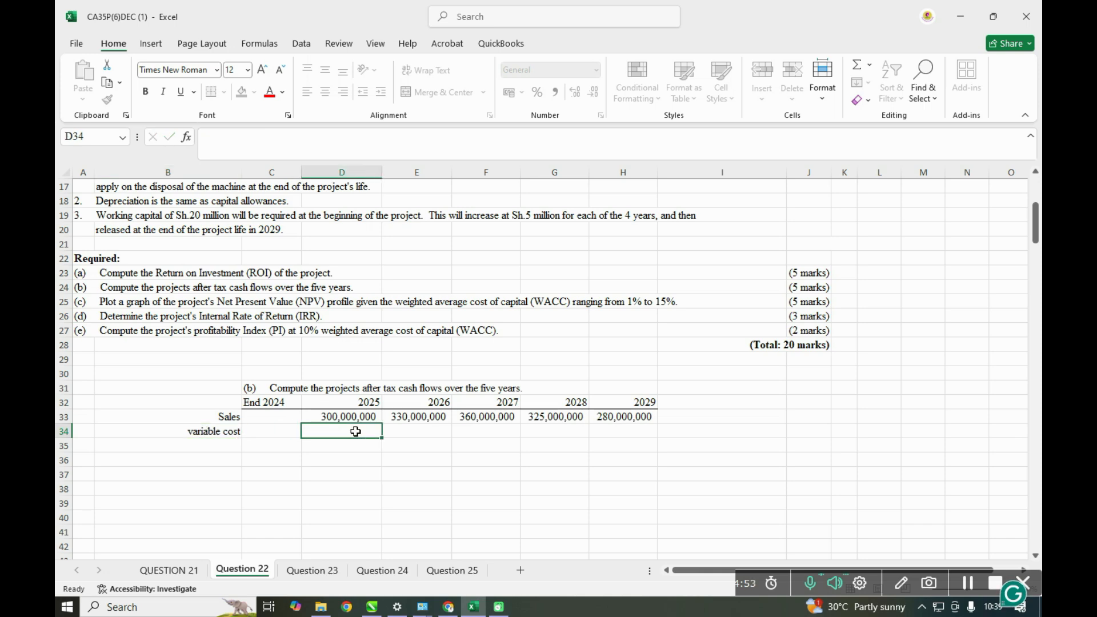
pyautogui.write('=')
pyautogui.scroll(2, 362, 432)
pyautogui.scroll(3, 362, 432)
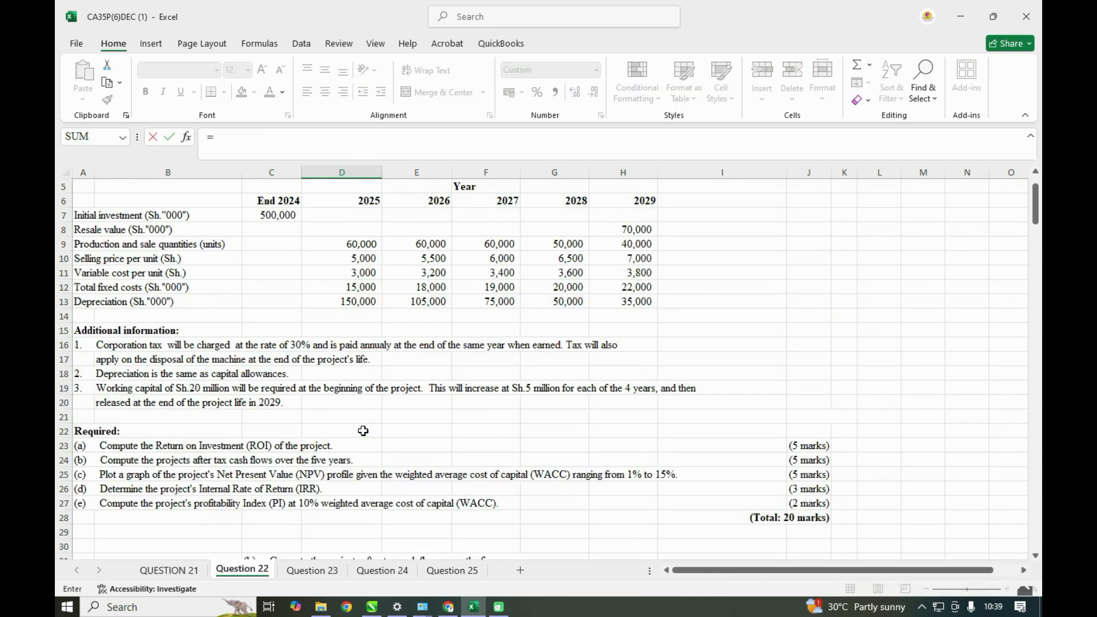
pyautogui.click(355, 288)
pyautogui.write('*')
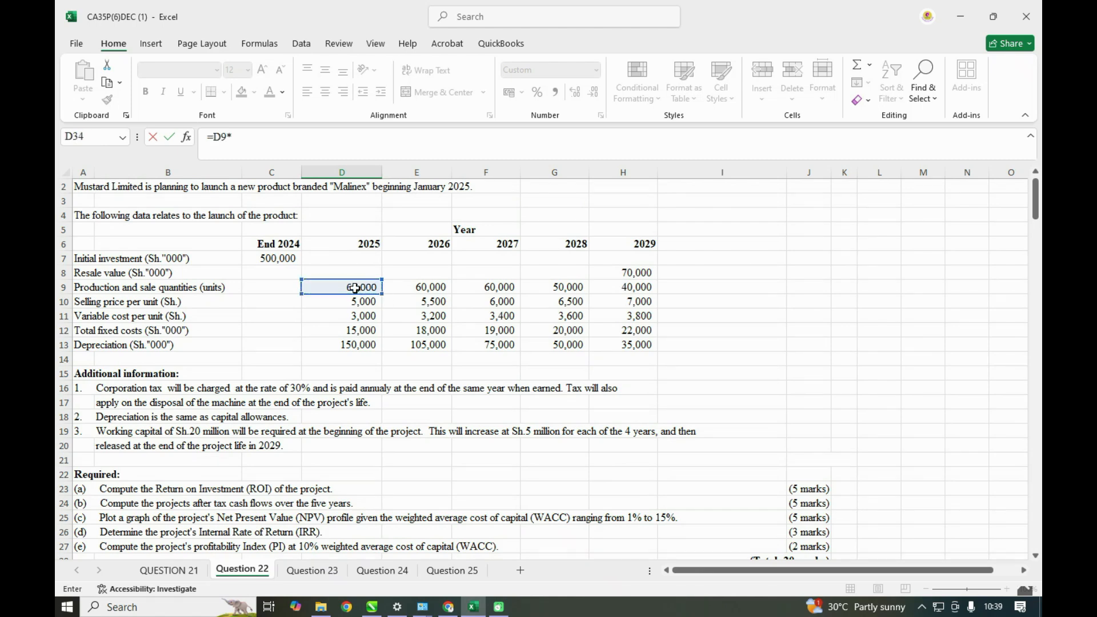
pyautogui.click(369, 319)
pyautogui.press('Return')
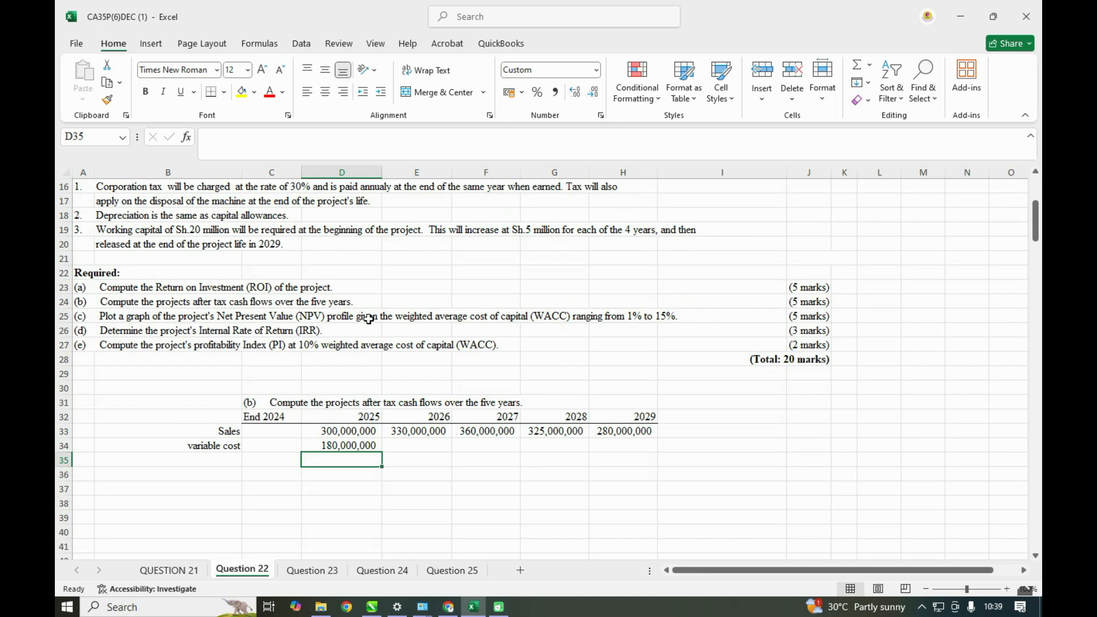
pyautogui.click(330, 444)
pyautogui.moveTo(381, 454); pyautogui.dragTo(656, 448)
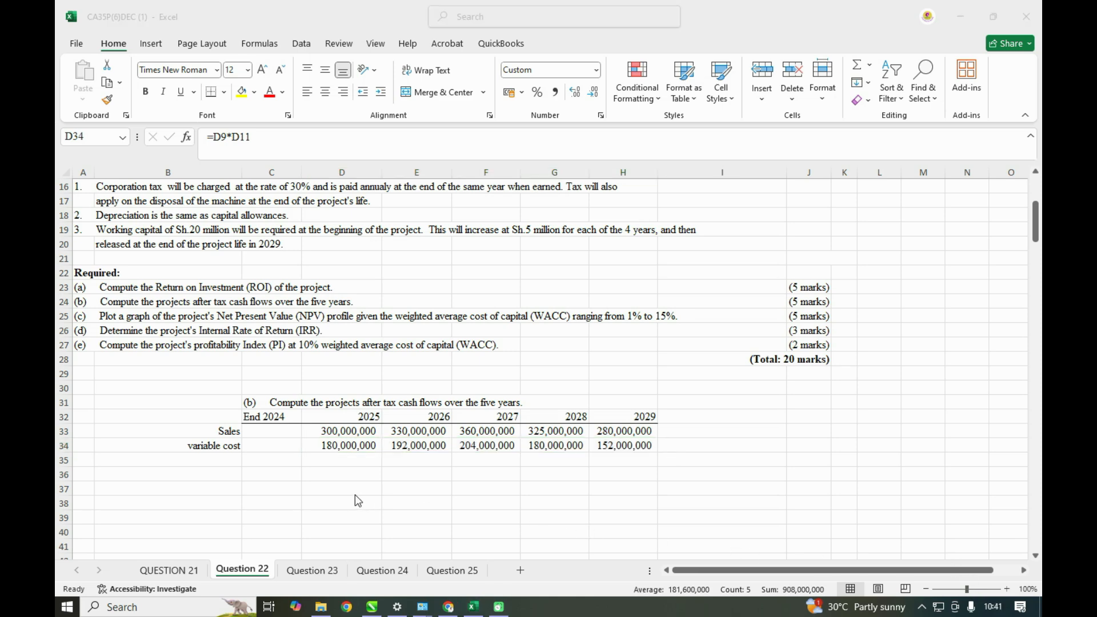
# - Enter 1000 in G29 as the multiplier for the figures given in Sh."000"
pyautogui.scroll(1, 147, 456)
pyautogui.scroll(2, 176, 429)
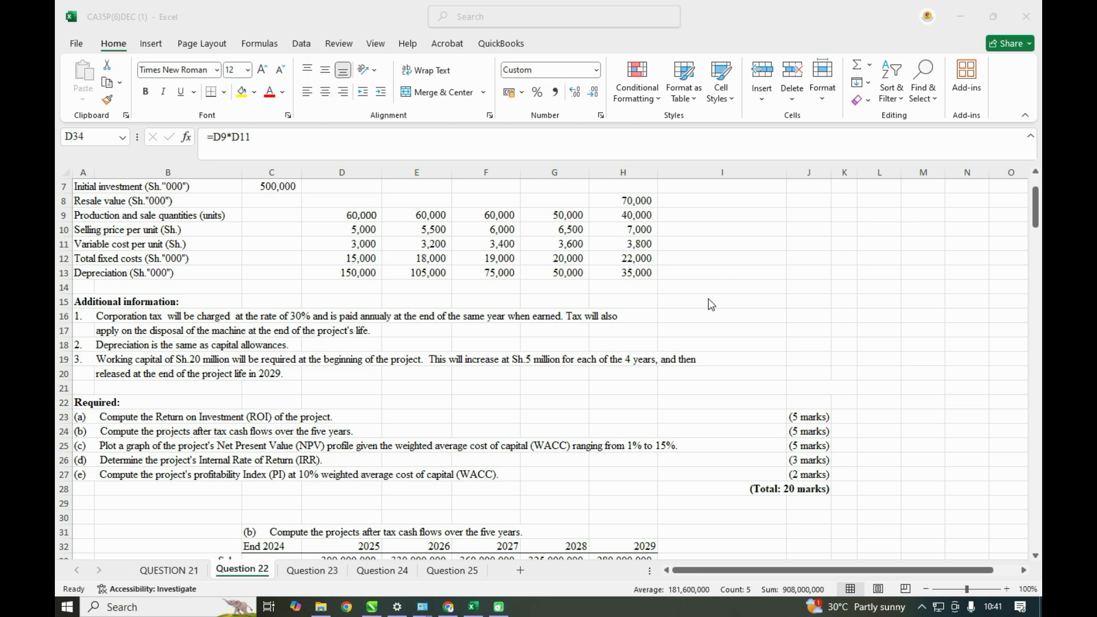
pyautogui.scroll(-1, 691, 382)
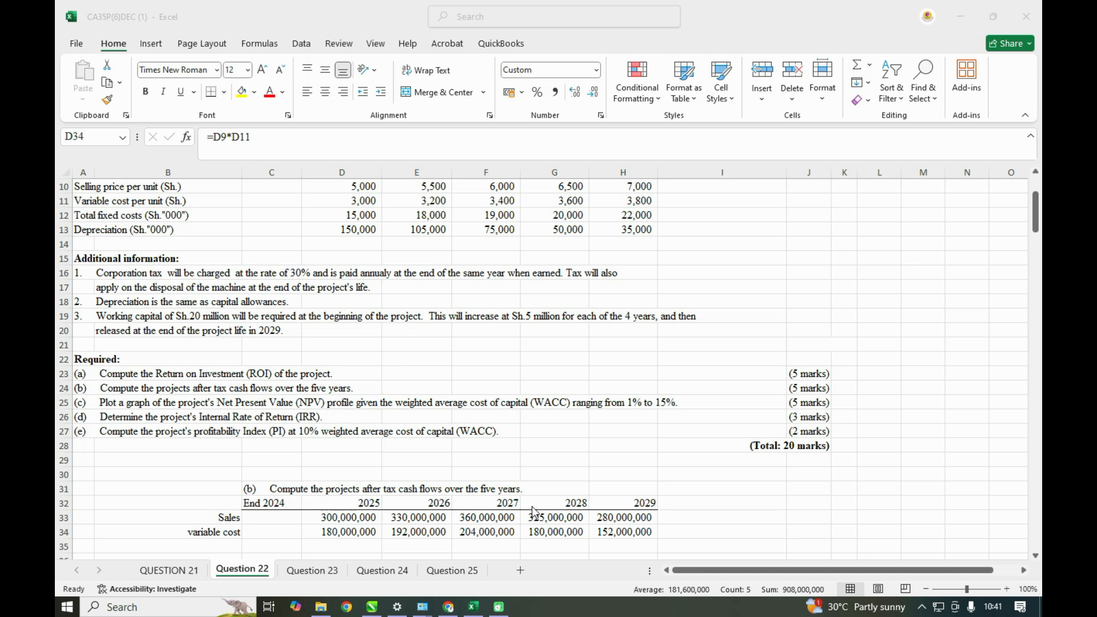
pyautogui.click(555, 464)
pyautogui.click(554, 463)
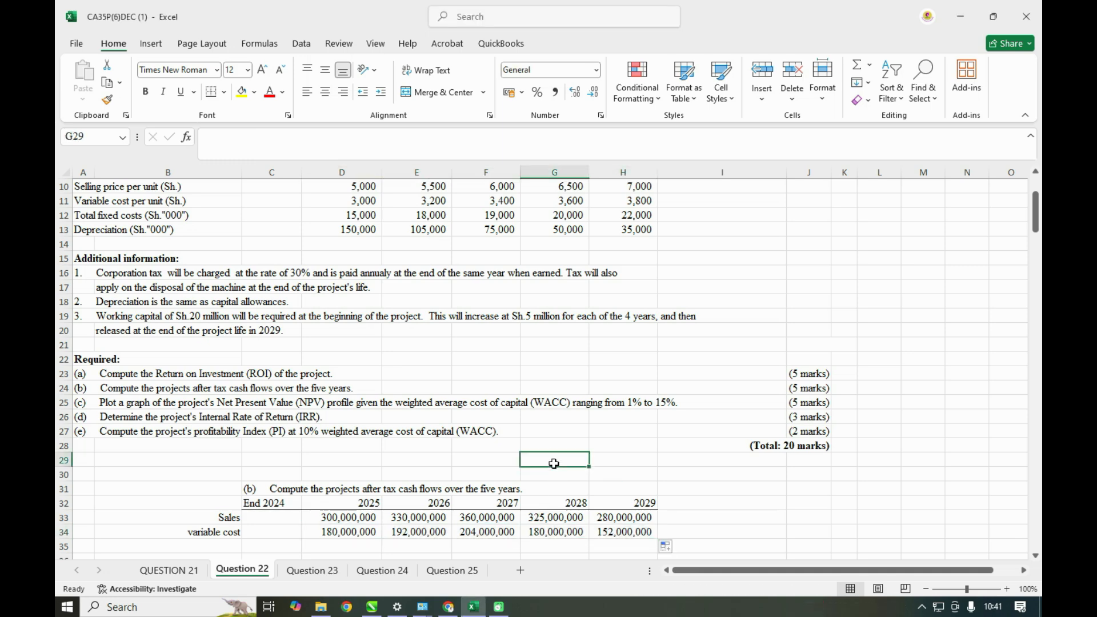
pyautogui.write('1000')
pyautogui.scroll(-2, 361, 499)
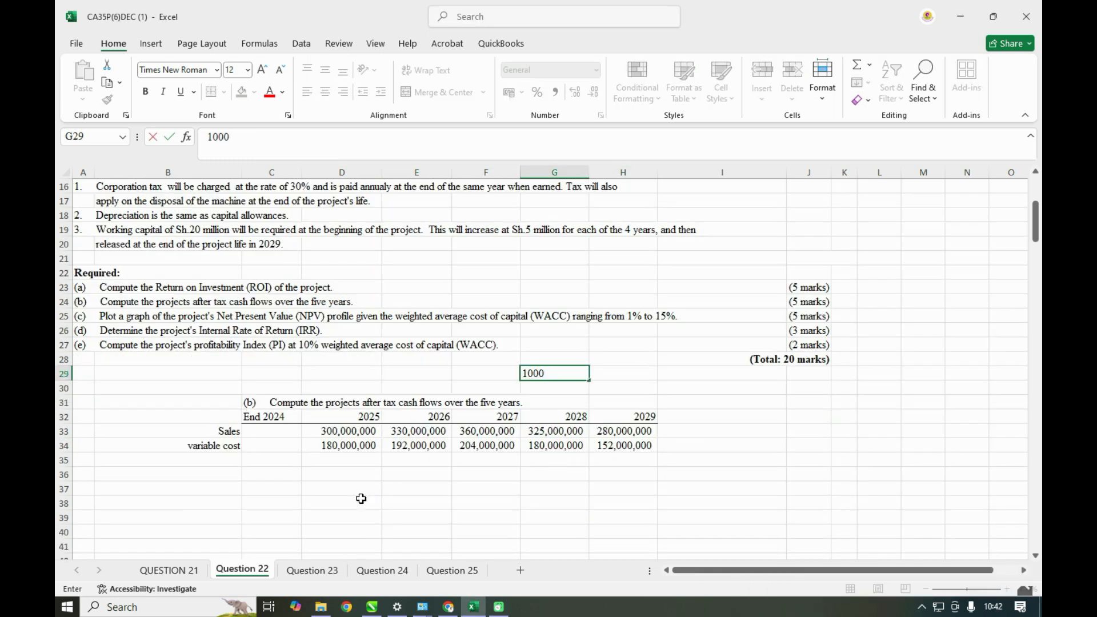
pyautogui.click(421, 503)
# - Label the row below variable cost, in B35, as fixed cost
pyautogui.click(217, 460)
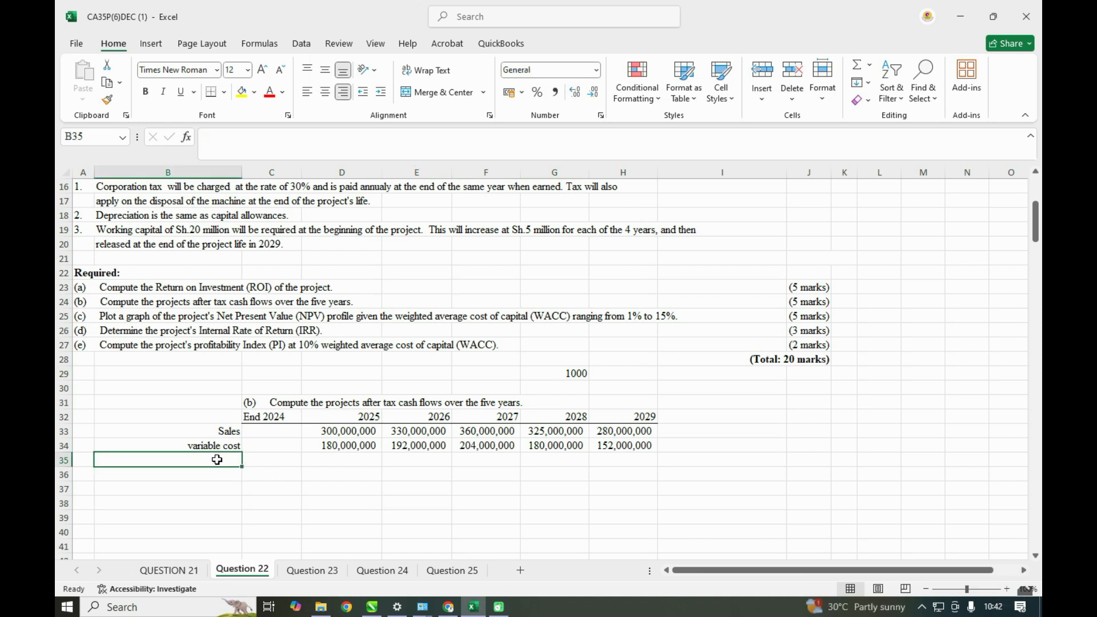
pyautogui.write('fix')
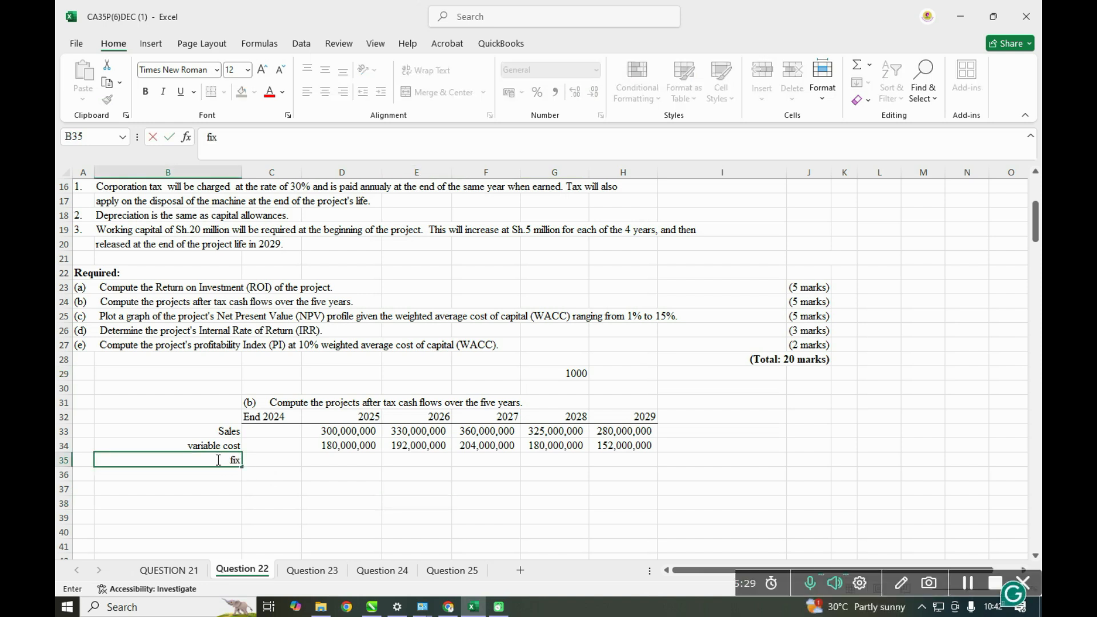
pyautogui.write('ed cost')
pyautogui.click(362, 473)
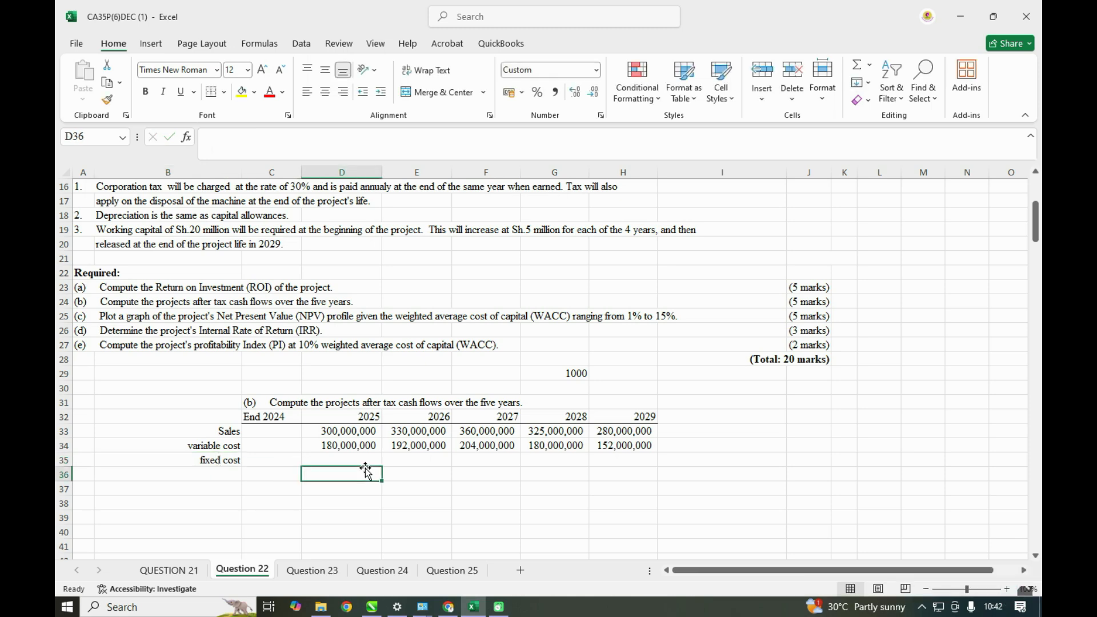
# - Calculate the 2025 fixed cost in D35 in full shillings with =D12*$G$29 and fill it across to H35
pyautogui.click(359, 461)
pyautogui.write('=')
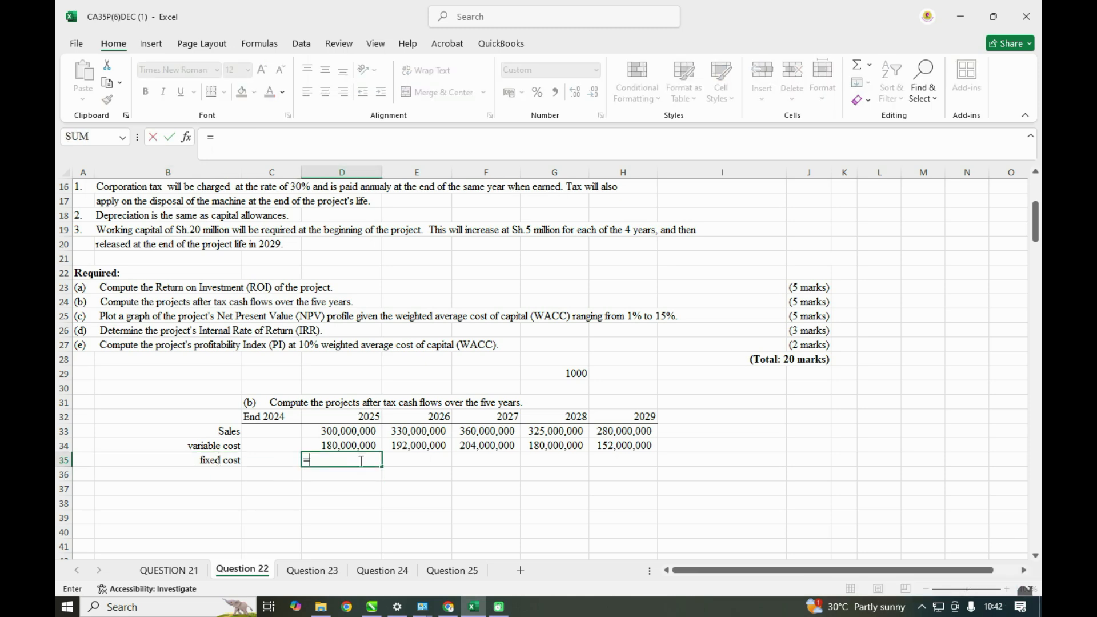
pyautogui.scroll(3, 359, 461)
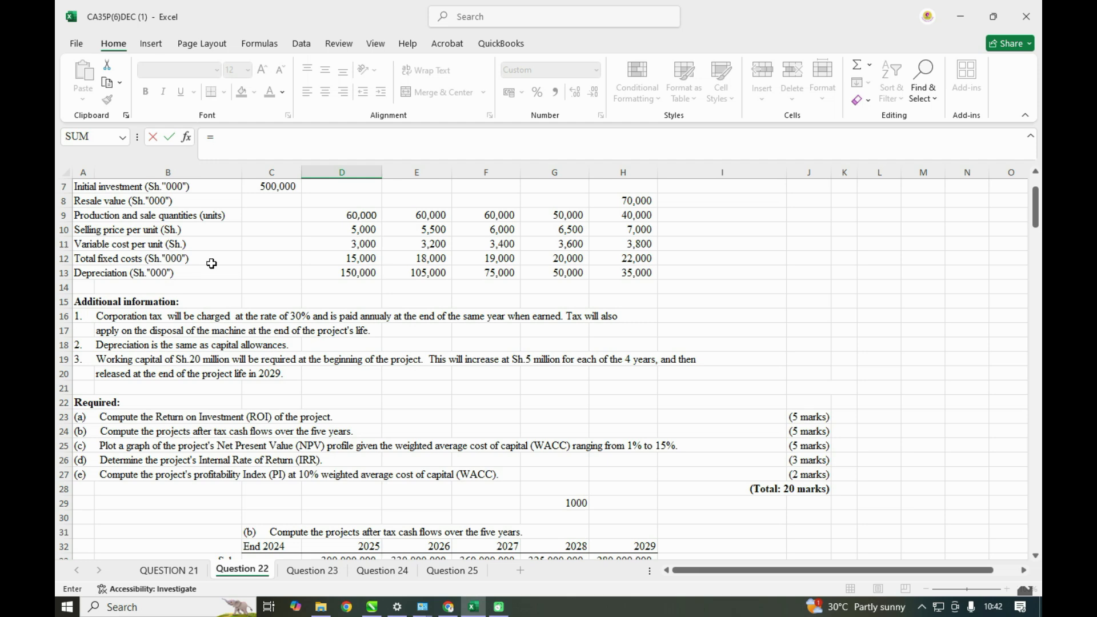
pyautogui.click(349, 258)
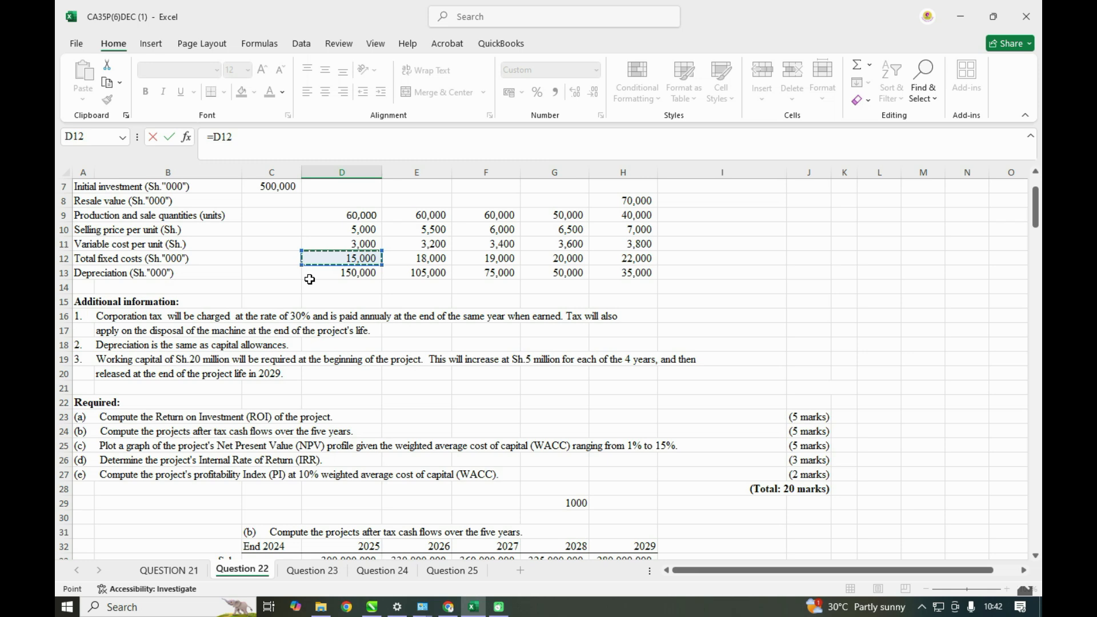
pyautogui.write('*')
pyautogui.click(569, 504)
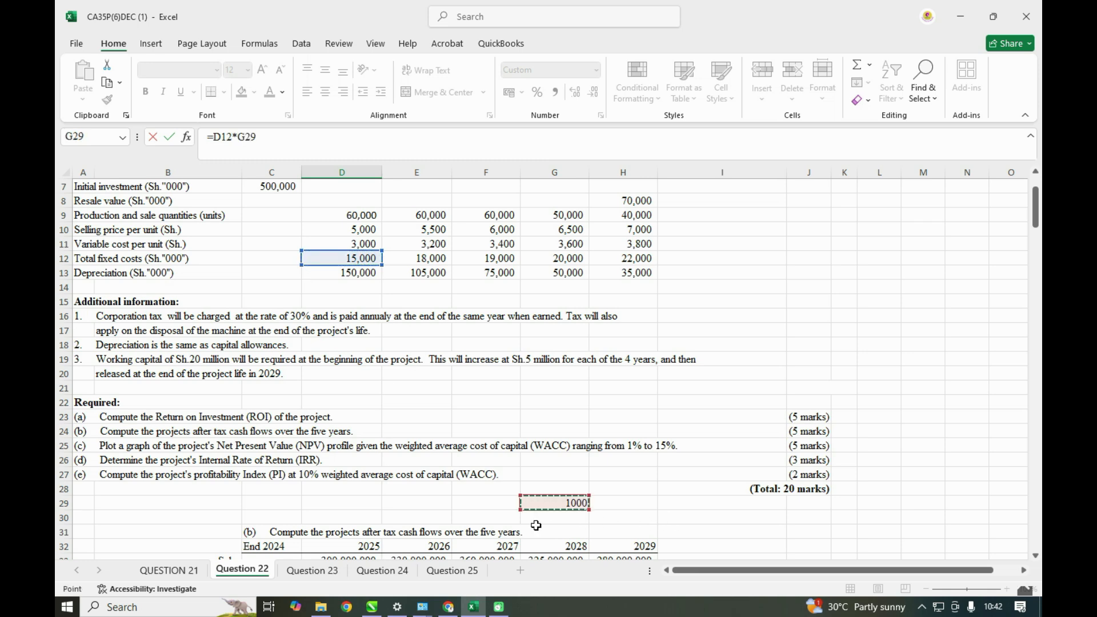
pyautogui.press('F4')
pyautogui.press('Return')
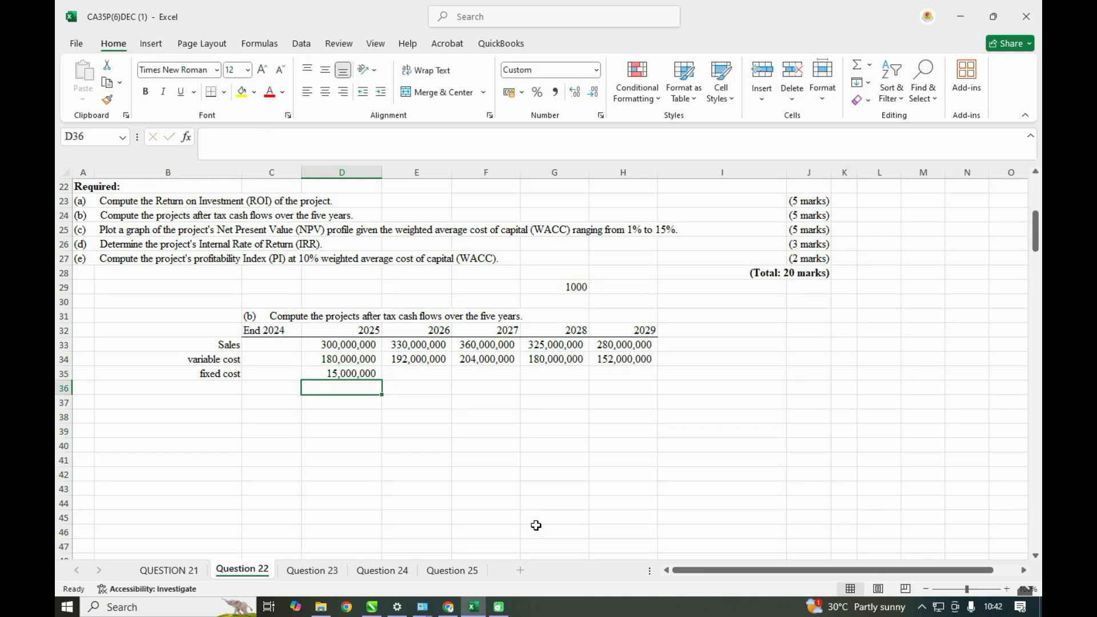
pyautogui.click(333, 375)
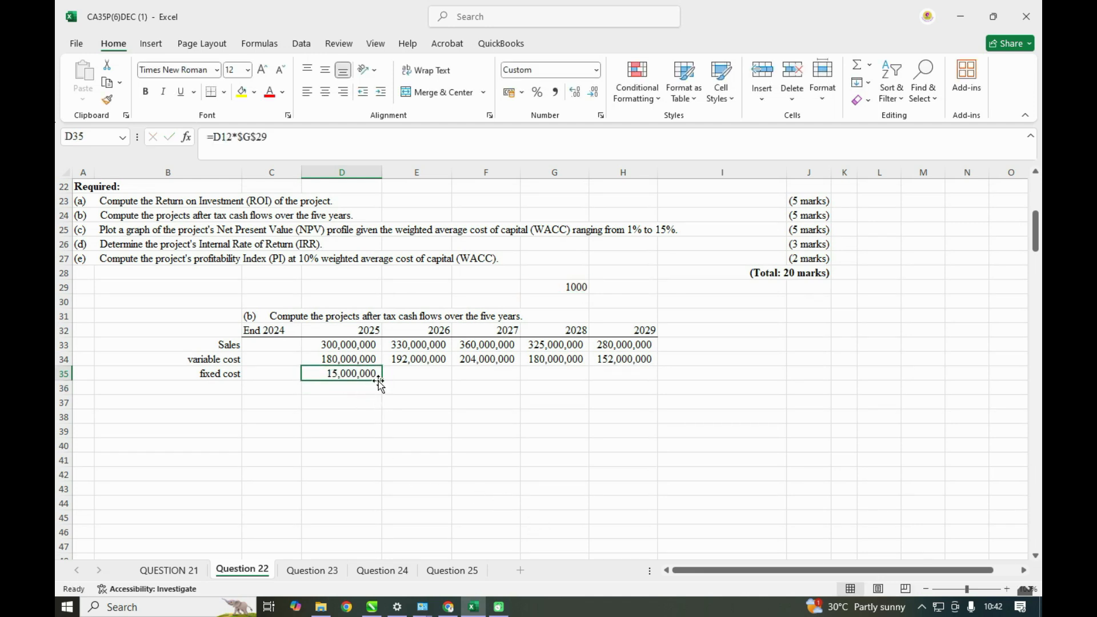
pyautogui.moveTo(382, 379); pyautogui.dragTo(648, 376)
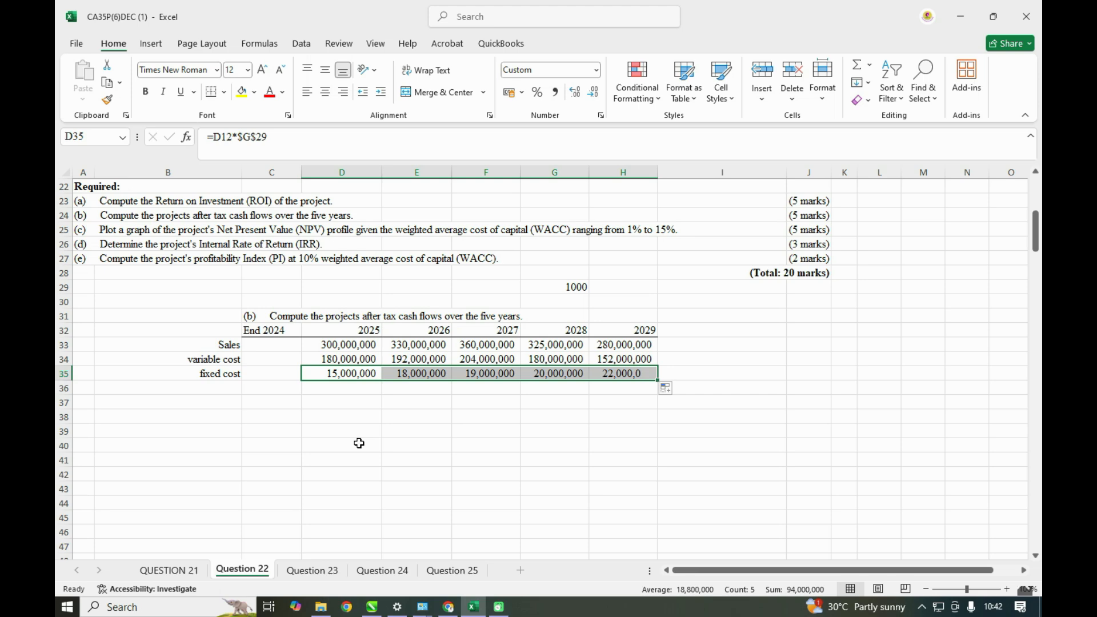
# - Review the project data table and the additional information on corporation tax, depreciation and working capital
pyautogui.scroll(1, 360, 443)
pyautogui.scroll(4, 360, 444)
pyautogui.scroll(-2, 360, 443)
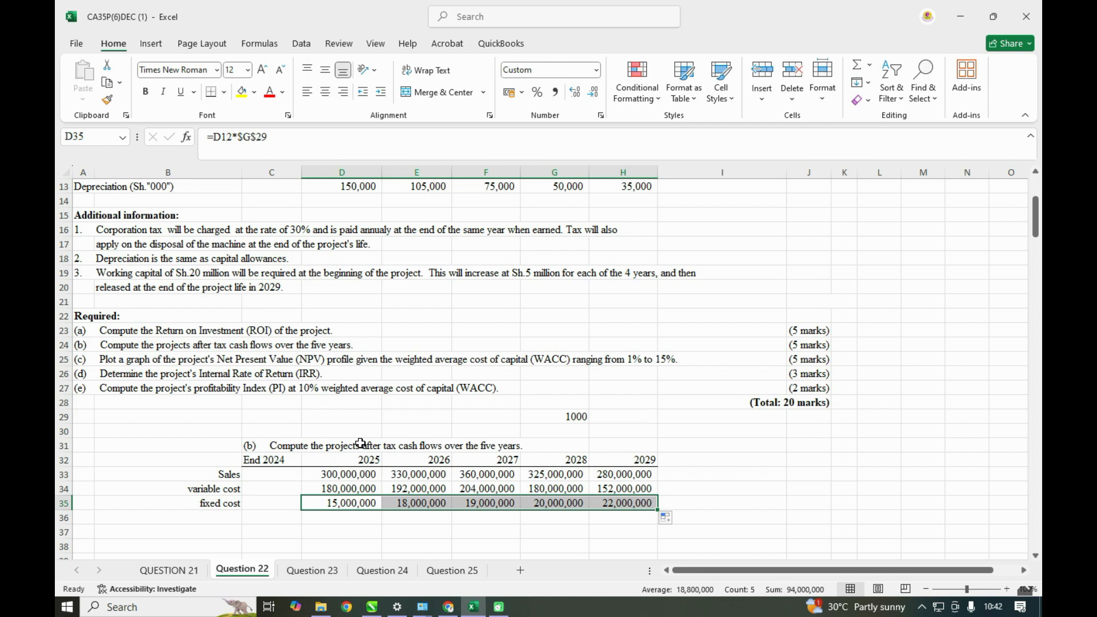
pyautogui.scroll(2, 360, 443)
pyautogui.scroll(1, 360, 444)
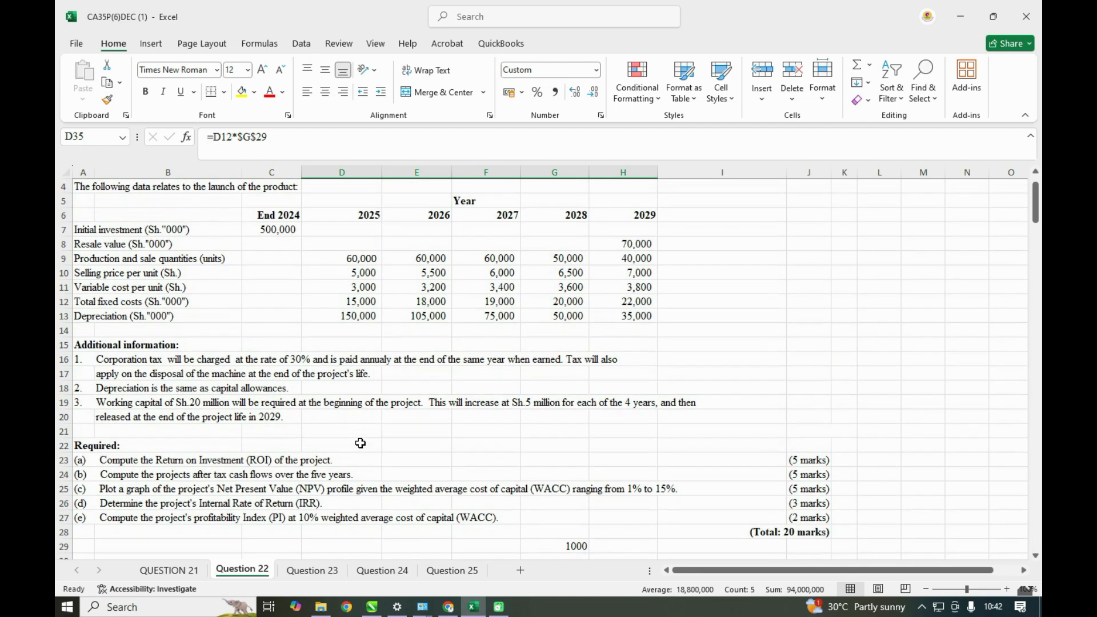
pyautogui.scroll(-2, 360, 443)
pyautogui.scroll(2, 360, 444)
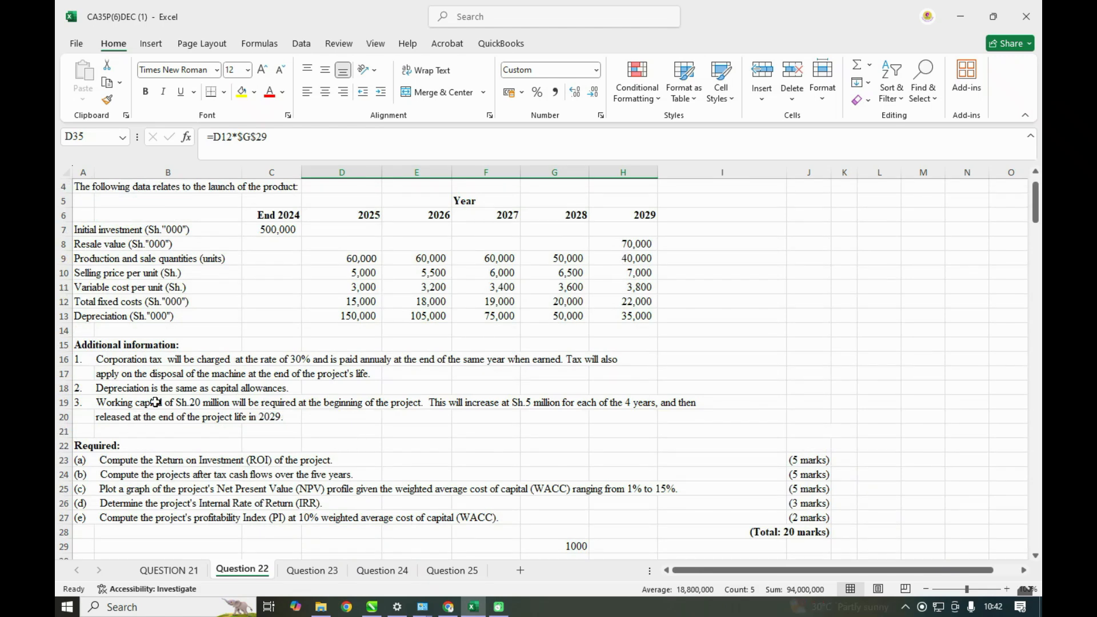
# - Label the row below fixed cost, in B36, as depreciation
pyautogui.scroll(-2, 300, 454)
pyautogui.scroll(-1, 261, 534)
pyautogui.click(225, 519)
pyautogui.write('de[')
pyautogui.press('BackSpace')
pyautogui.write('p')
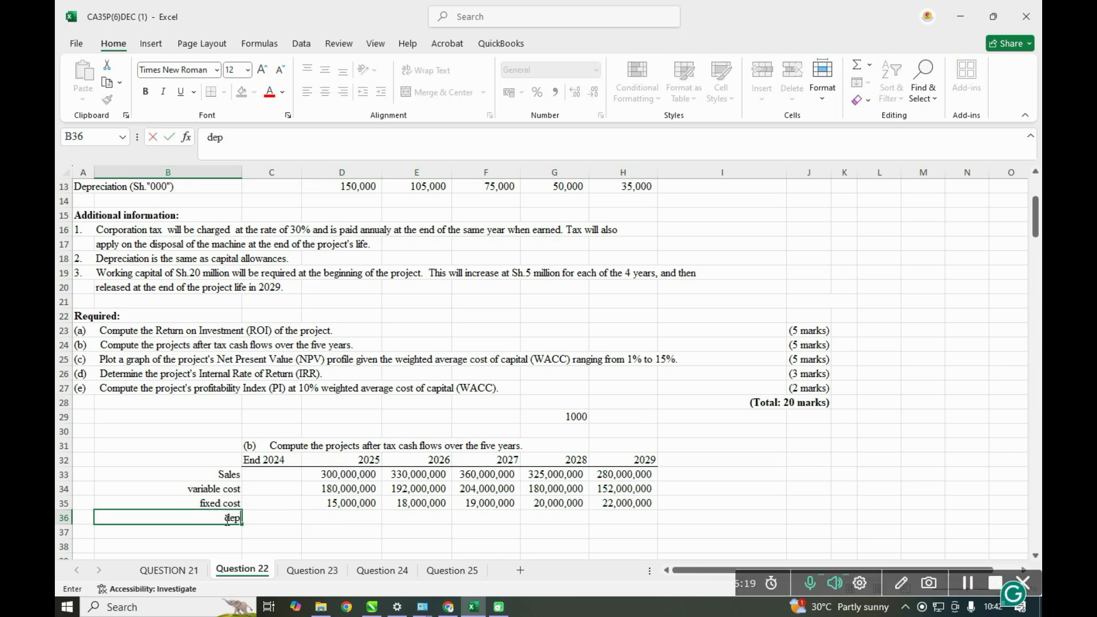
pyautogui.write('rec')
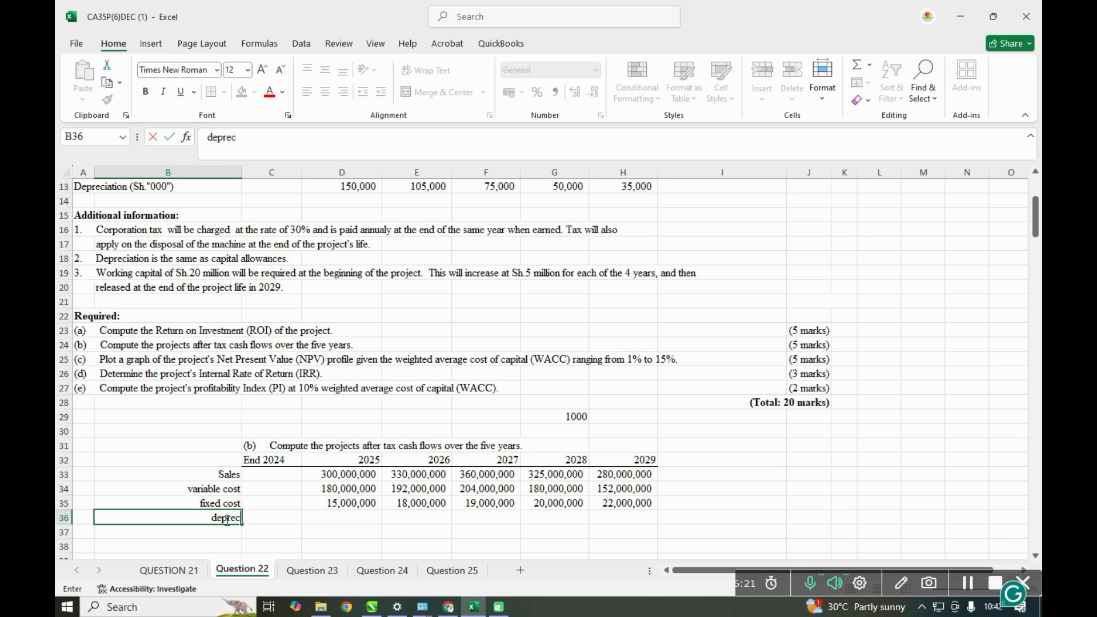
pyautogui.write('iation')
# - Calculate the 2025 depreciation in D36 in full shillings with =D13*$G$29 and fill it across to H36
pyautogui.click(310, 518)
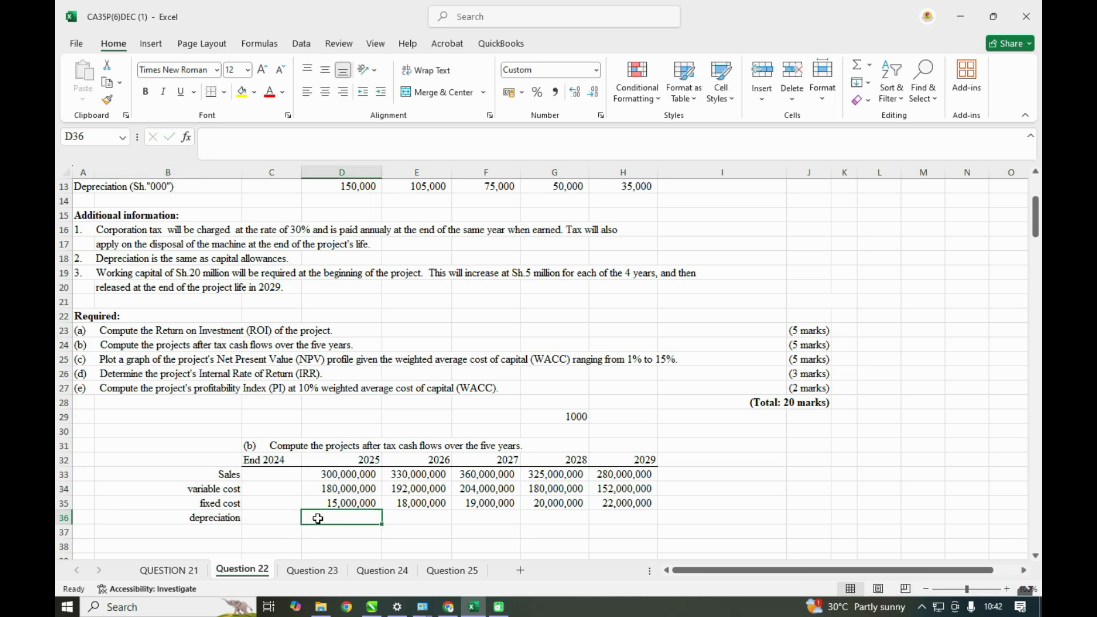
pyautogui.write('=')
pyautogui.scroll(2, 372, 465)
pyautogui.click(369, 273)
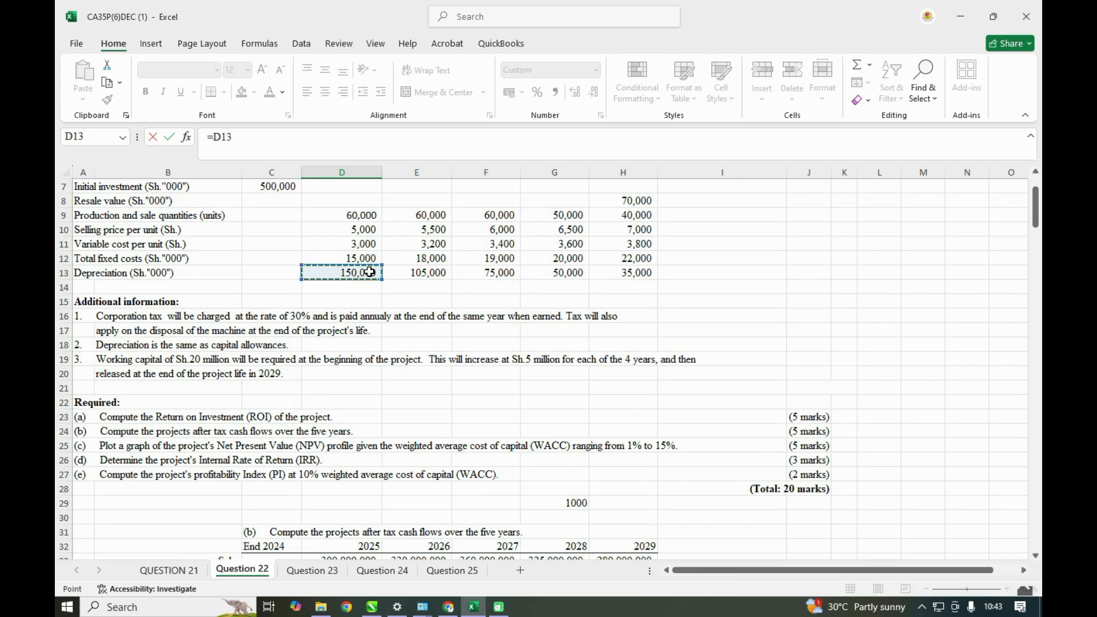
pyautogui.write('*')
pyautogui.scroll(-3, 413, 341)
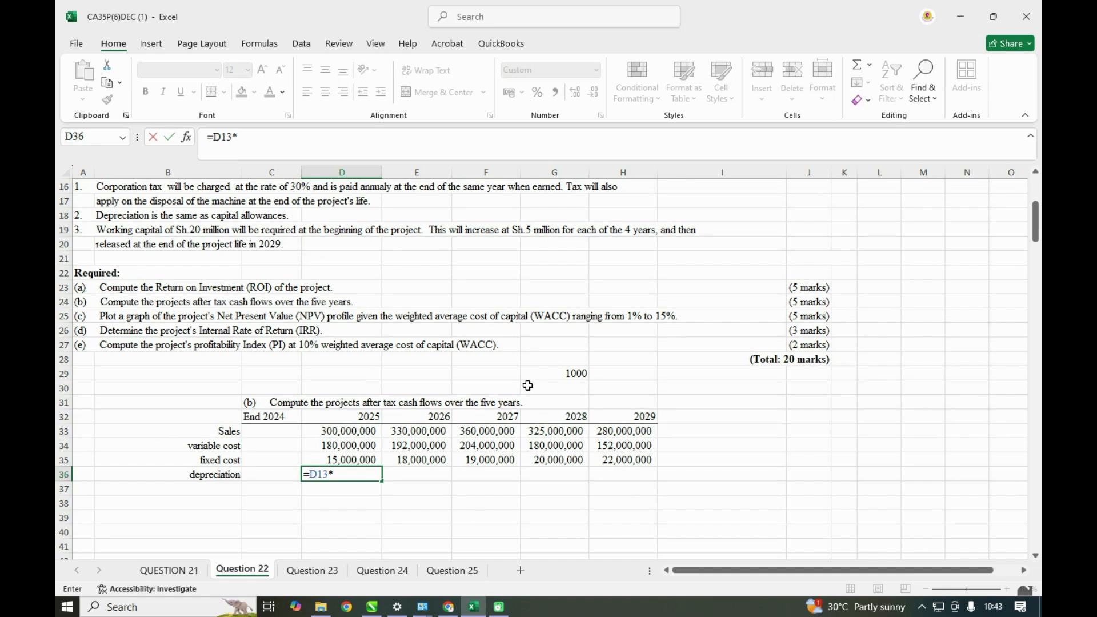
pyautogui.click(580, 373)
pyautogui.press('F4')
pyautogui.press('Return')
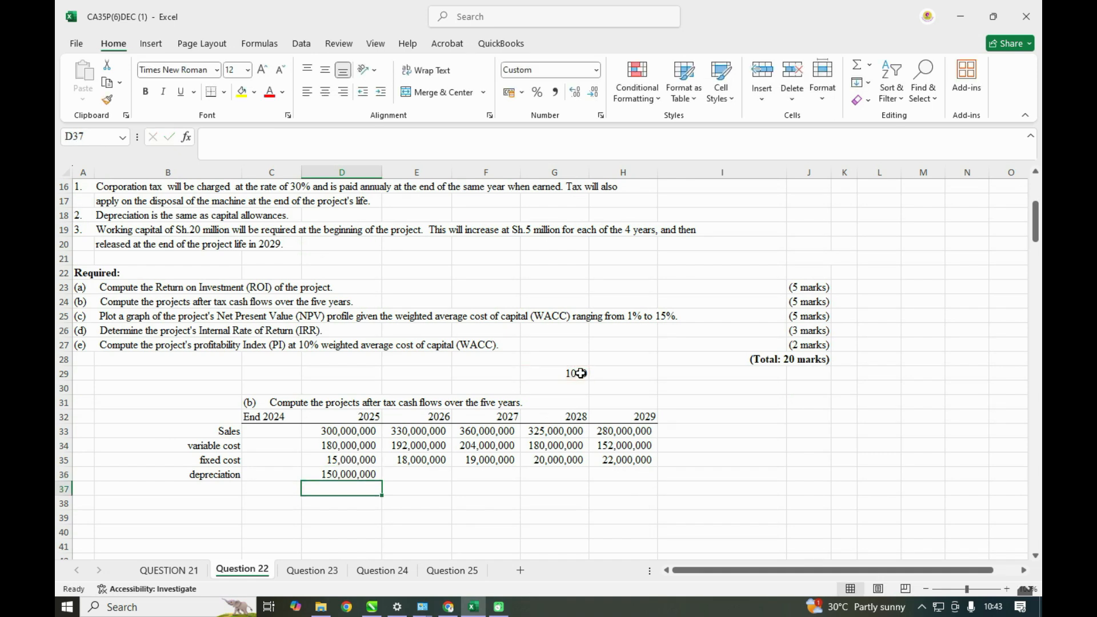
pyautogui.click(352, 476)
pyautogui.moveTo(383, 481); pyautogui.dragTo(641, 476)
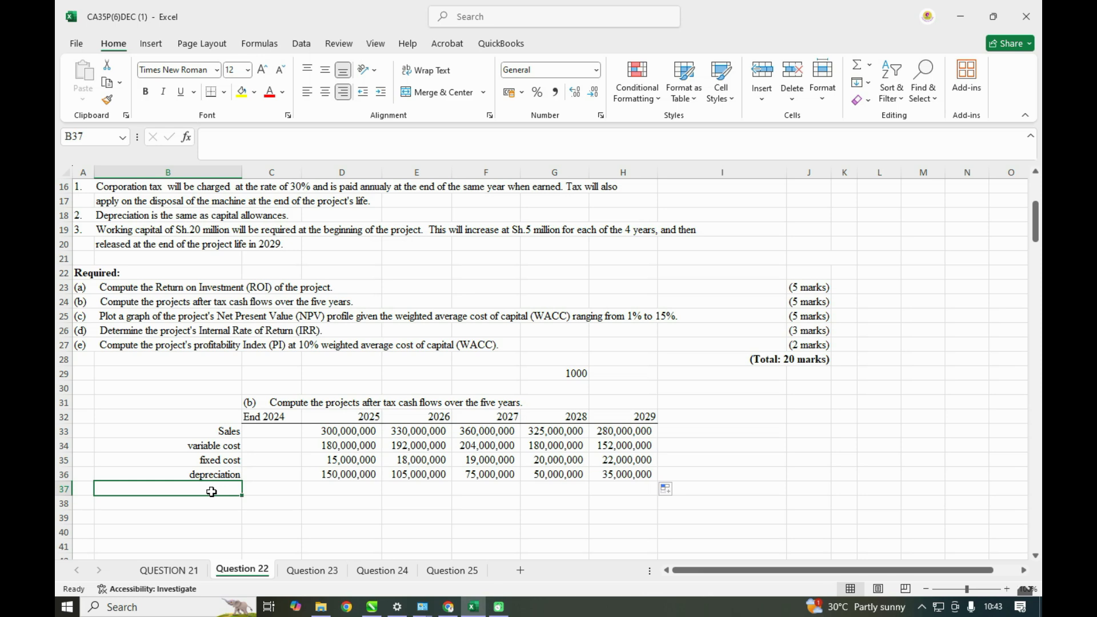
# - Add an EBT row in row 37, calculating 2025 in D37 with =D33-D34-D35-D36 and filling it across to H37
pyautogui.write('EBT')
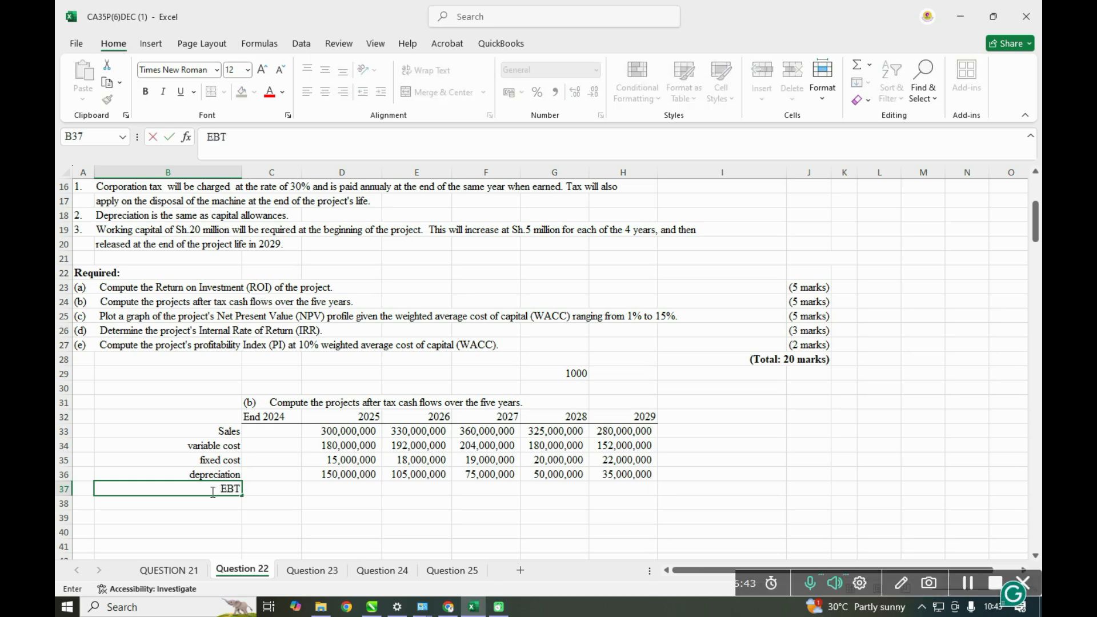
pyautogui.click(345, 486)
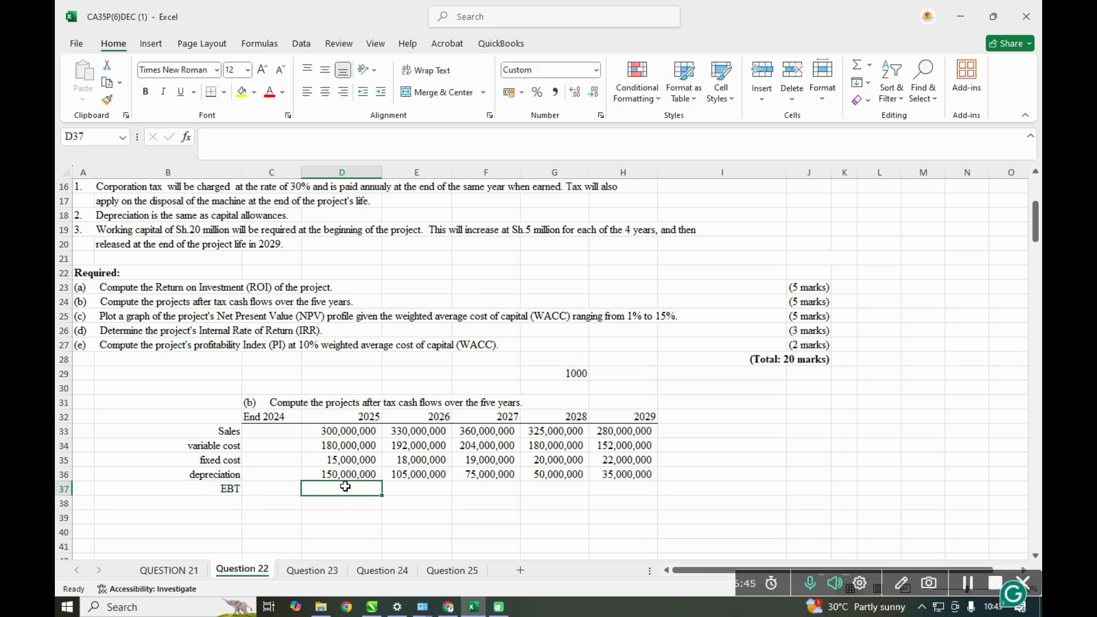
pyautogui.write('=')
pyautogui.click(333, 432)
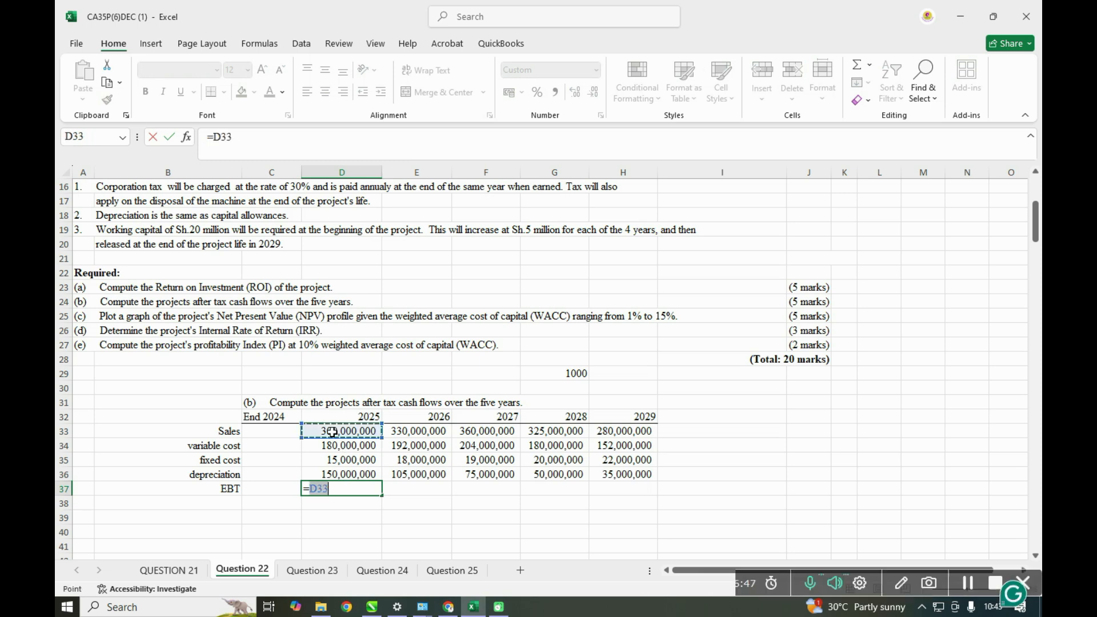
pyautogui.write('-')
pyautogui.click(351, 447)
pyautogui.write('-')
pyautogui.click(351, 458)
pyautogui.write('-')
pyautogui.click(349, 475)
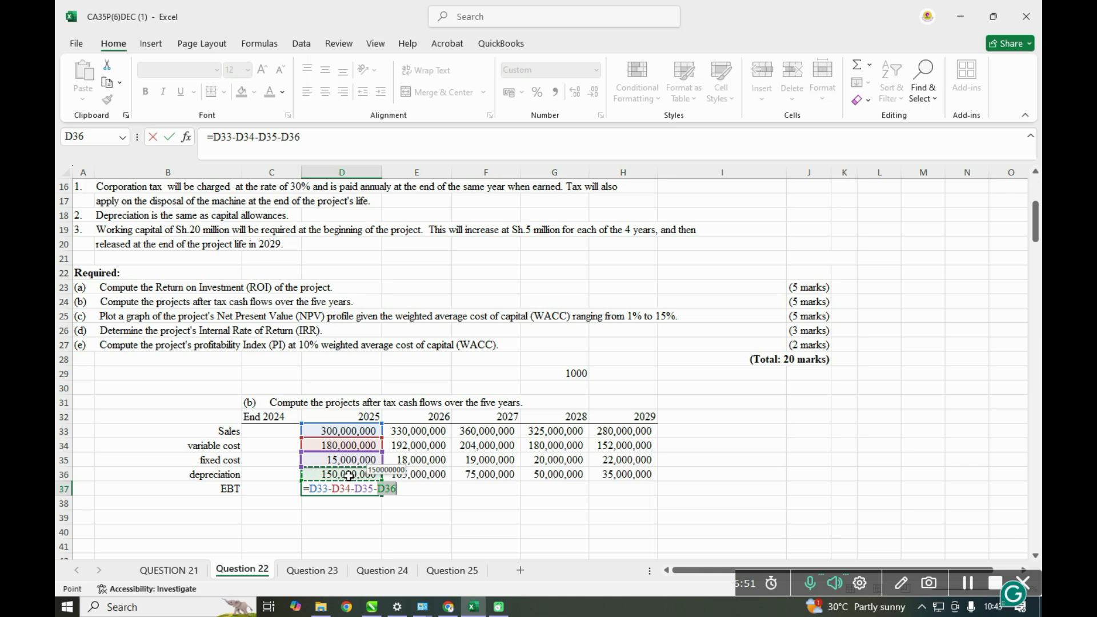
pyautogui.hotkey('ctrl', 'Return')
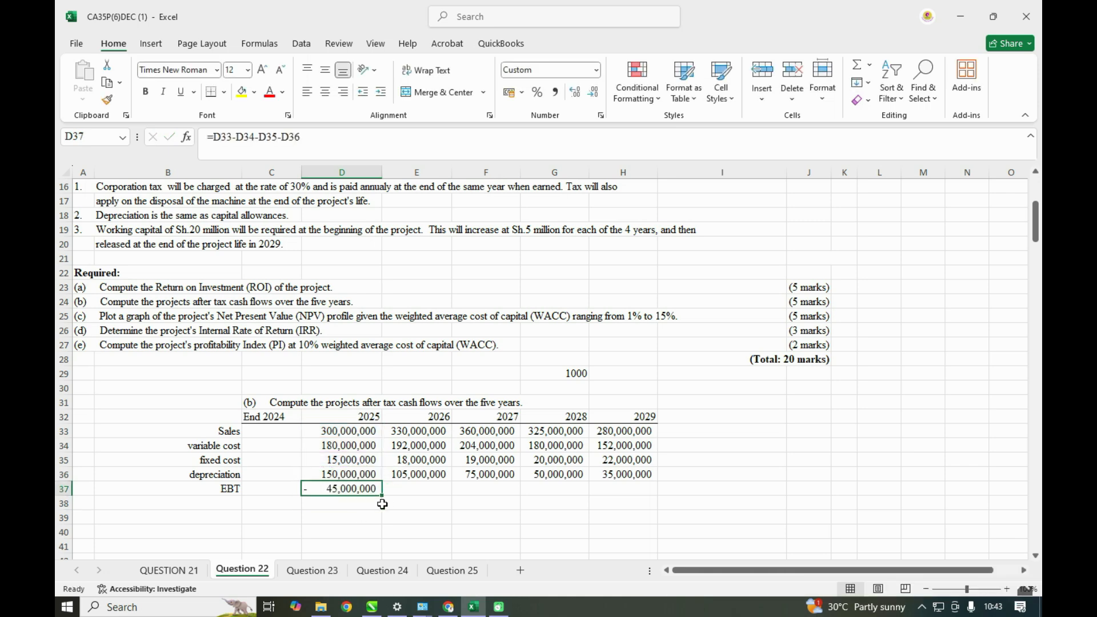
pyautogui.moveTo(382, 493); pyautogui.dragTo(629, 490)
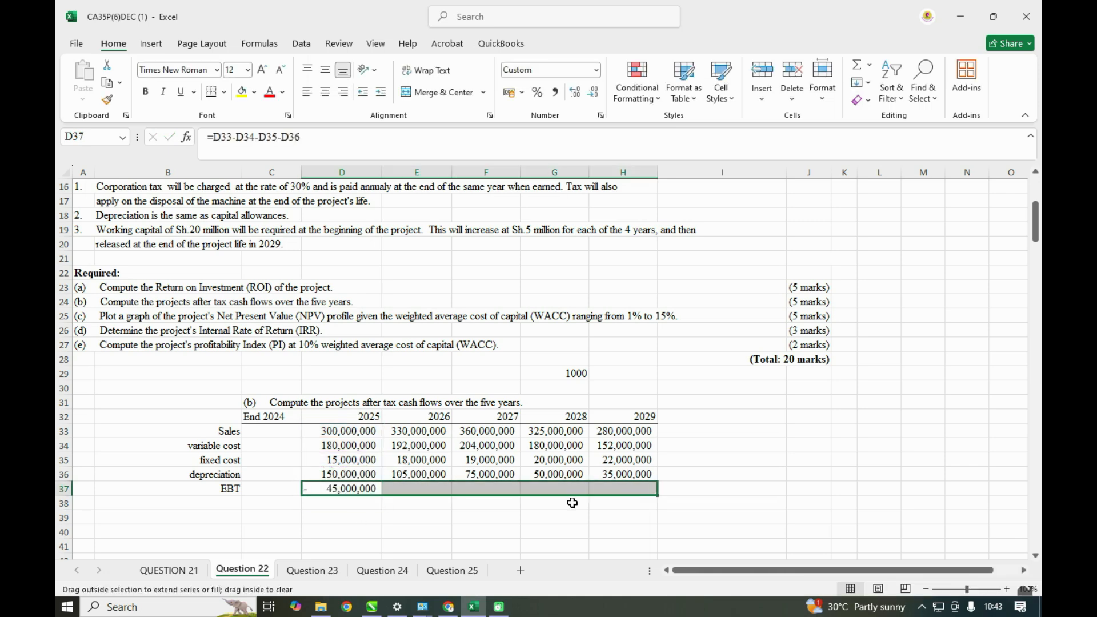
# - Add a top border to the EBT figures in D37:H37
pyautogui.click(223, 92)
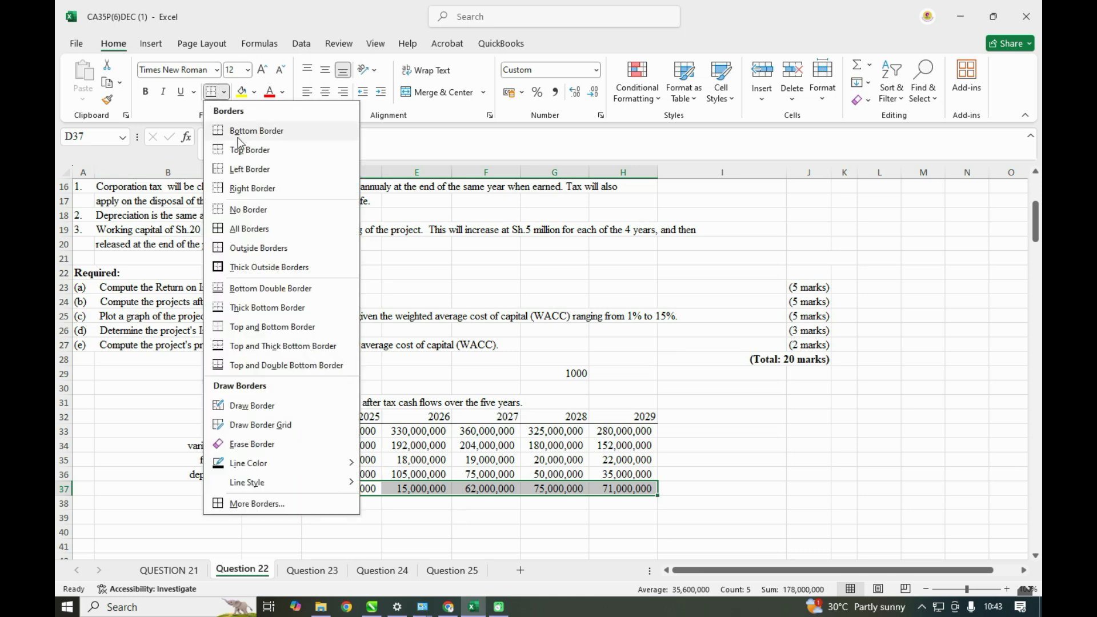
pyautogui.click(225, 150)
pyautogui.click(342, 529)
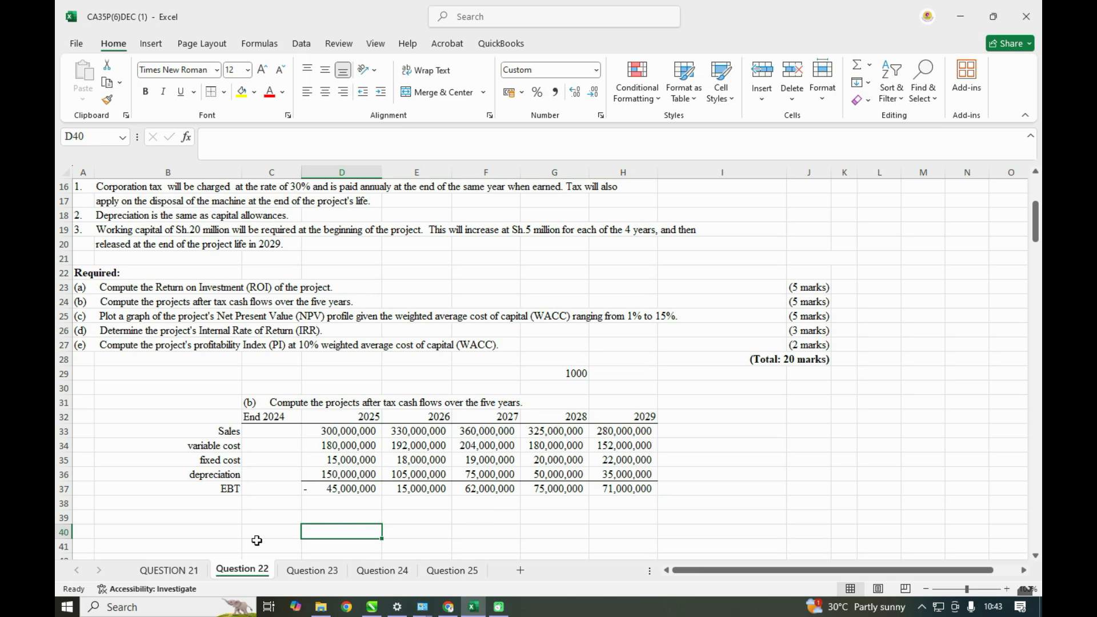
# - Label the row below EBT, in B38, as Tax
pyautogui.click(209, 505)
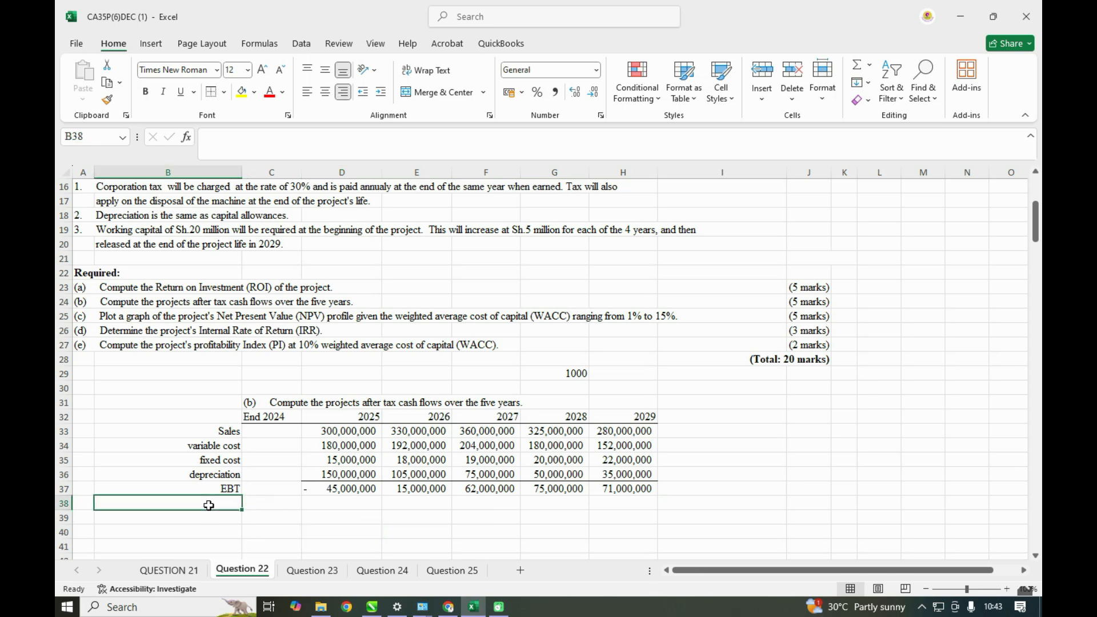
pyautogui.write('TAX')
pyautogui.press('BackSpace')
pyautogui.press('BackSpace')
pyautogui.write('ax')
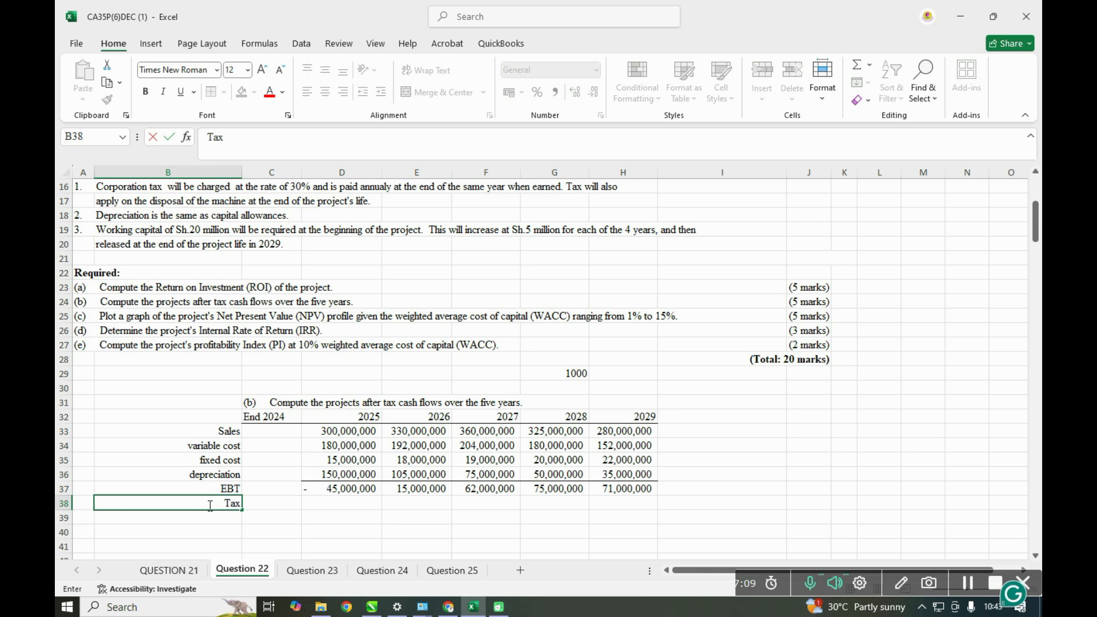
# - Enter the 30% corporation tax rate in G28, above the 1000 multiplier
pyautogui.click(563, 359)
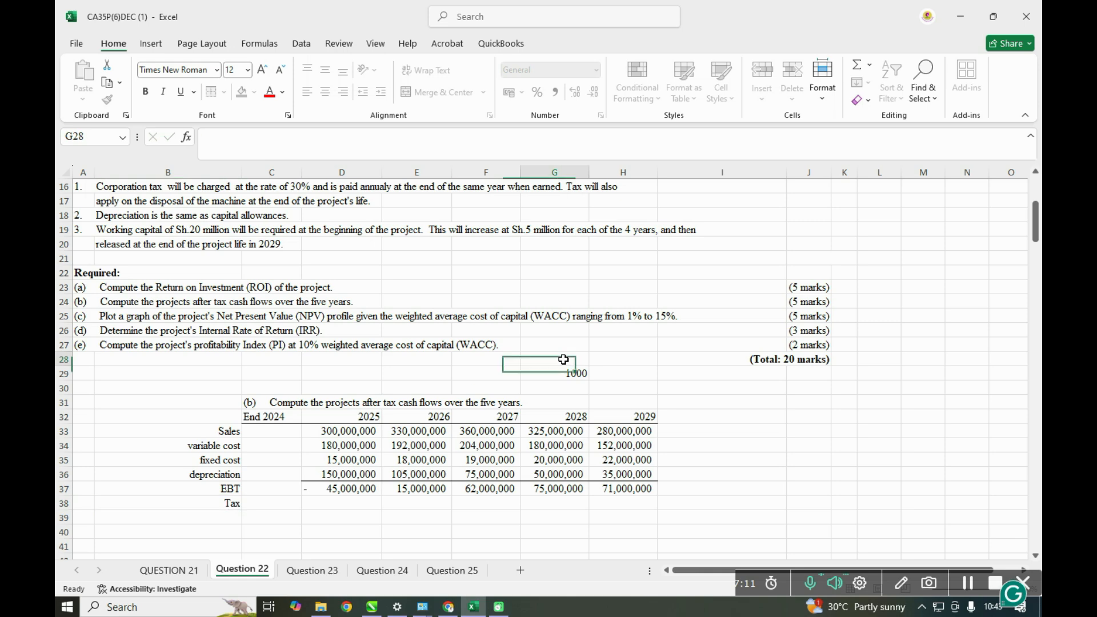
pyautogui.write('30')
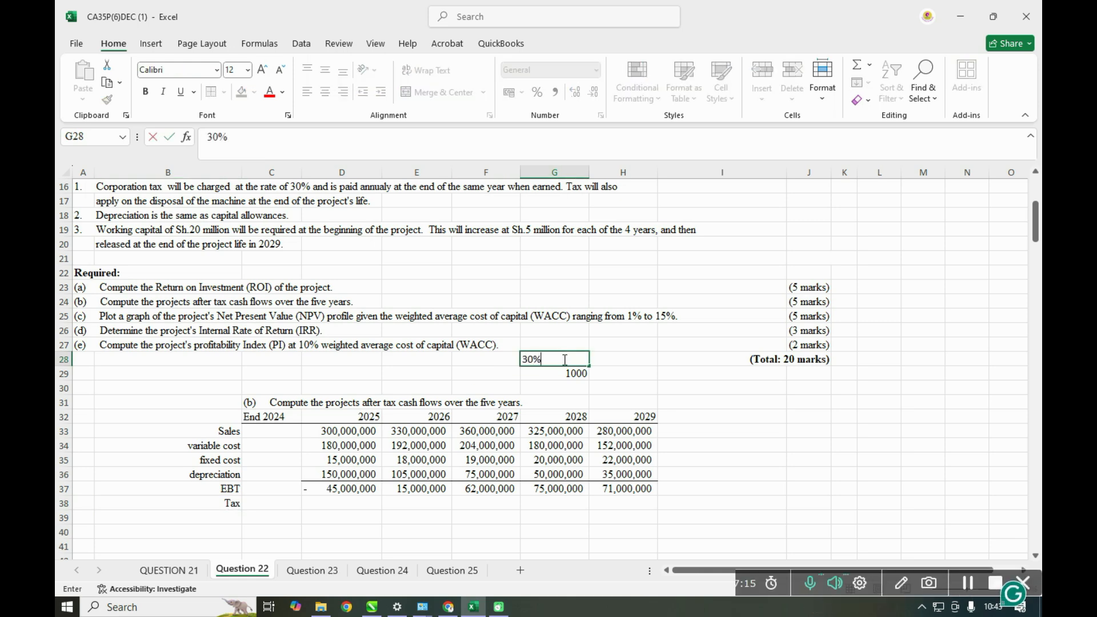
pyautogui.click(560, 385)
# - Calculate the 2025 tax in D38 with =D37*$G$28 and fill it across to H38
pyautogui.scroll(2, 441, 357)
pyautogui.scroll(2, 442, 357)
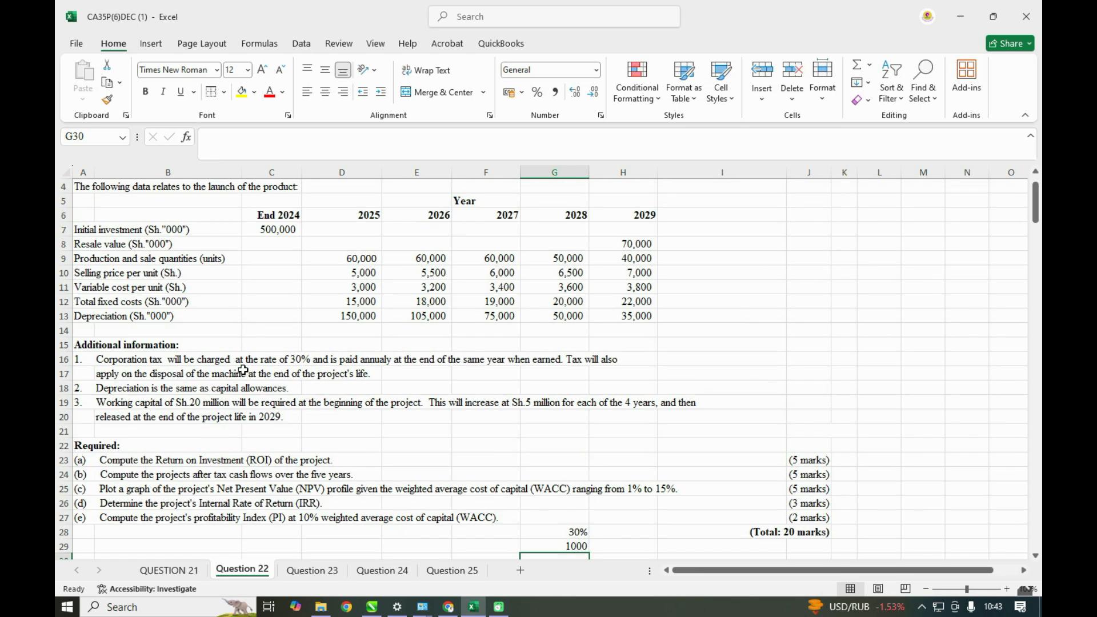
pyautogui.scroll(-6, 602, 461)
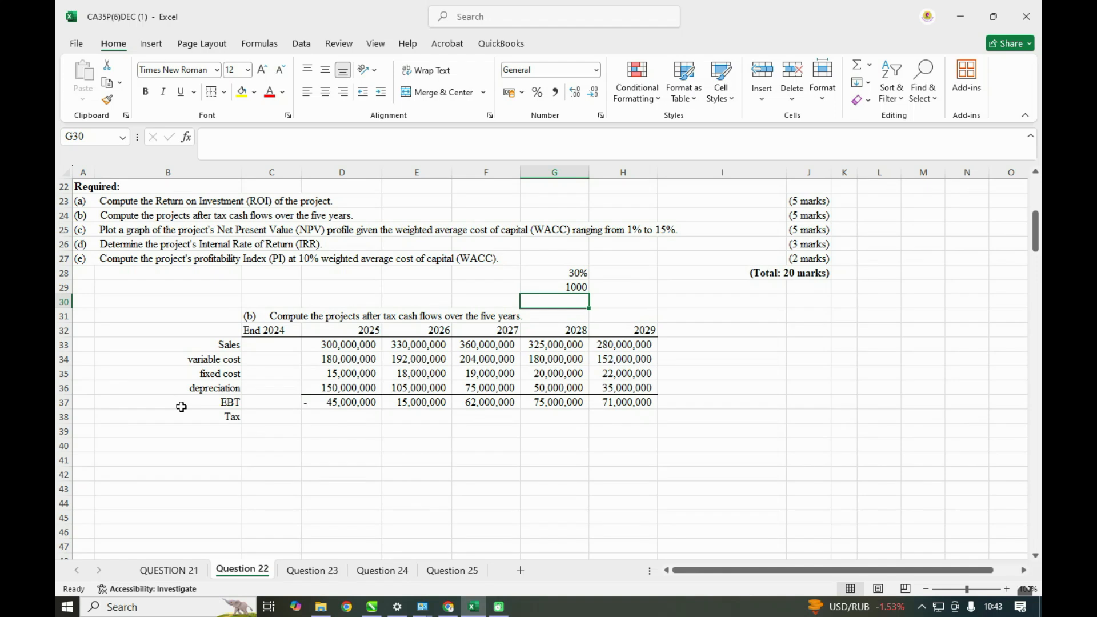
pyautogui.click(331, 419)
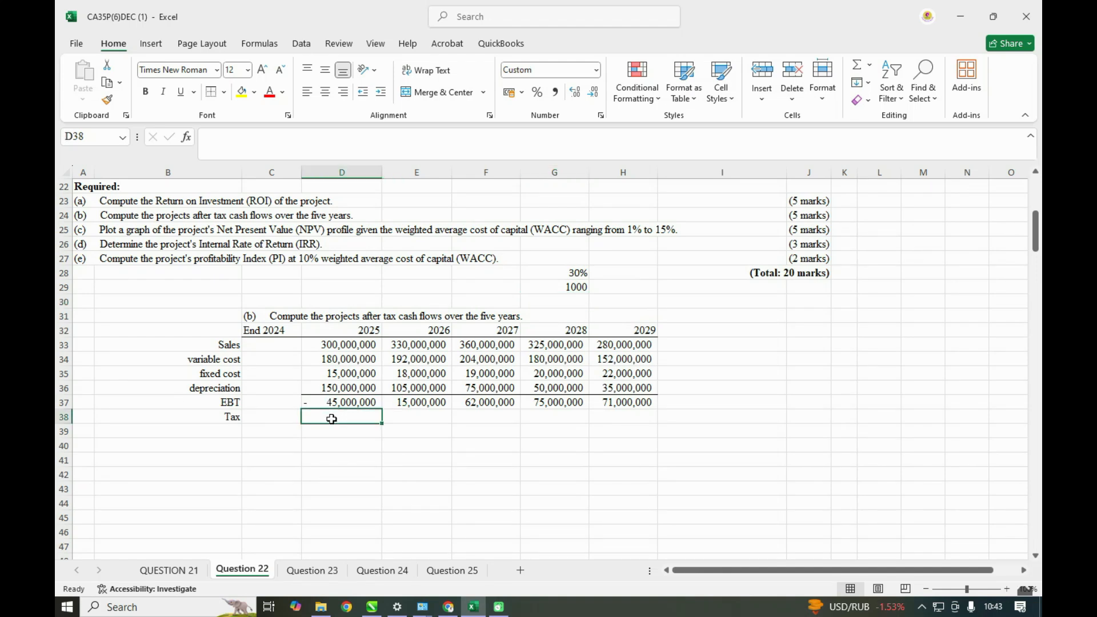
pyautogui.write('=')
pyautogui.click(340, 399)
pyautogui.write('*')
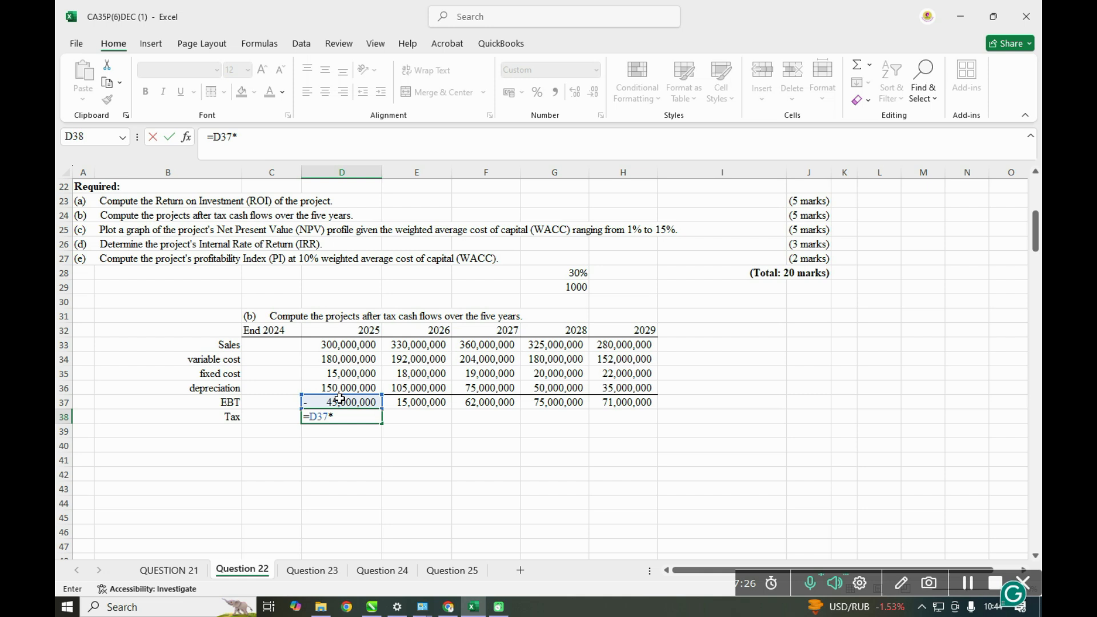
pyautogui.click(582, 276)
pyautogui.press('F4')
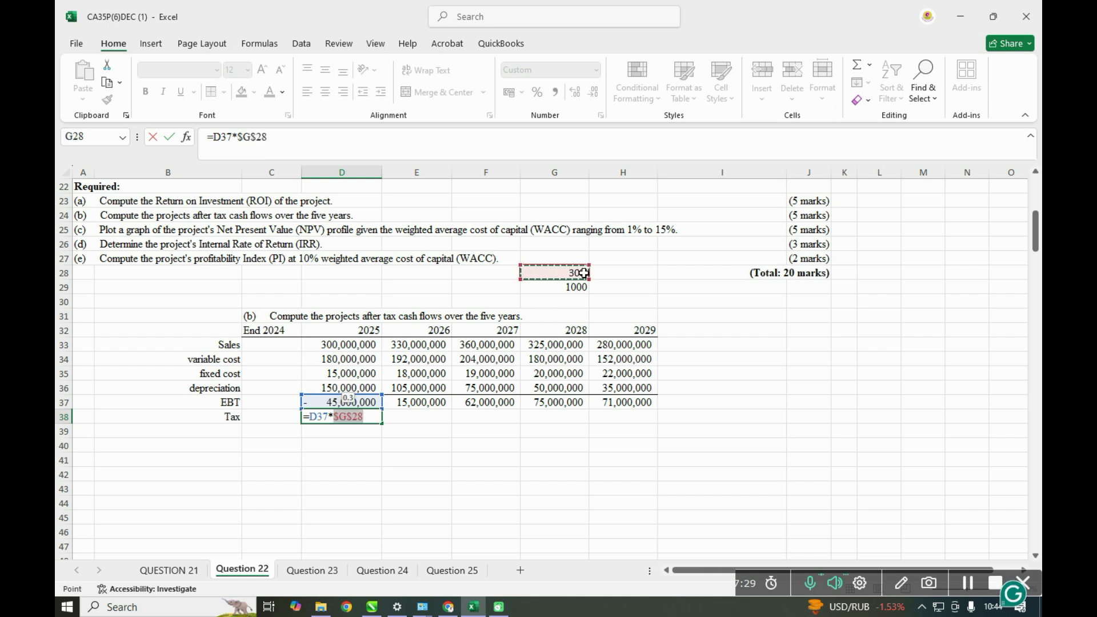
pyautogui.press('Return')
pyautogui.click(330, 420)
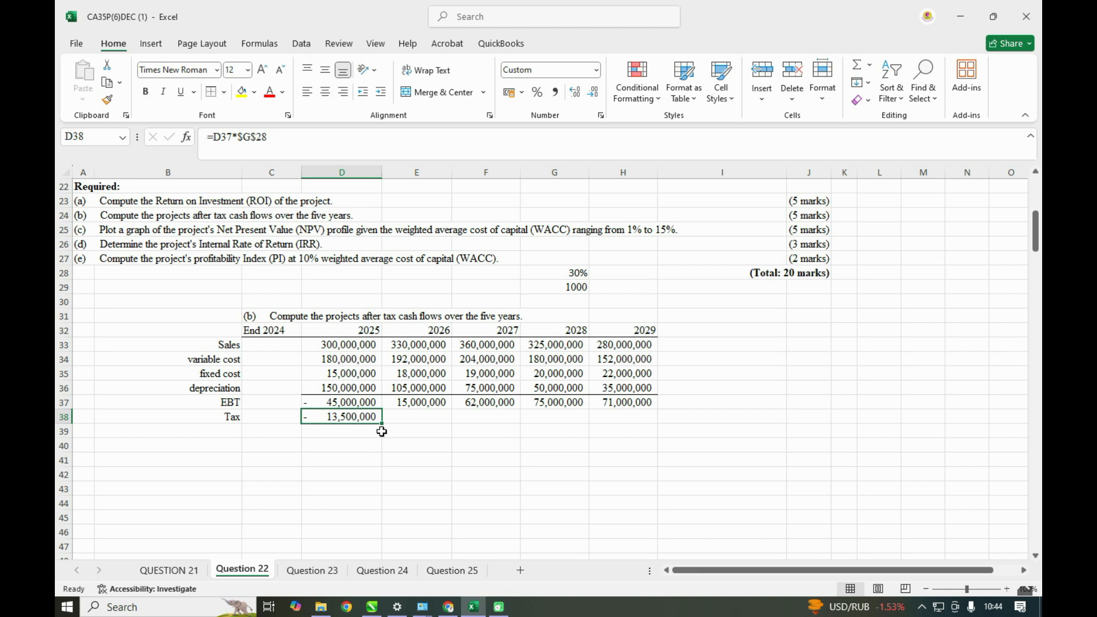
pyautogui.moveTo(382, 421); pyautogui.dragTo(640, 422)
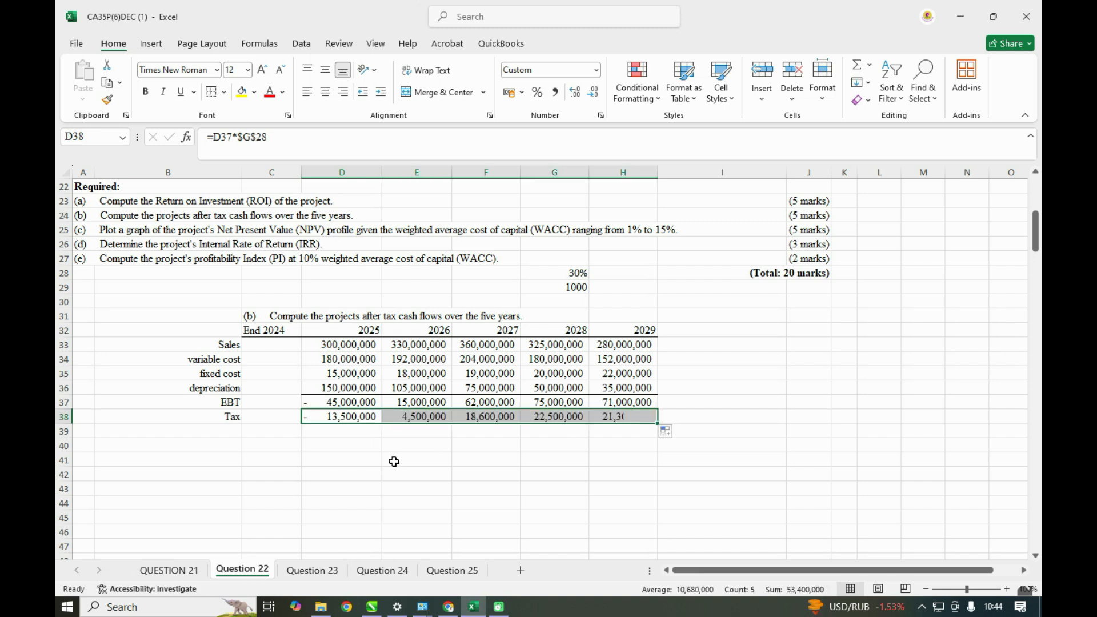
# - Add an EAT row in row 39 with =D37-D38 filled across D39:H39, and give its figures a top border
pyautogui.click(228, 435)
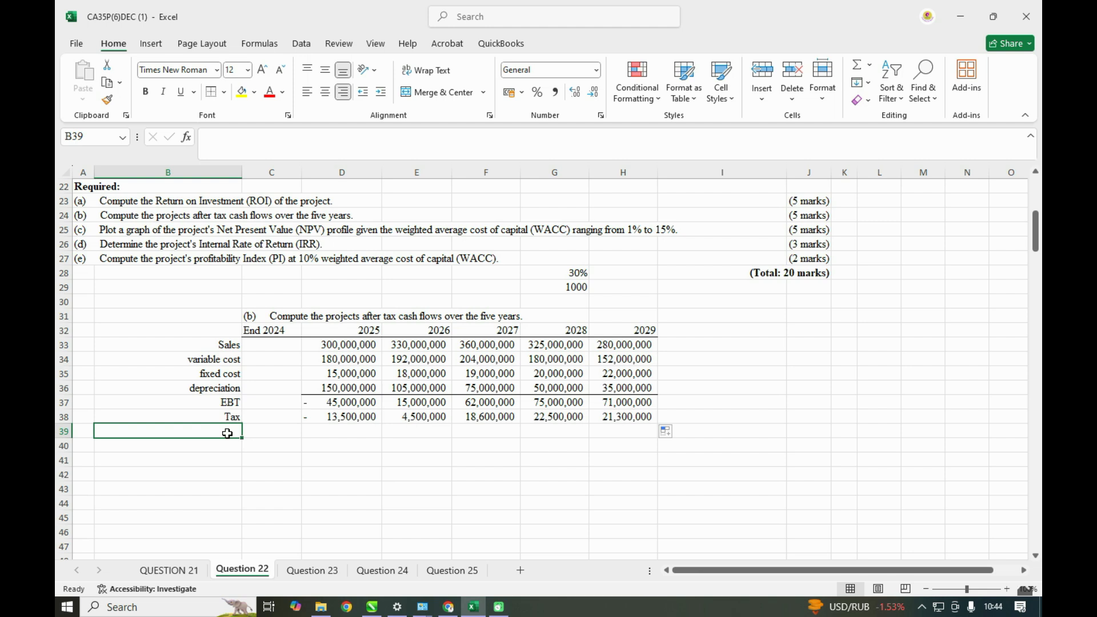
pyautogui.write('EAT')
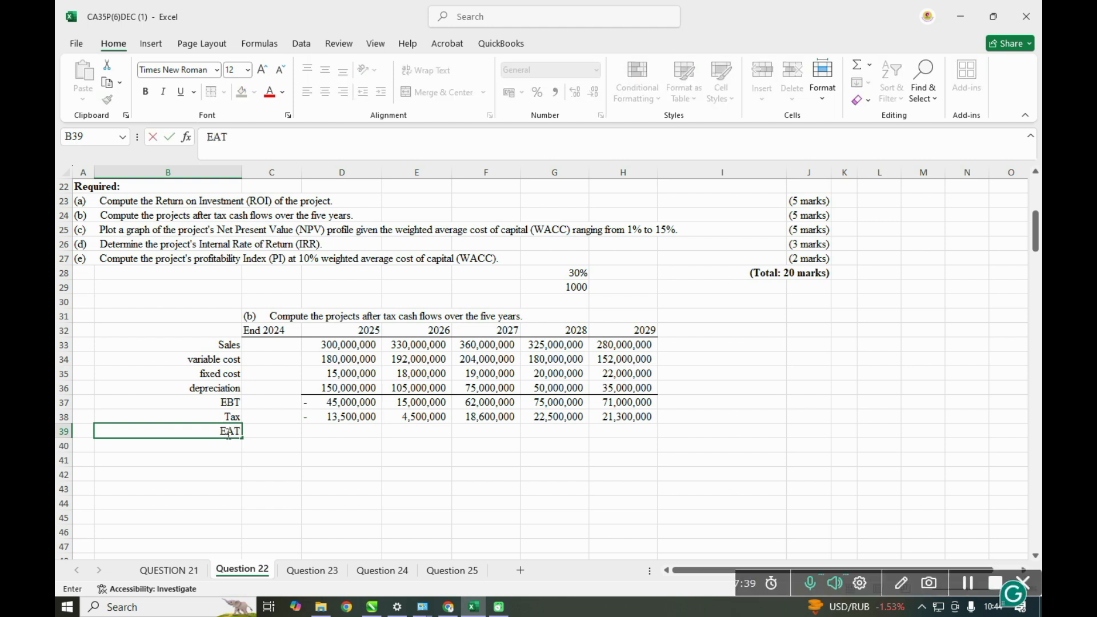
pyautogui.click(324, 433)
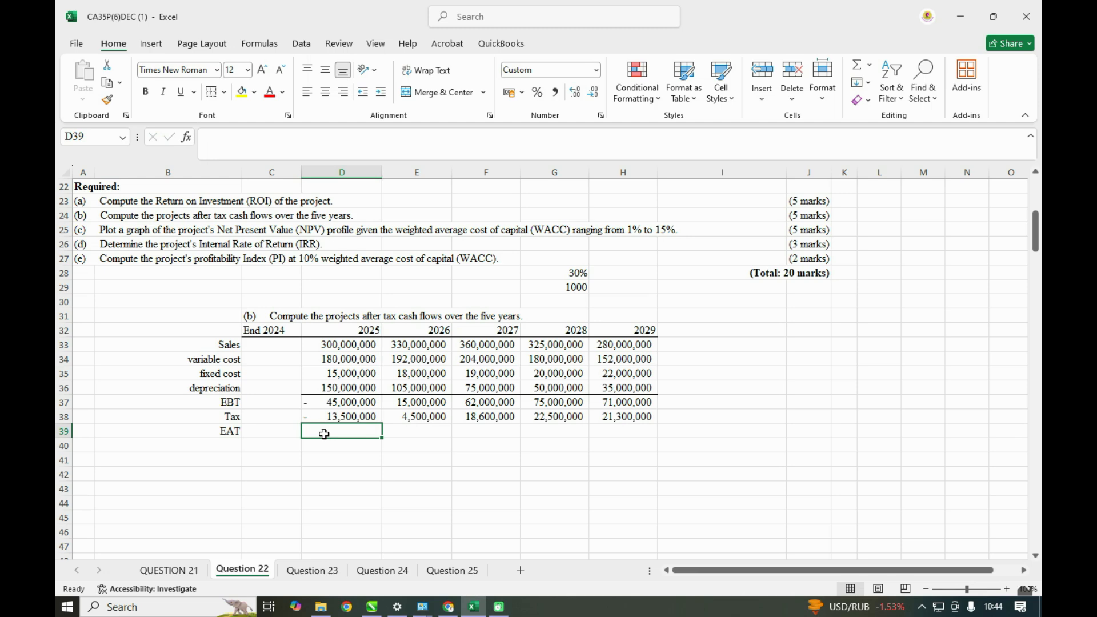
pyautogui.write('=')
pyautogui.click(350, 400)
pyautogui.write('-')
pyautogui.click(351, 415)
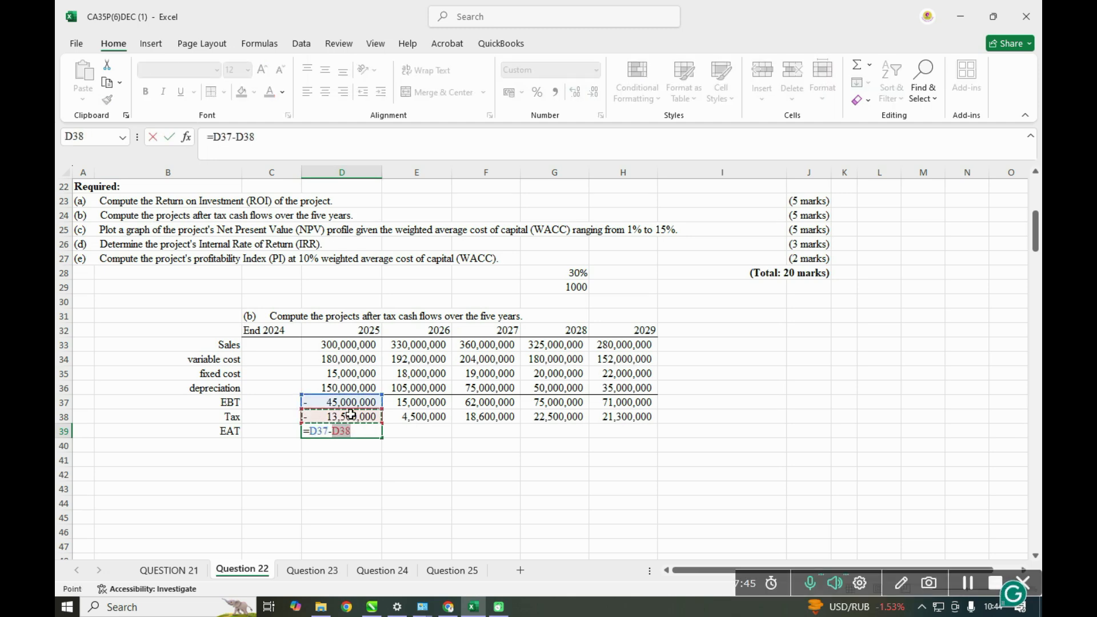
pyautogui.hotkey('ctrl', 'Return')
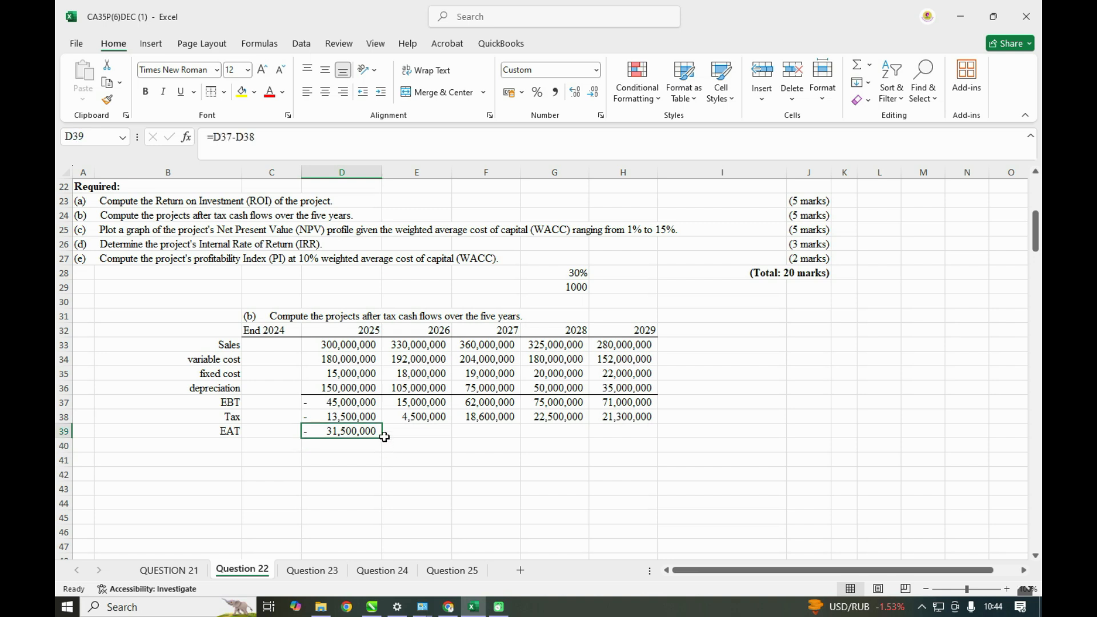
pyautogui.moveTo(383, 438); pyautogui.dragTo(655, 434)
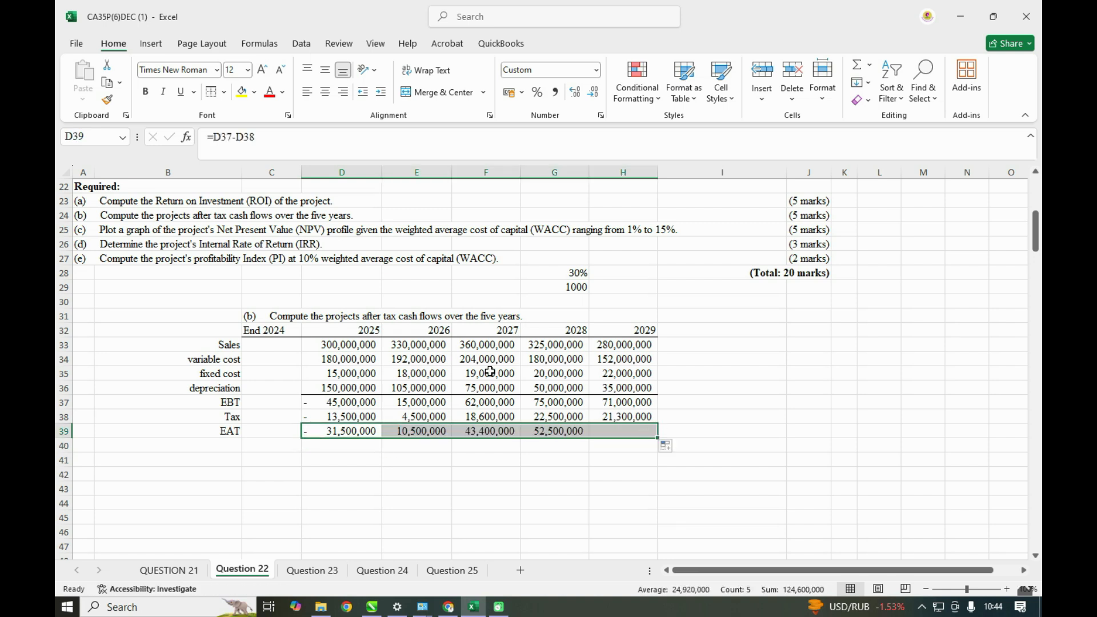
pyautogui.click(212, 92)
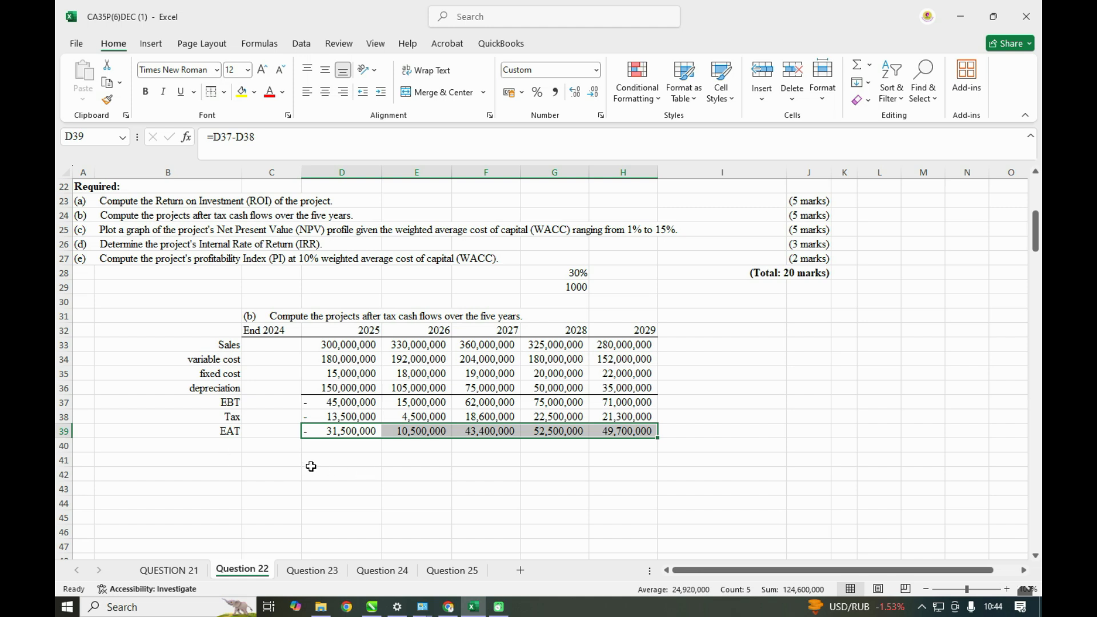
# - Label the row below EAT, in B40, by linking it to the depreciation label with =B36
pyautogui.click(220, 445)
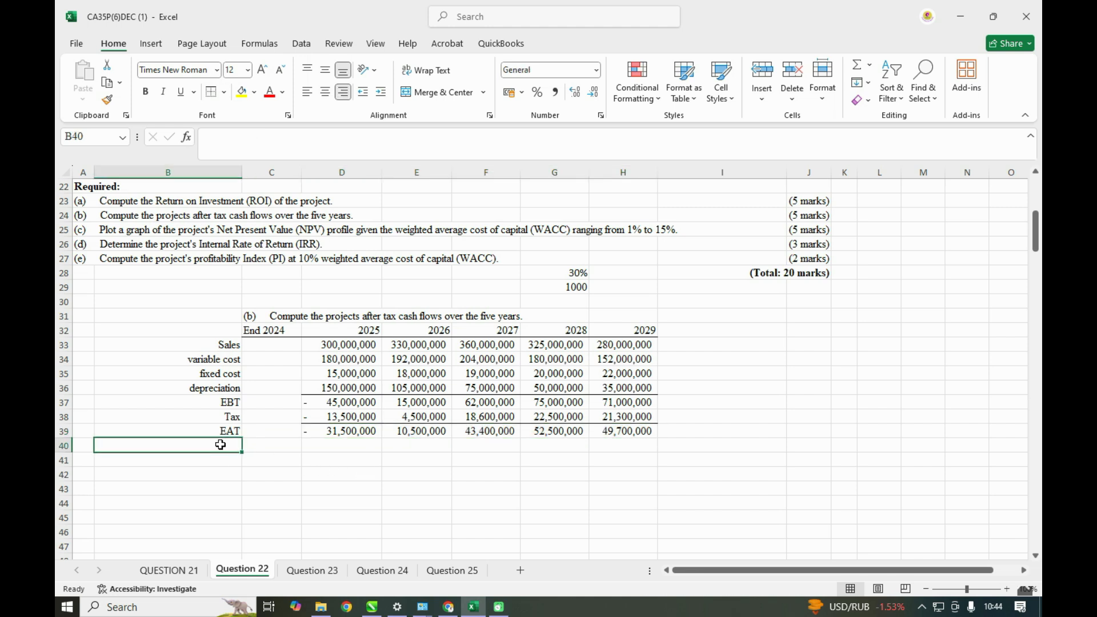
pyautogui.write('=')
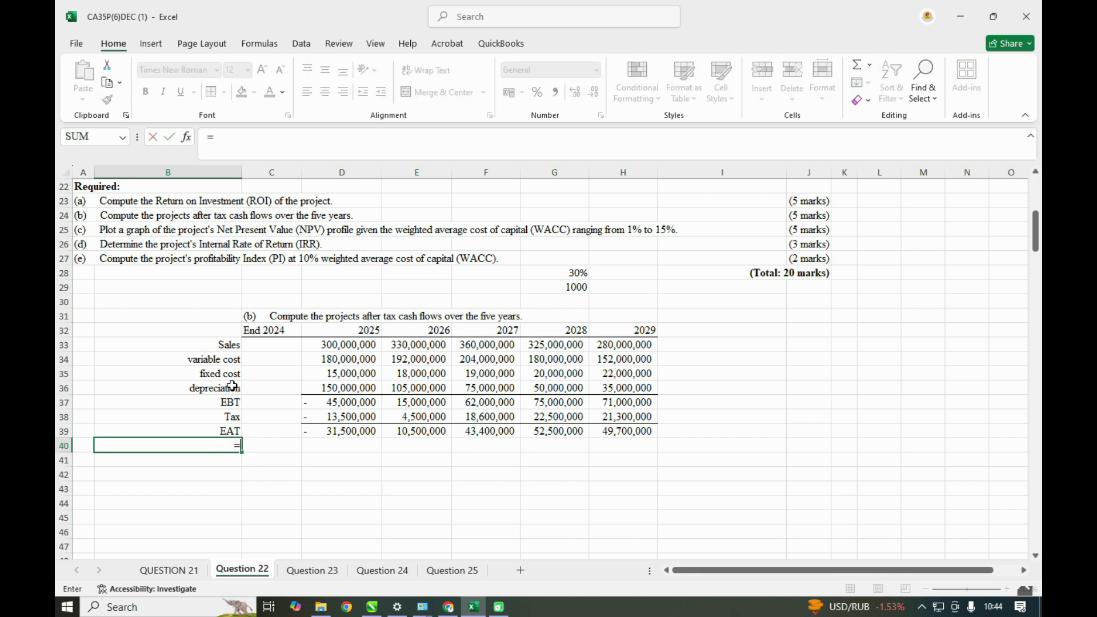
pyautogui.click(219, 388)
pyautogui.press('Return')
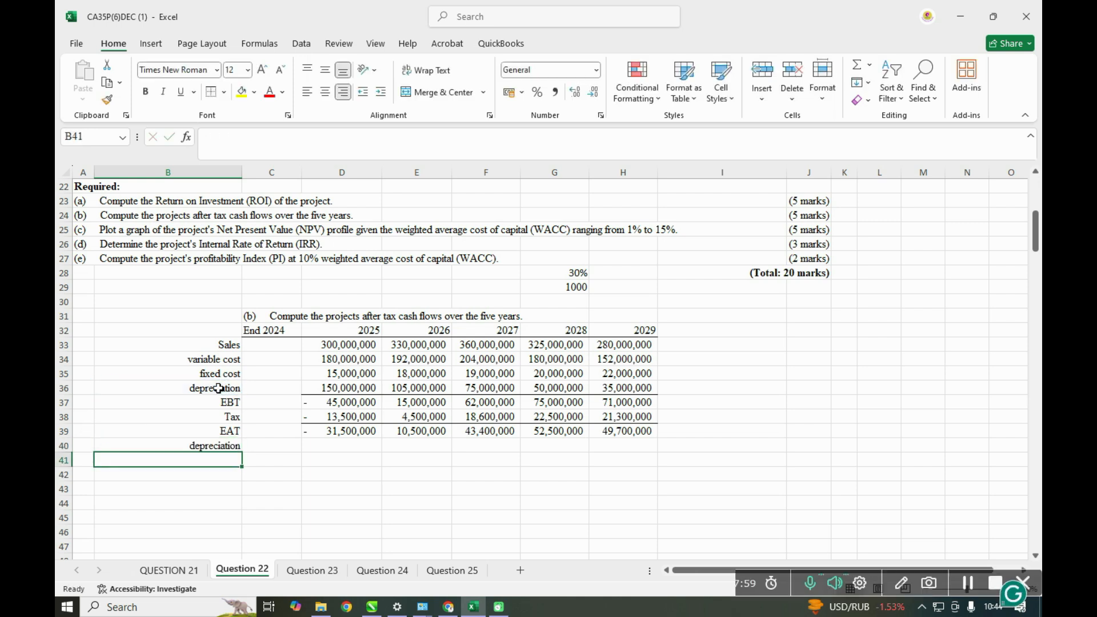
# - Add back the 2025 depreciation in D40 with =D36 and fill it across to H40
pyautogui.click(338, 449)
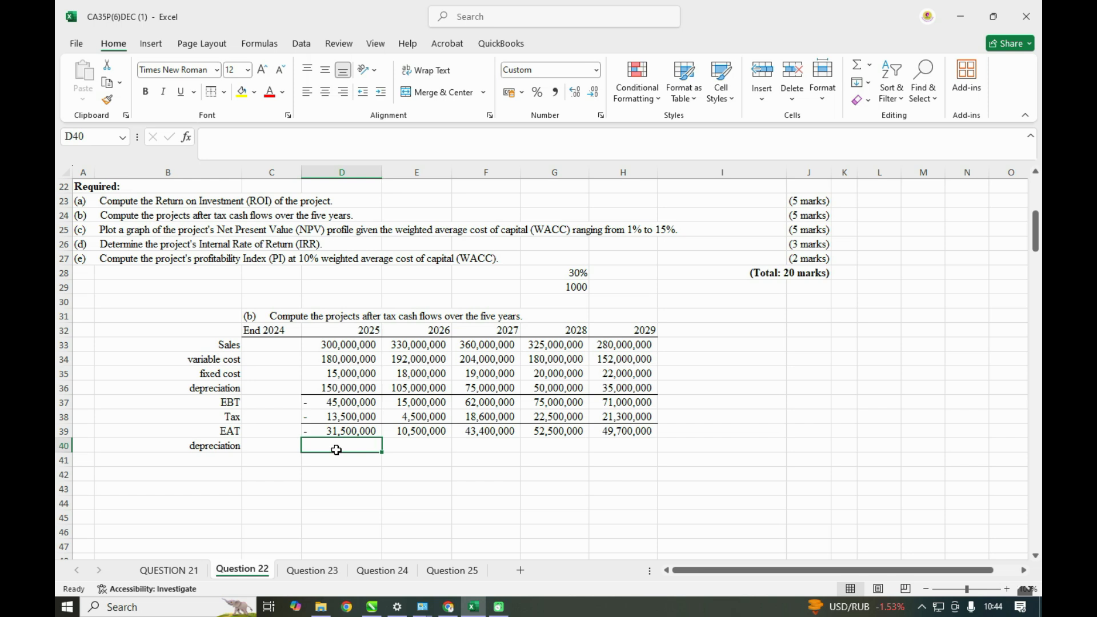
pyautogui.write('=')
pyautogui.click(338, 388)
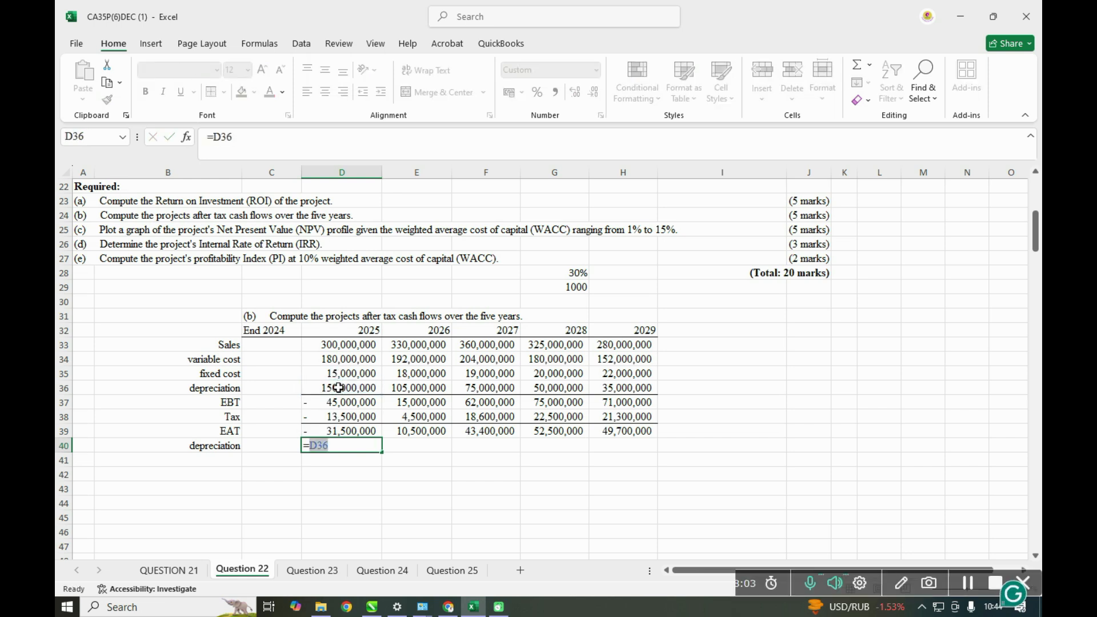
pyautogui.press('Return')
pyautogui.click(355, 443)
pyautogui.moveTo(382, 452); pyautogui.dragTo(630, 446)
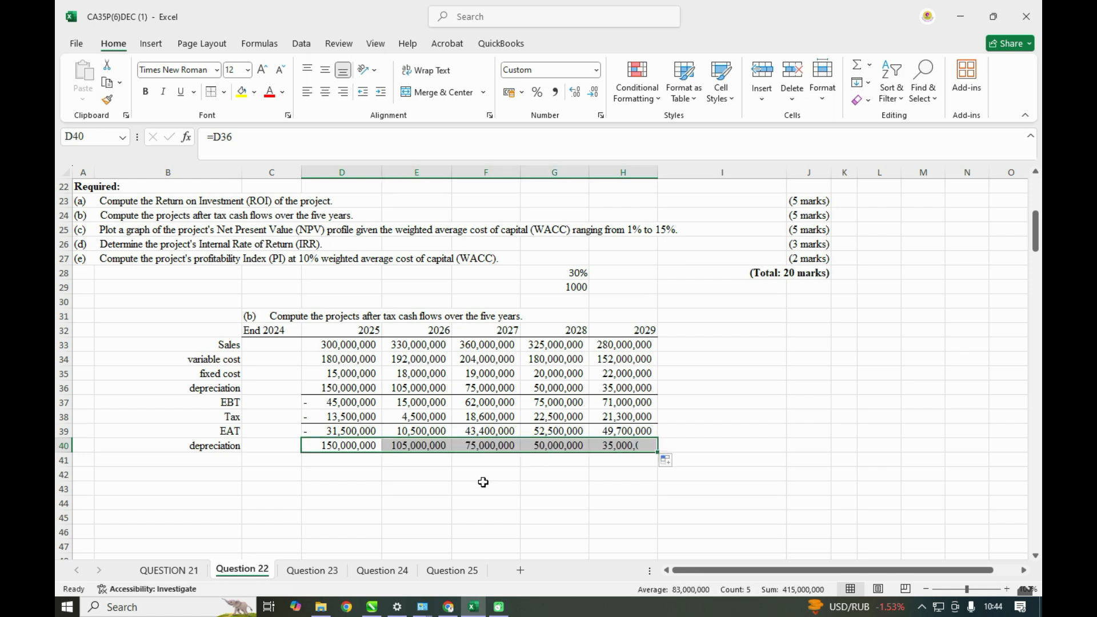
# - Label the row below the added-back depreciation, in B41, as Cashflow
pyautogui.click(225, 457)
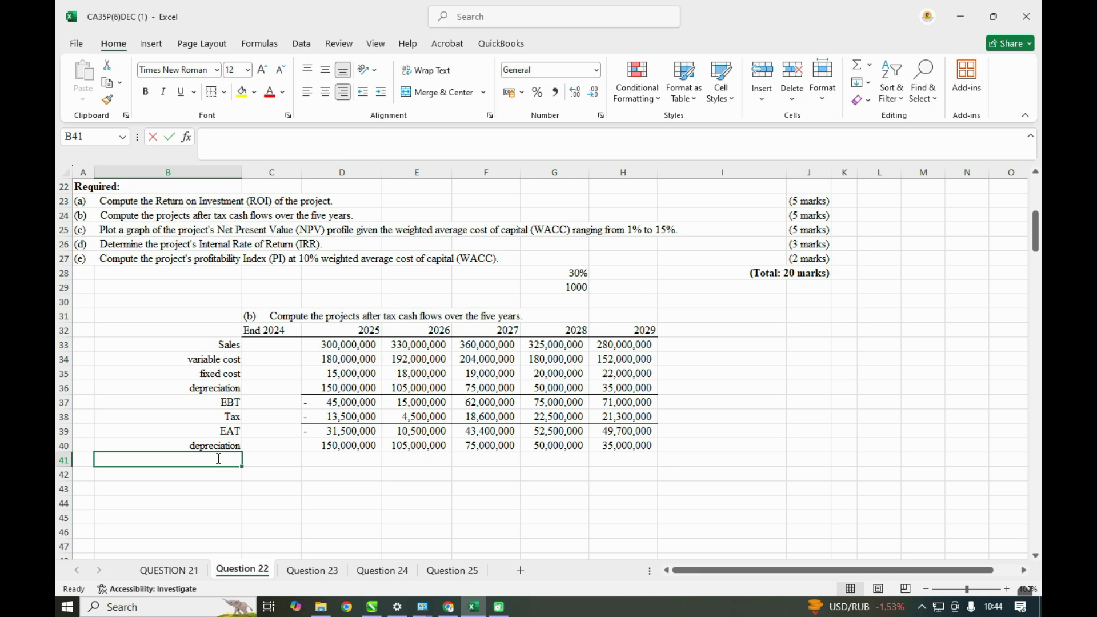
pyautogui.write('CASHFLO')
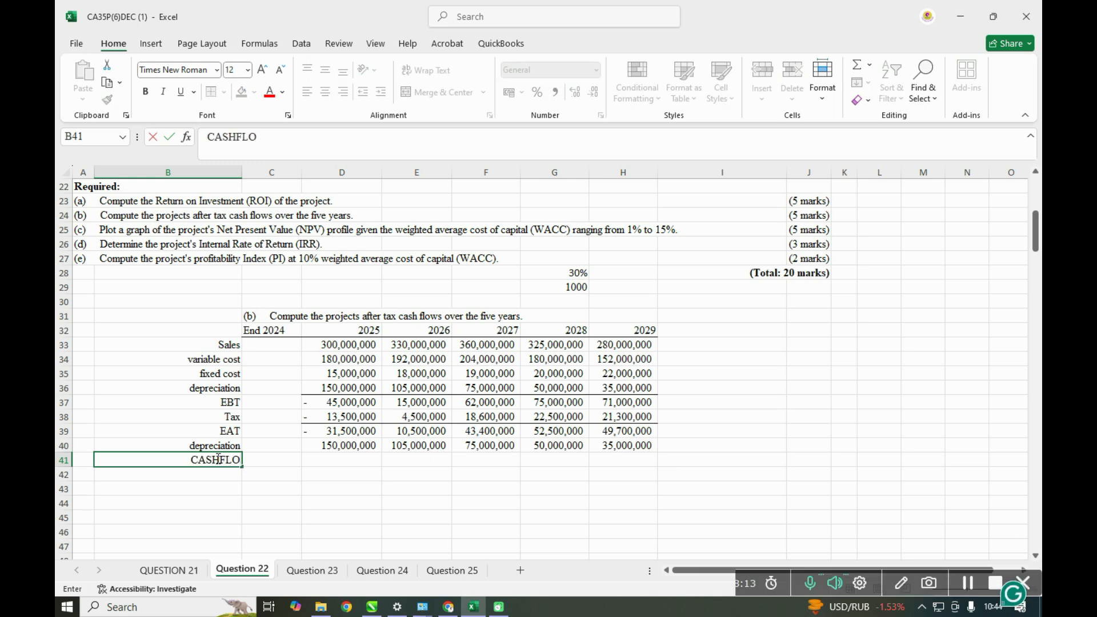
pyautogui.press('BackSpace')
pyautogui.press('BackSpace')
pyautogui.press('BackSpace')
pyautogui.press('BackSpace')
pyautogui.press('BackSpace')
pyautogui.press('BackSpace')
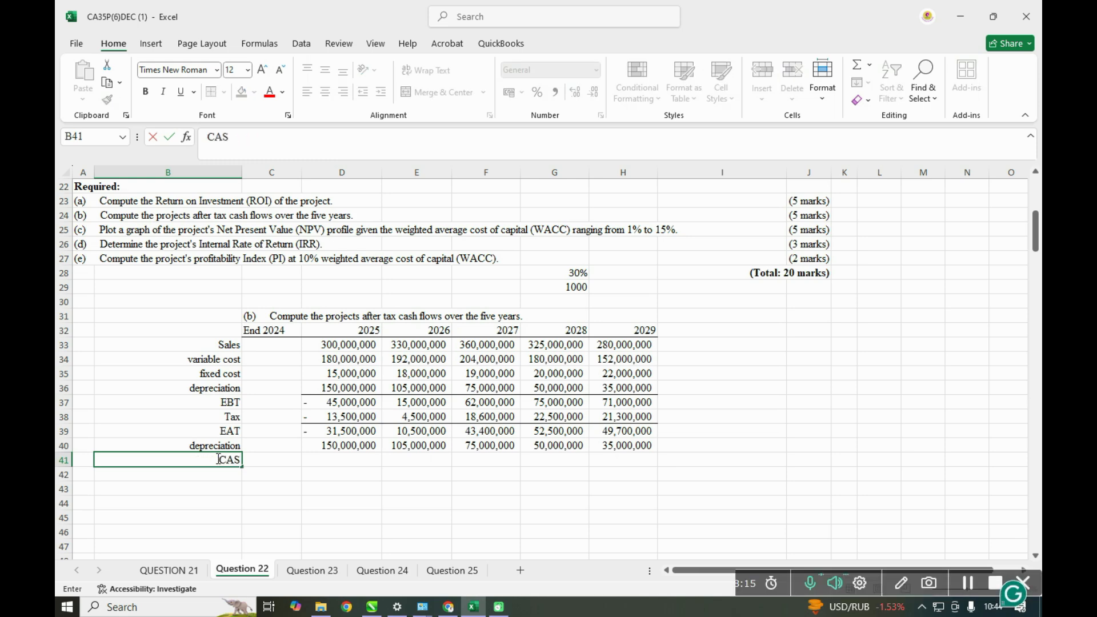
pyautogui.write('ashfloe')
pyautogui.press('BackSpace')
pyautogui.write('w')
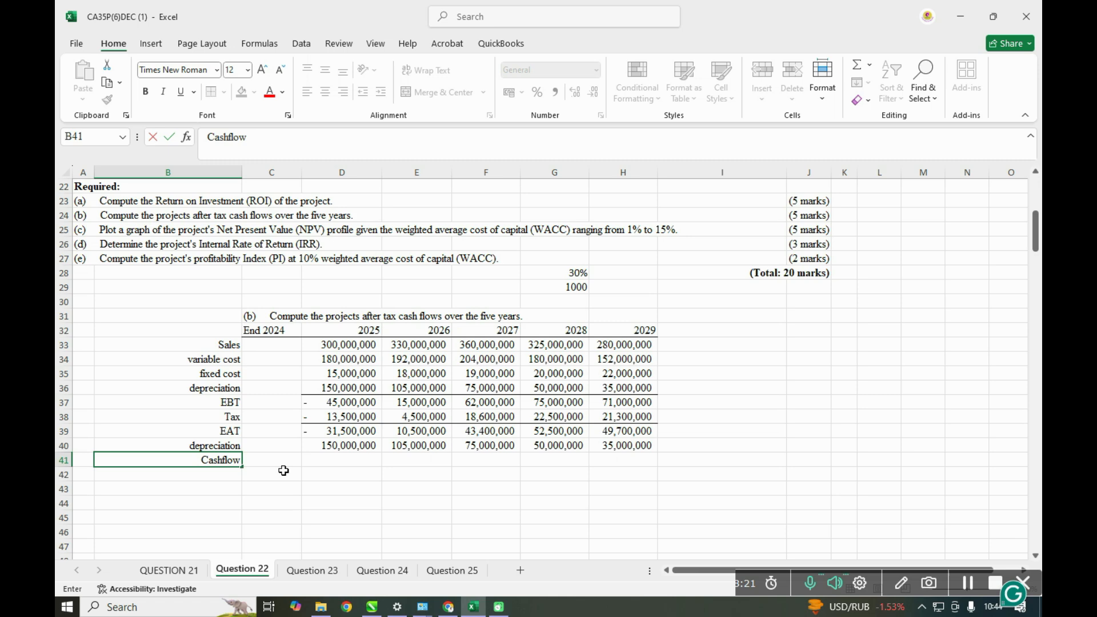
# - Calculate the 2025 cash flow in D41 with =D39+D40, fill it across to H41, and give the figures a top border
pyautogui.click(340, 459)
pyautogui.write('=')
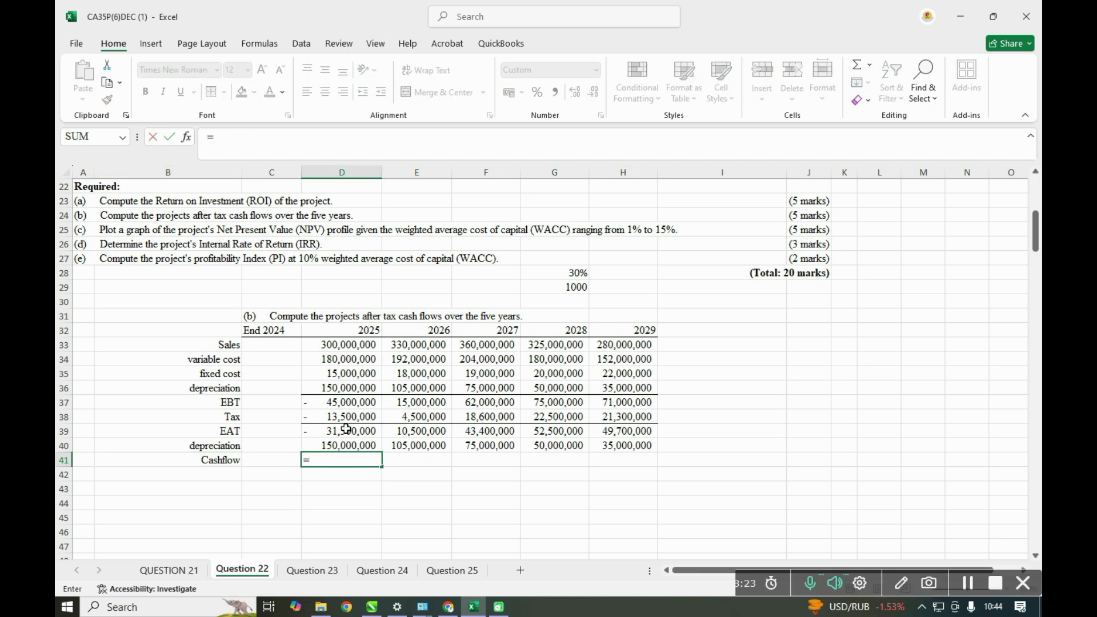
pyautogui.click(346, 429)
pyautogui.write('+')
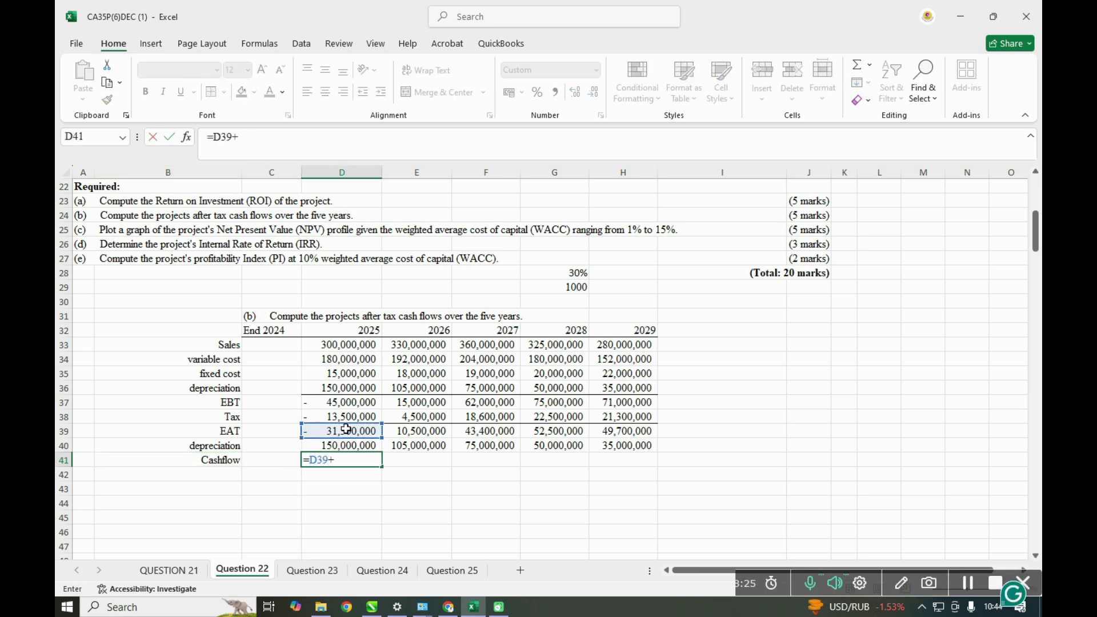
pyautogui.click(351, 447)
pyautogui.press('Return')
pyautogui.click(364, 458)
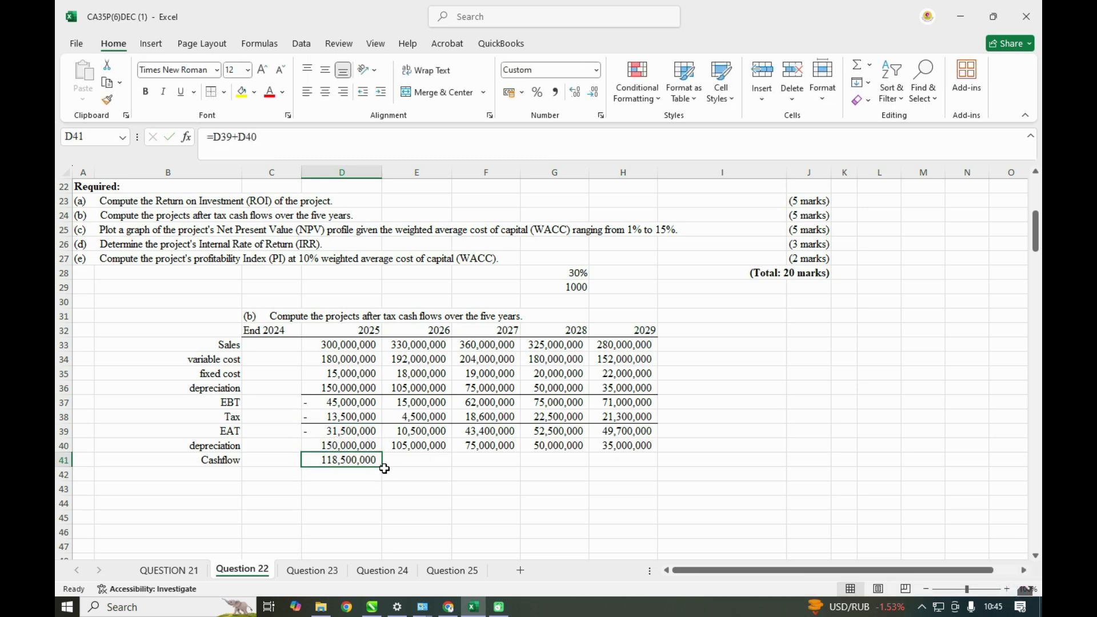
pyautogui.moveTo(383, 467); pyautogui.dragTo(645, 464)
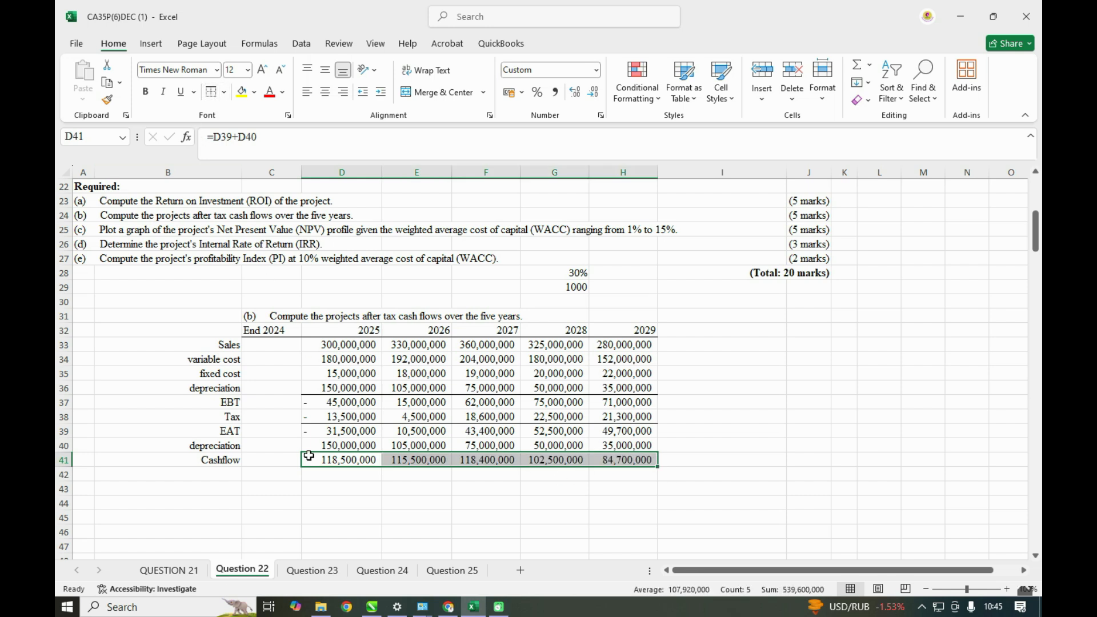
pyautogui.click(361, 499)
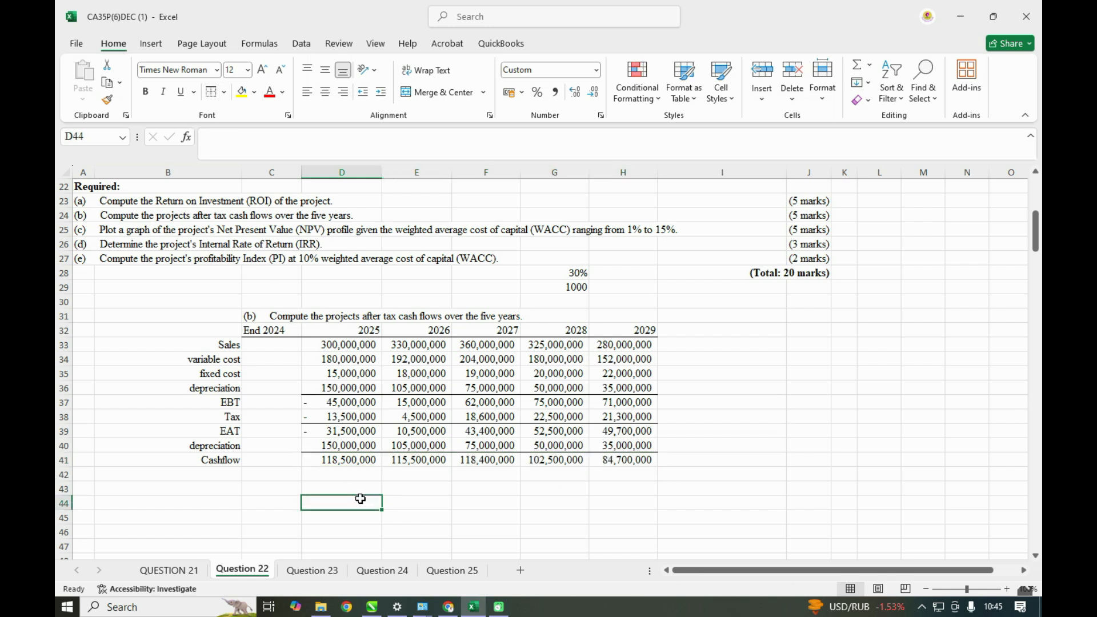
# - Label the row below Cashflow, in B42, as resale value
pyautogui.click(189, 477)
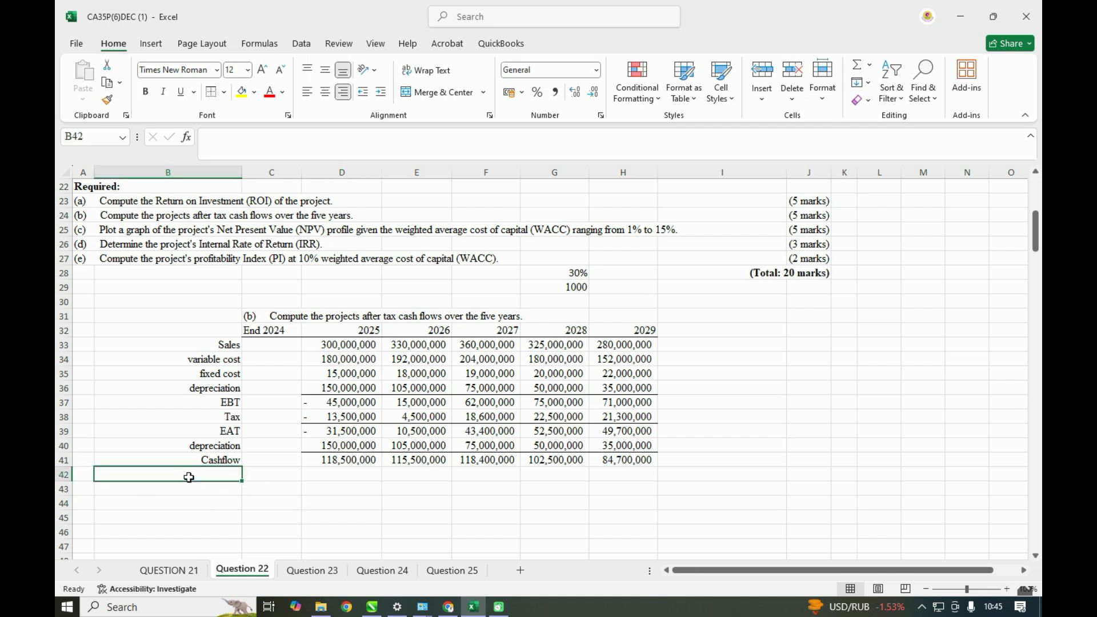
pyautogui.write('resal')
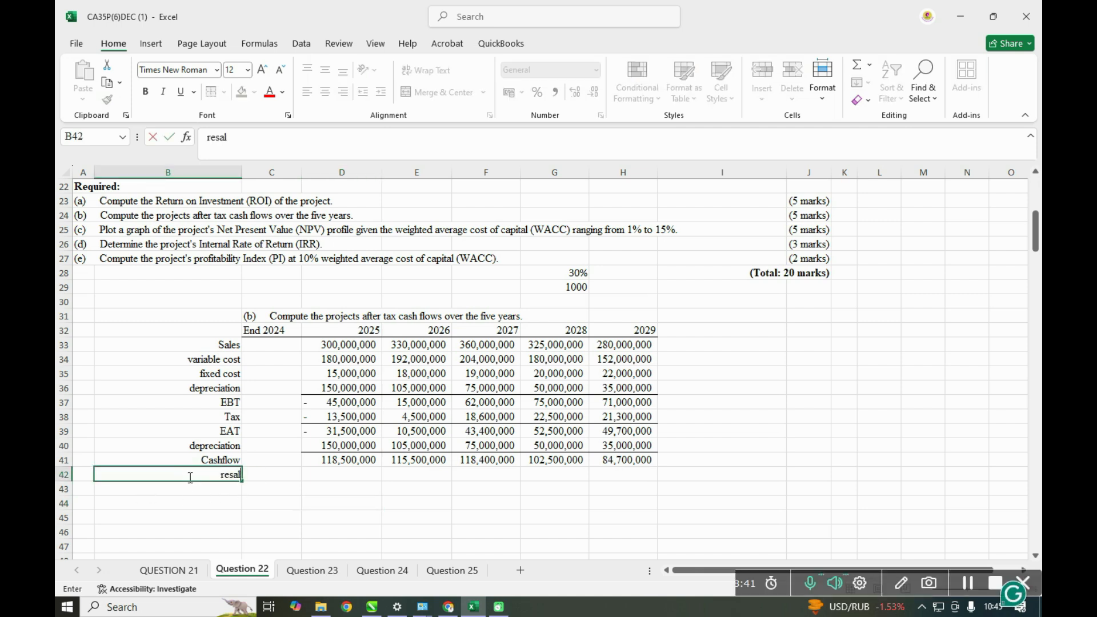
pyautogui.write('e value')
# - Enter the 2029 resale value in H42 by multiplying H8 by the 1000 factor in G29
pyautogui.click(598, 475)
pyautogui.write('=')
pyautogui.scroll(6, 606, 475)
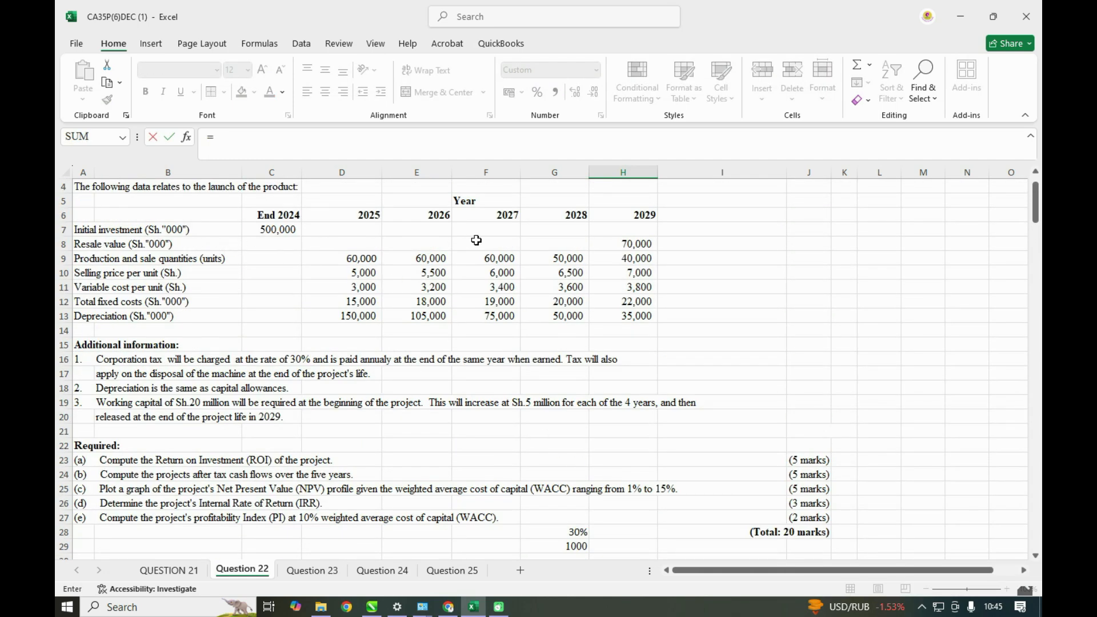
pyautogui.scroll(-5, 644, 420)
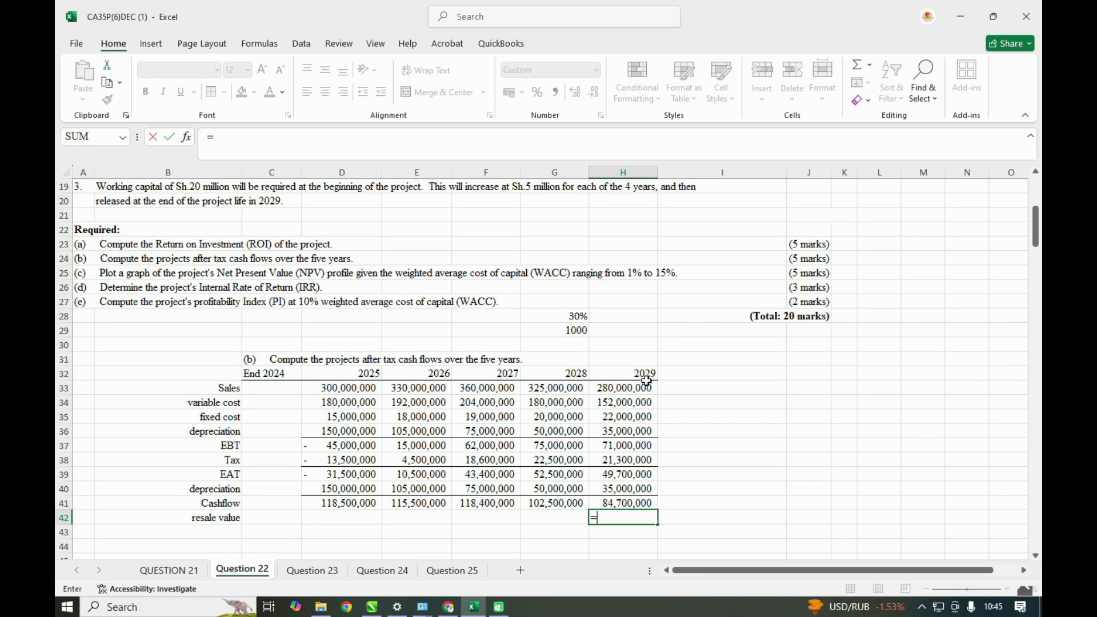
pyautogui.scroll(6, 505, 417)
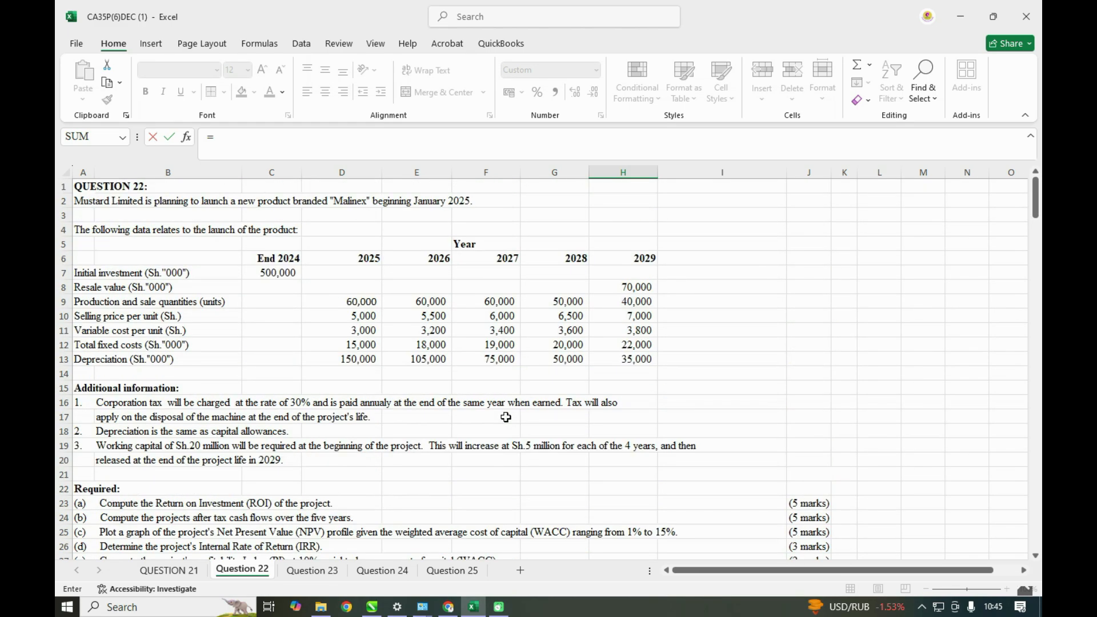
pyautogui.click(627, 287)
pyautogui.write('*')
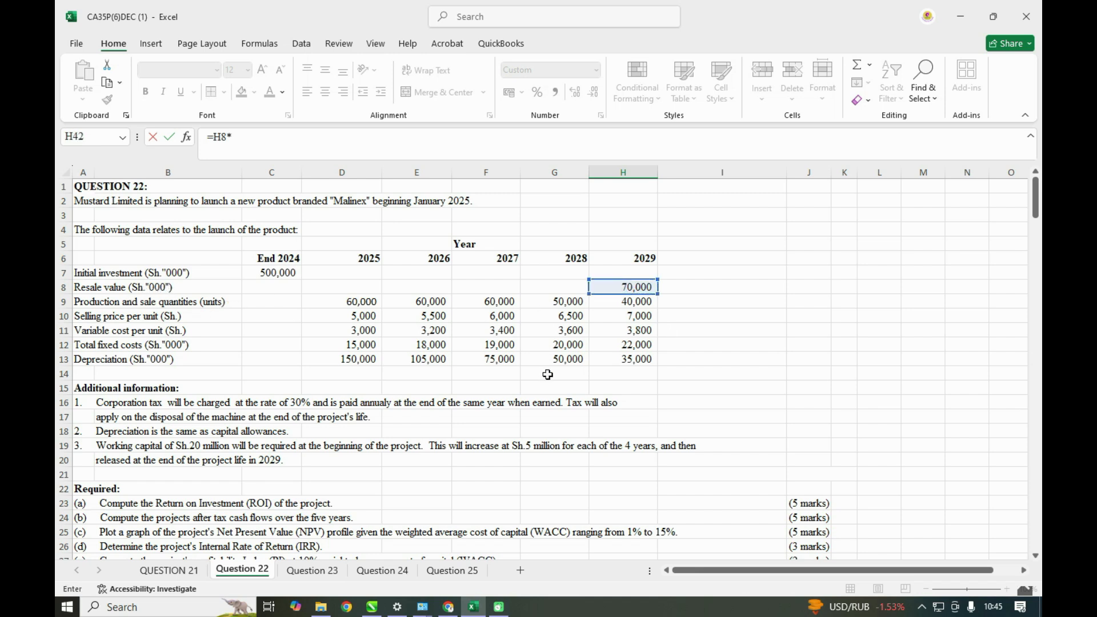
pyautogui.scroll(-6, 548, 374)
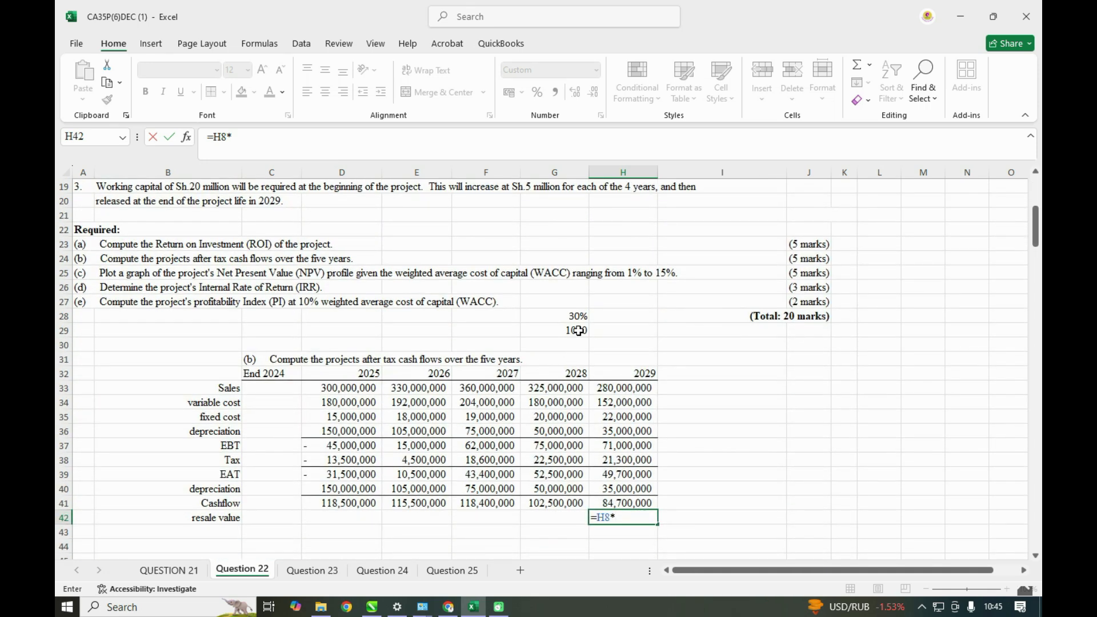
pyautogui.click(579, 331)
pyautogui.press('Return')
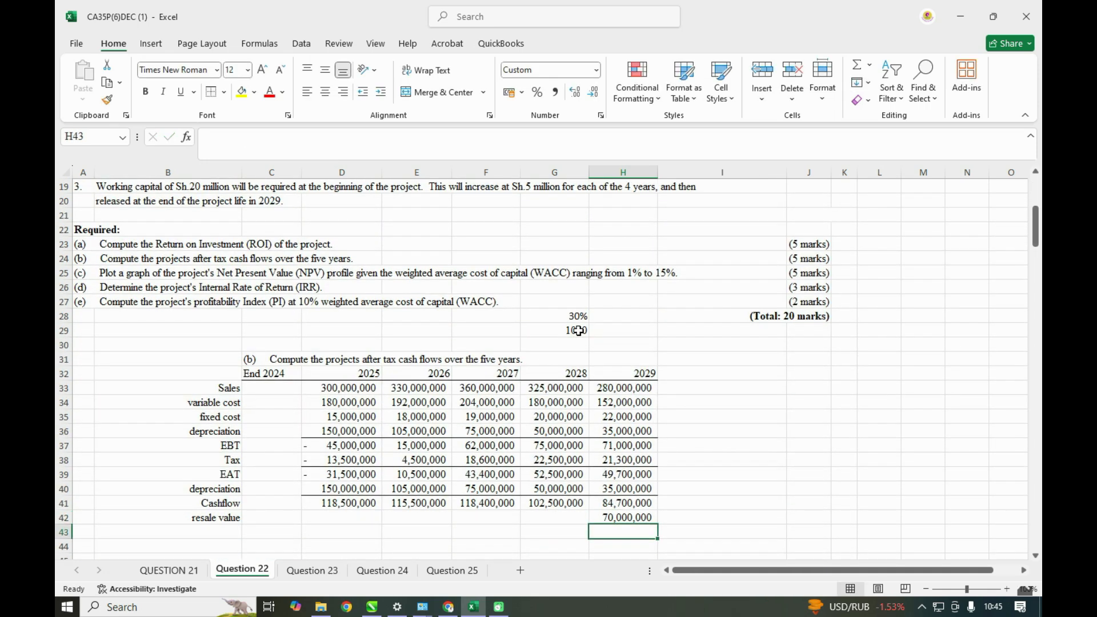
# - Label the row below resale value, in B43, as initial cost
pyautogui.click(177, 532)
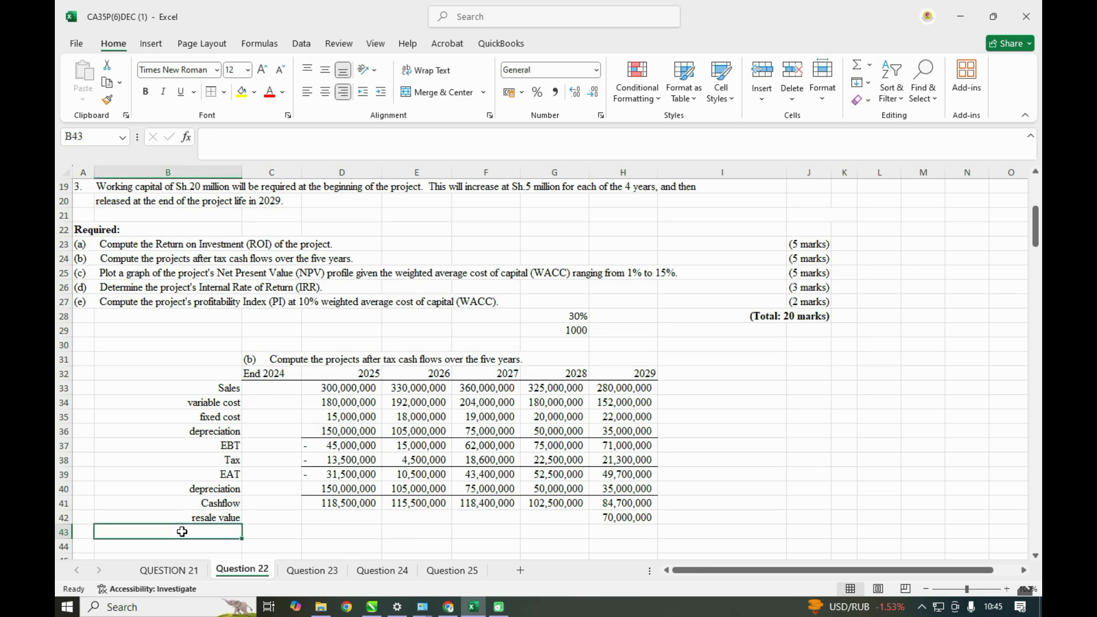
pyautogui.scroll(6, 182, 532)
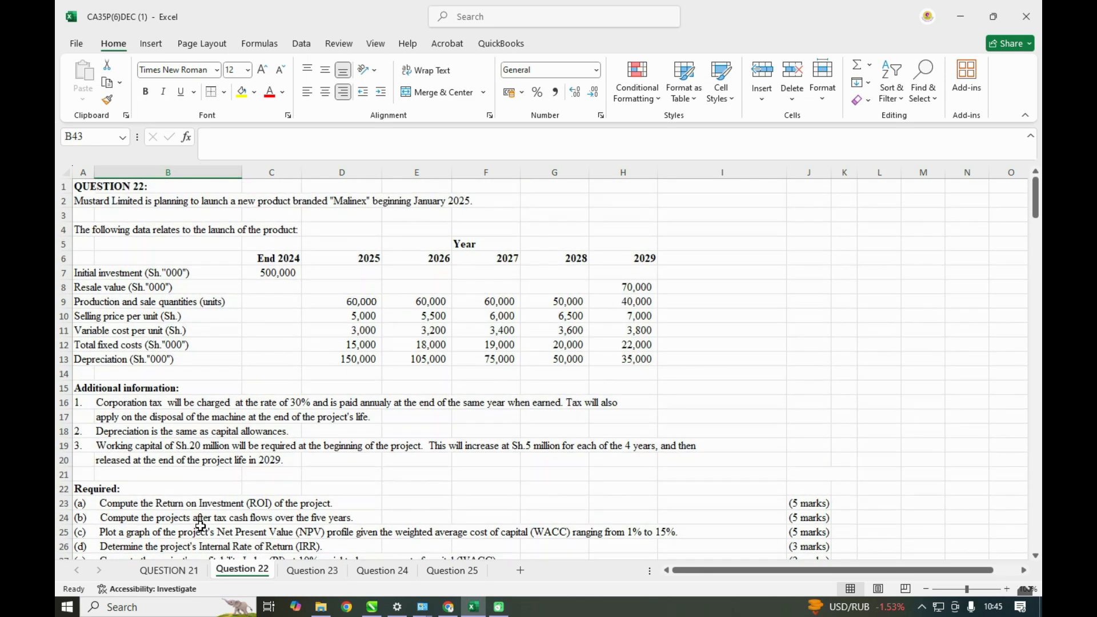
pyautogui.scroll(-3, 200, 526)
pyautogui.scroll(-4, 200, 526)
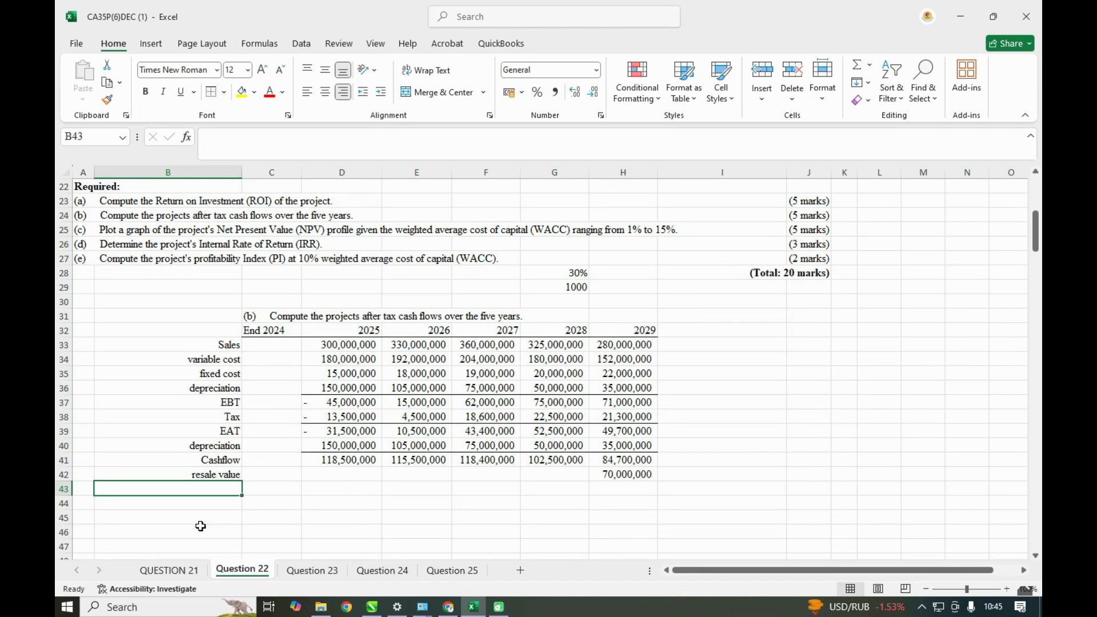
pyautogui.write('initial')
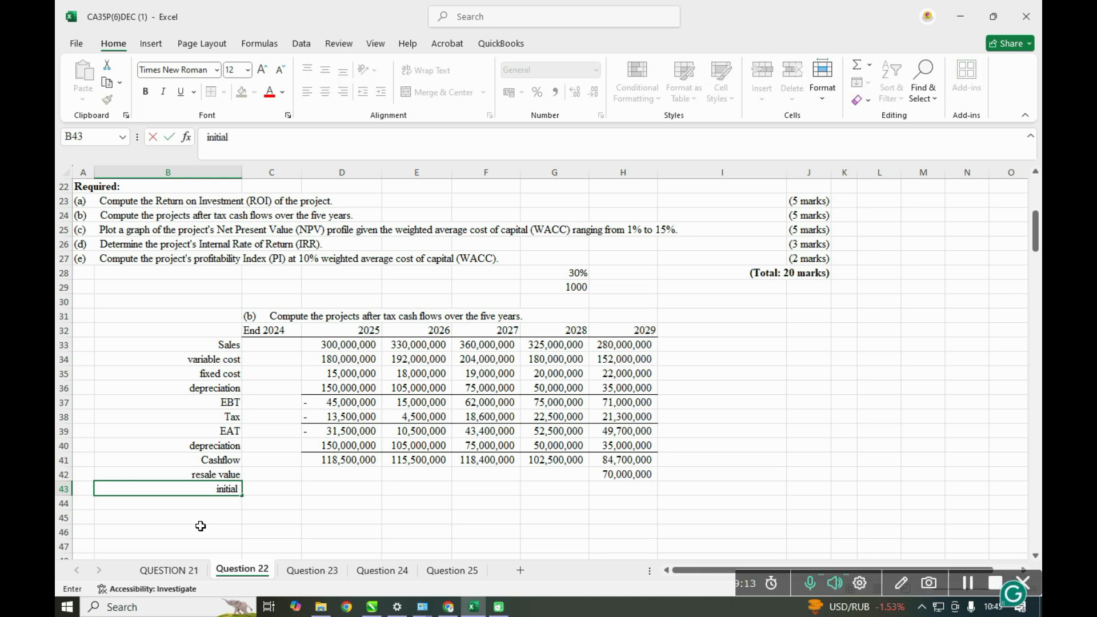
pyautogui.write(' cost')
# - Enter the End 2024 initial cost in C43 by multiplying the initial investment in C7 by the 1000 factor in G29
pyautogui.click(270, 491)
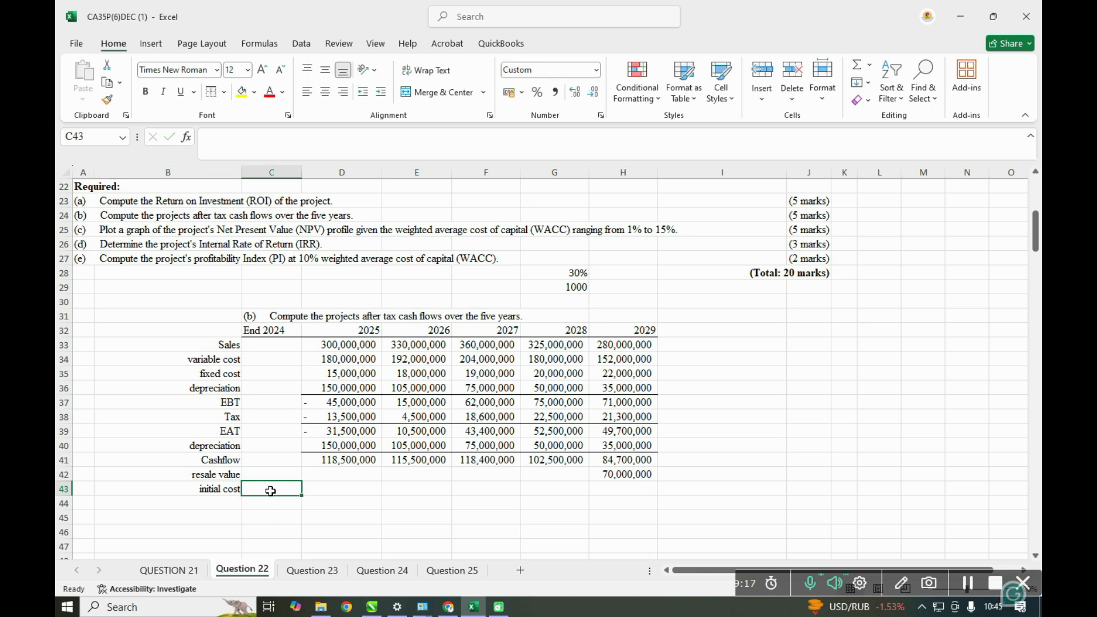
pyautogui.write('=')
pyautogui.scroll(2, 280, 489)
pyautogui.scroll(5, 282, 487)
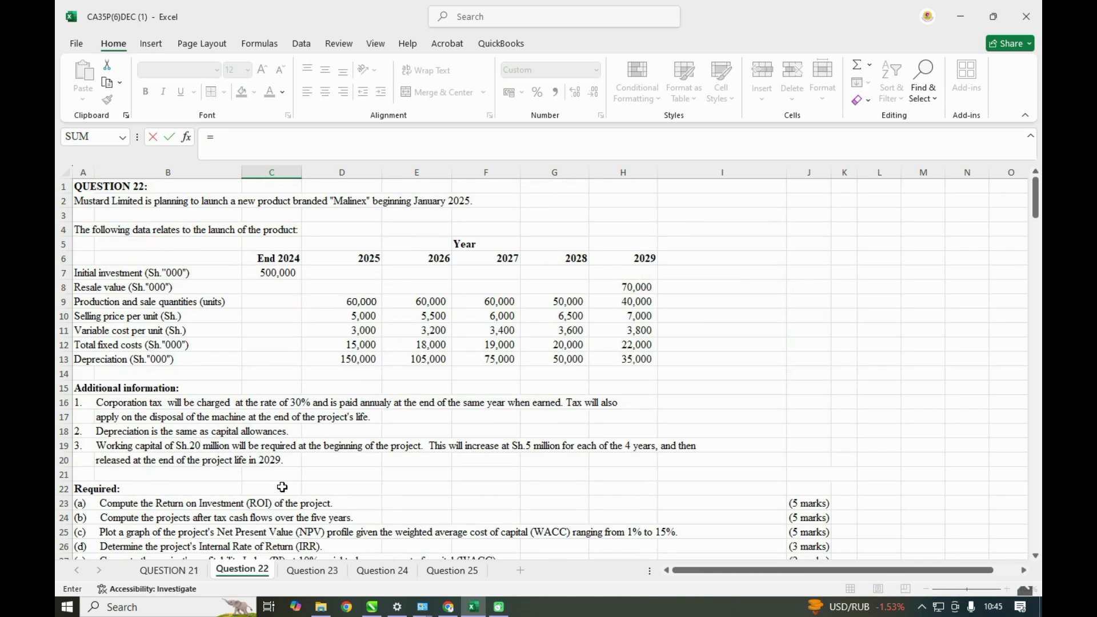
pyautogui.click(279, 274)
pyautogui.write('*')
pyautogui.scroll(-1, 511, 517)
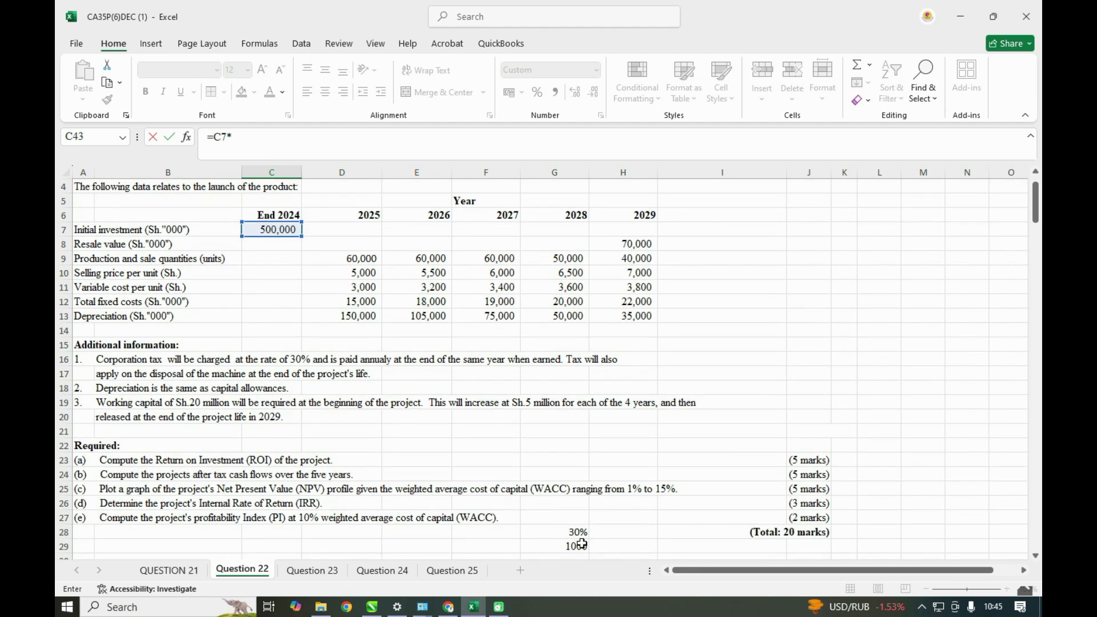
pyautogui.click(583, 547)
pyautogui.press('Return')
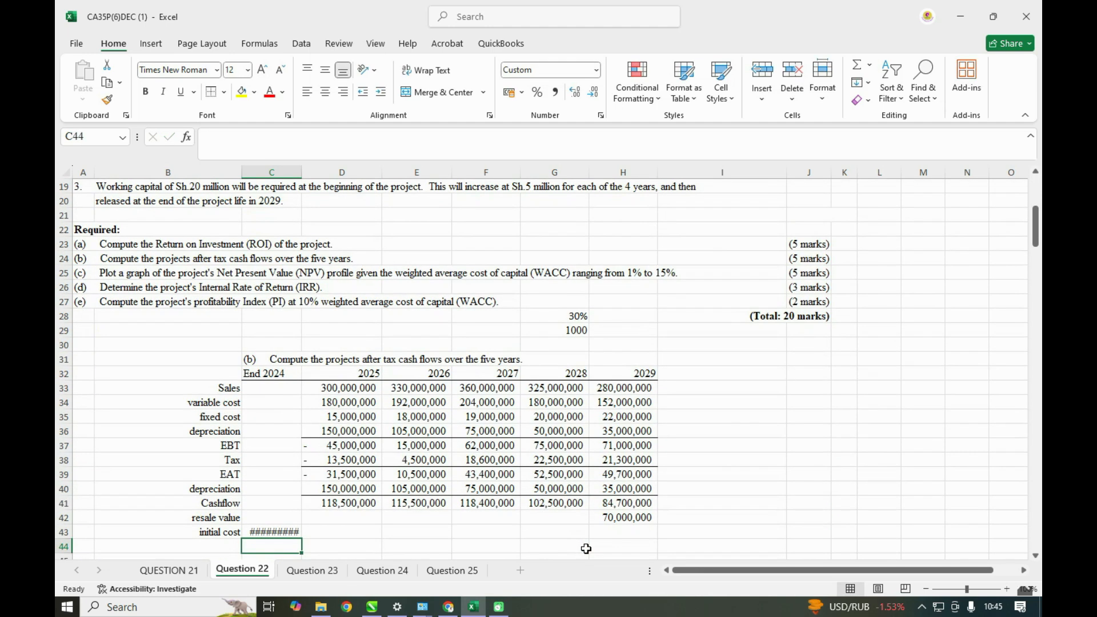
# - Resize column C to be just wide enough to show the initial cost figure in full
pyautogui.doubleClick(302, 173)
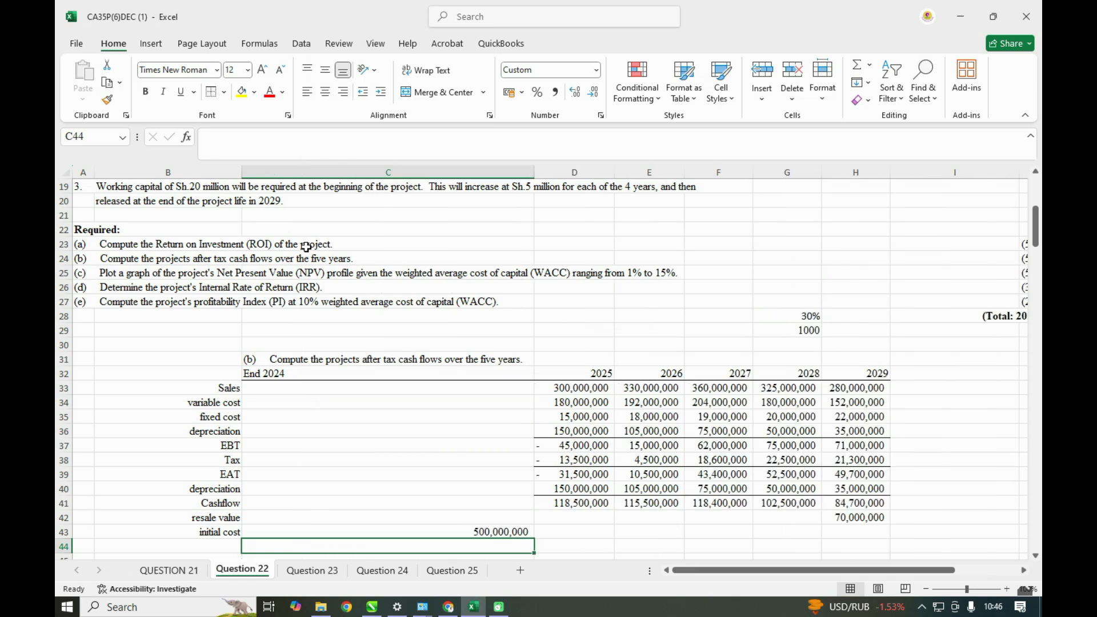
pyautogui.moveTo(535, 172); pyautogui.dragTo(343, 208)
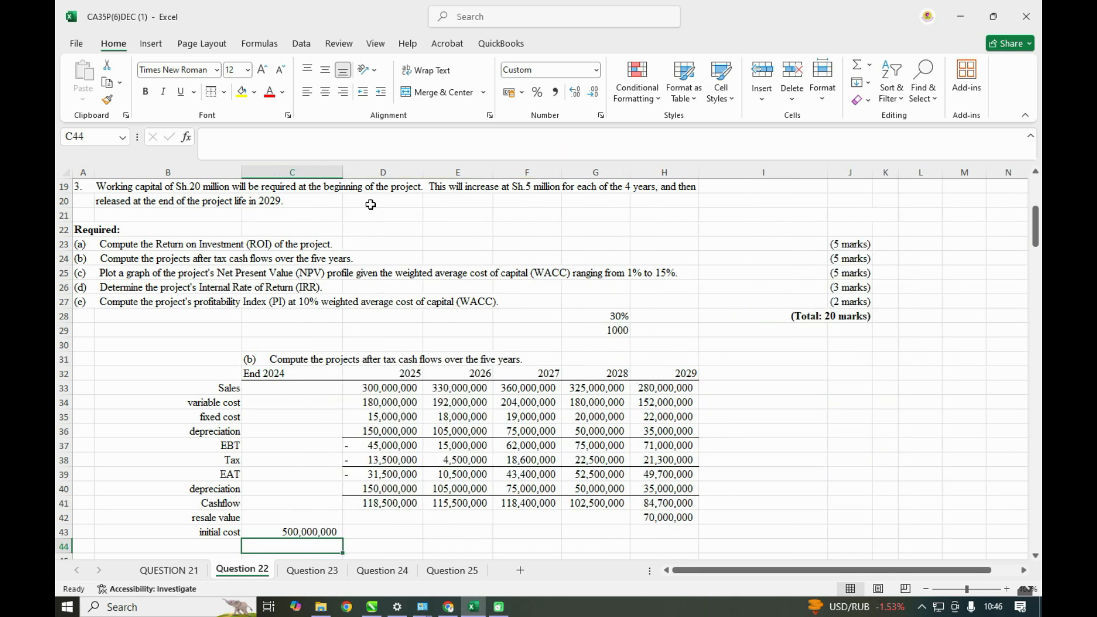
pyautogui.click(336, 175)
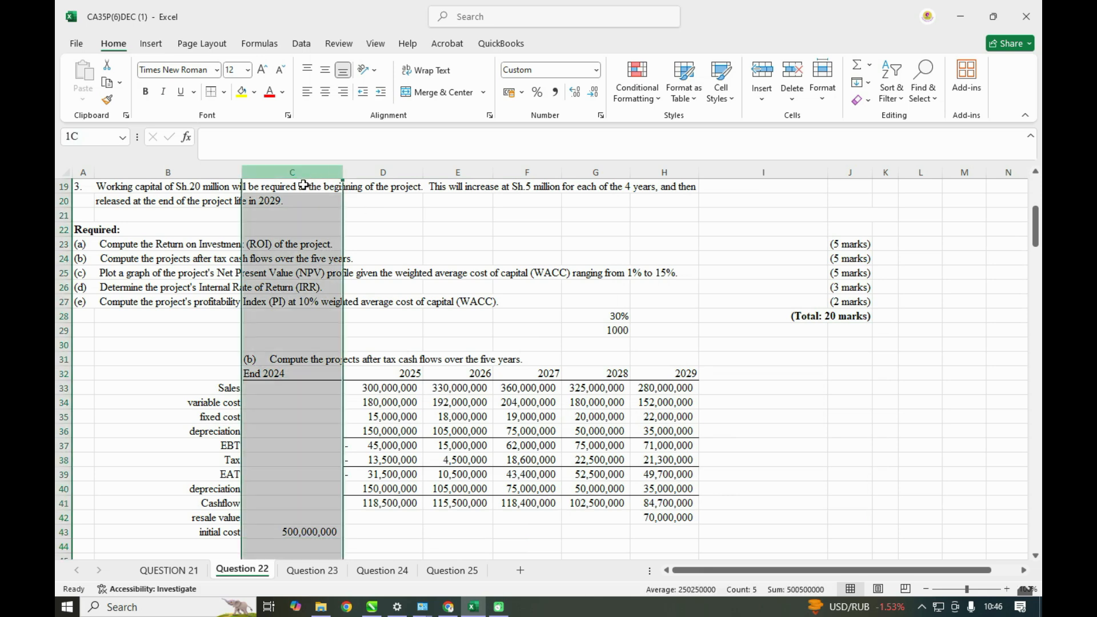
pyautogui.moveTo(344, 170)
pyautogui.mouseDown()
pyautogui.moveTo(310, 172)
pyautogui.moveTo(323, 173)
pyautogui.mouseUp()
pyautogui.scroll(-1, 445, 486)
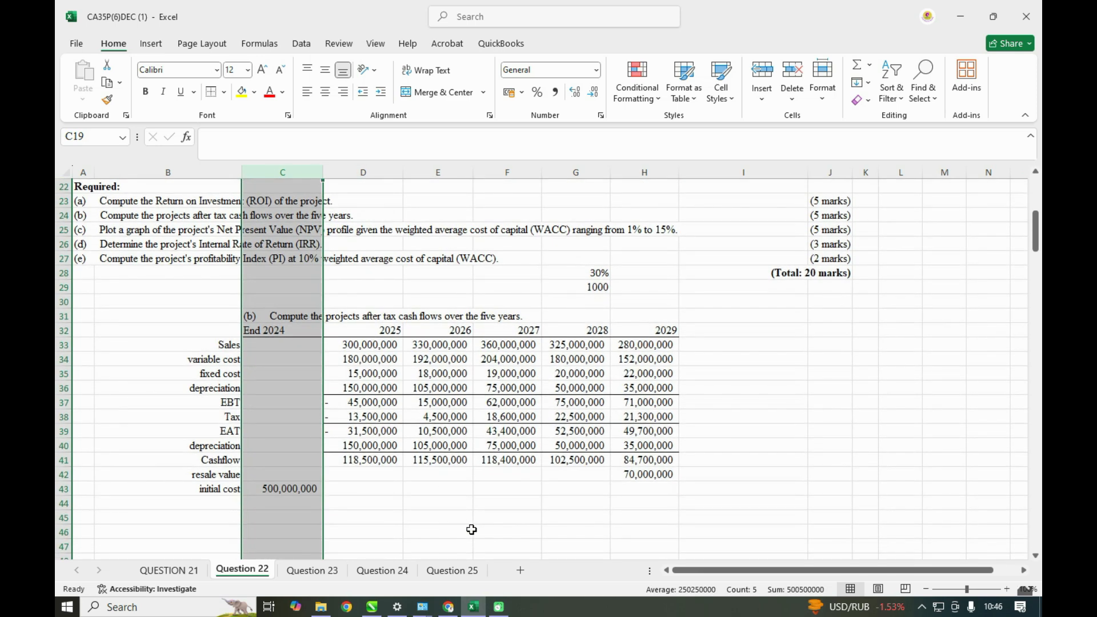
pyautogui.click(440, 530)
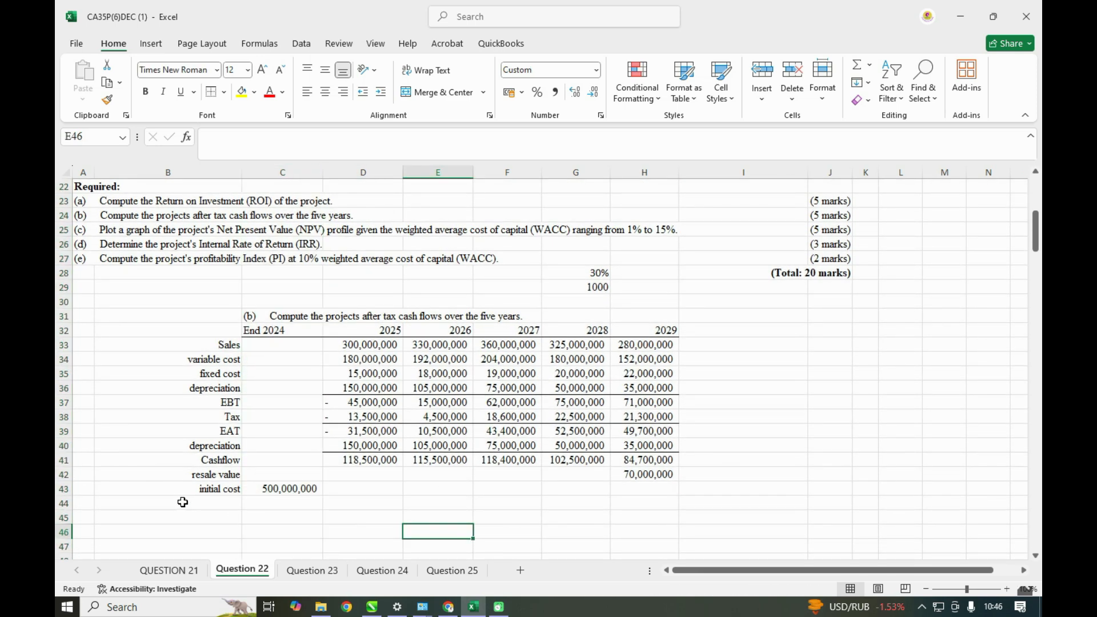
# - Review the working capital note in the additional information and label B44, below initial cost, as working capital
pyautogui.scroll(6, 223, 510)
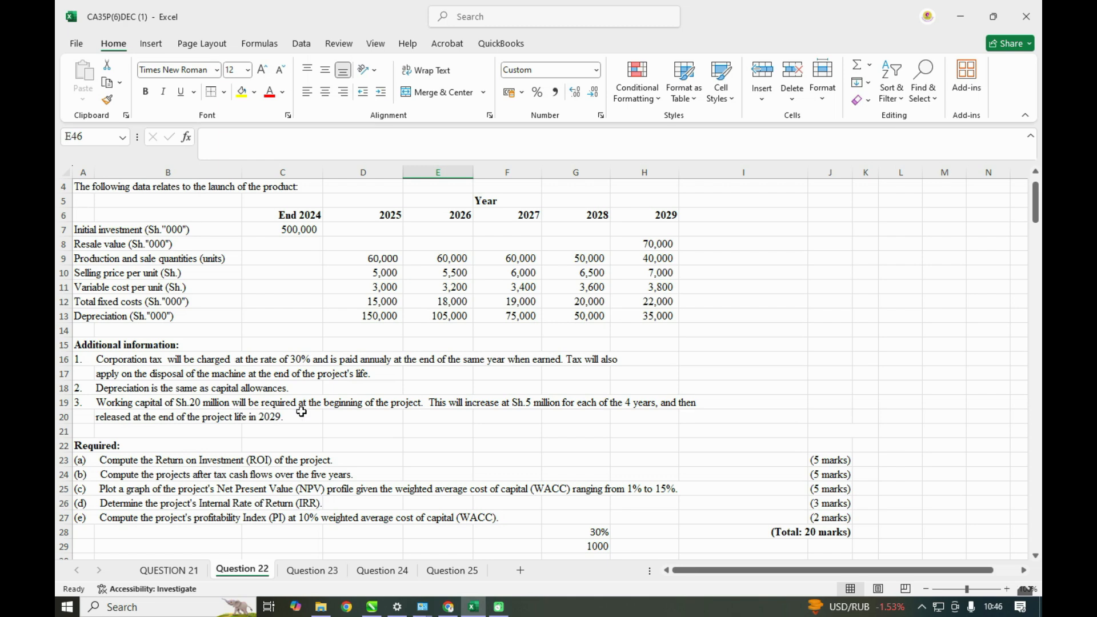
pyautogui.scroll(-9, 301, 411)
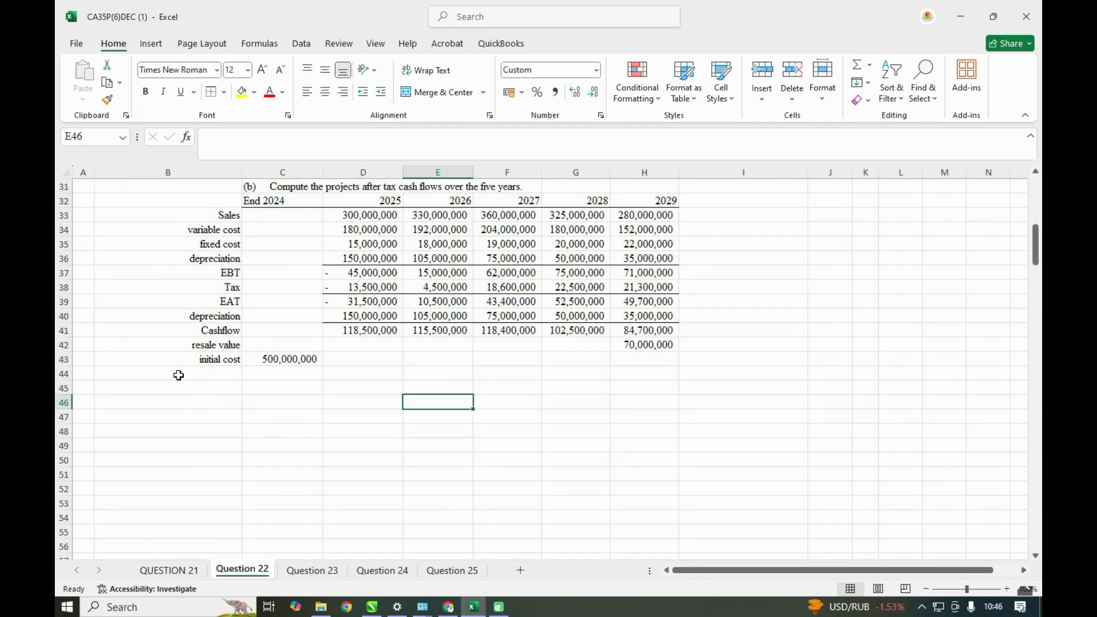
pyautogui.click(179, 374)
pyautogui.write('wor')
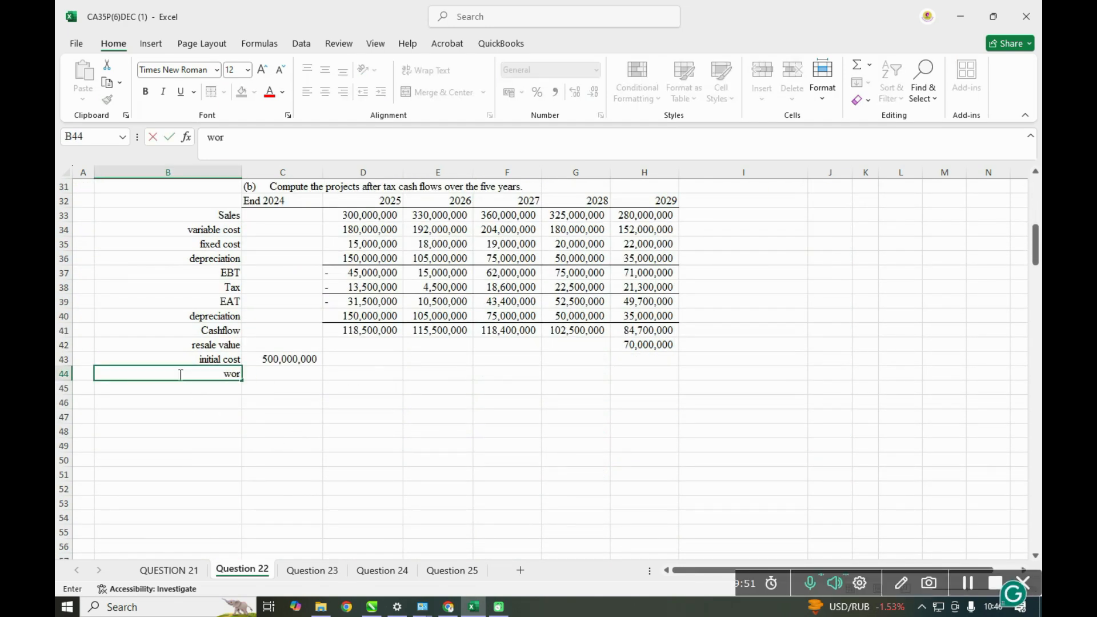
pyautogui.write('king capi')
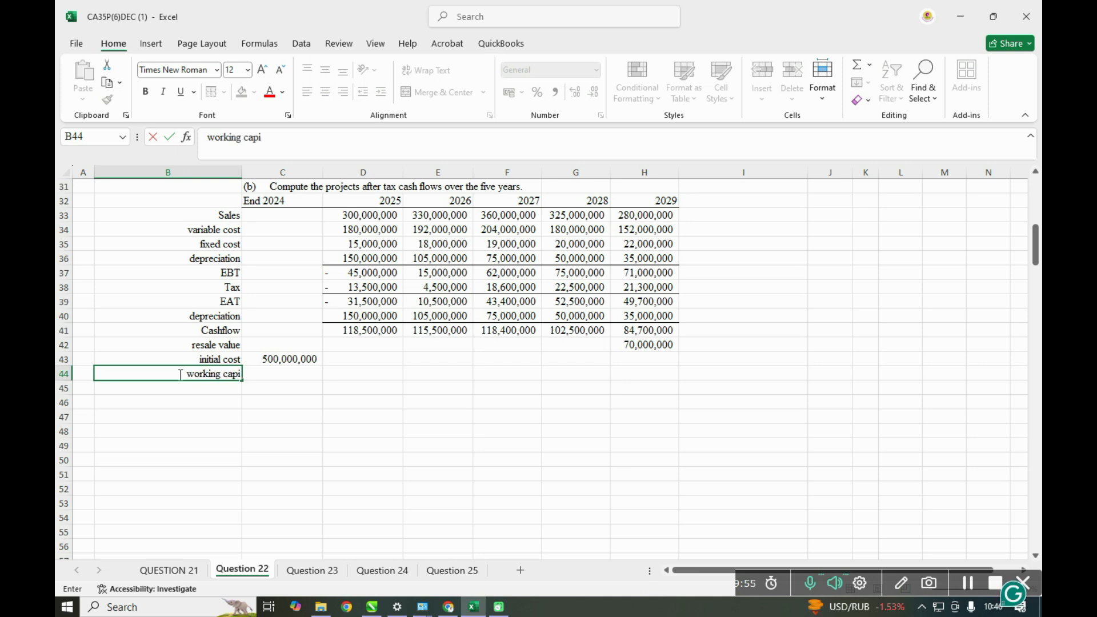
pyautogui.write('tal')
pyautogui.click(296, 375)
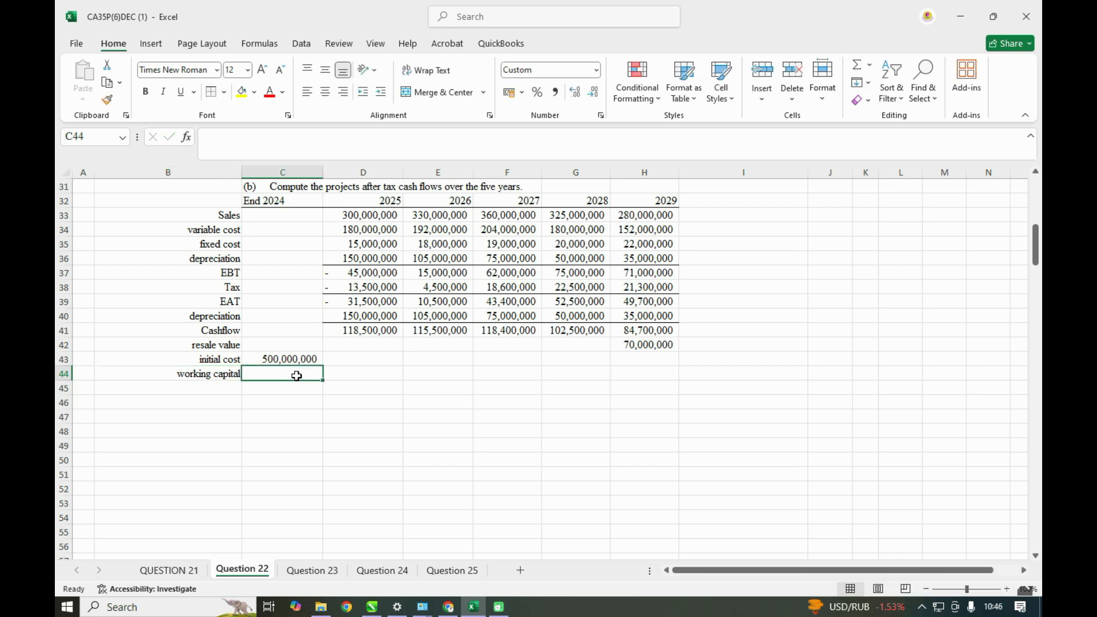
# - Enter 20000000 as the End 2024 working capital in C44
pyautogui.write('2')
pyautogui.write('00')
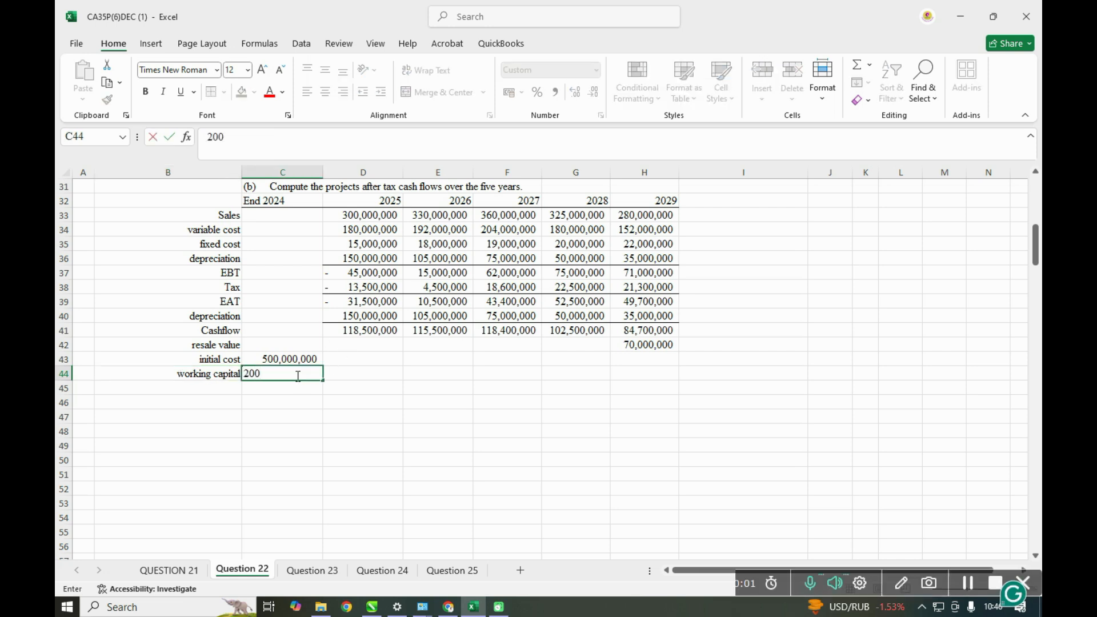
pyautogui.write('00000')
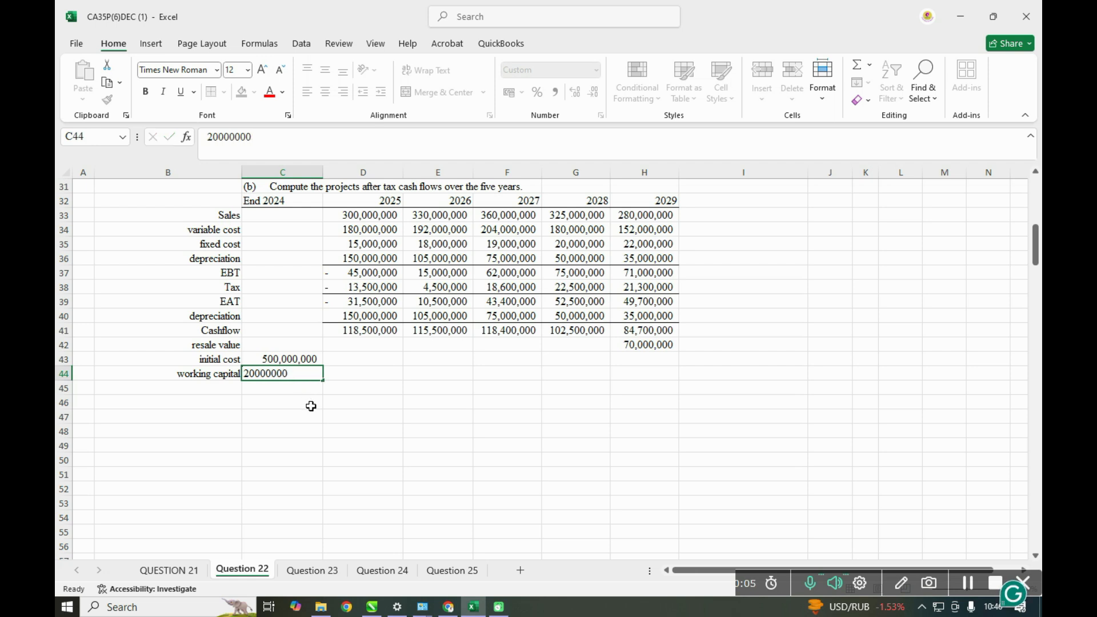
pyautogui.click(309, 402)
# - Check the working capital note in the additional information and enter the yearly increase of 5000000 in F29, beside the 1000 factor
pyautogui.scroll(6, 390, 431)
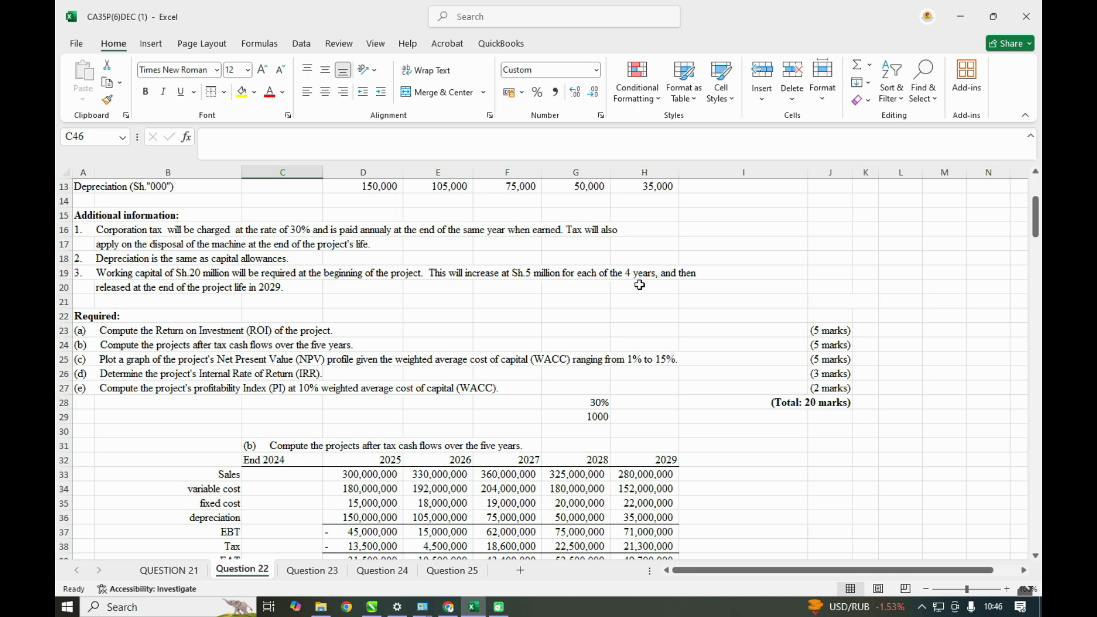
pyautogui.scroll(-1, 482, 427)
pyautogui.scroll(-1, 482, 427)
pyautogui.click(508, 334)
pyautogui.write('5')
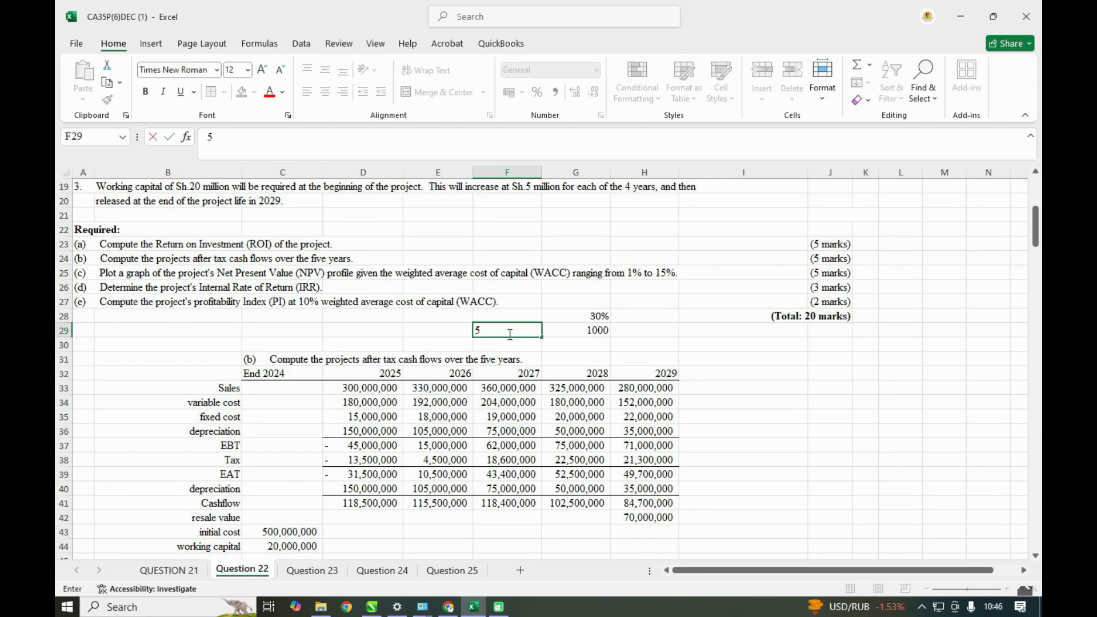
pyautogui.write('000000')
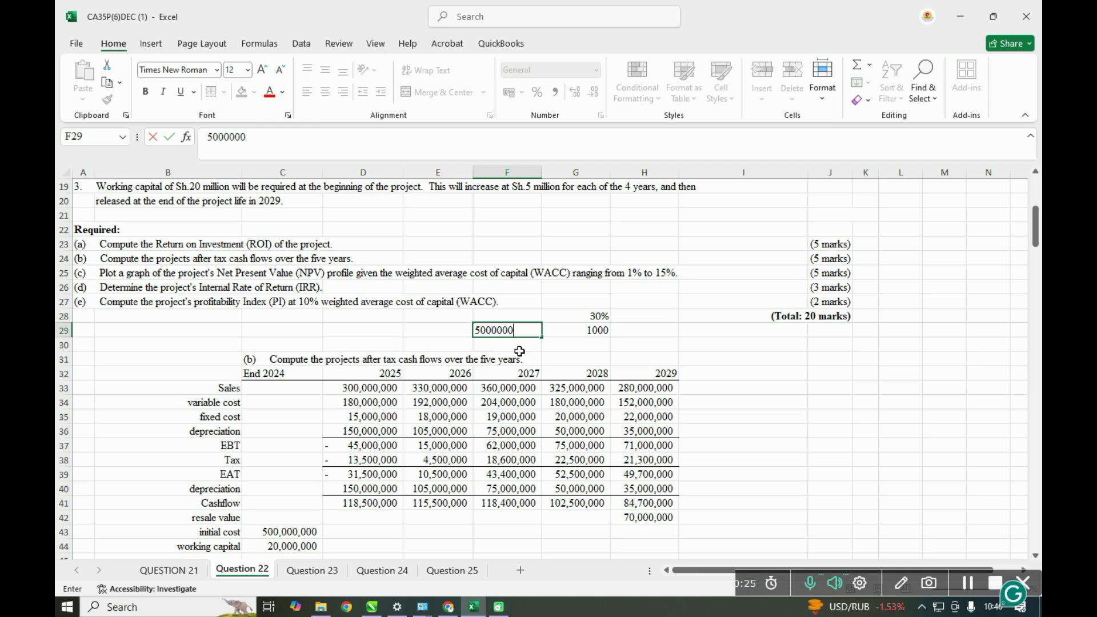
# - Compute the 2025 working capital in D44 as C44 plus the absolute reference $F$29, and fill the formula across to 2028 in G44
pyautogui.scroll(-3, 346, 422)
pyautogui.click(345, 422)
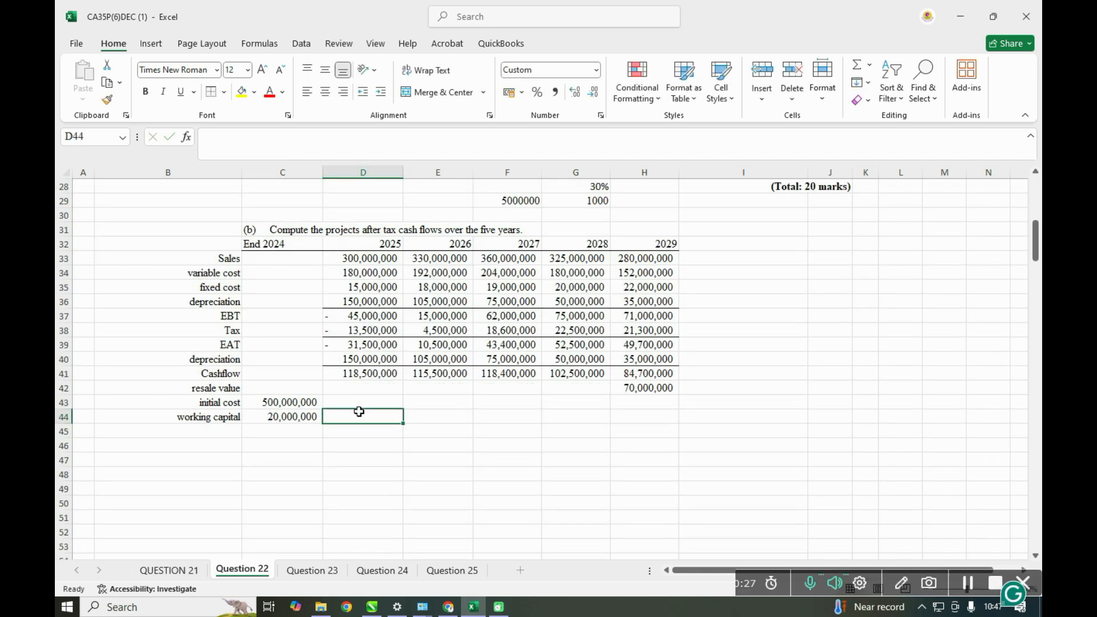
pyautogui.write('=')
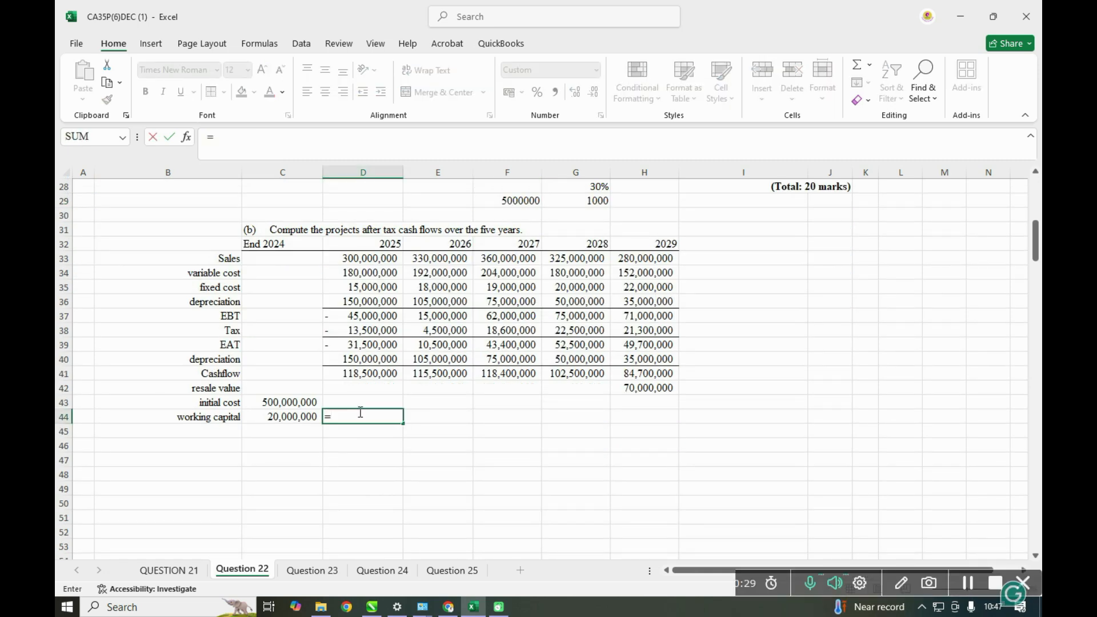
pyautogui.click(296, 417)
pyautogui.write('+')
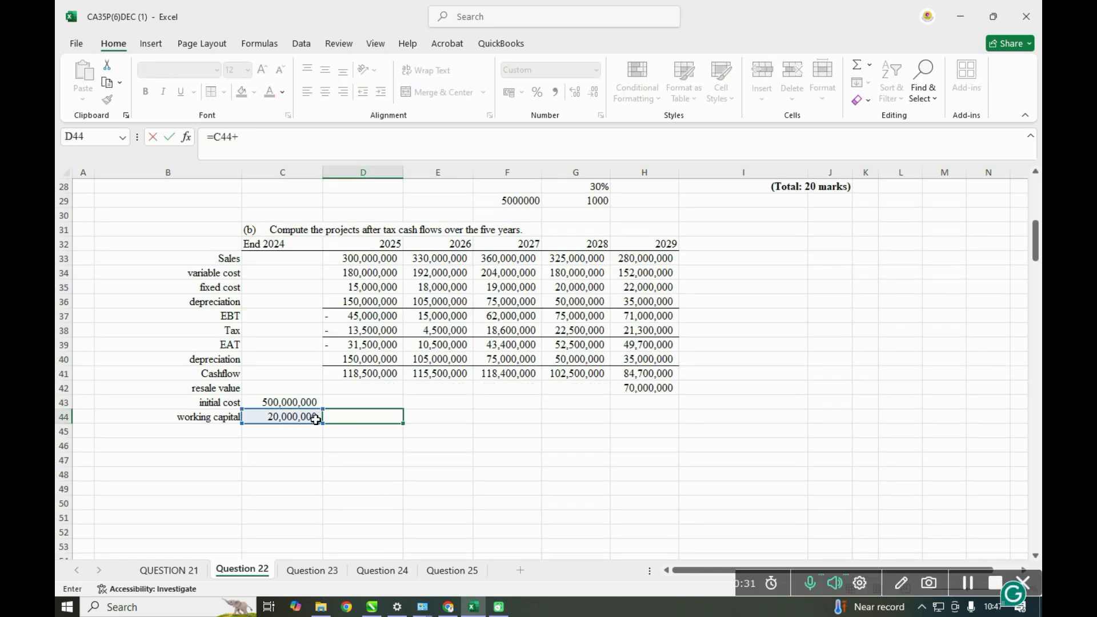
pyautogui.scroll(1, 297, 416)
pyautogui.click(519, 244)
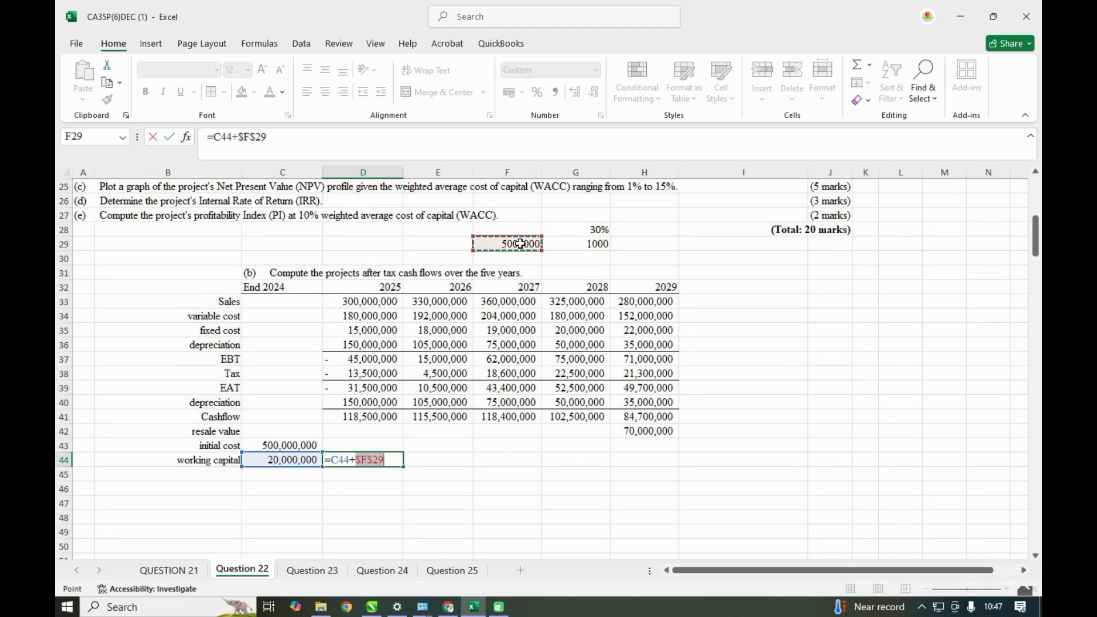
pyautogui.press('Return')
pyautogui.click(378, 461)
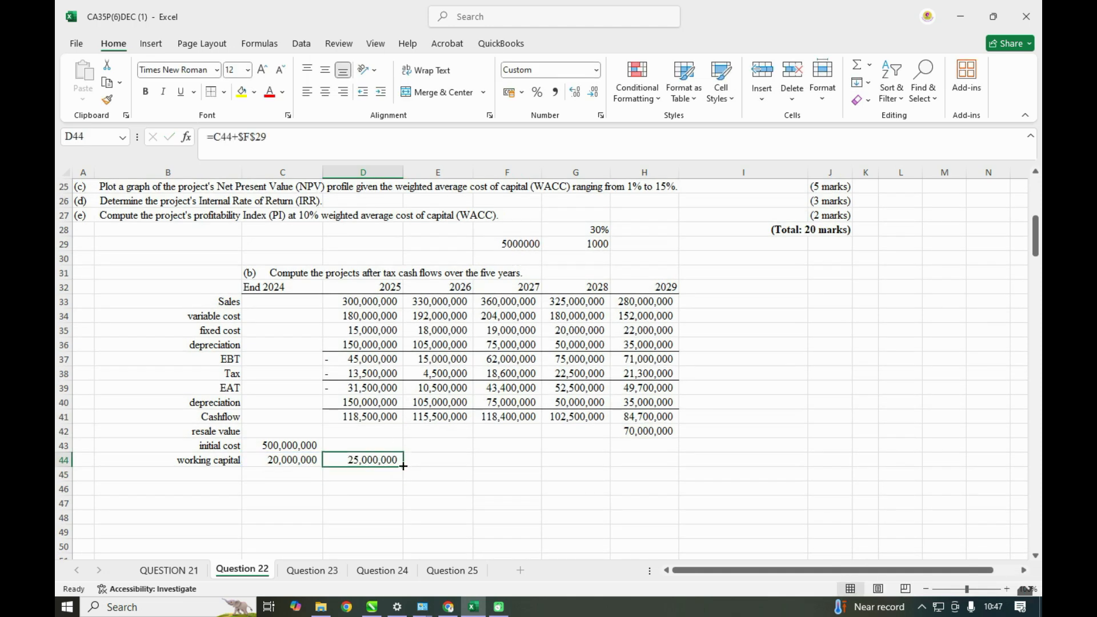
pyautogui.moveTo(404, 466); pyautogui.dragTo(597, 463)
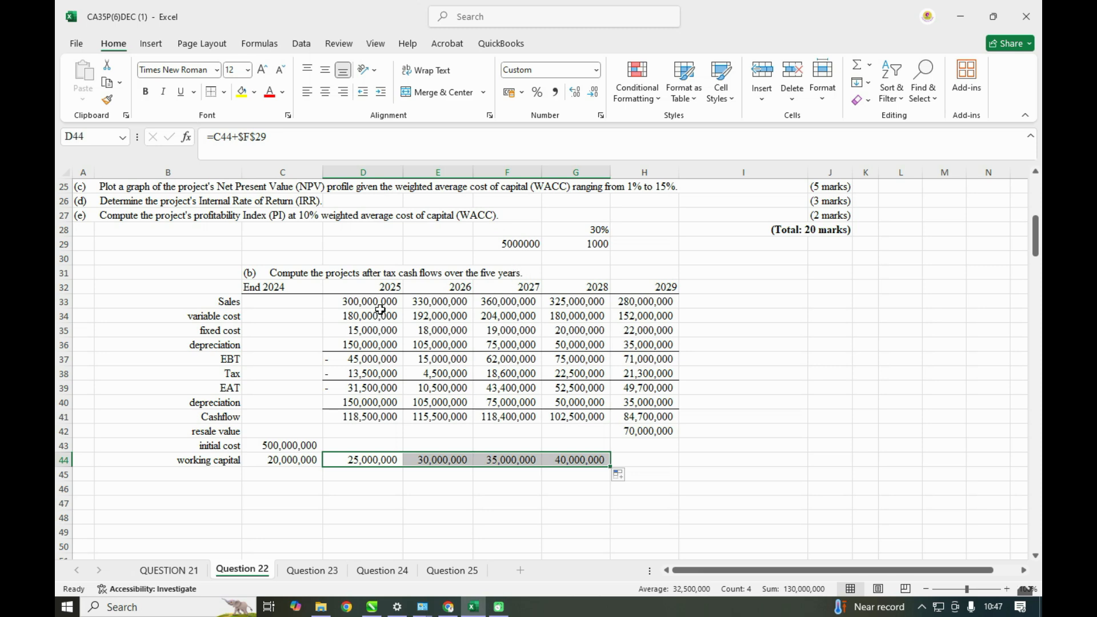
# - Review when working capital is released and set the 2029 working capital in H44 equal to the 2028 figure in G44
pyautogui.click(656, 460)
pyautogui.scroll(4, 651, 459)
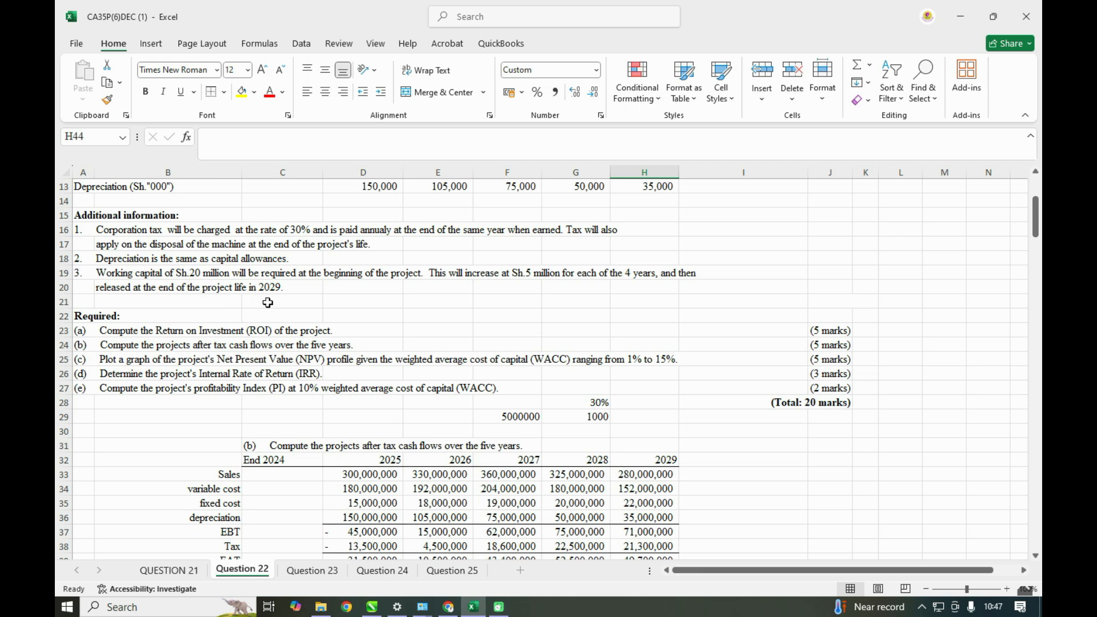
pyautogui.scroll(-3, 267, 303)
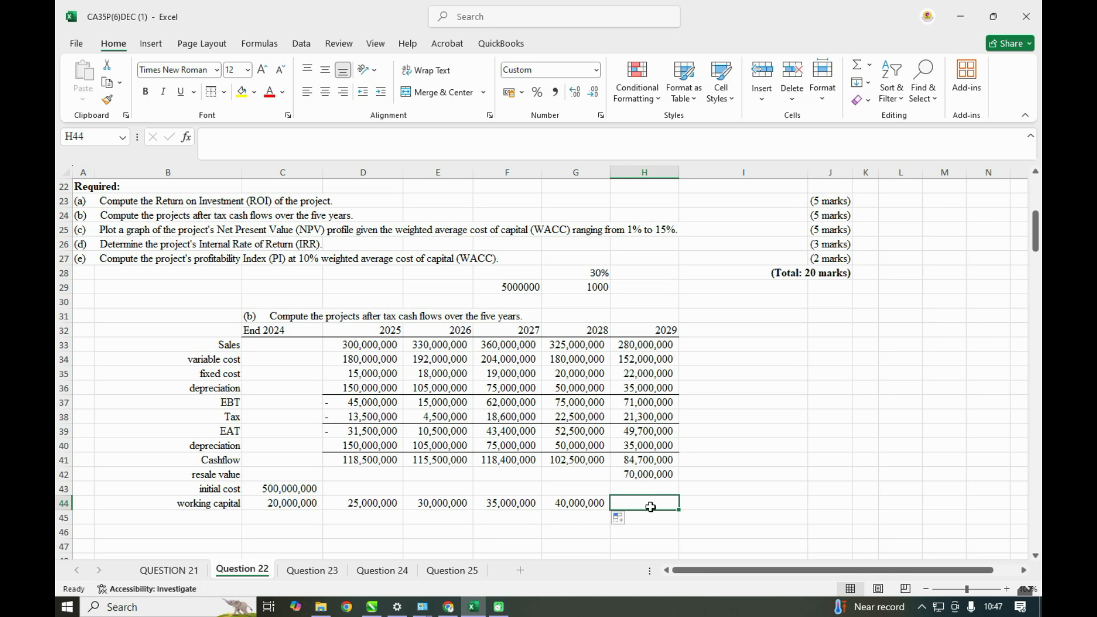
pyautogui.write('=')
pyautogui.click(577, 505)
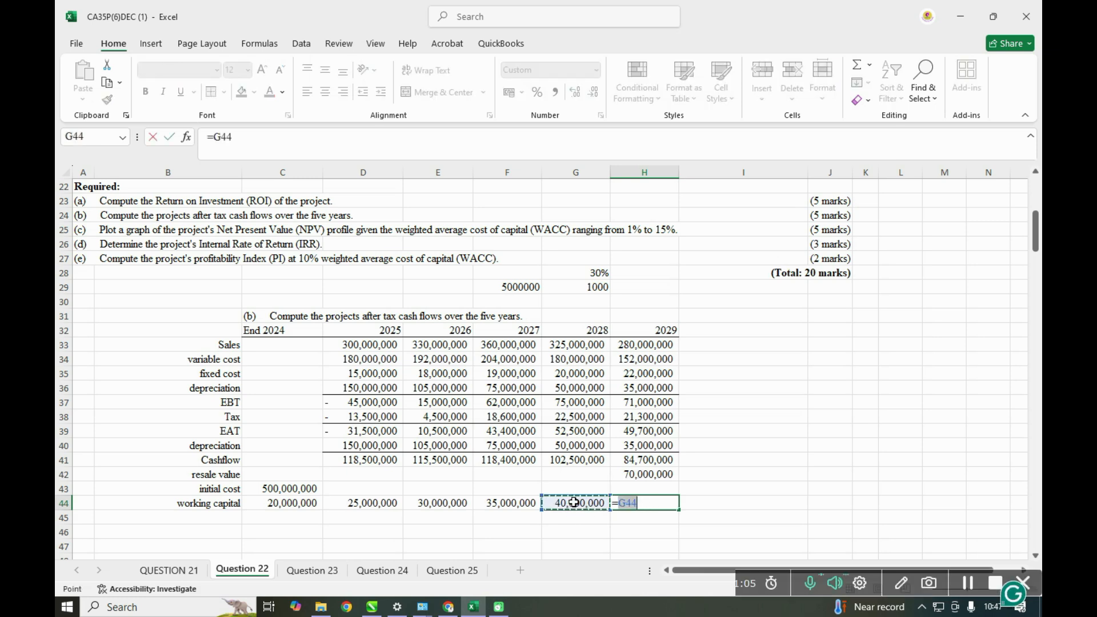
pyautogui.press('Return')
# - Label B45, below working capital, as change in working capital
pyautogui.scroll(-1, 539, 488)
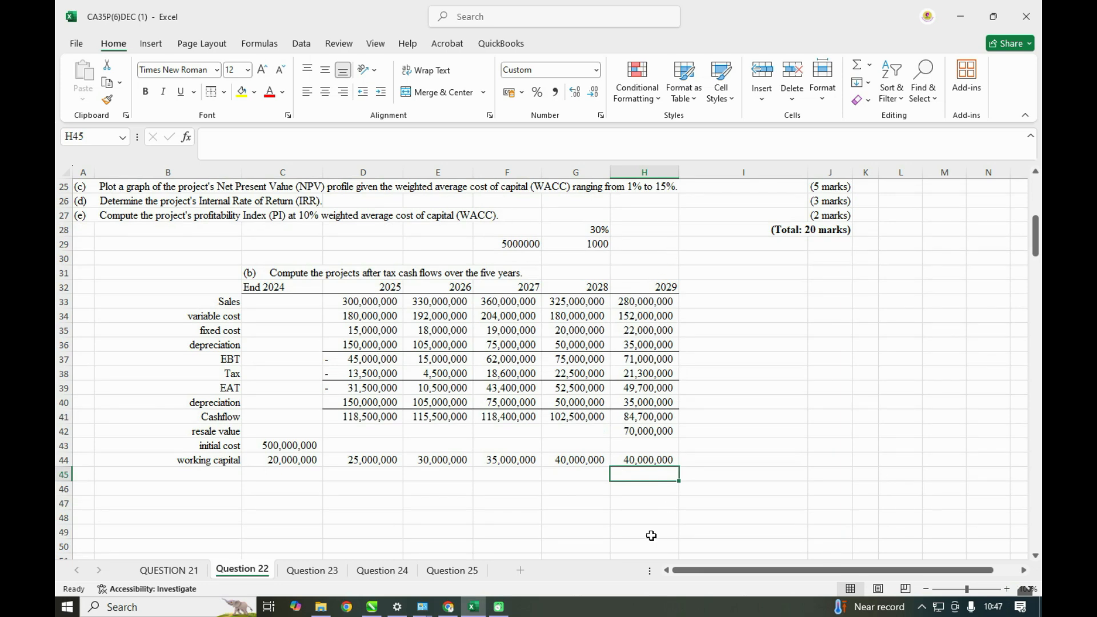
pyautogui.click(200, 477)
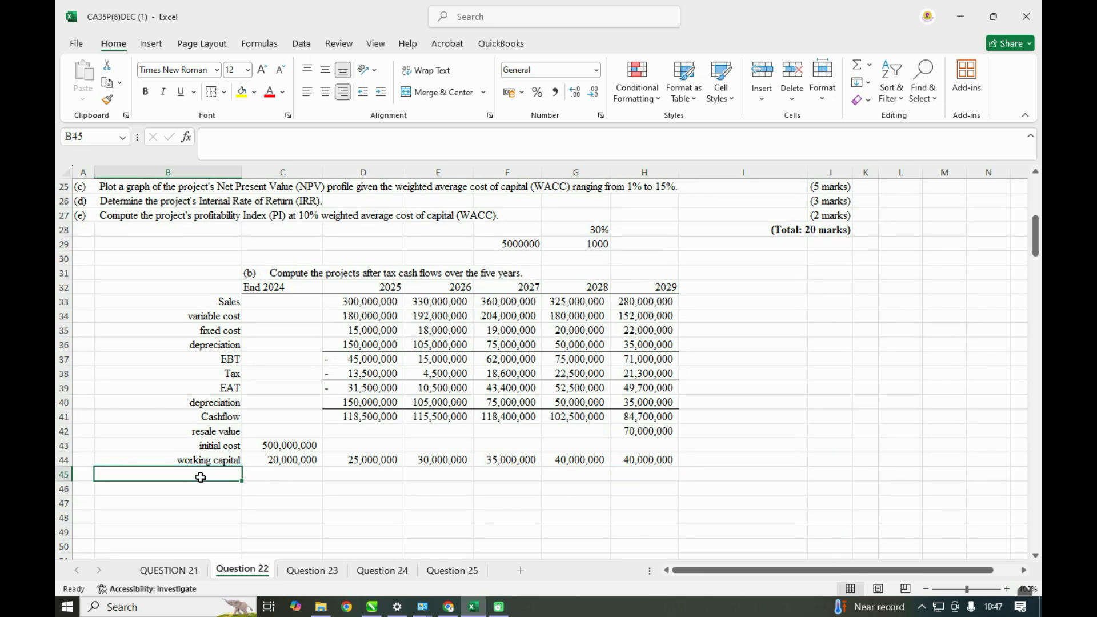
pyautogui.write('cha')
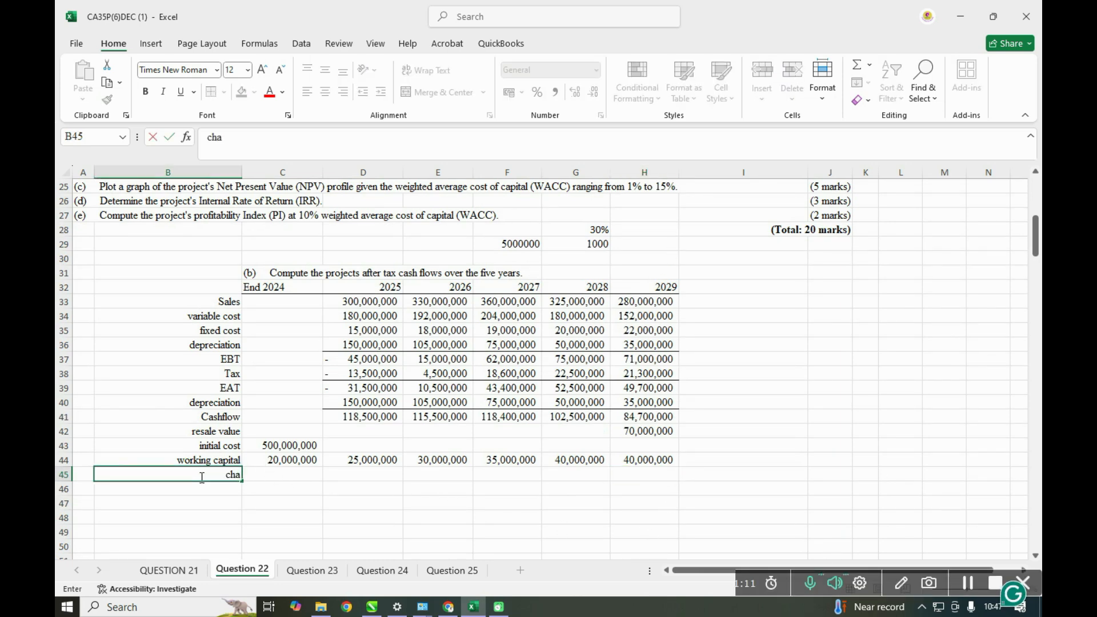
pyautogui.write('nge in working')
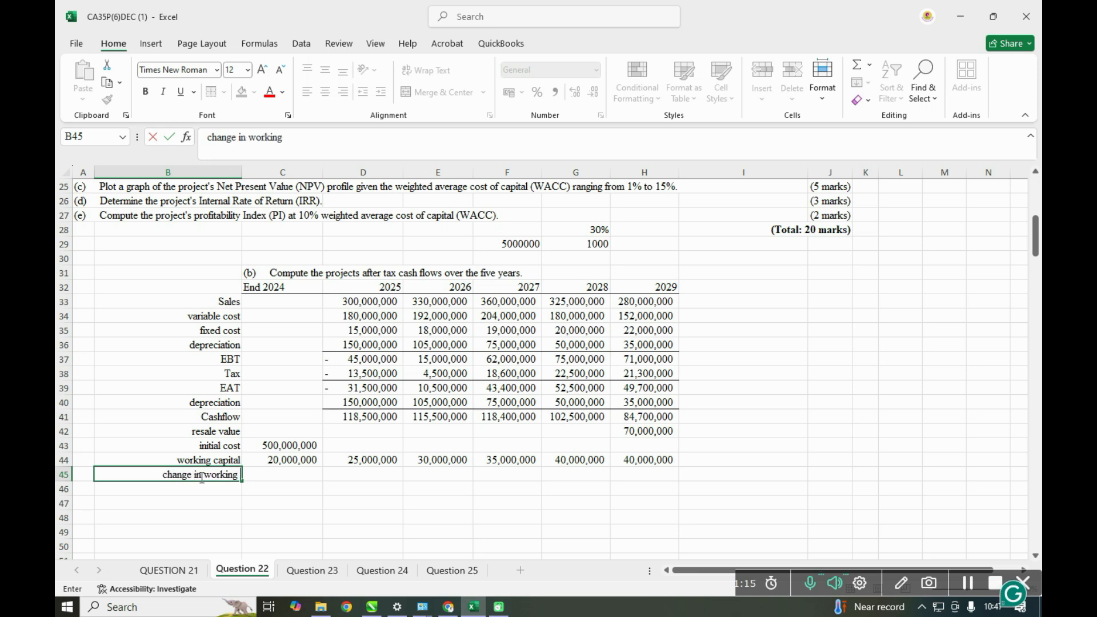
pyautogui.write(' cap')
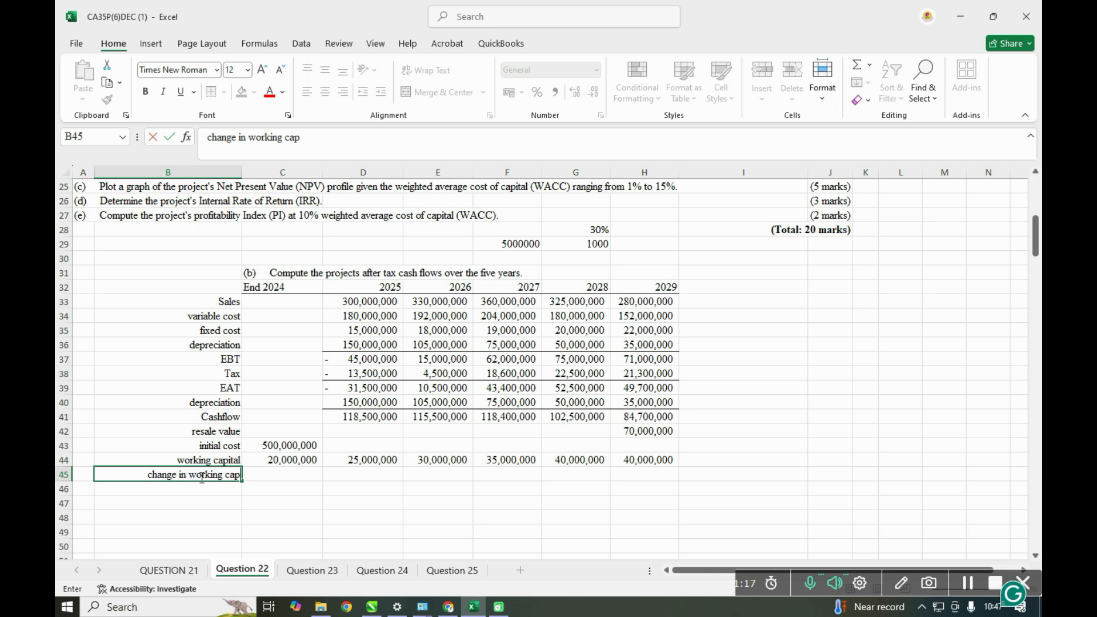
pyautogui.write('ital')
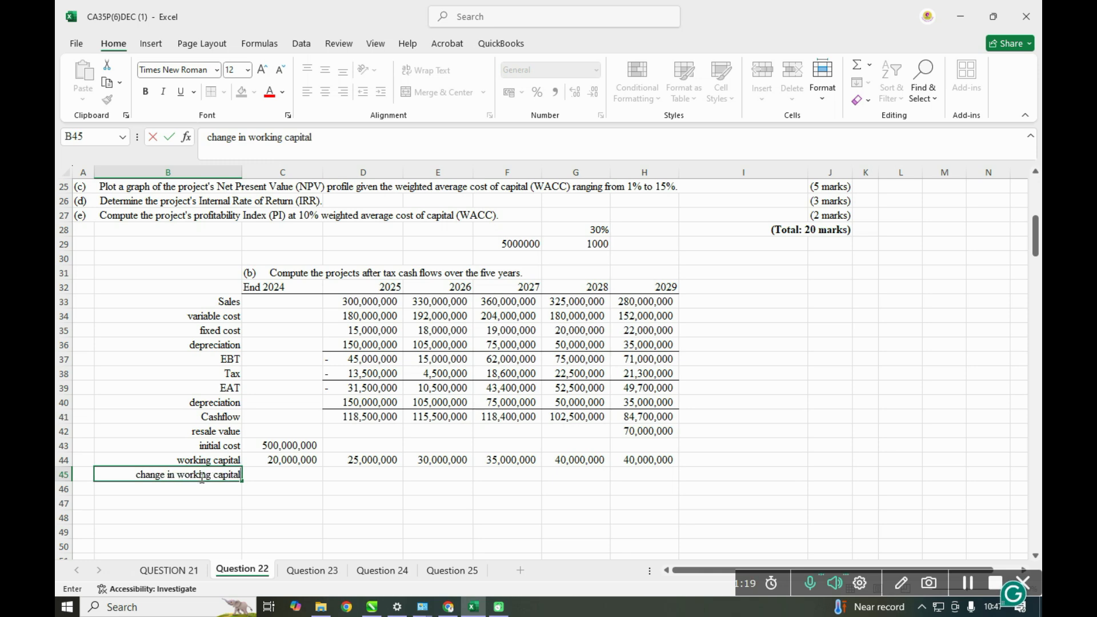
# - Compute the 2025 change in working capital in D45 as D44 minus C44, and fill the formula across to 2029 in H45
pyautogui.click(350, 473)
pyautogui.write('=')
pyautogui.click(340, 460)
pyautogui.write('-')
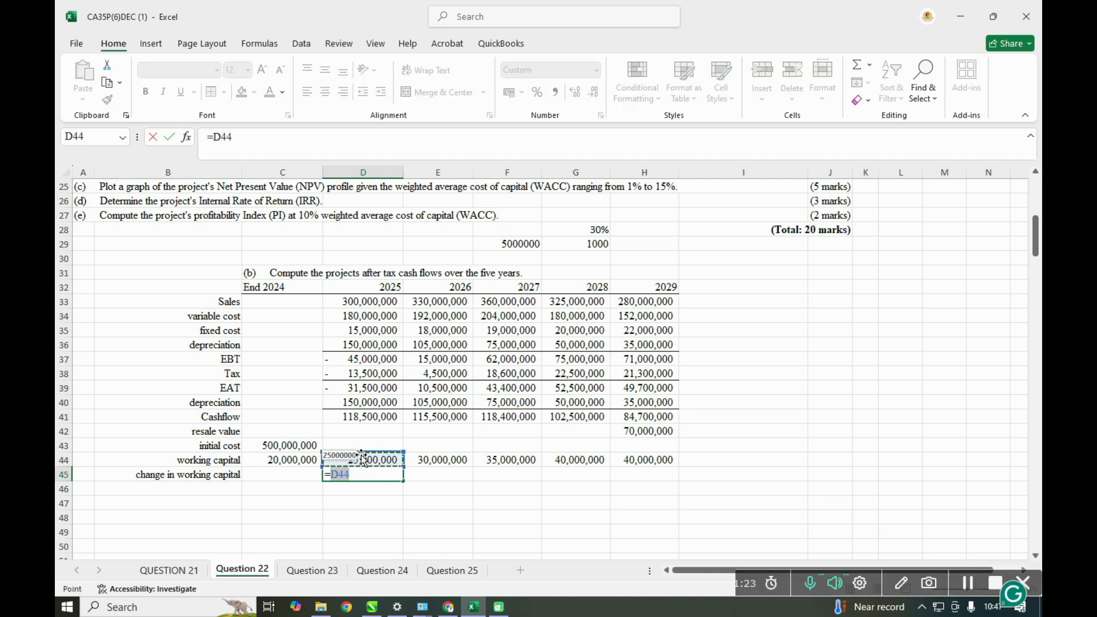
pyautogui.click(305, 465)
pyautogui.press('Return')
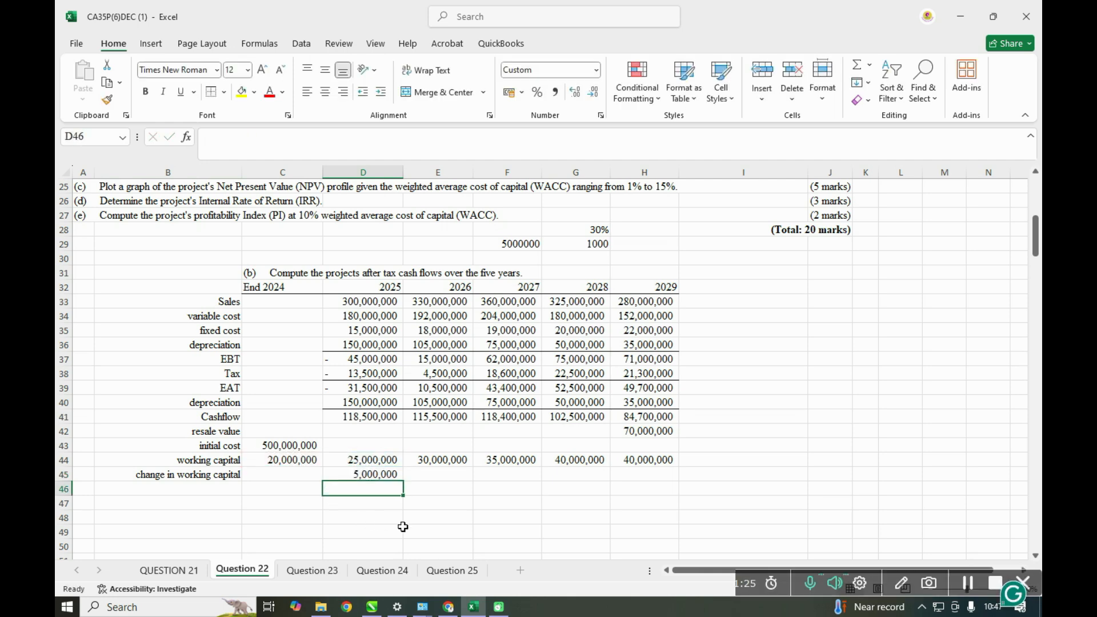
pyautogui.click(397, 475)
pyautogui.moveTo(406, 481); pyautogui.dragTo(605, 480)
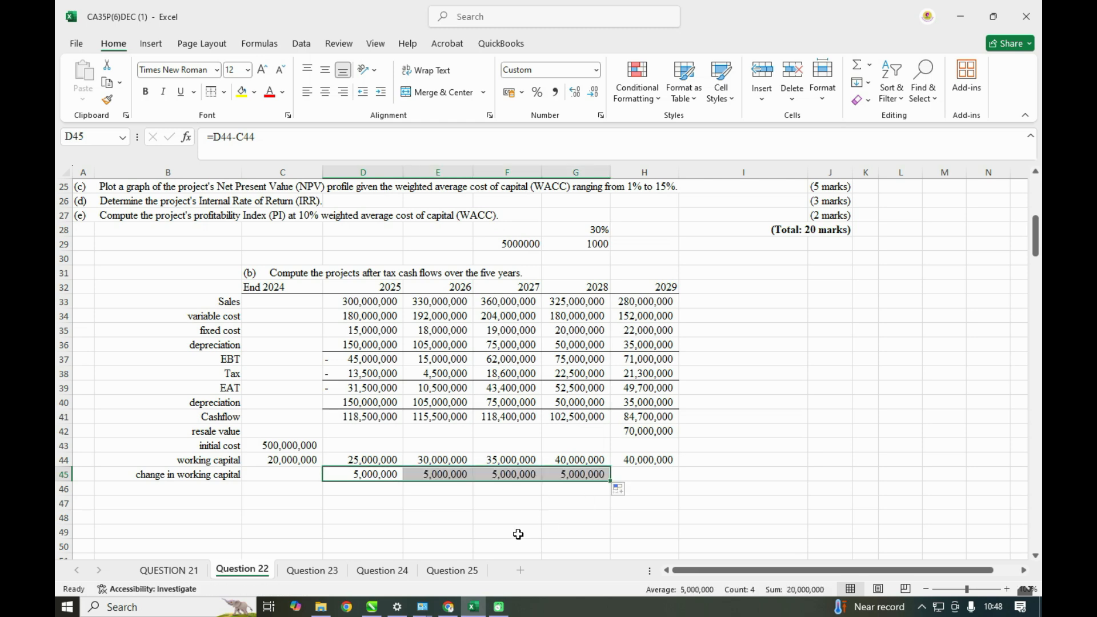
pyautogui.moveTo(611, 480); pyautogui.dragTo(658, 480)
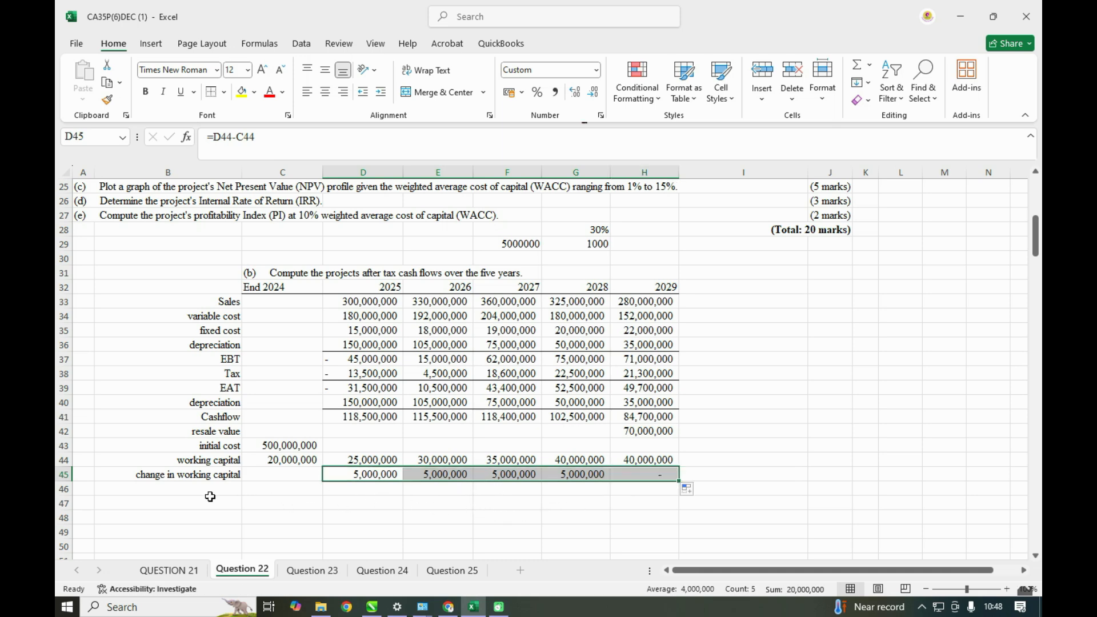
# - Label B46, below change in working capital, as tax on gain on disposal
pyautogui.click(184, 490)
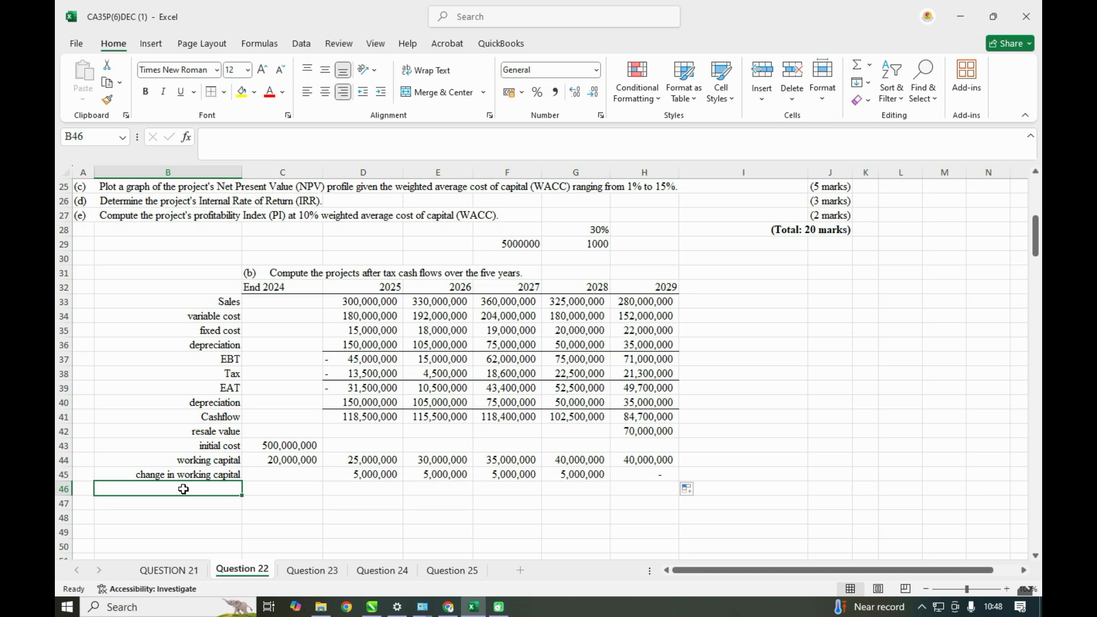
pyautogui.write('tax on gain')
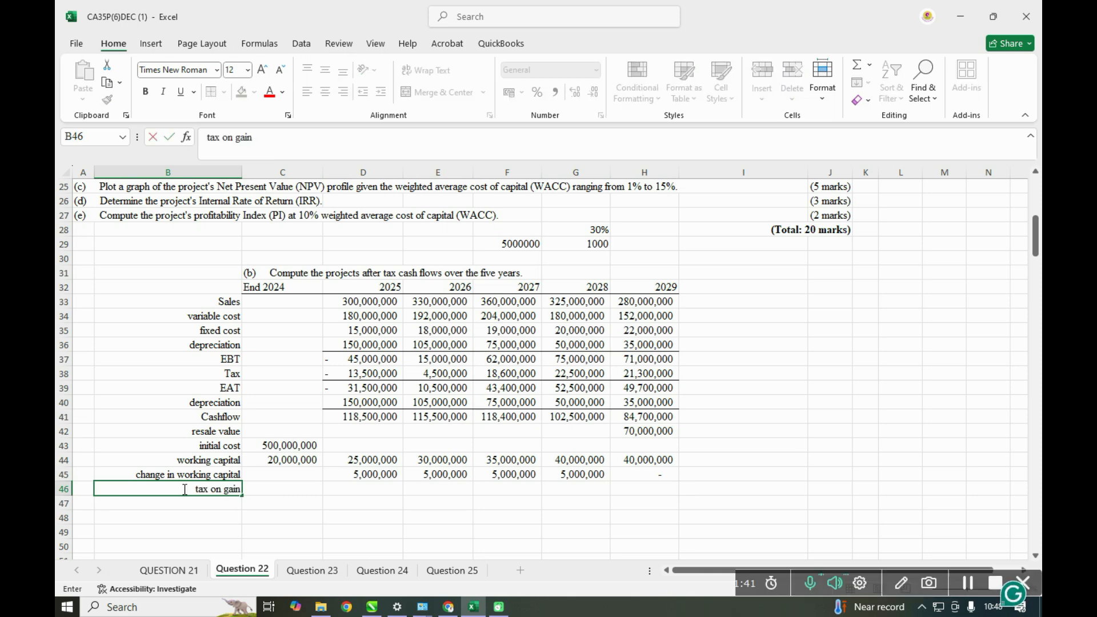
pyautogui.write(' on disposal')
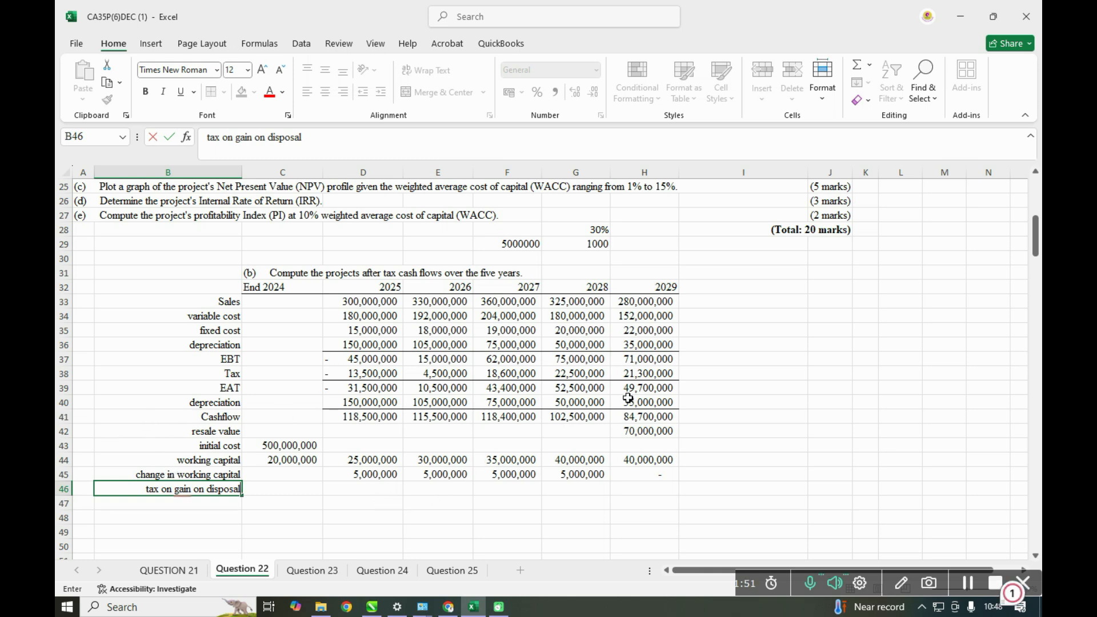
# - Total the five years of depreciation from row 40 in I40 with AutoSum
pyautogui.click(708, 406)
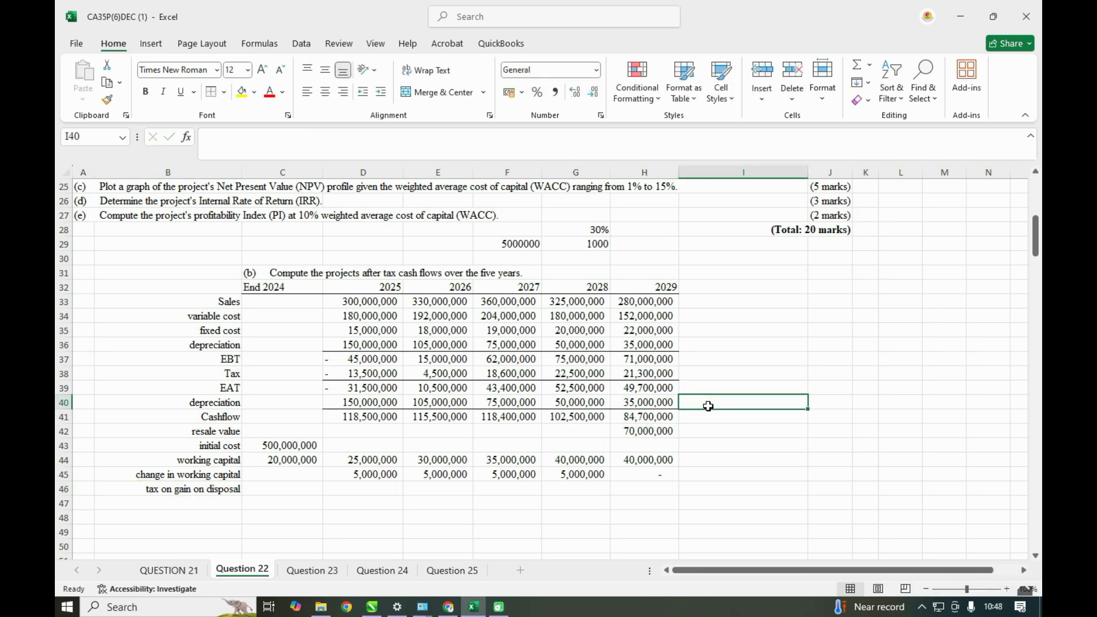
pyautogui.hotkey('alt', '=')
pyautogui.press('Return')
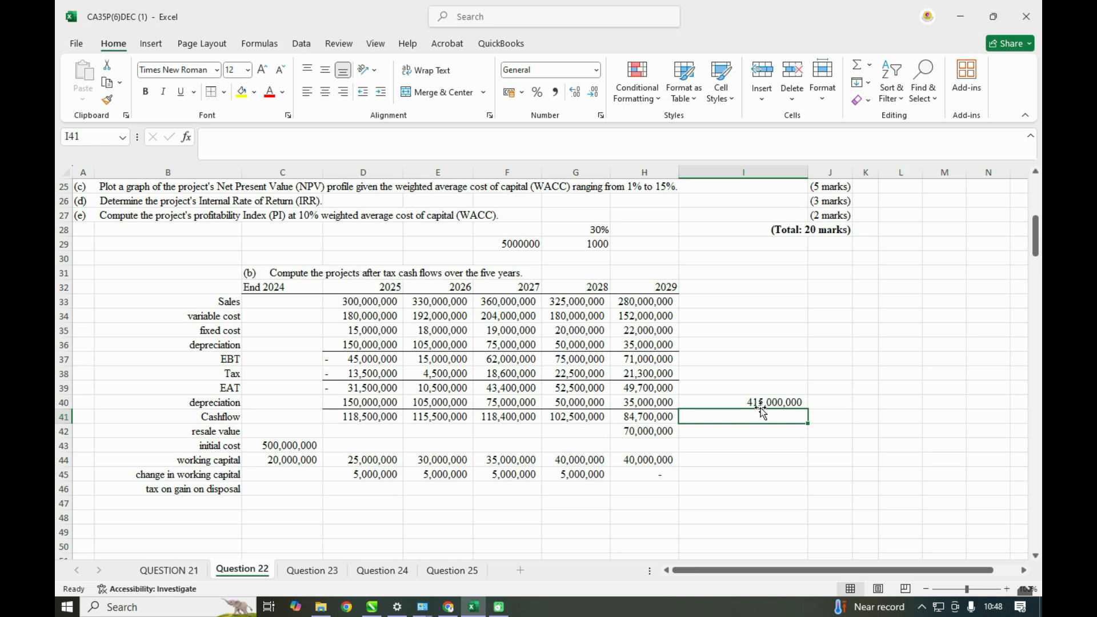
# - Label J36, beside the cash flow table, as acc dep and link L36 to the depreciation total in I40
pyautogui.click(857, 346)
pyautogui.click(839, 343)
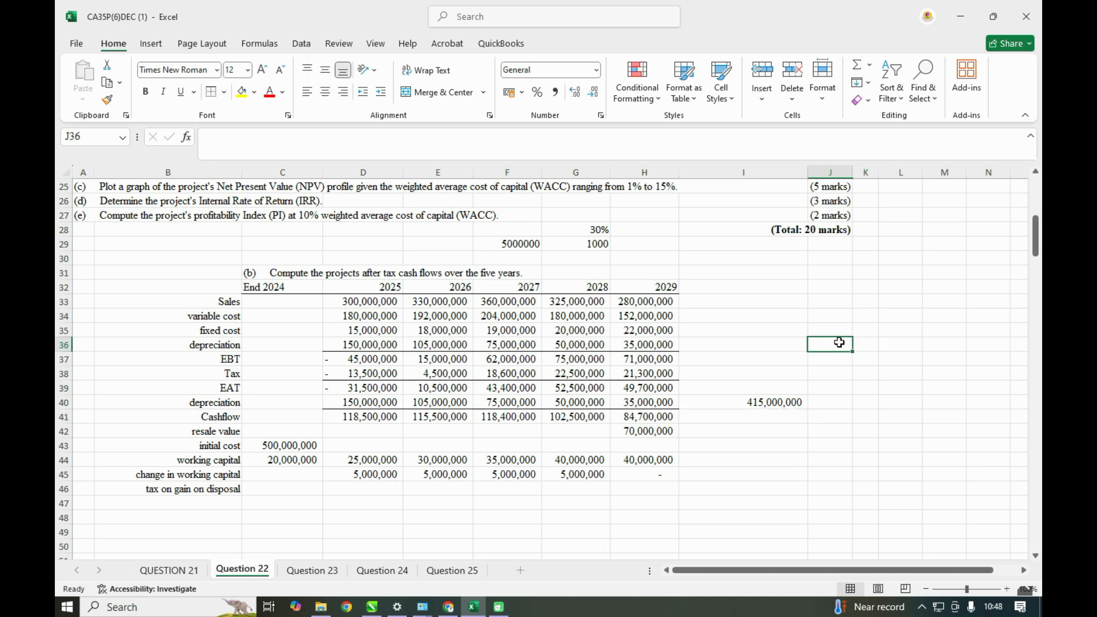
pyautogui.write('acc dep')
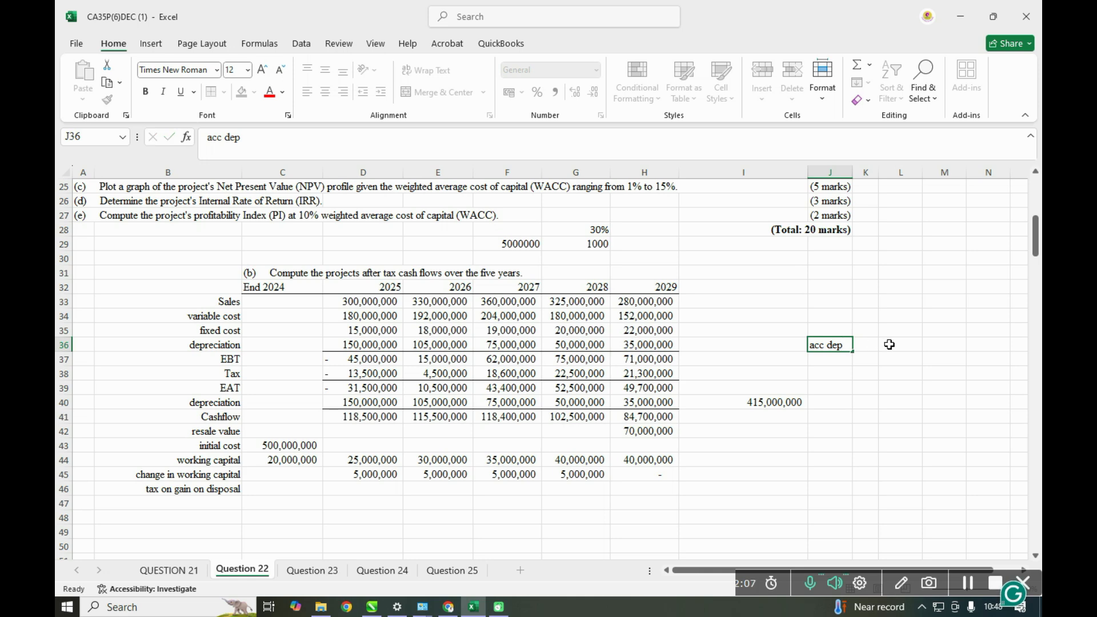
pyautogui.click(890, 344)
pyautogui.write('=')
pyautogui.click(786, 398)
pyautogui.press('Return')
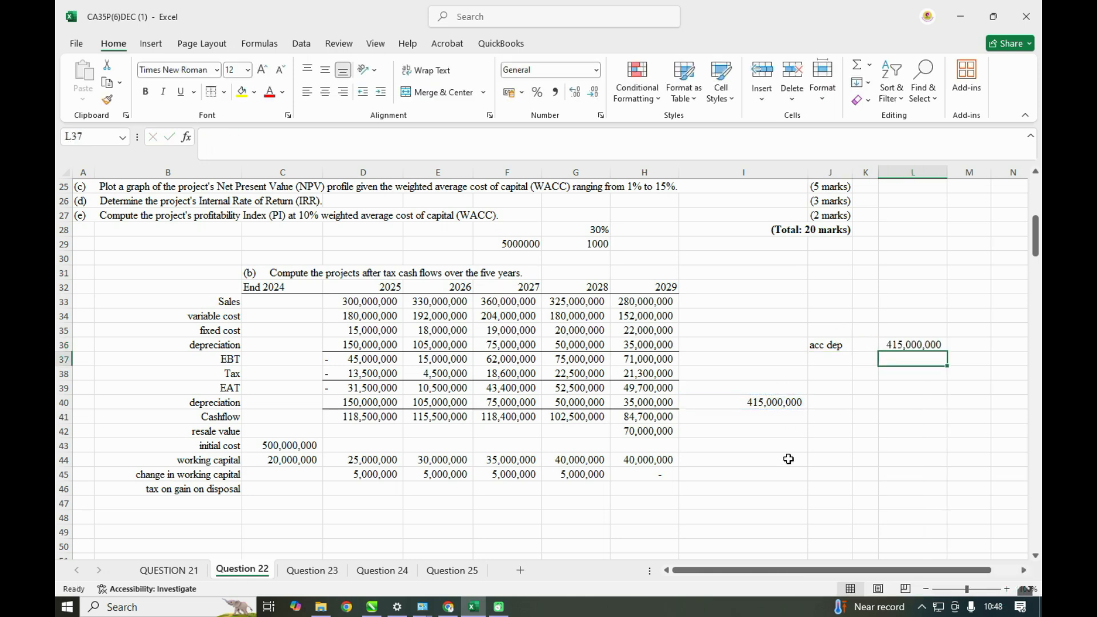
# - Label J35, above acc dep, as cost and link L35 to the initial cost in C43
pyautogui.click(827, 333)
pyautogui.write('cos')
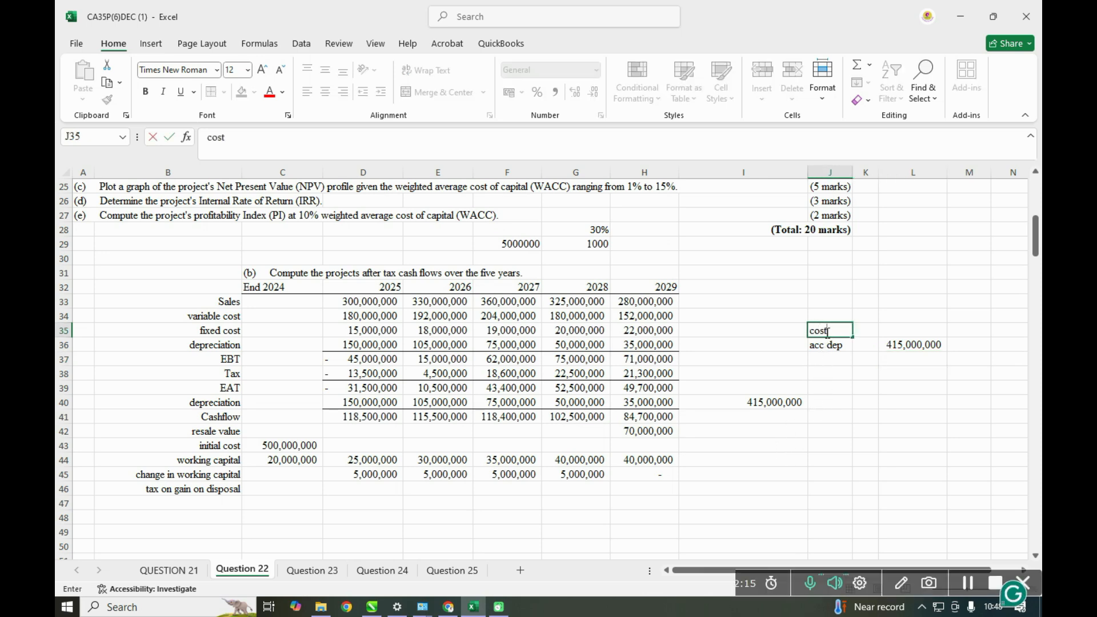
pyautogui.write('t')
pyautogui.click(885, 332)
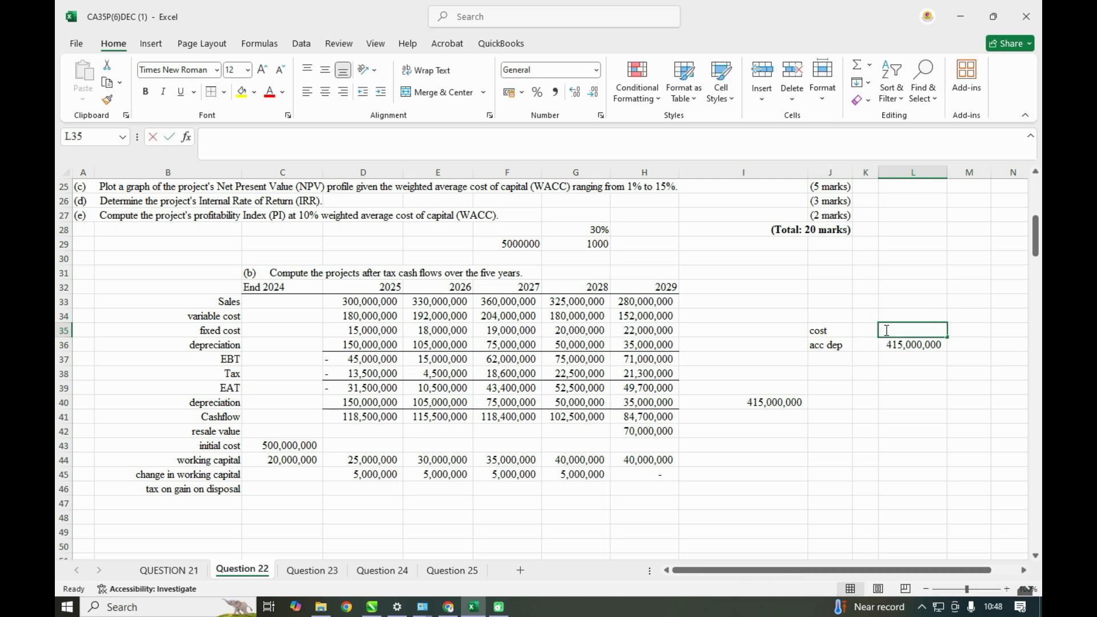
pyautogui.write('=')
pyautogui.click(281, 445)
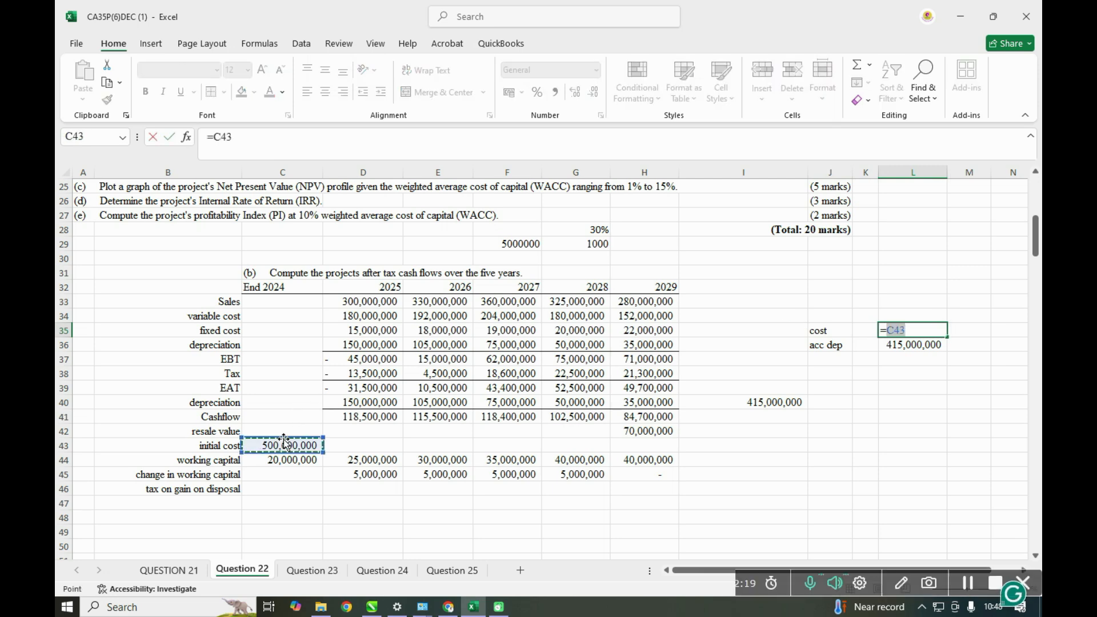
pyautogui.press('Return')
# - Label J37 as NBV, compute L37 as L35 minus L36, and add a border line above the result
pyautogui.click(826, 357)
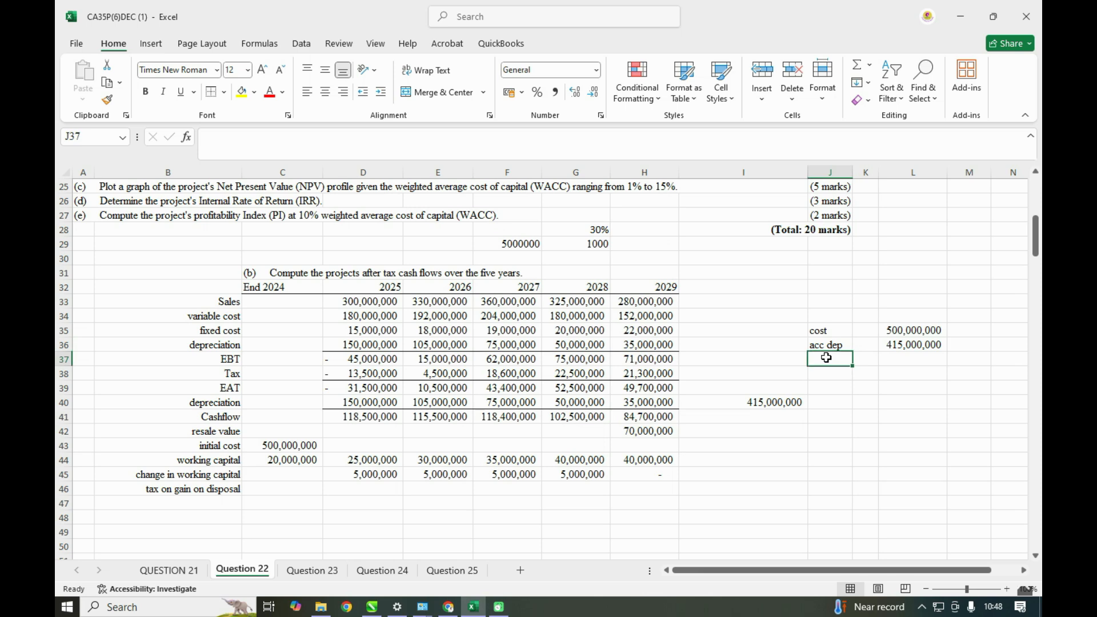
pyautogui.write('NBV')
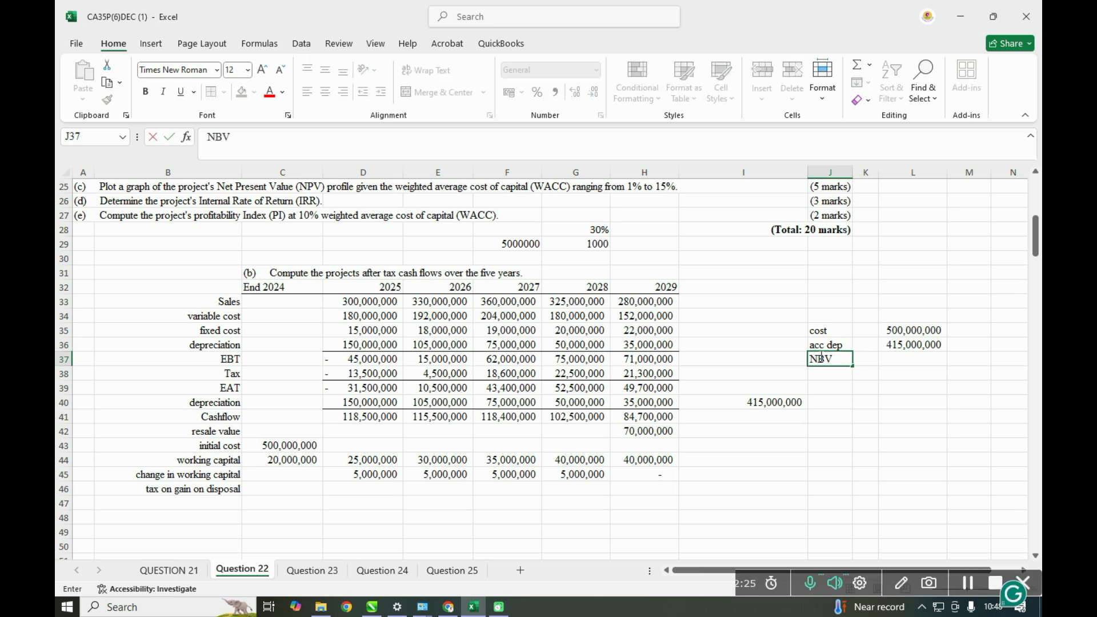
pyautogui.click(913, 358)
pyautogui.write('=')
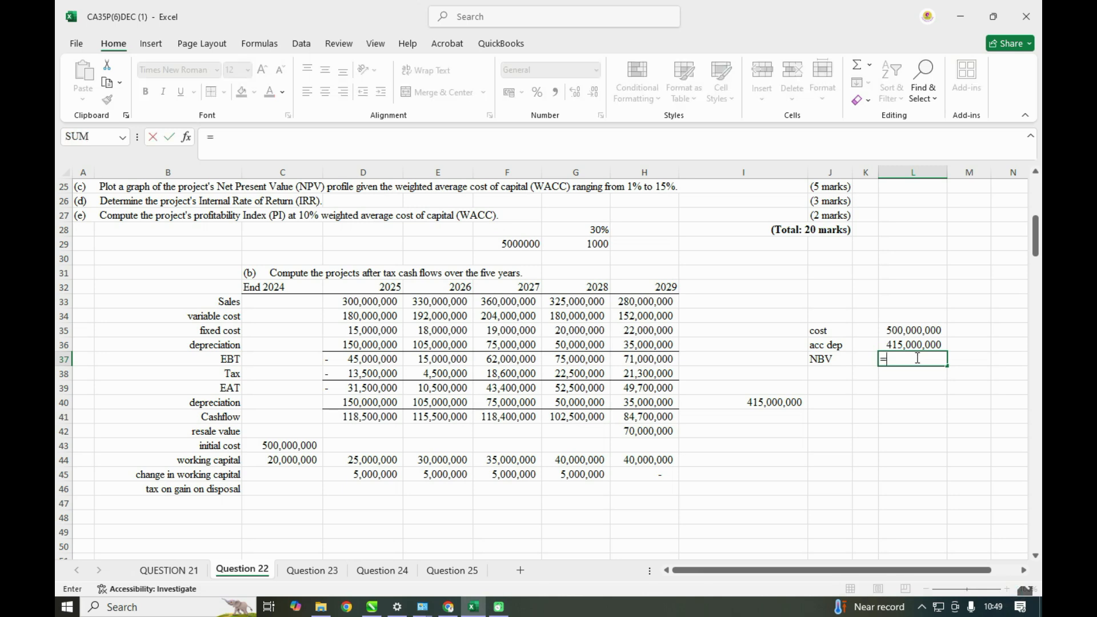
pyautogui.click(914, 330)
pyautogui.write('-')
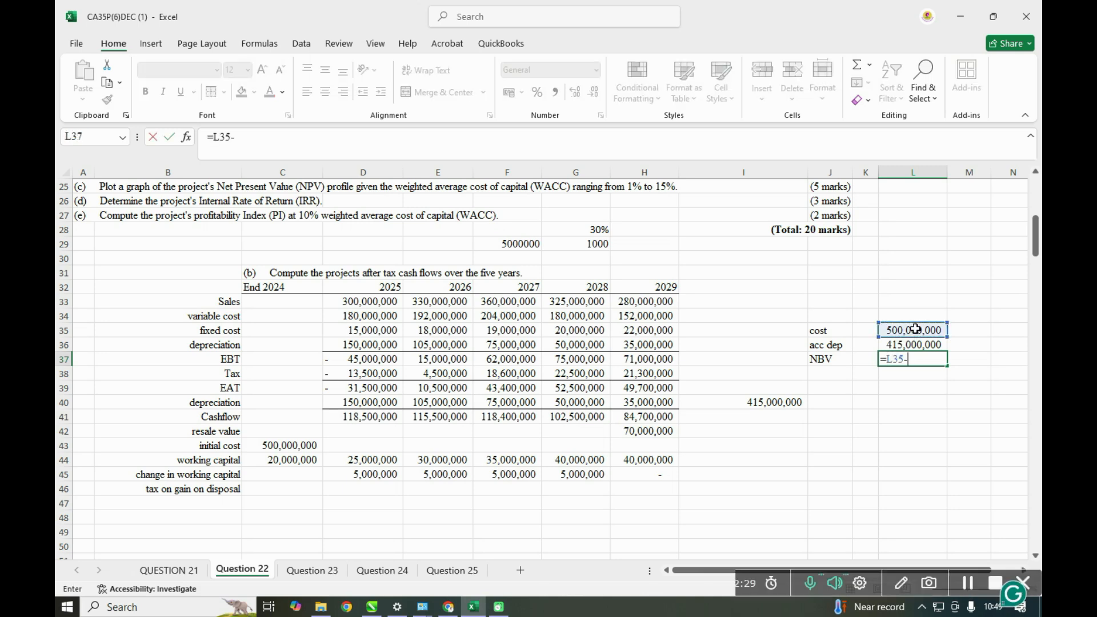
pyautogui.click(908, 345)
pyautogui.press('Return')
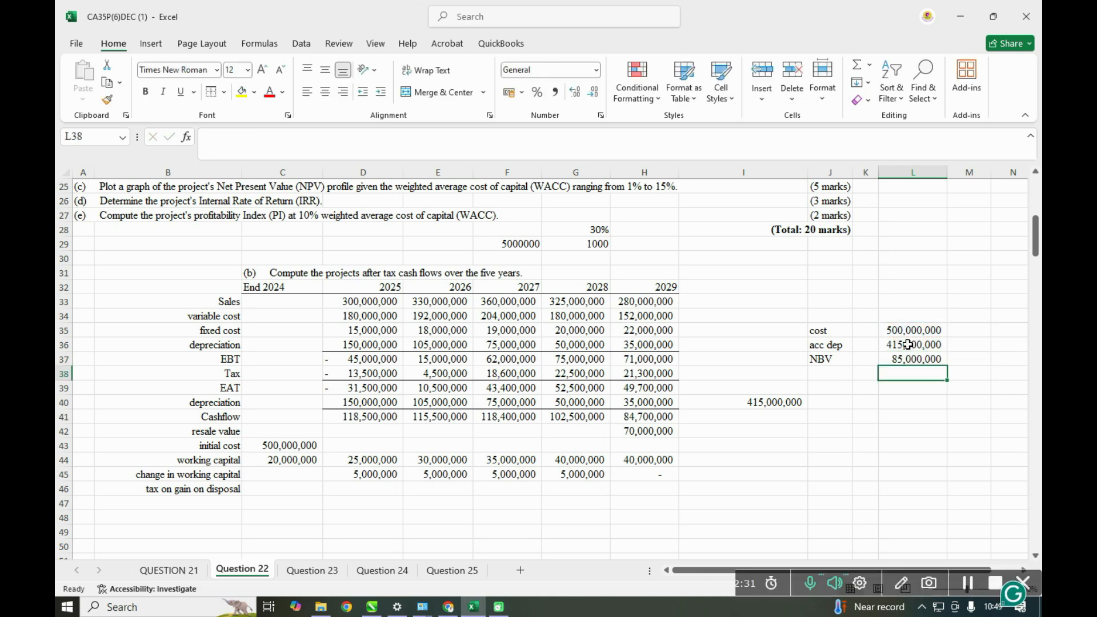
pyautogui.click(893, 358)
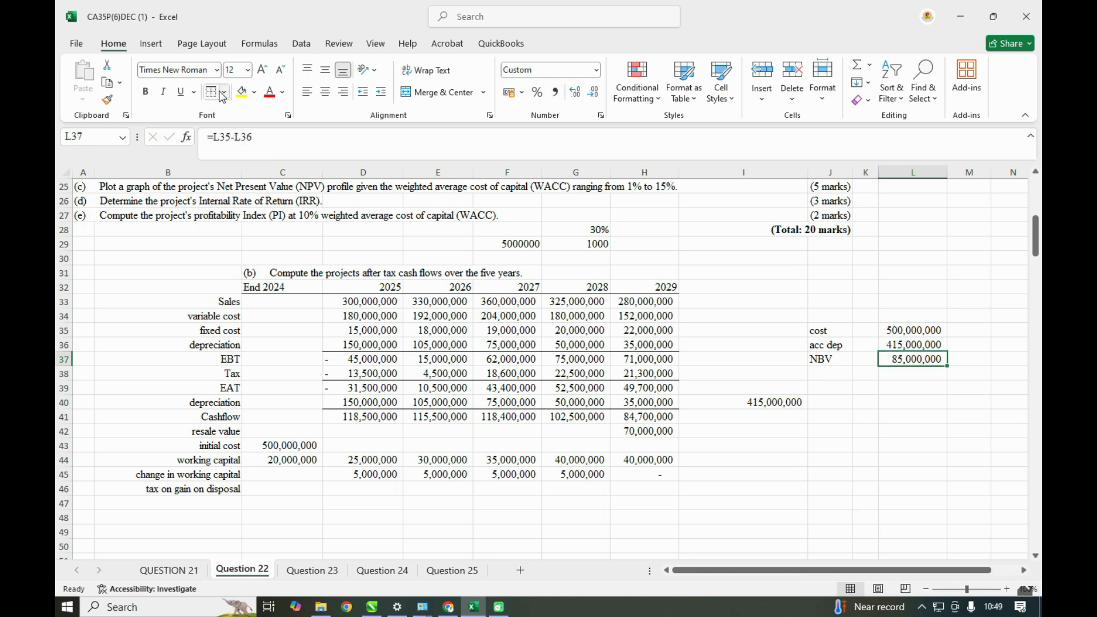
pyautogui.click(906, 401)
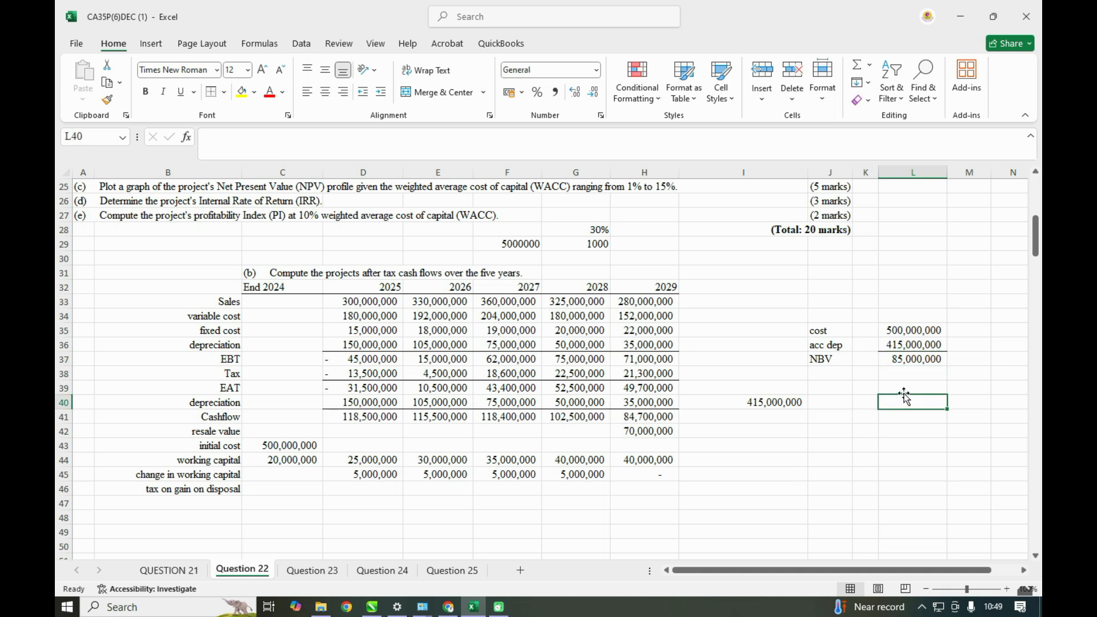
# - Label J38 as Disposal and link L38 to the 2029 resale value in H42
pyautogui.click(823, 375)
pyautogui.write('DISPO')
pyautogui.press('BackSpace')
pyautogui.press('BackSpace')
pyautogui.press('BackSpace')
pyautogui.press('BackSpace')
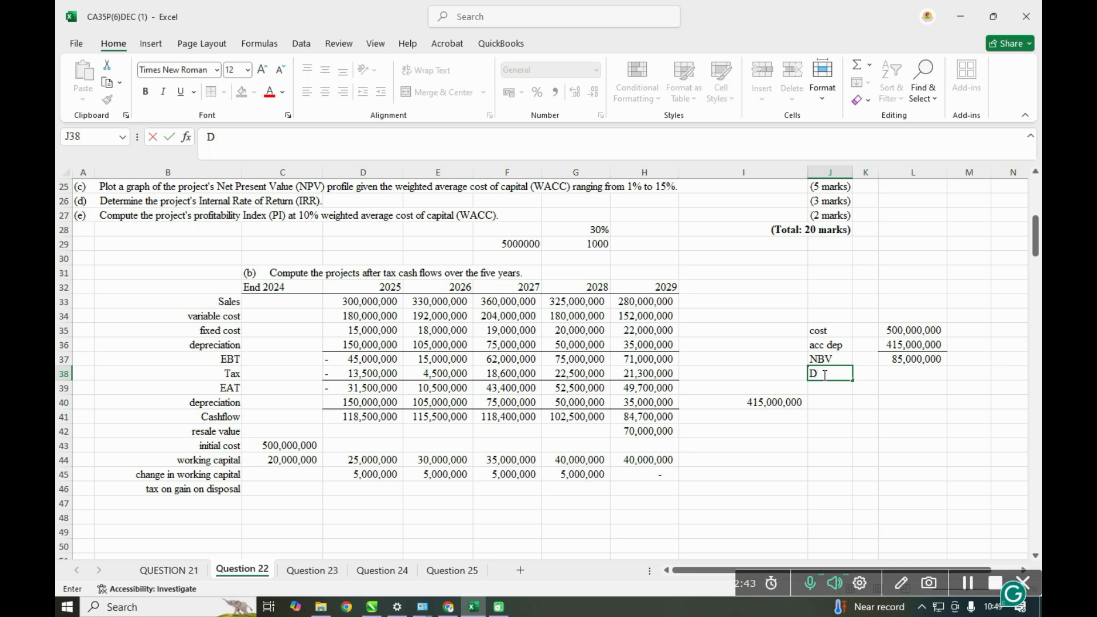
pyautogui.write('isposal')
pyautogui.click(886, 374)
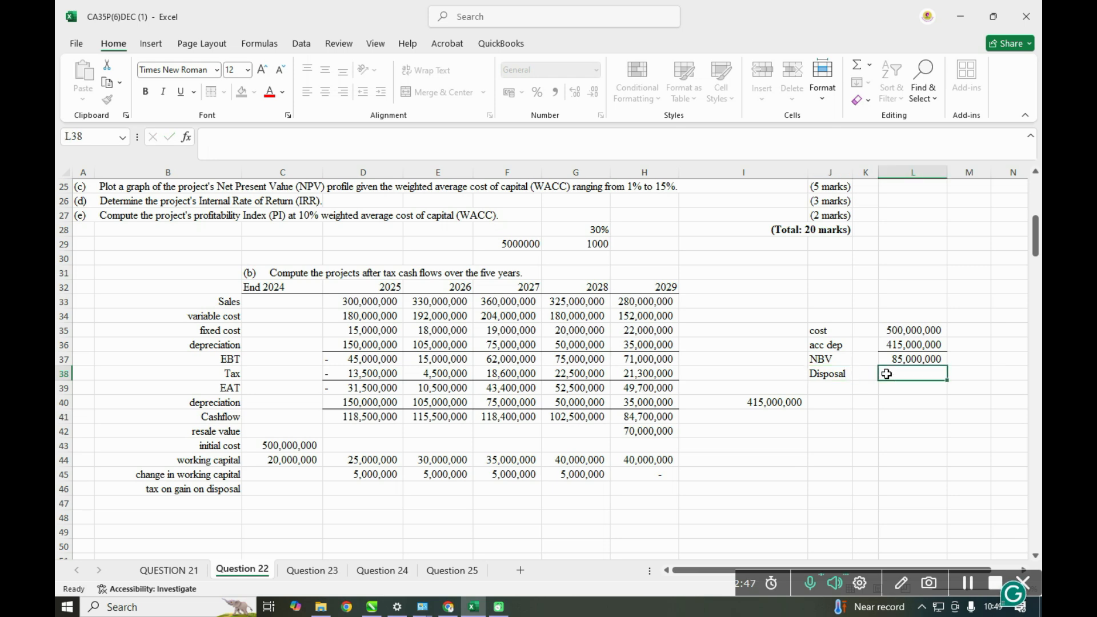
pyautogui.write('=')
pyautogui.click(646, 432)
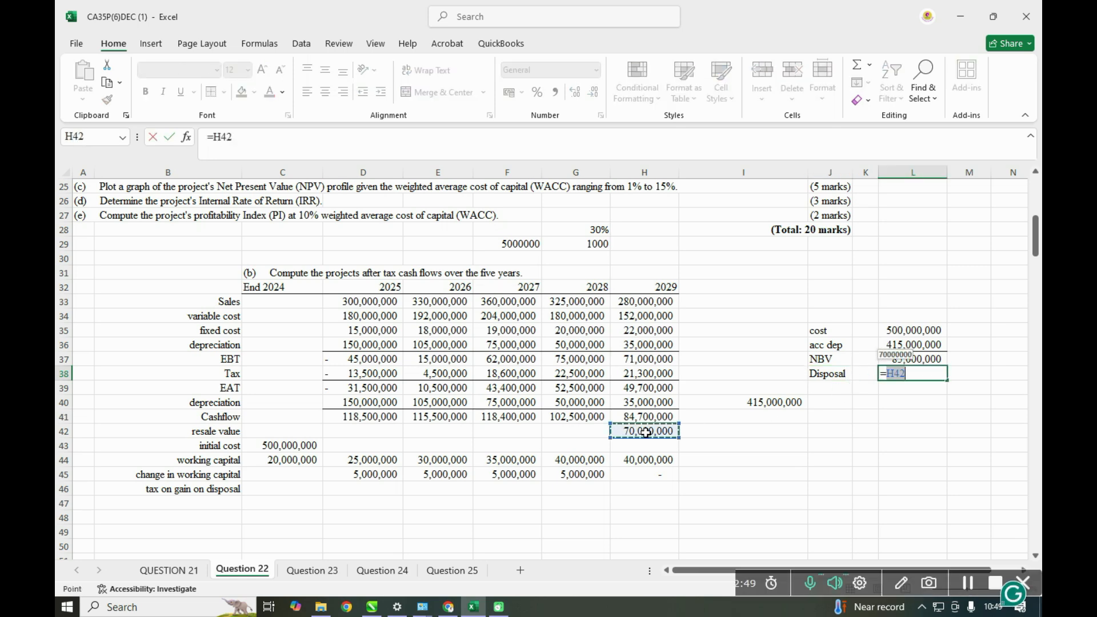
pyautogui.press('Return')
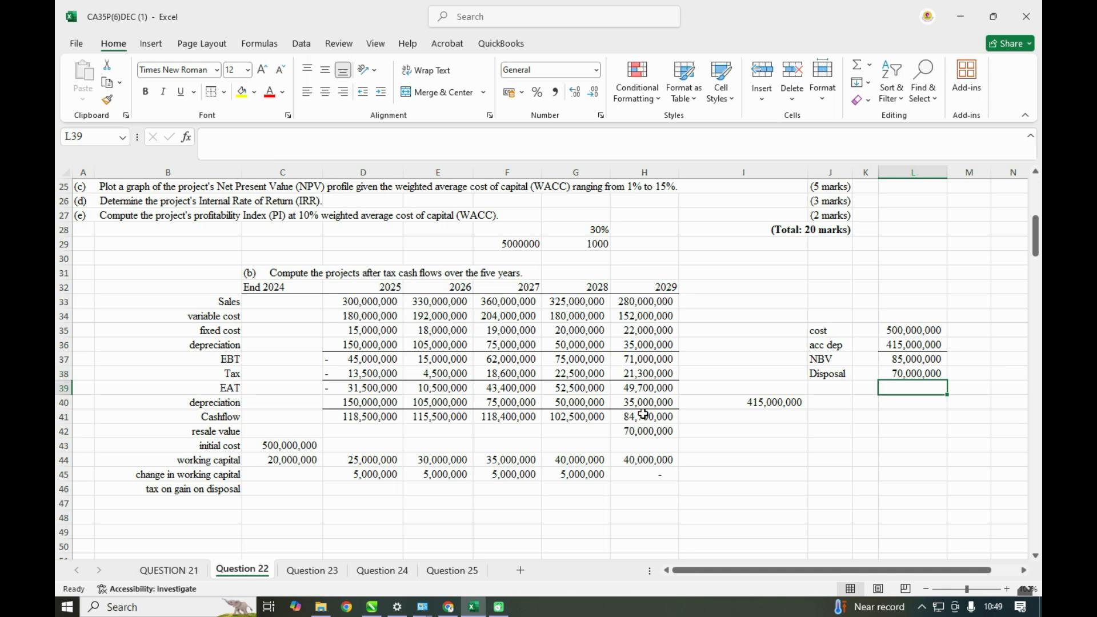
# - Label J39 as loss on disposal and compute L39 as the disposal value in L38 minus the NBV in L37
pyautogui.scroll(3, 657, 416)
pyautogui.scroll(1, 115, 259)
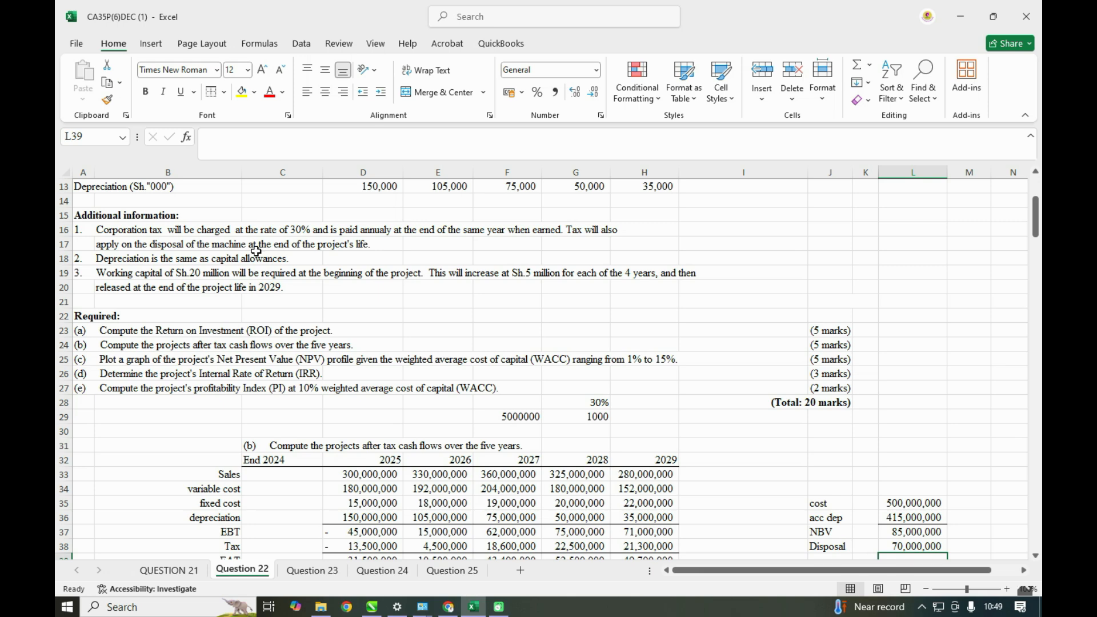
pyautogui.scroll(-3, 182, 250)
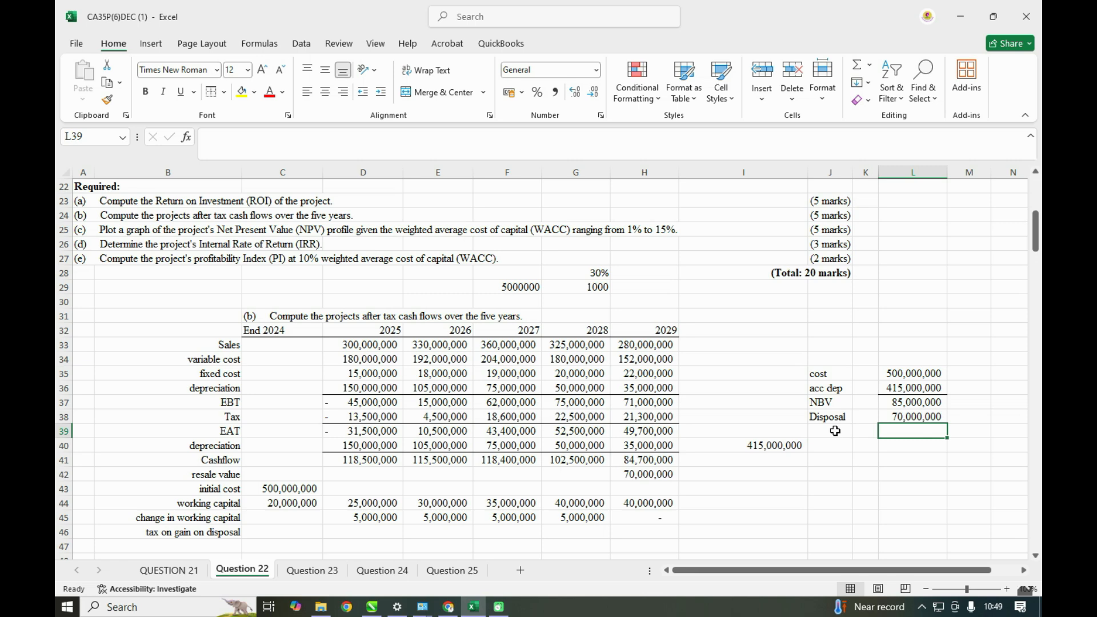
pyautogui.click(820, 433)
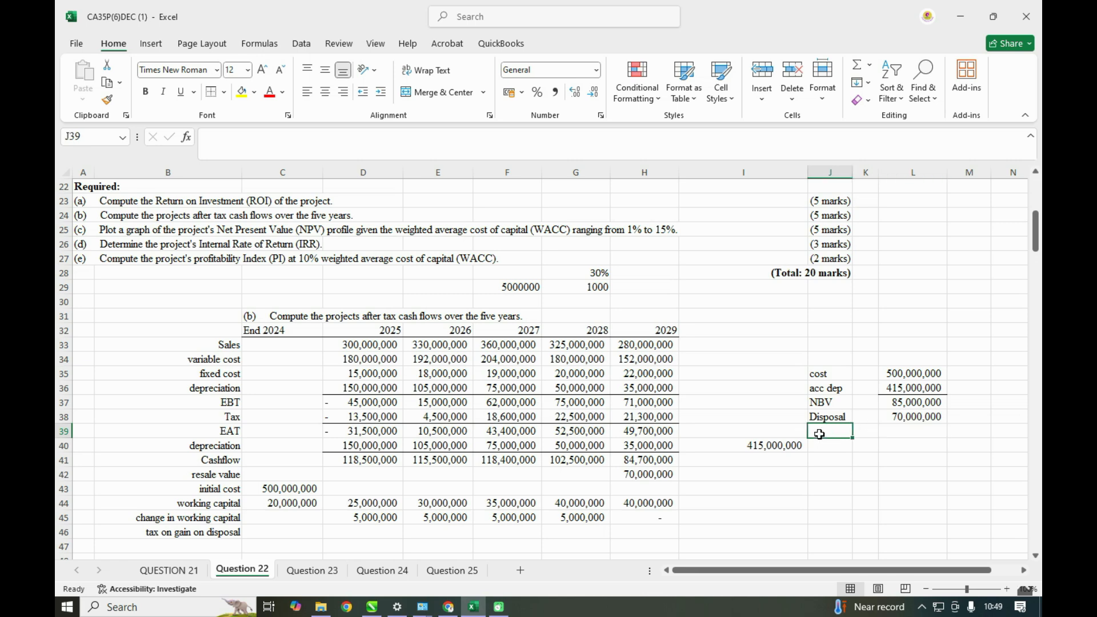
pyautogui.write('loss on dispo')
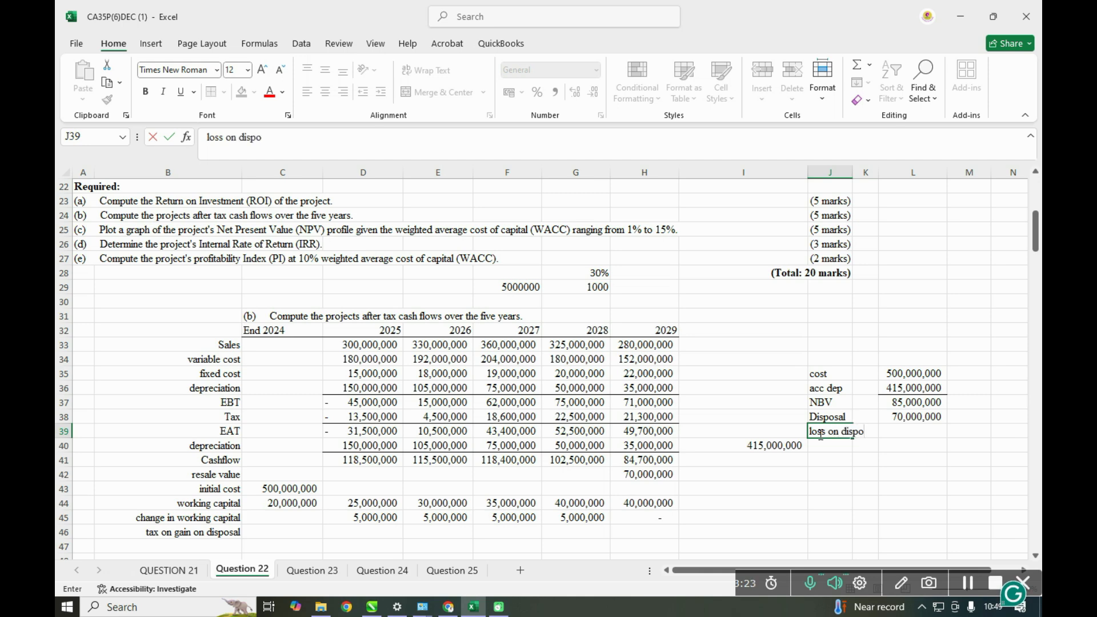
pyautogui.click(931, 430)
pyautogui.write('=')
pyautogui.click(921, 418)
pyautogui.write('-')
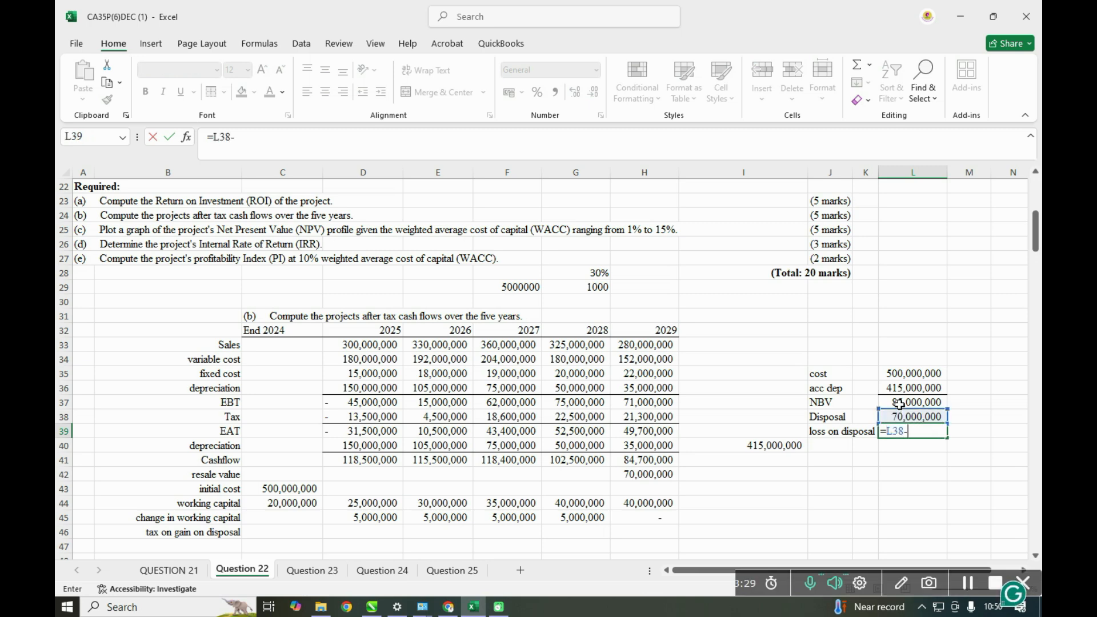
pyautogui.click(900, 406)
pyautogui.press('Return')
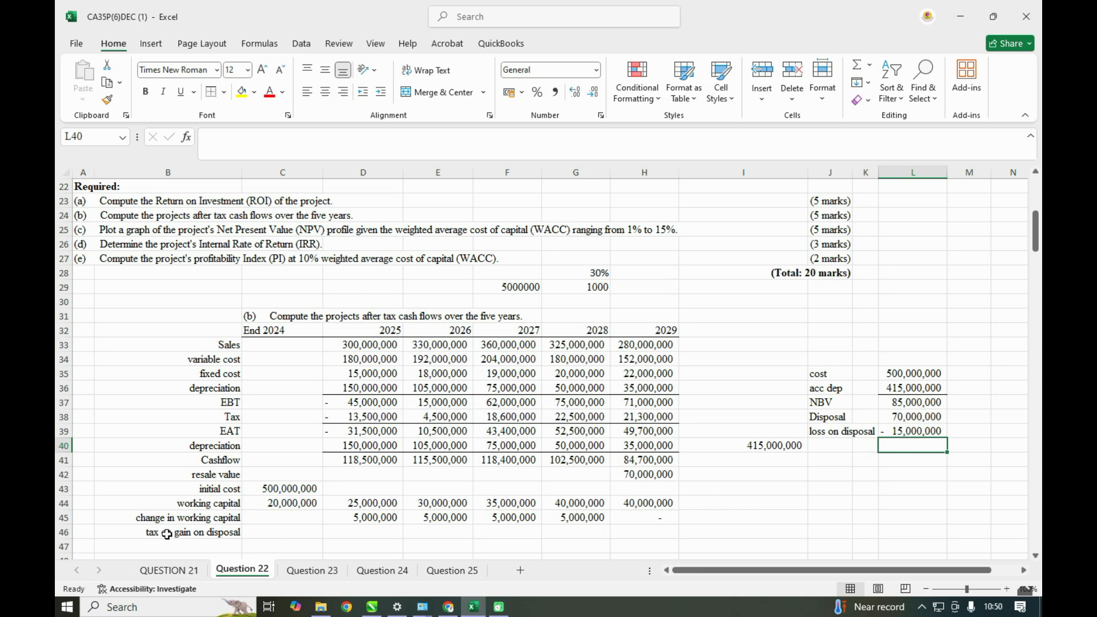
# - Reword the label in B46 to savings on tax on loss on disposal
pyautogui.click(133, 535)
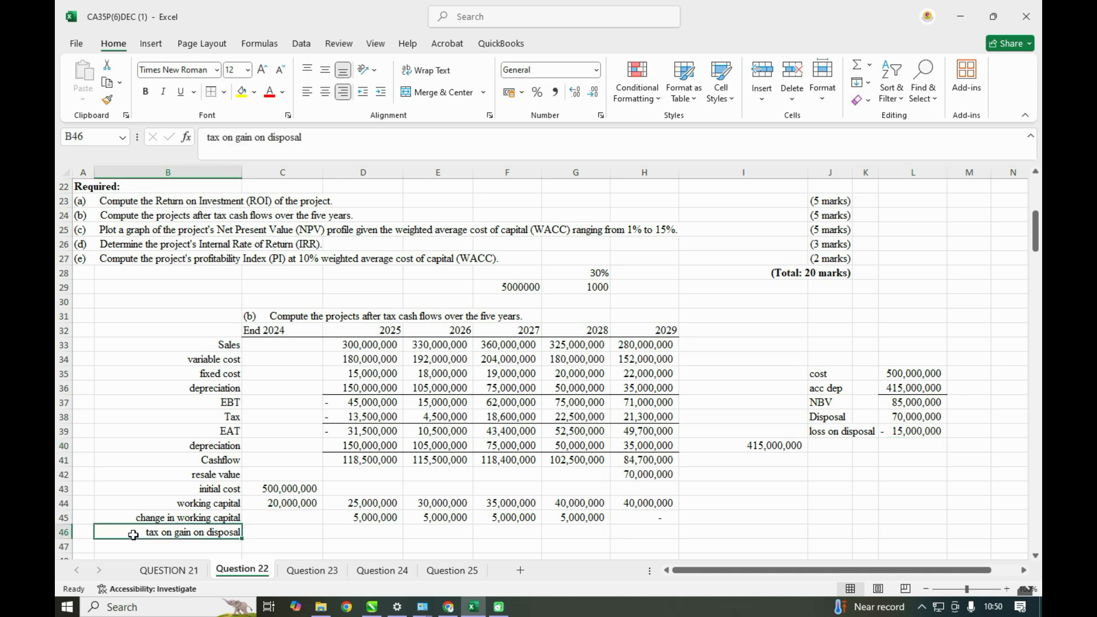
pyautogui.click(207, 137)
pyautogui.write('saving')
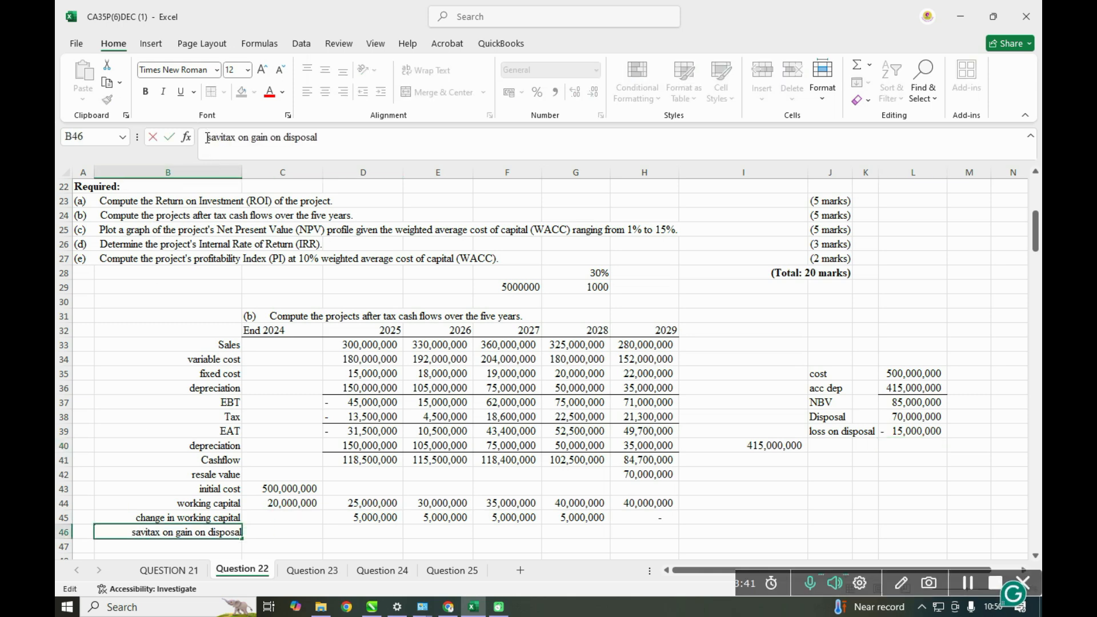
pyautogui.write('s on')
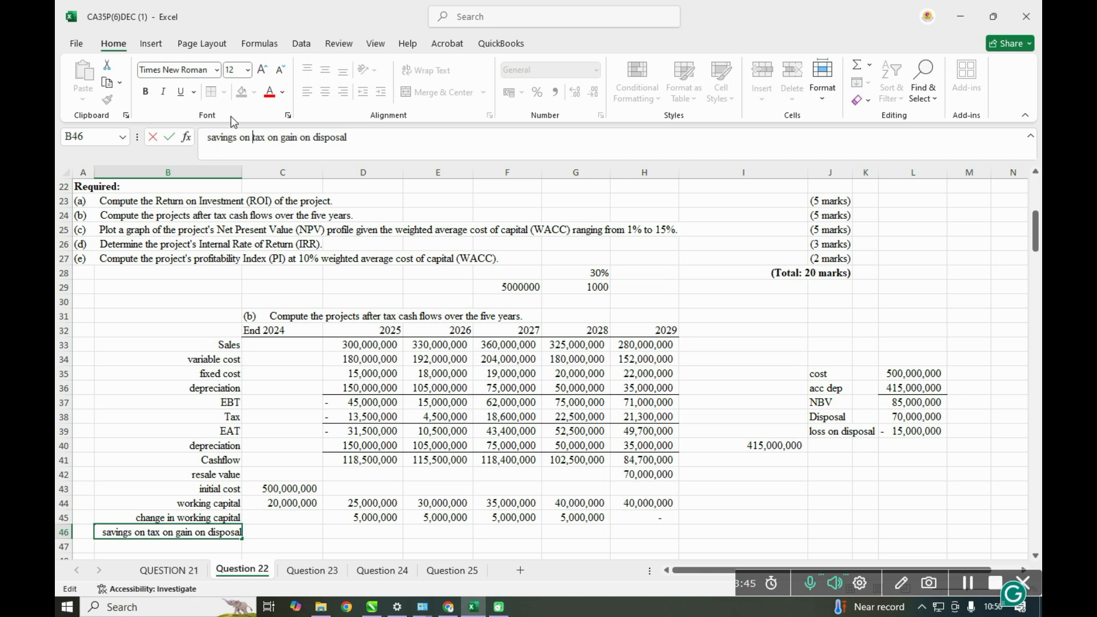
pyautogui.press('BackSpace')
pyautogui.press('BackSpace')
pyautogui.press('BackSpace')
pyautogui.press('BackSpace')
pyautogui.write('loss')
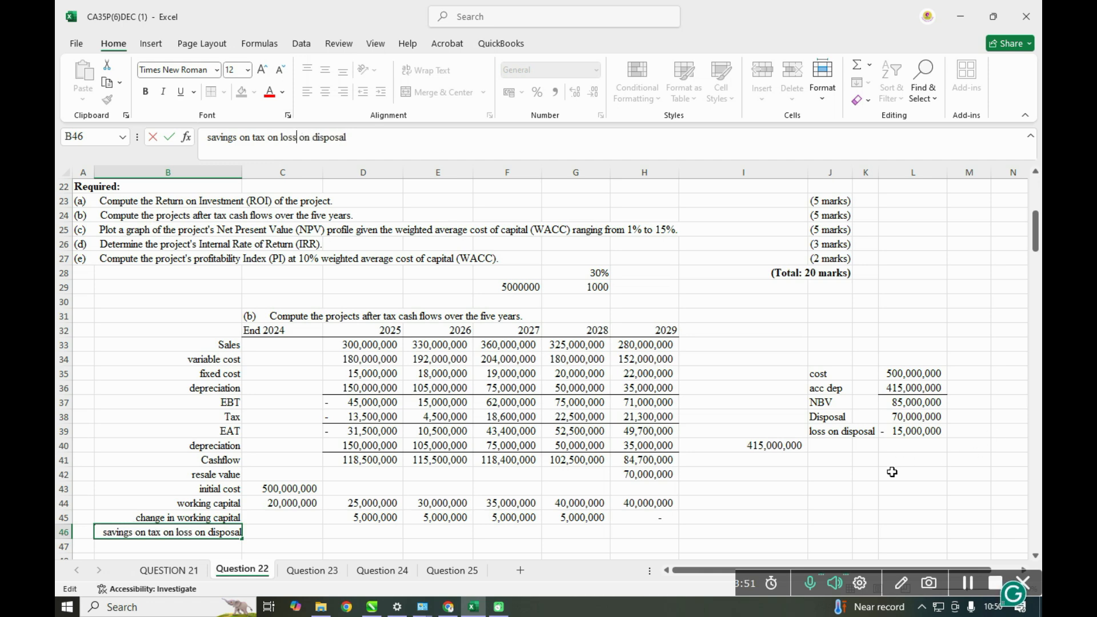
pyautogui.click(892, 472)
# - Compute the 2029 tax saving in H46 as the negative of L39 multiplied by the 30% tax rate in G28
pyautogui.click(627, 533)
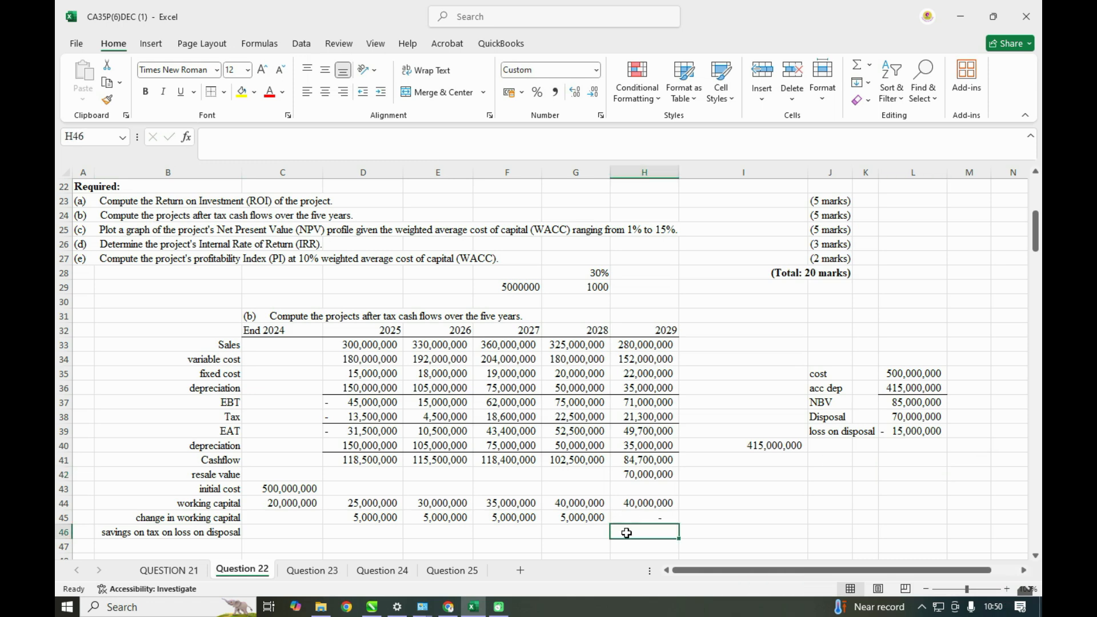
pyautogui.write('=-')
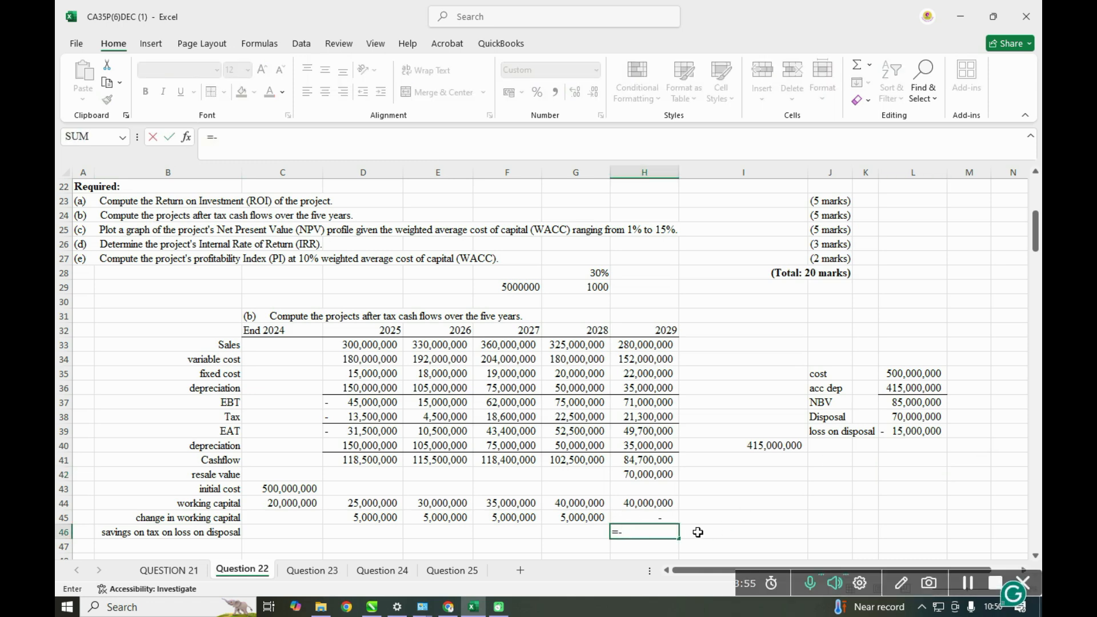
pyautogui.click(920, 431)
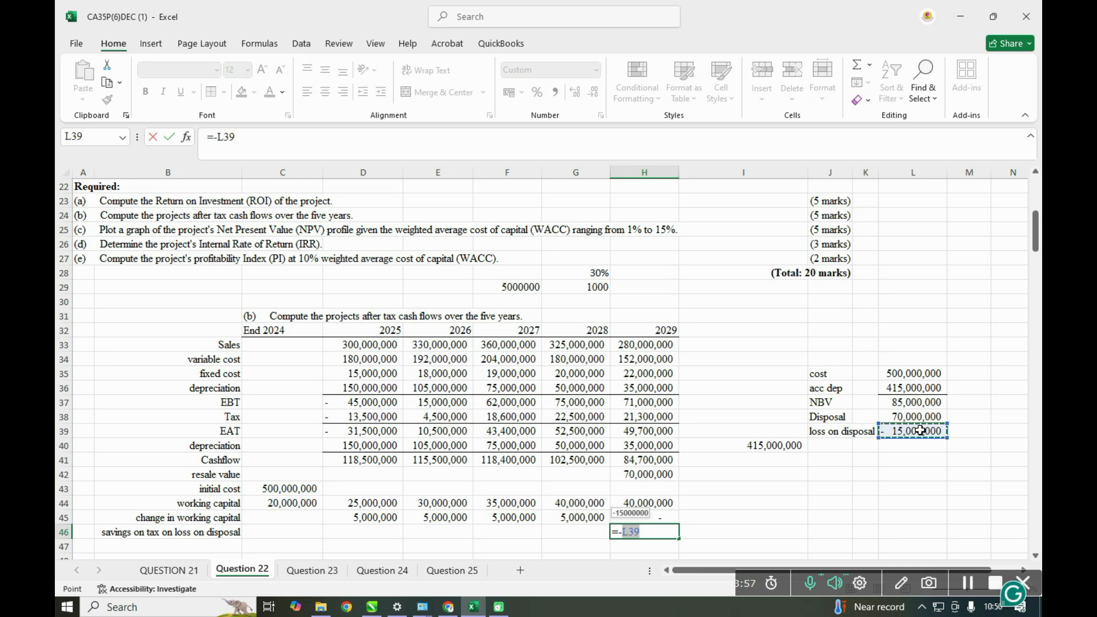
pyautogui.write('*')
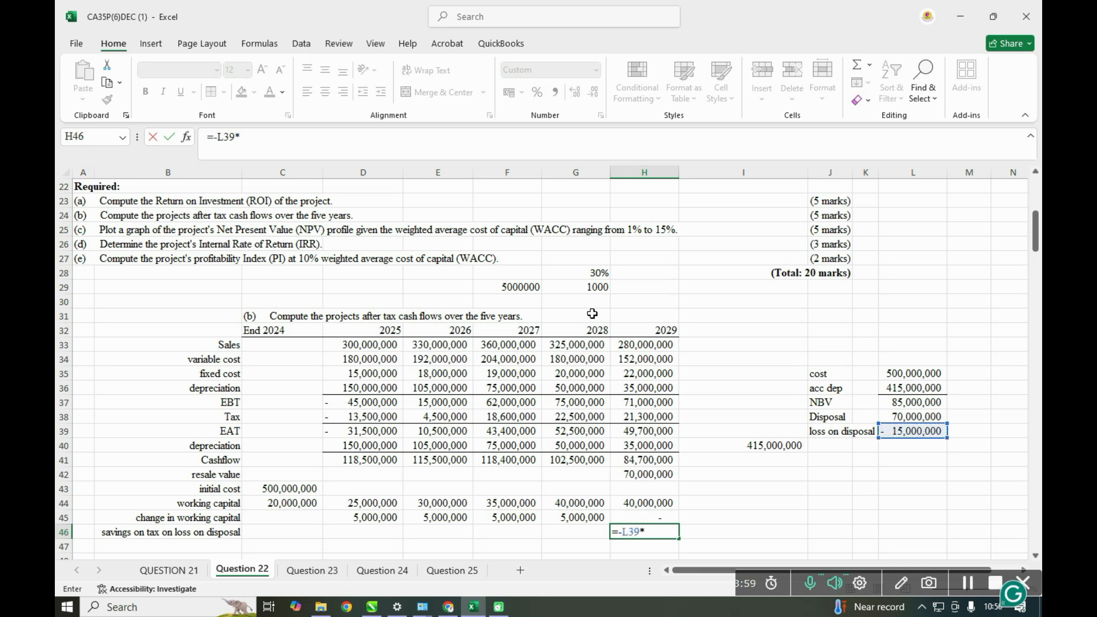
pyautogui.click(605, 275)
pyautogui.press('Return')
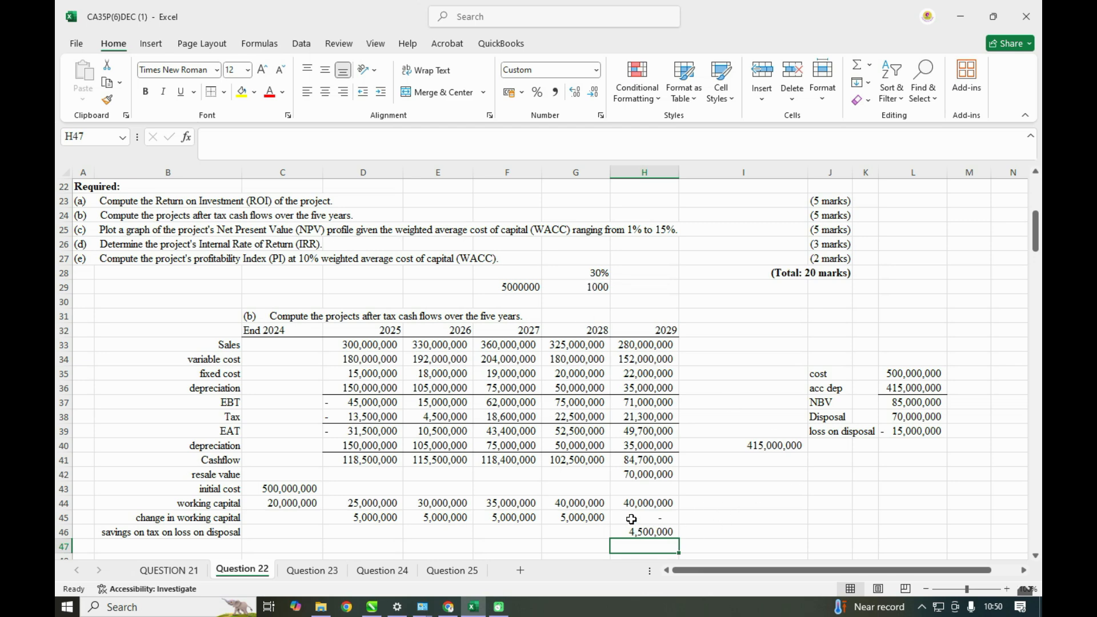
# - Label B47 as net cashflow and compute the End 2024 amount in C47 as C43 plus C44
pyautogui.scroll(-1, 617, 514)
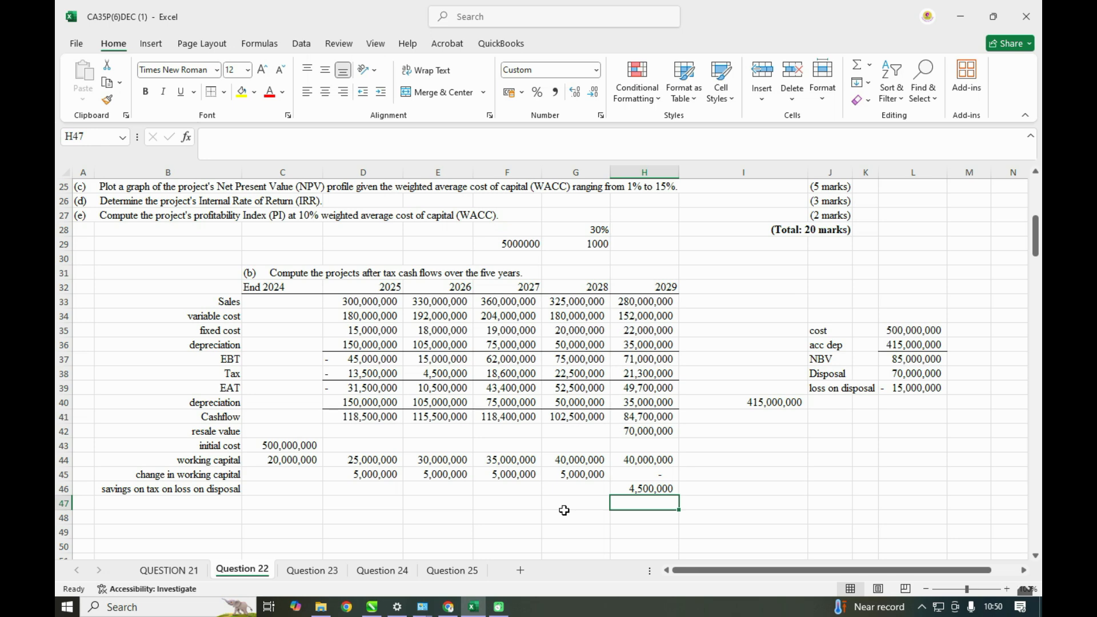
pyautogui.click(205, 501)
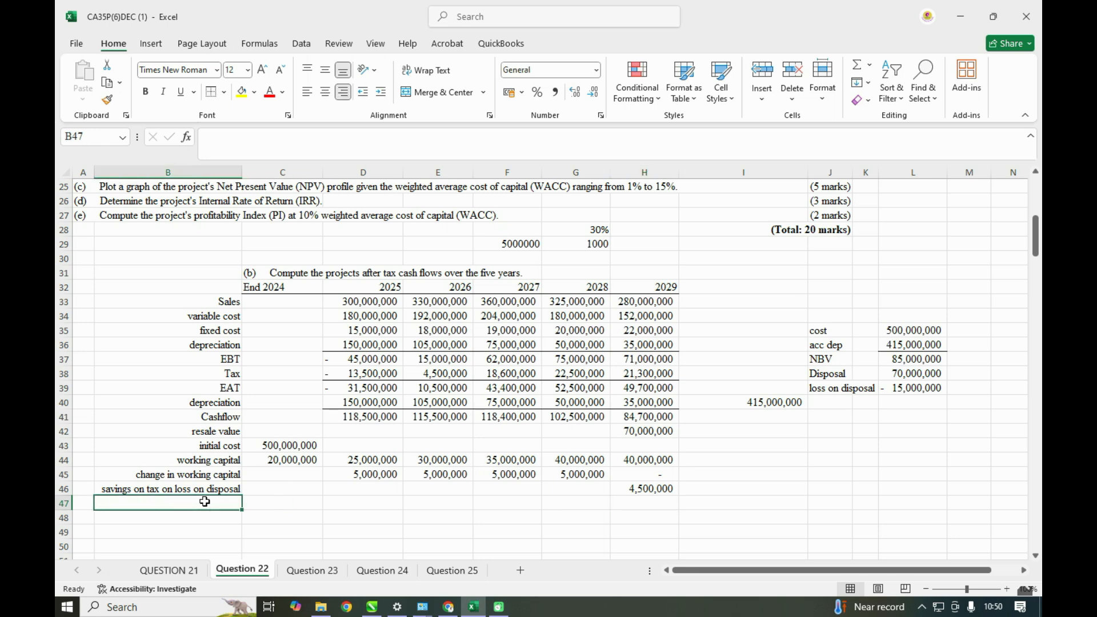
pyautogui.write('net cashflow')
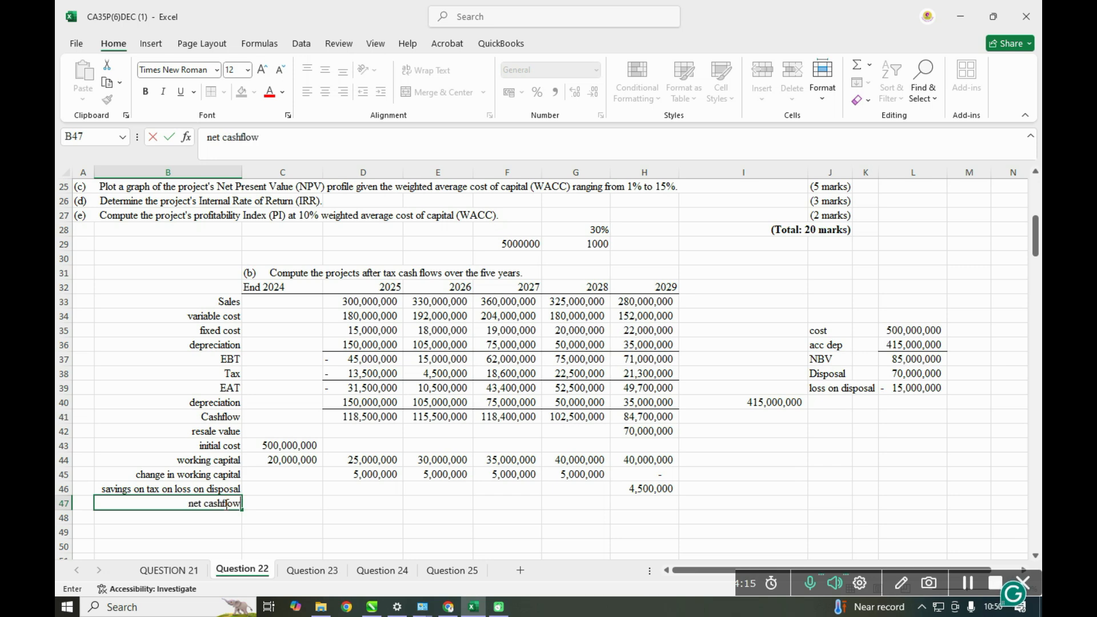
pyautogui.click(281, 506)
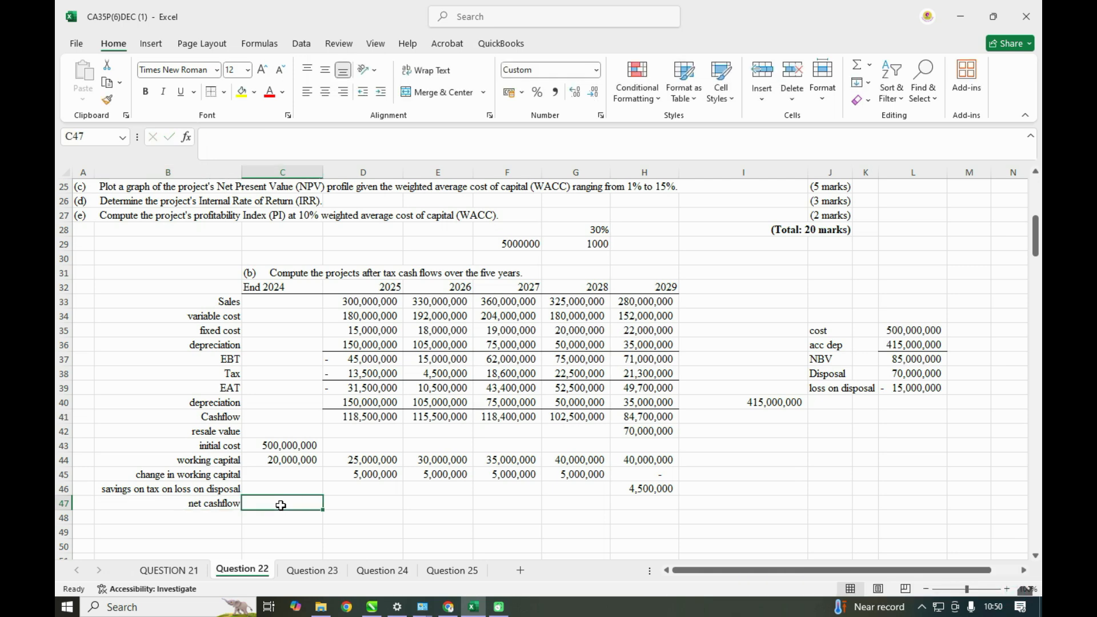
pyautogui.write('=')
pyautogui.click(284, 446)
pyautogui.write('+')
pyautogui.click(289, 461)
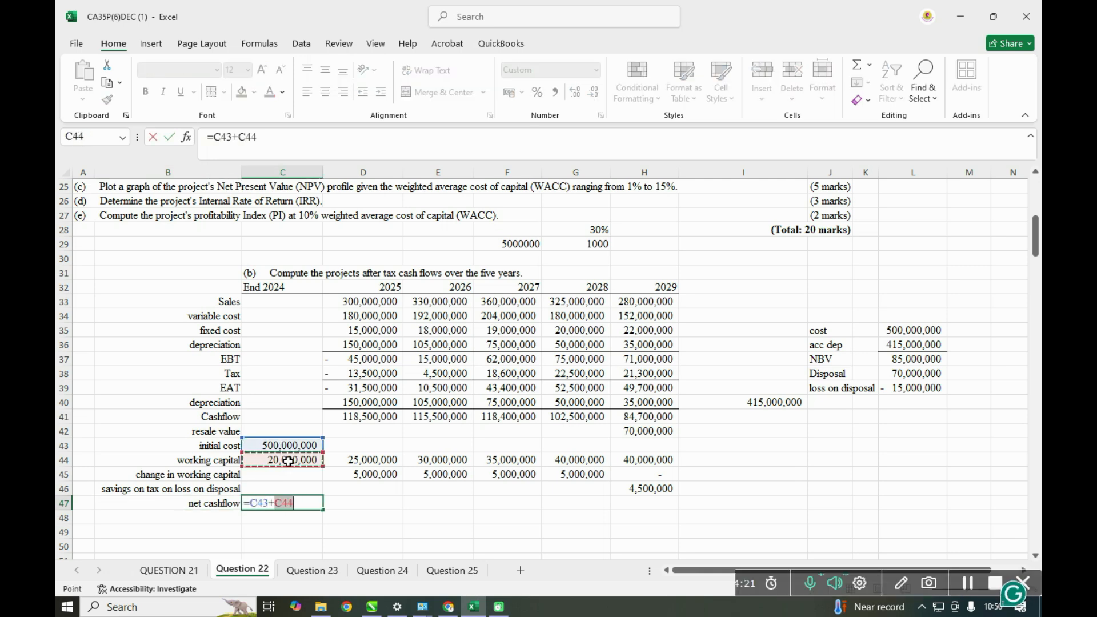
pyautogui.press('Return')
pyautogui.click(345, 506)
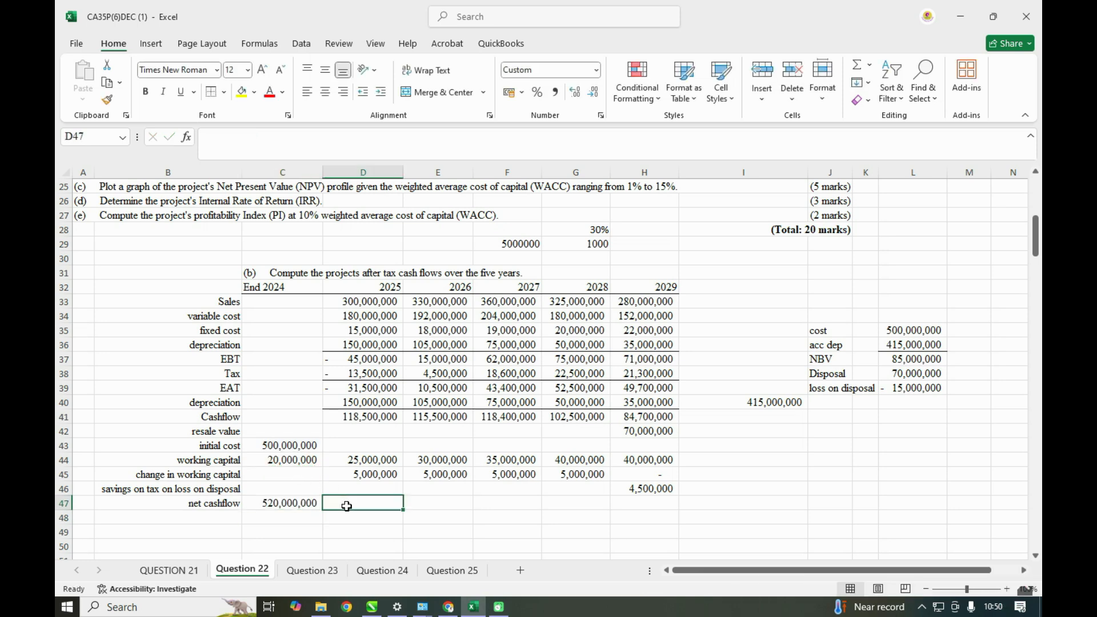
# - Compute the 2025 net cashflow in D47 as D41 minus D45 and fill the formula across to 2028 in G47
pyautogui.write('=')
pyautogui.click(368, 416)
pyautogui.write('-')
pyautogui.click(372, 475)
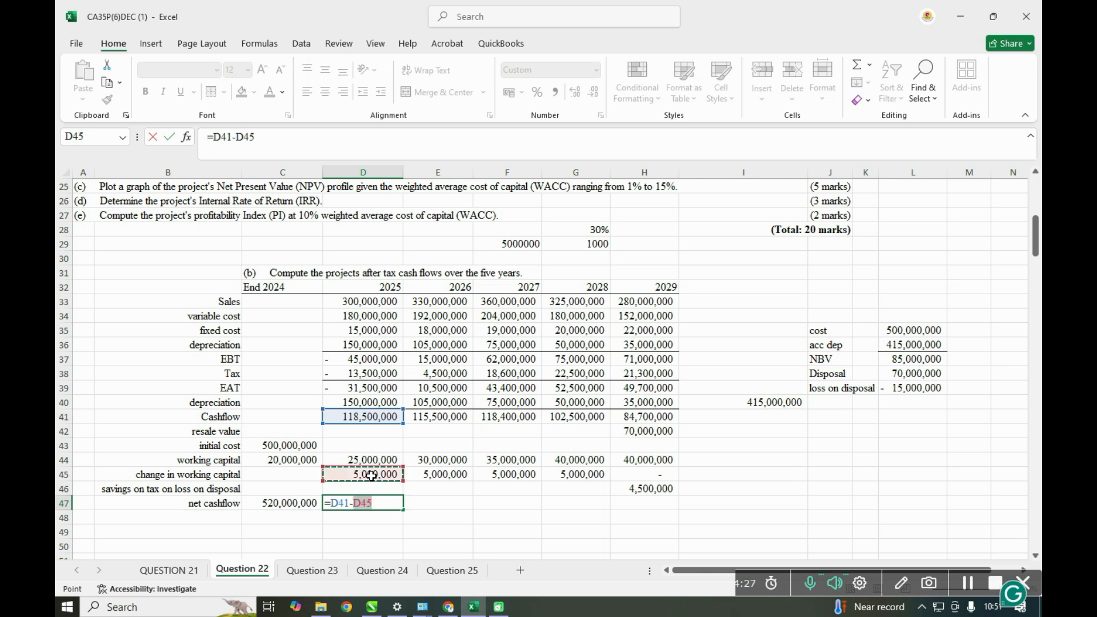
pyautogui.press('Return')
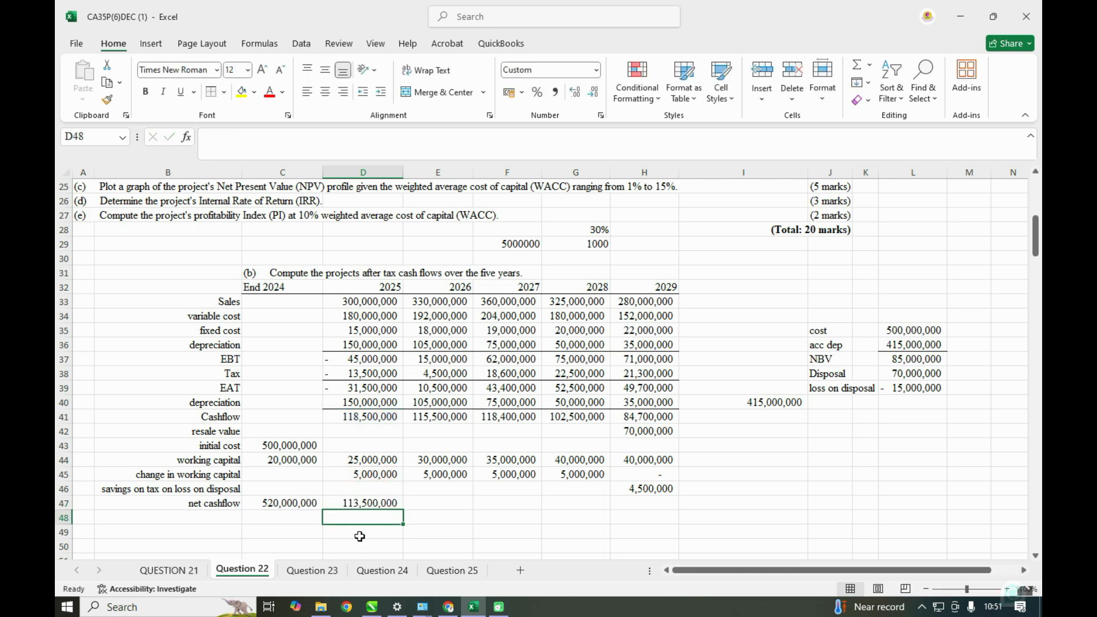
pyautogui.click(372, 504)
pyautogui.moveTo(405, 510); pyautogui.dragTo(611, 507)
# - Compute the 2029 net cashflow in H47 as the sum of H41, H42, H44 and H46
pyautogui.click(638, 508)
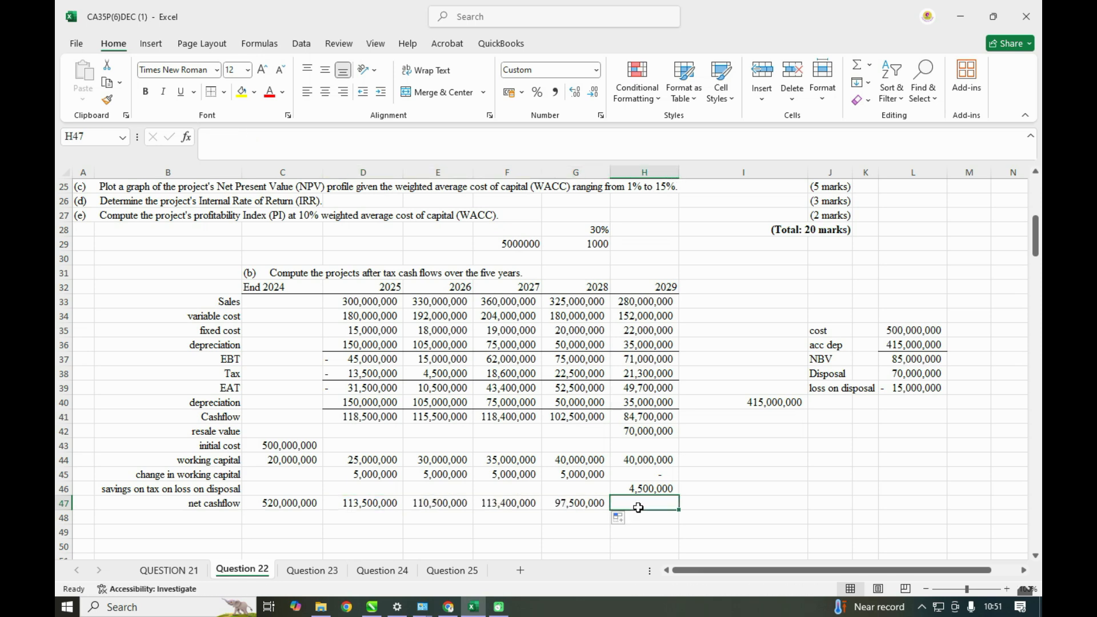
pyautogui.write('=')
pyautogui.click(651, 416)
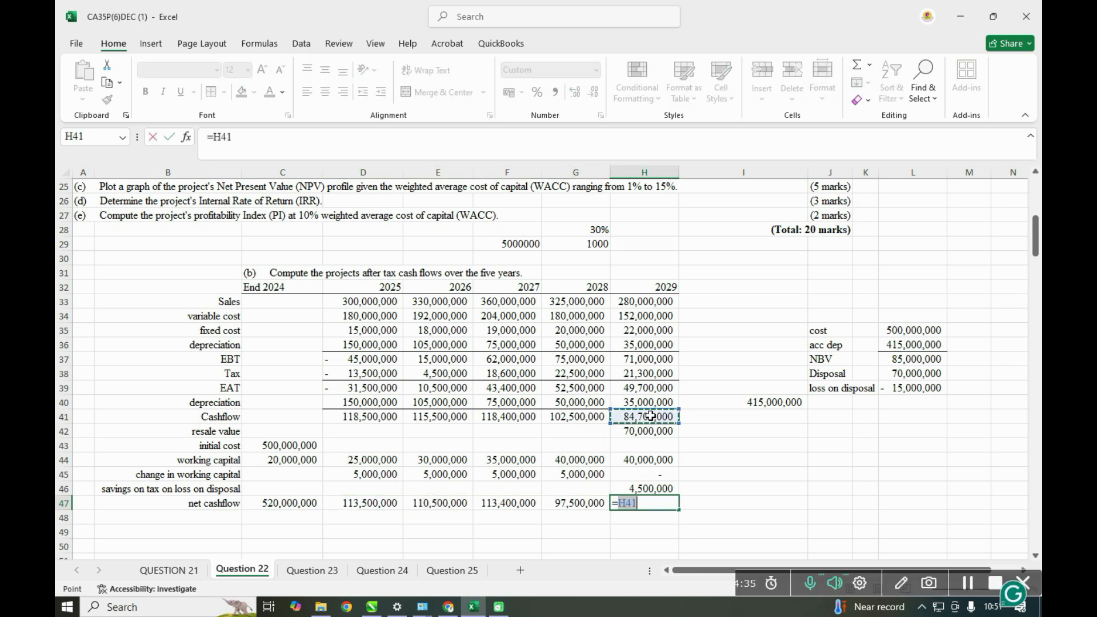
pyautogui.write('+')
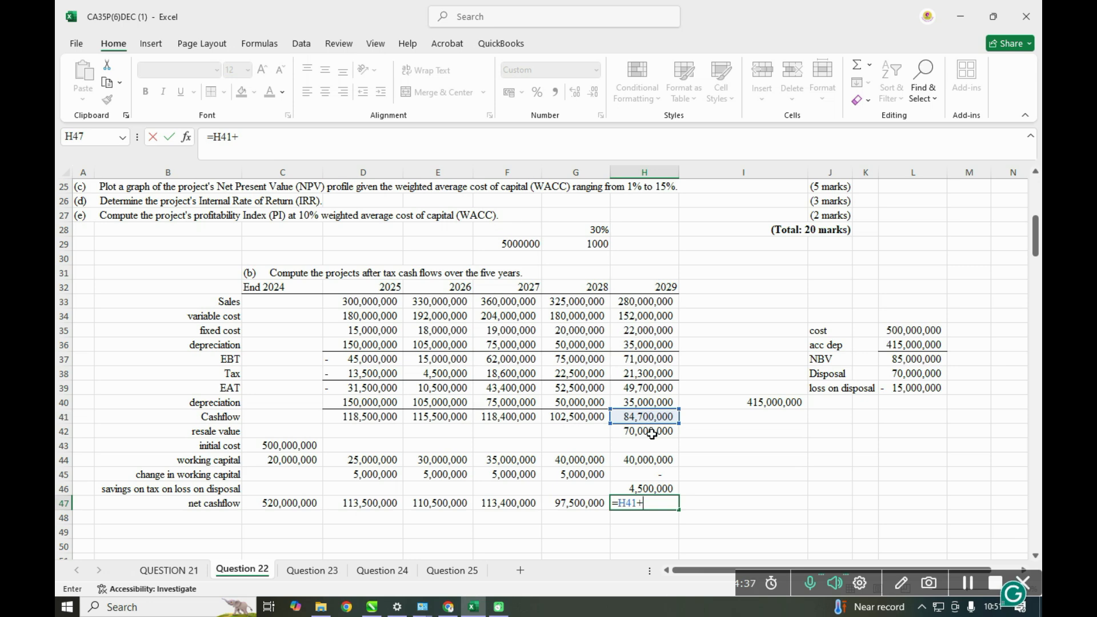
pyautogui.click(652, 433)
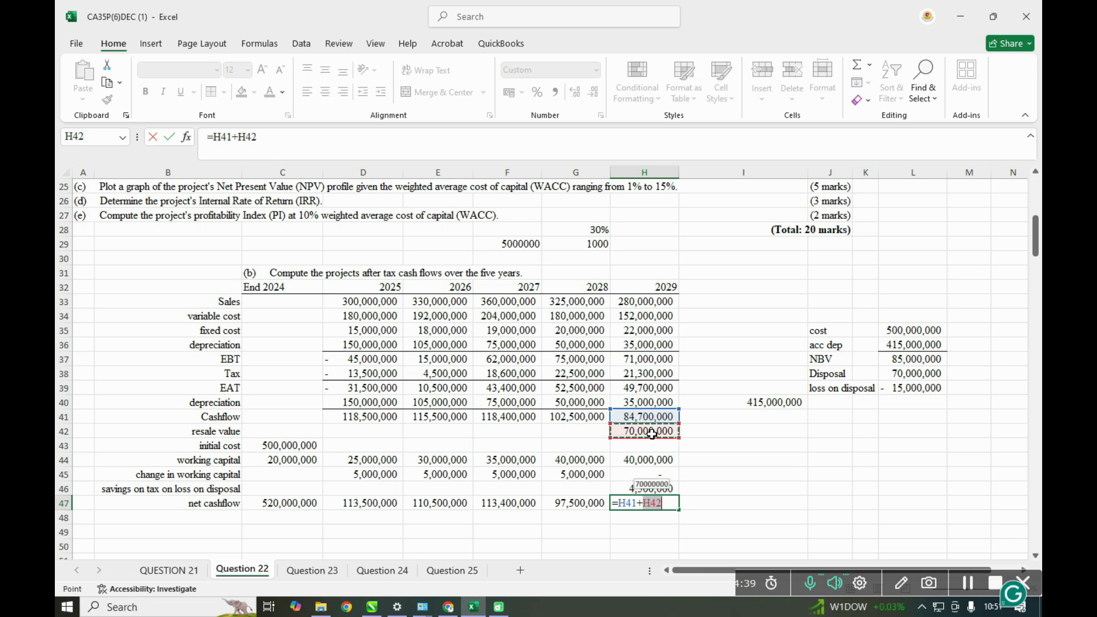
pyautogui.write('+')
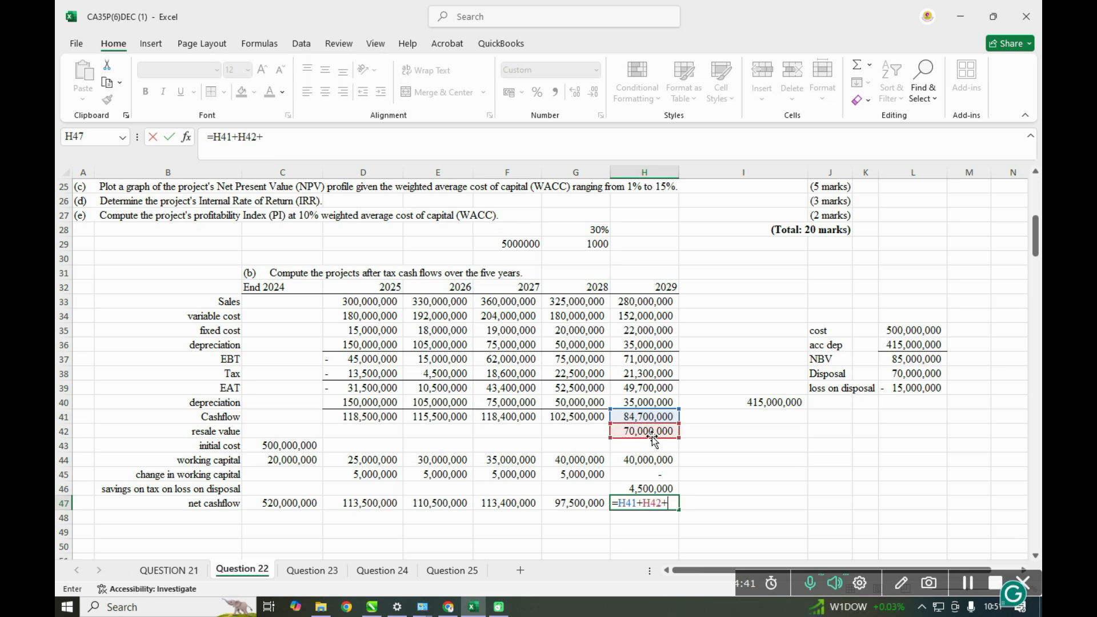
pyautogui.click(646, 459)
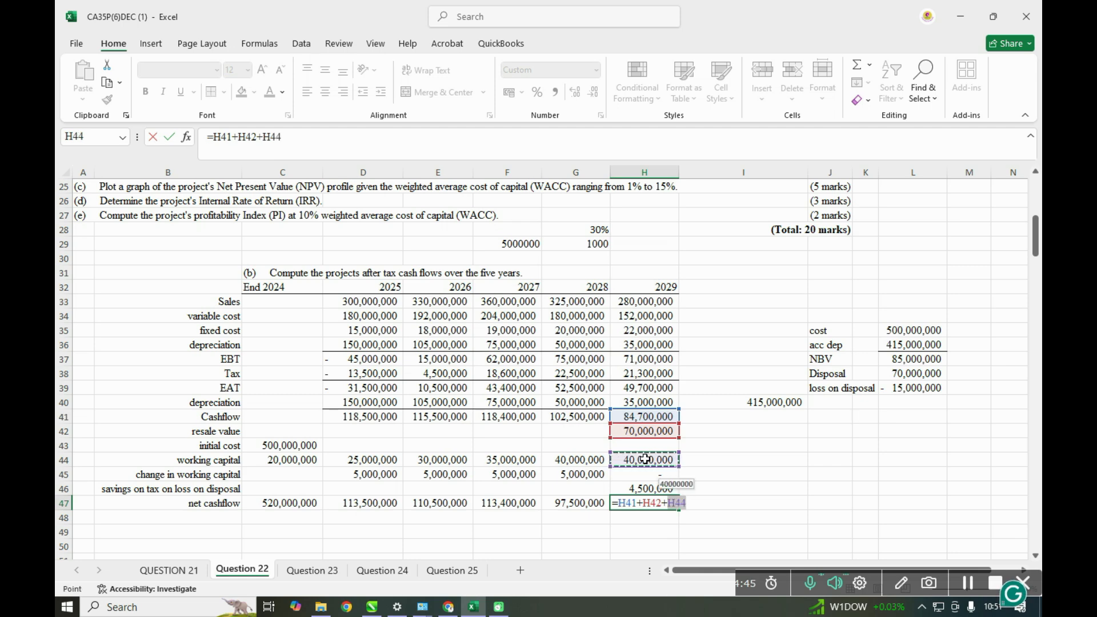
pyautogui.write('+')
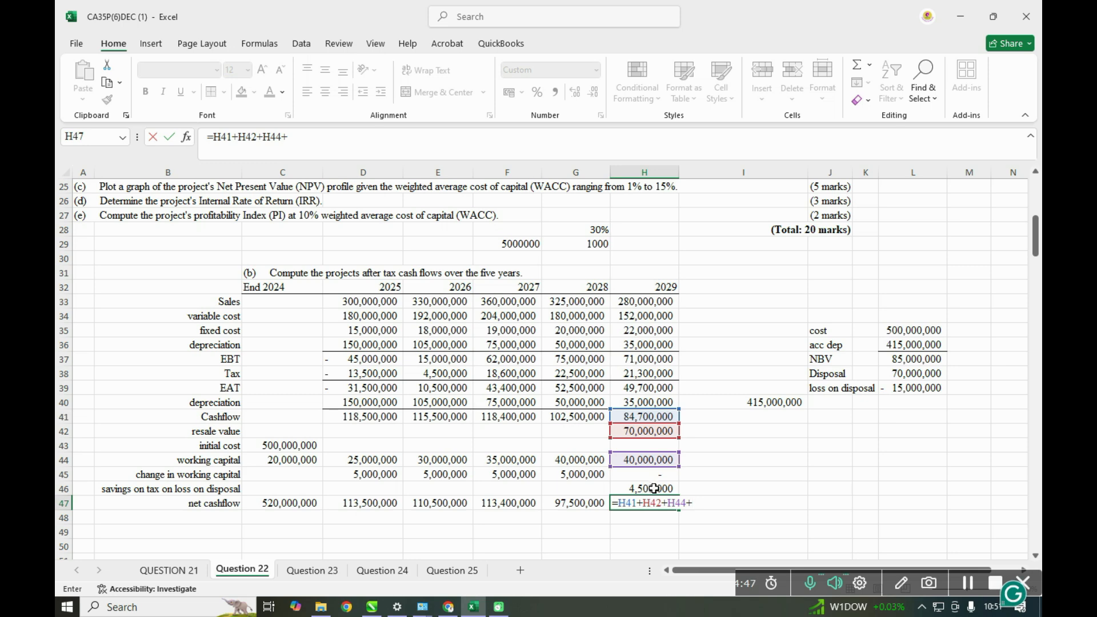
pyautogui.click(654, 486)
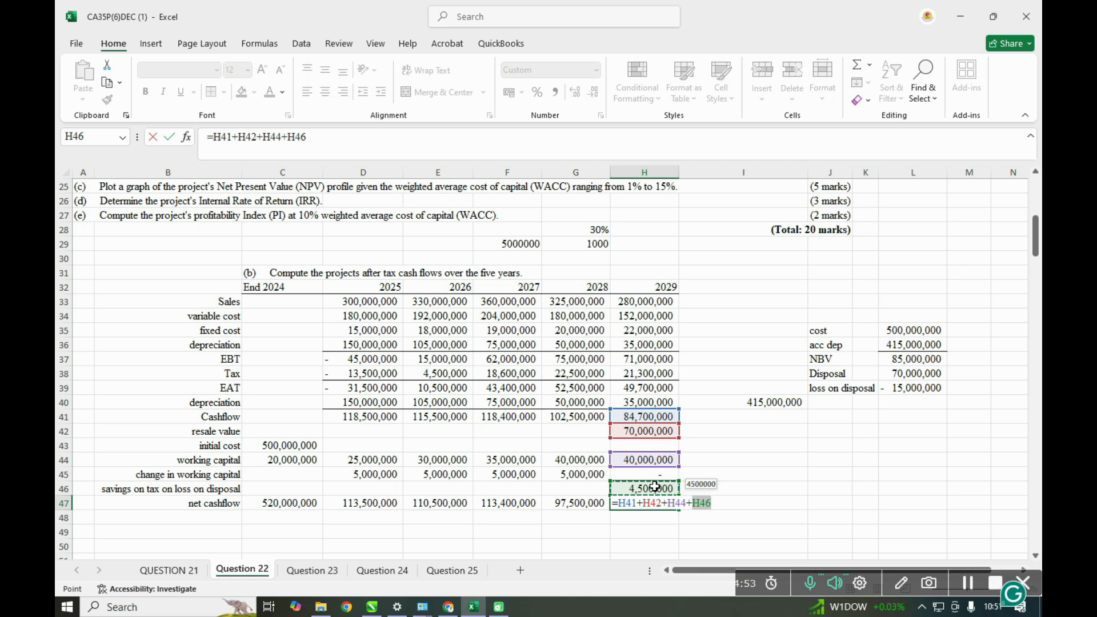
pyautogui.press('Return')
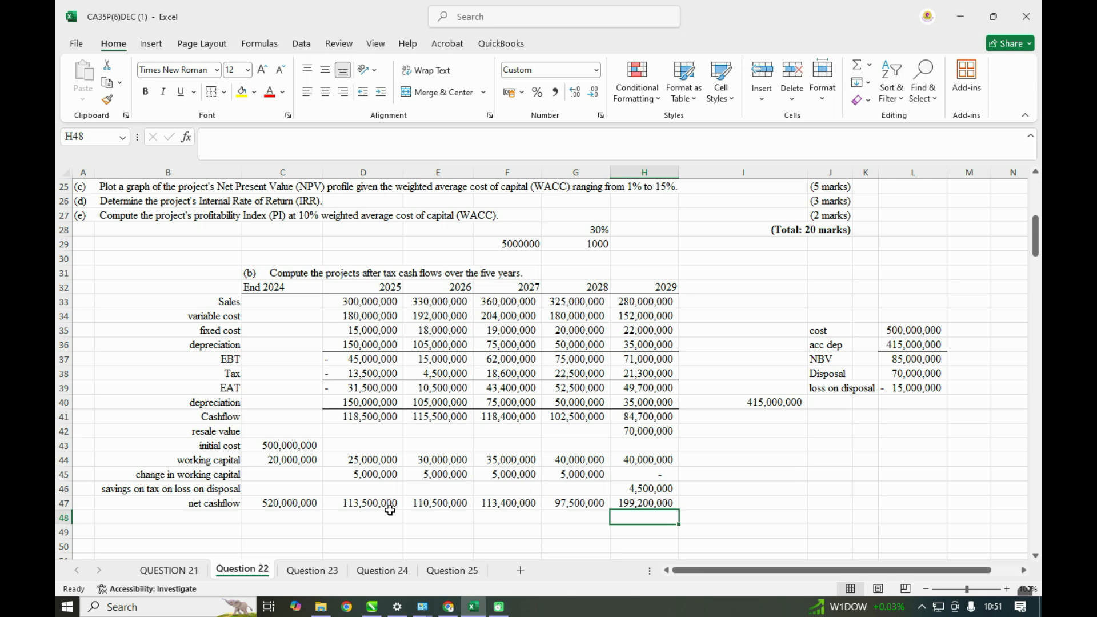
# - Format the net cashflow figures in C47:H47 with a top and double bottom border and bold text
pyautogui.moveTo(260, 503); pyautogui.dragTo(647, 499)
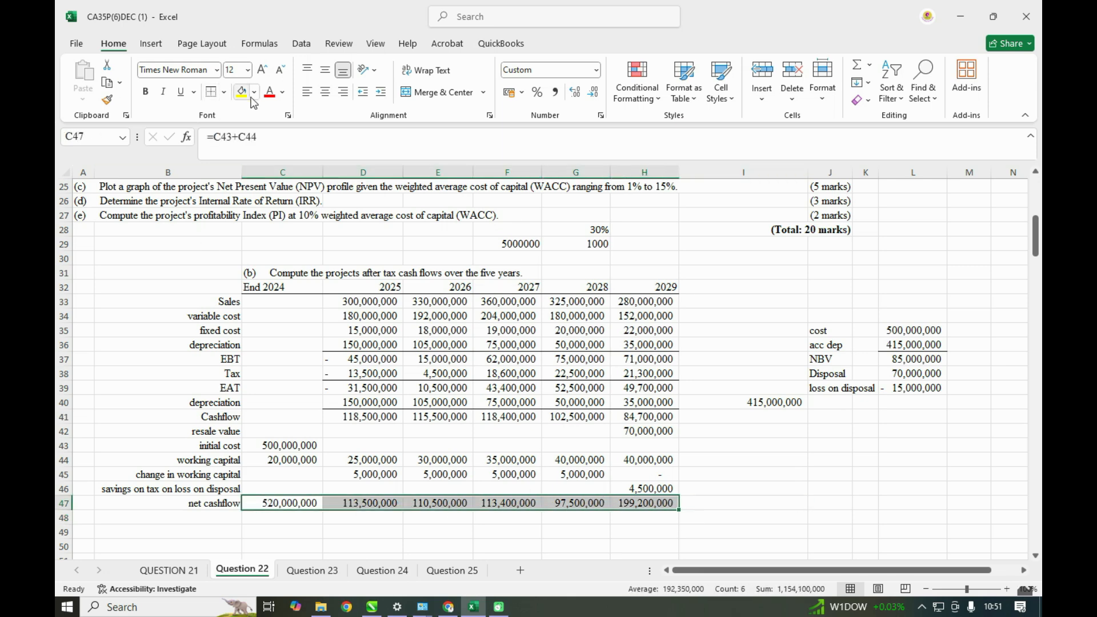
pyautogui.click(223, 92)
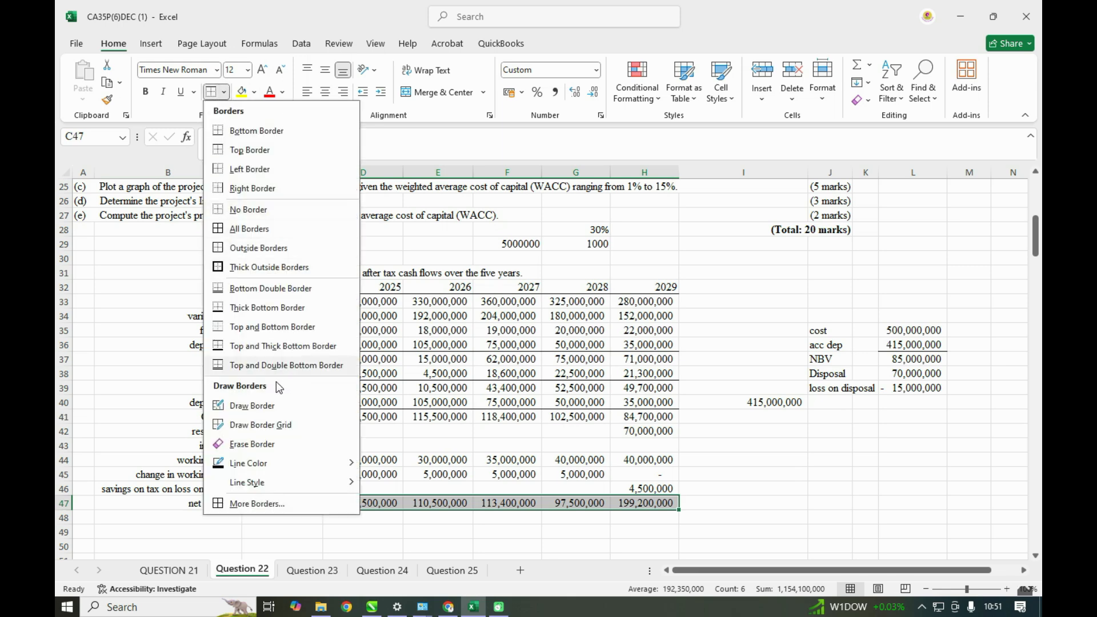
pyautogui.click(262, 366)
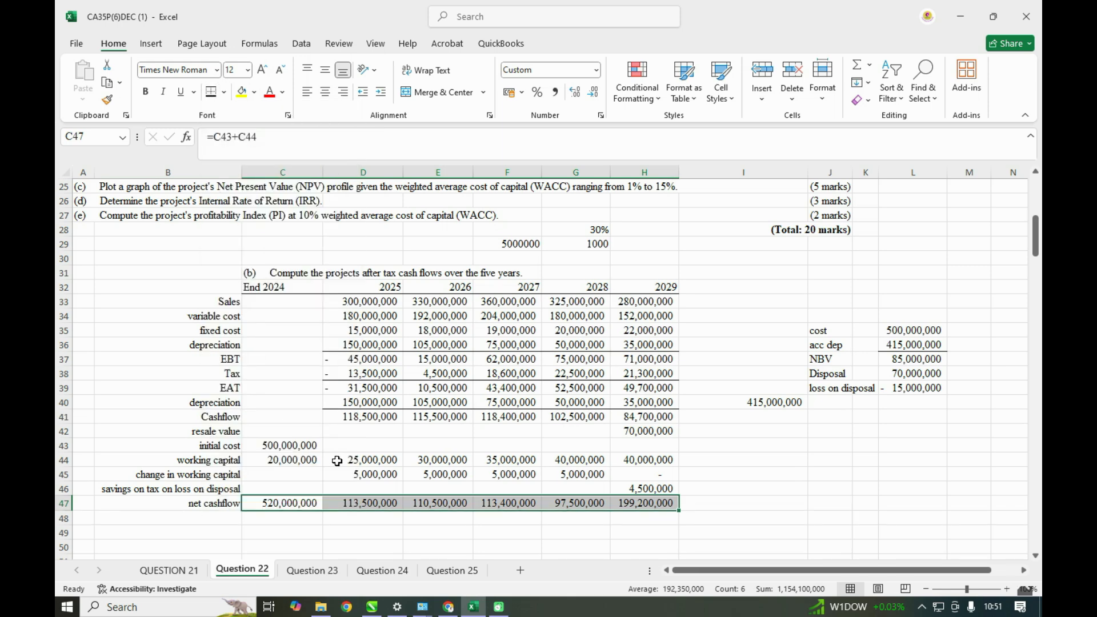
pyautogui.hotkey('ctrl', 'b')
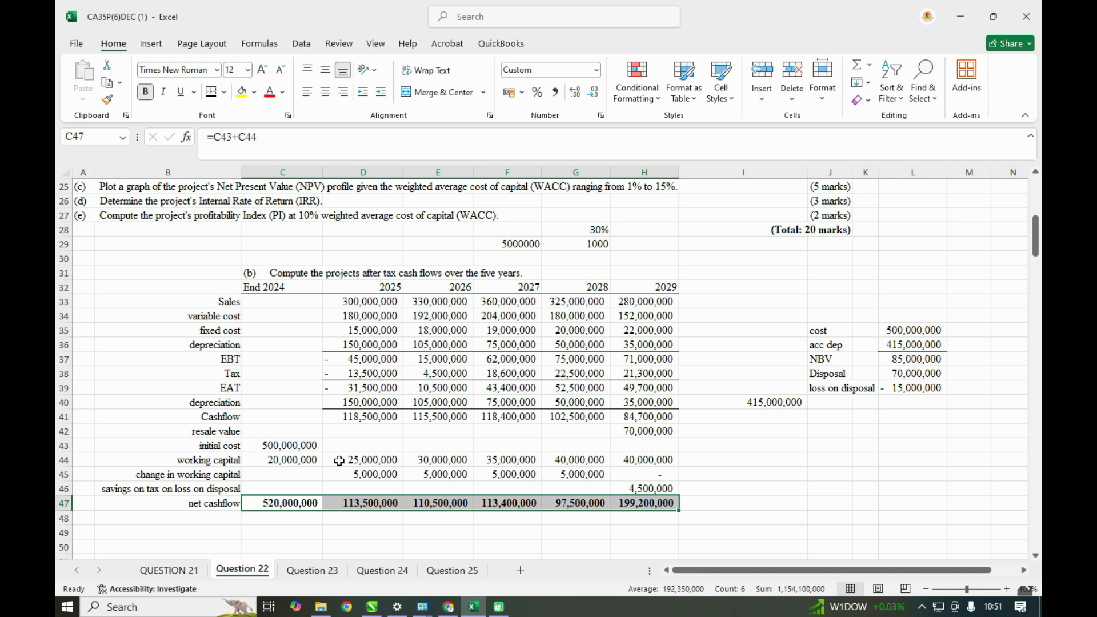
pyautogui.scroll(1, 307, 434)
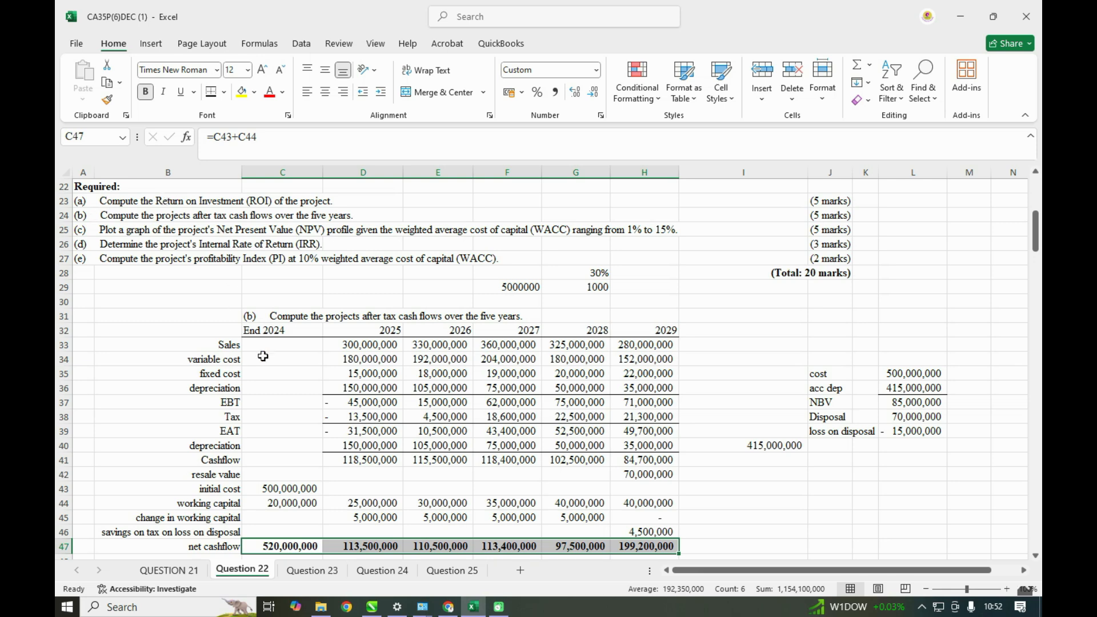
pyautogui.scroll(-3, 465, 488)
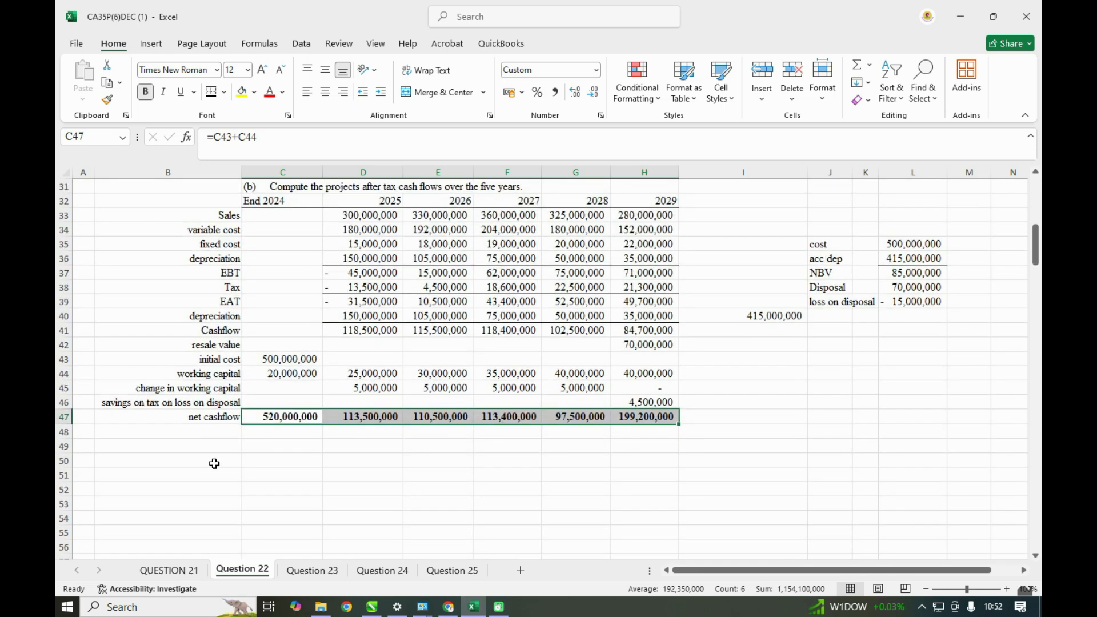
pyautogui.click(214, 464)
pyautogui.write('=')
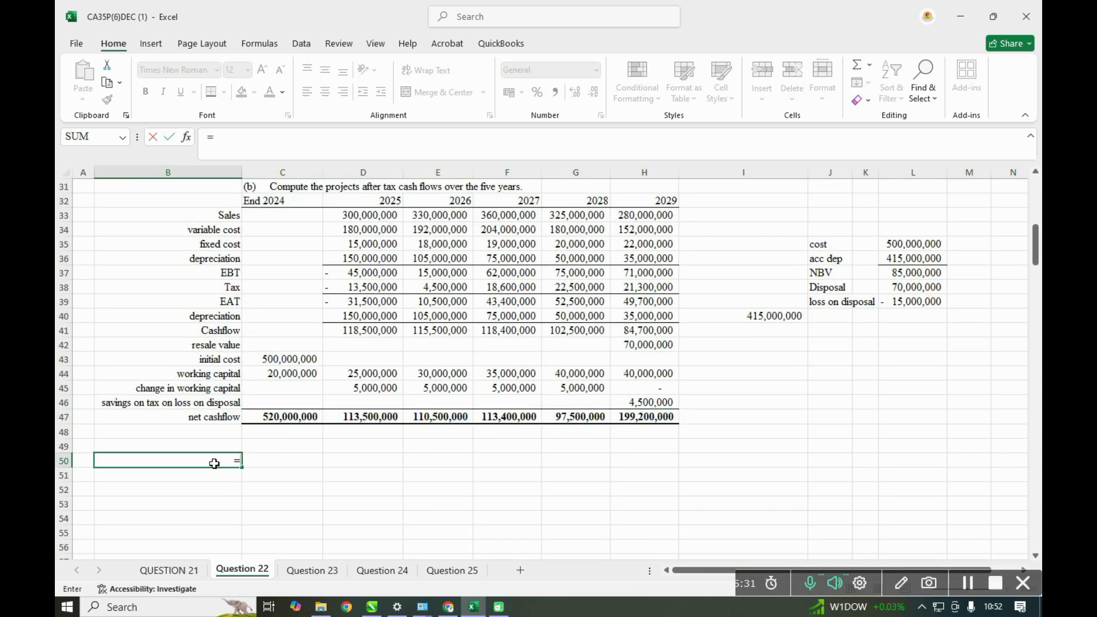
pyautogui.scroll(1, 214, 464)
pyautogui.press('Escape')
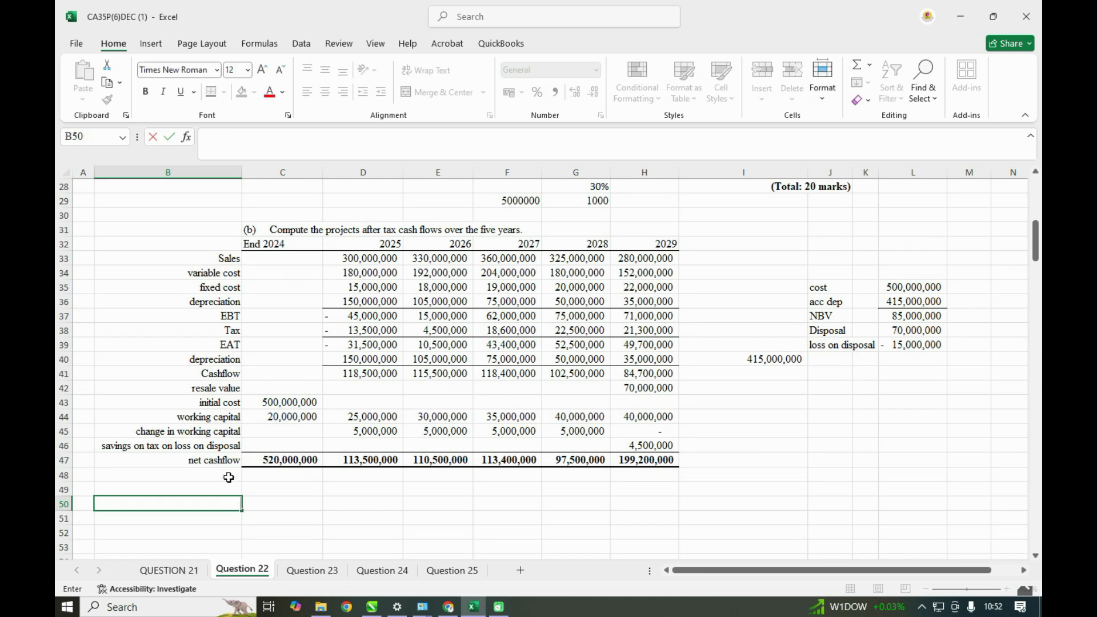
# - Bring requirement (a)'s text into C50 as a heading by referencing cell A23
pyautogui.click(264, 508)
pyautogui.write('=')
pyautogui.scroll(4, 263, 507)
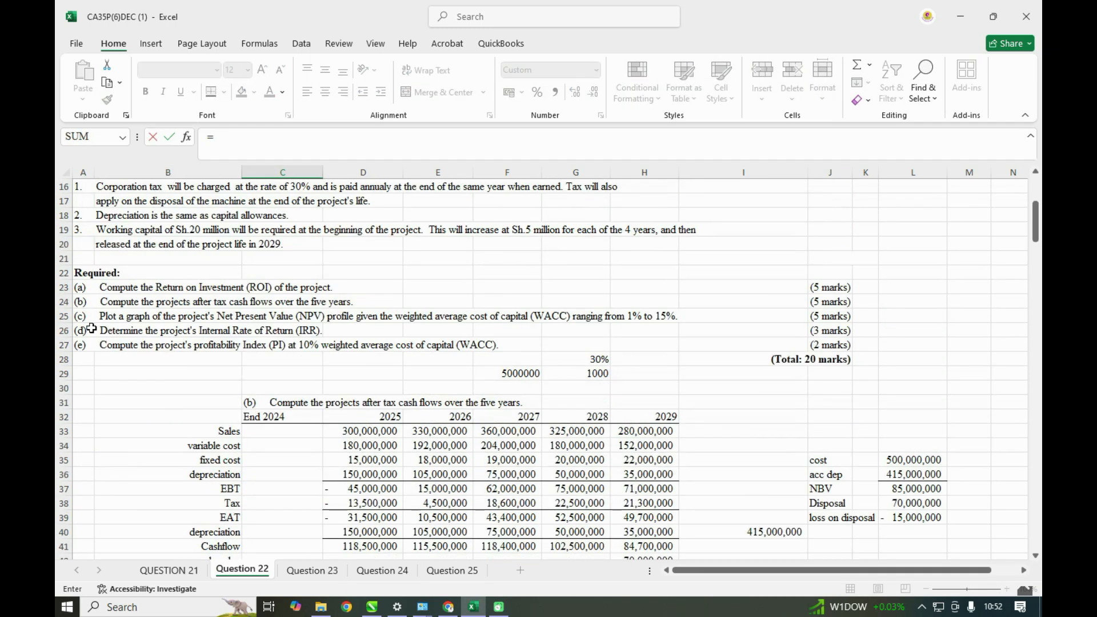
pyautogui.click(84, 287)
pyautogui.press('Return')
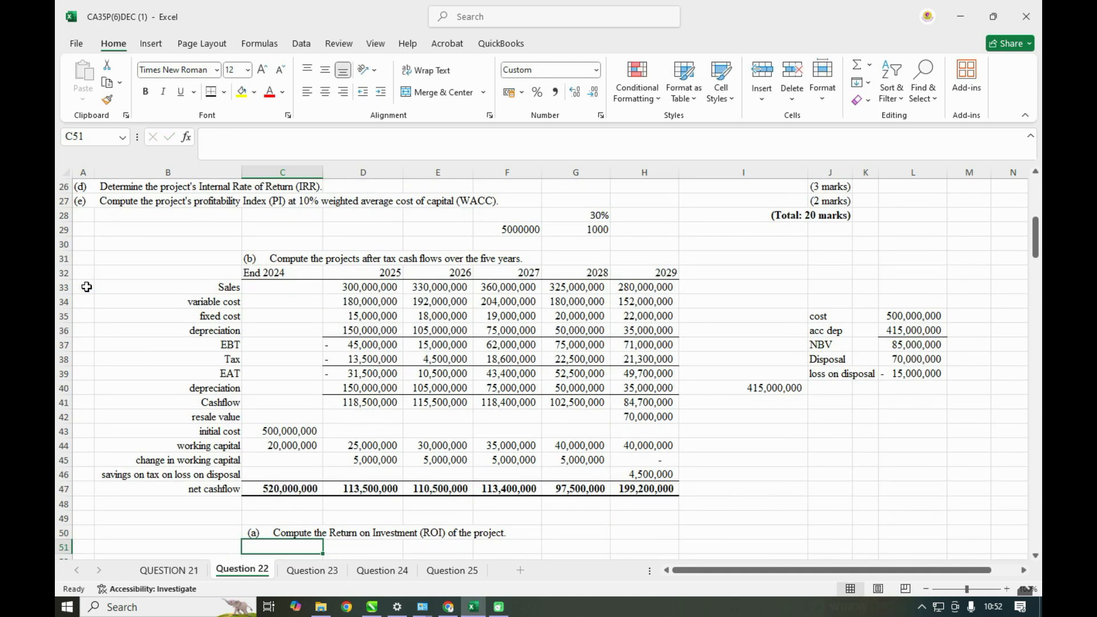
# - Write the ROI formula's numerator in D52 as "ROI=(Net after tax cashflow-initial cost)"
pyautogui.scroll(-1, 86, 287)
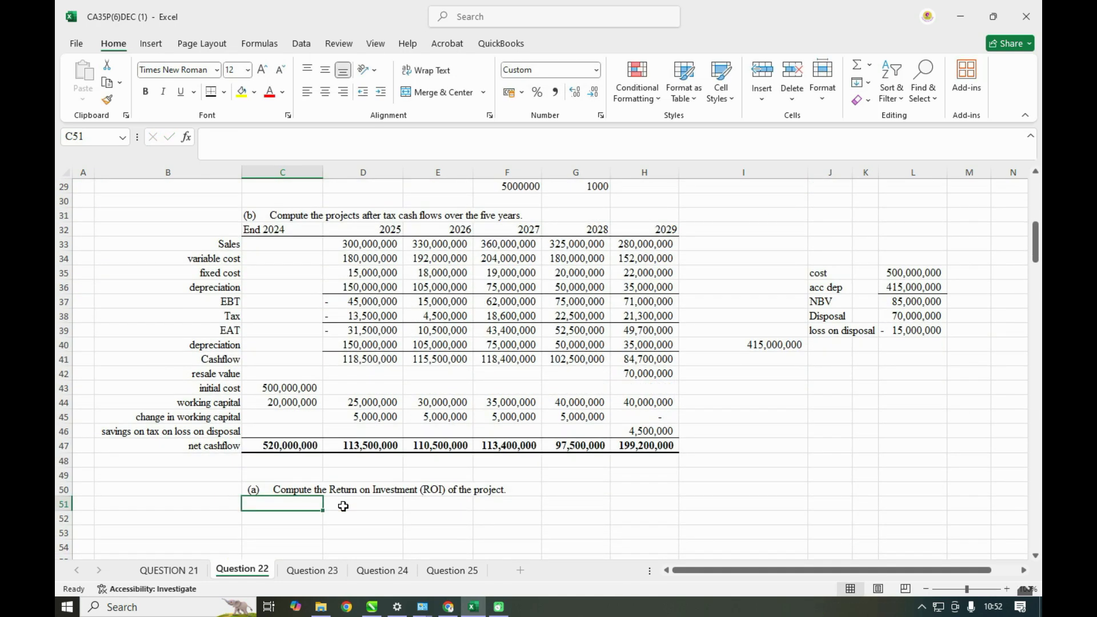
pyautogui.click(343, 517)
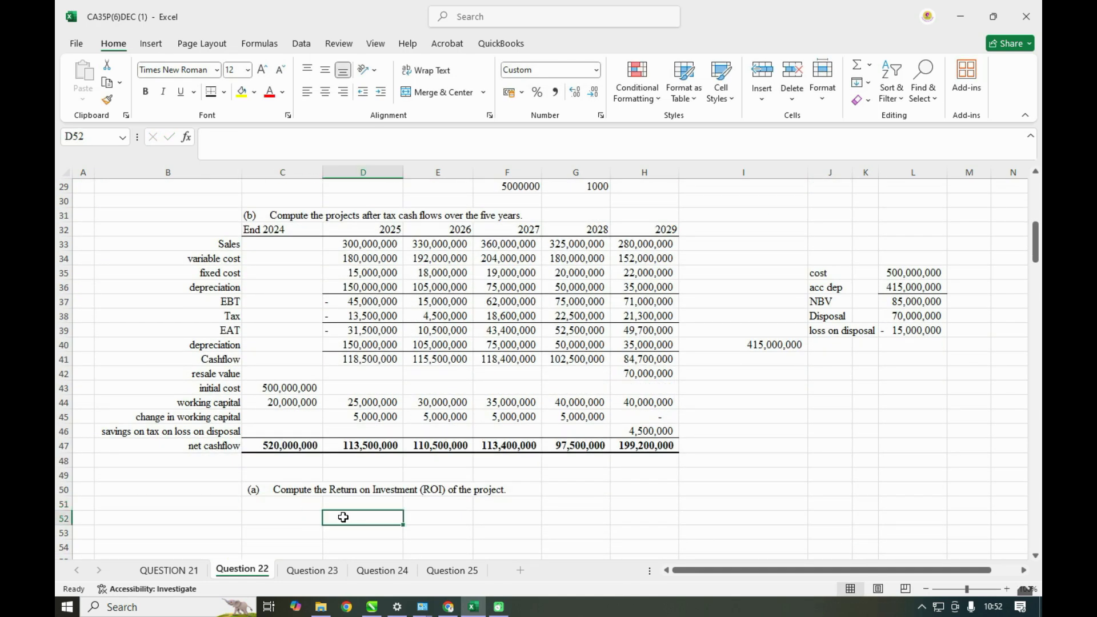
pyautogui.write('ROI')
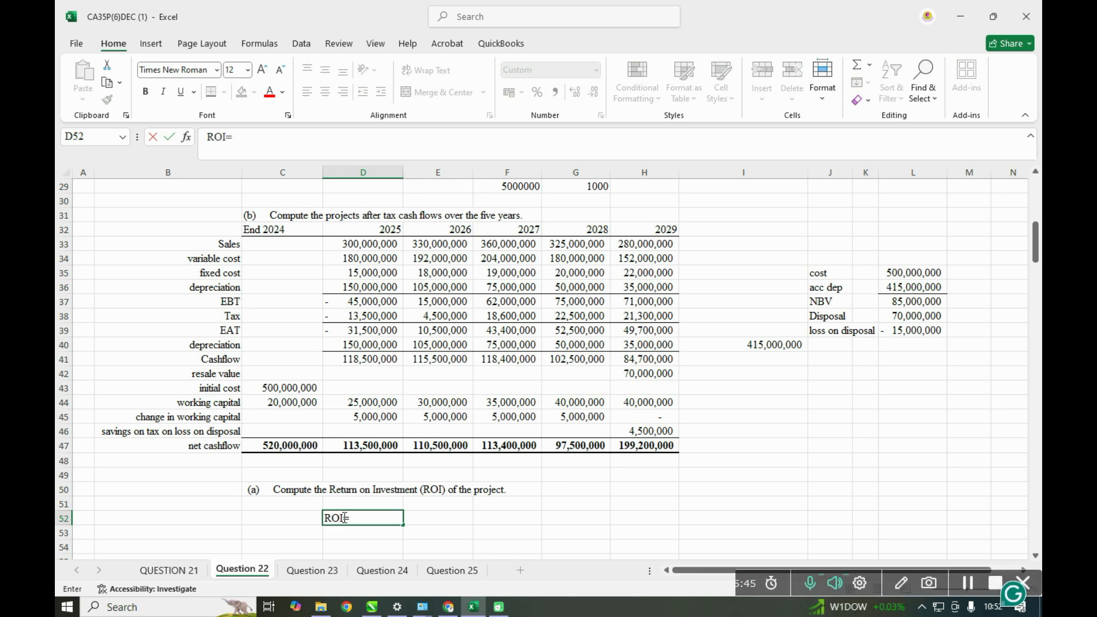
pyautogui.write('=NEt after tax cashflow-initial cost')
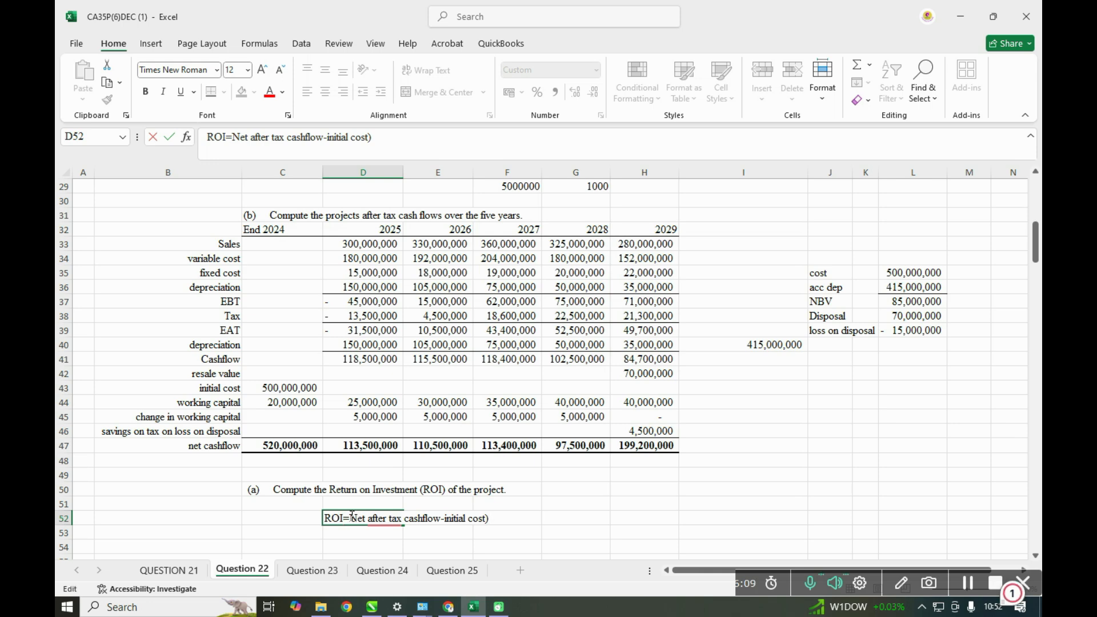
pyautogui.write('(')
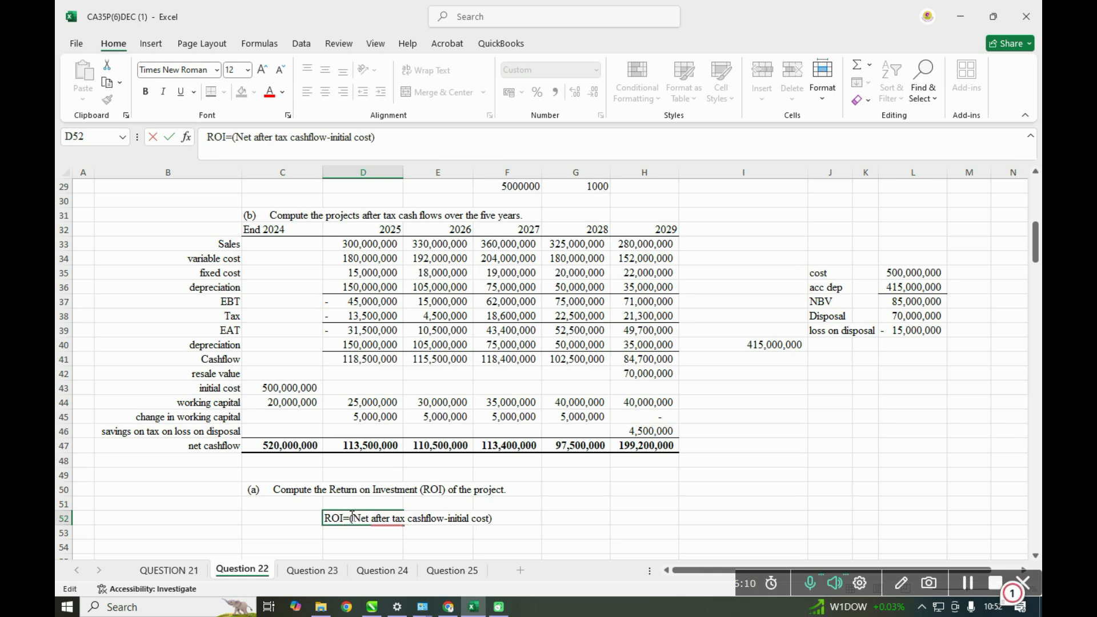
pyautogui.click(396, 530)
# - Enter "initial cost" in E53 as the denominator of the ROI formula
pyautogui.click(427, 531)
pyautogui.write('in')
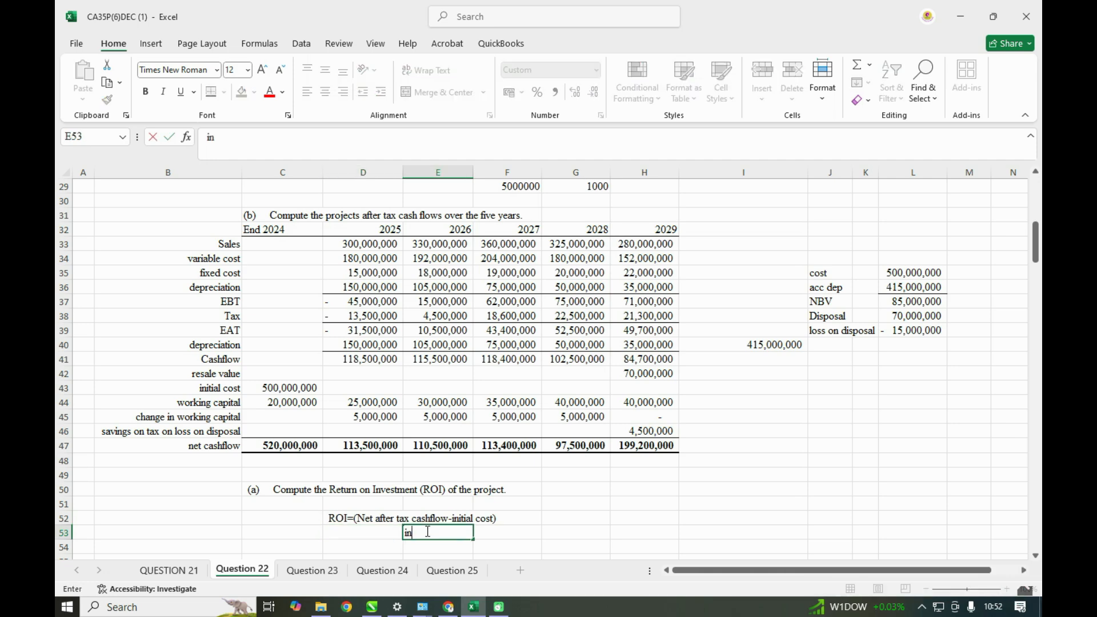
pyautogui.write('itial')
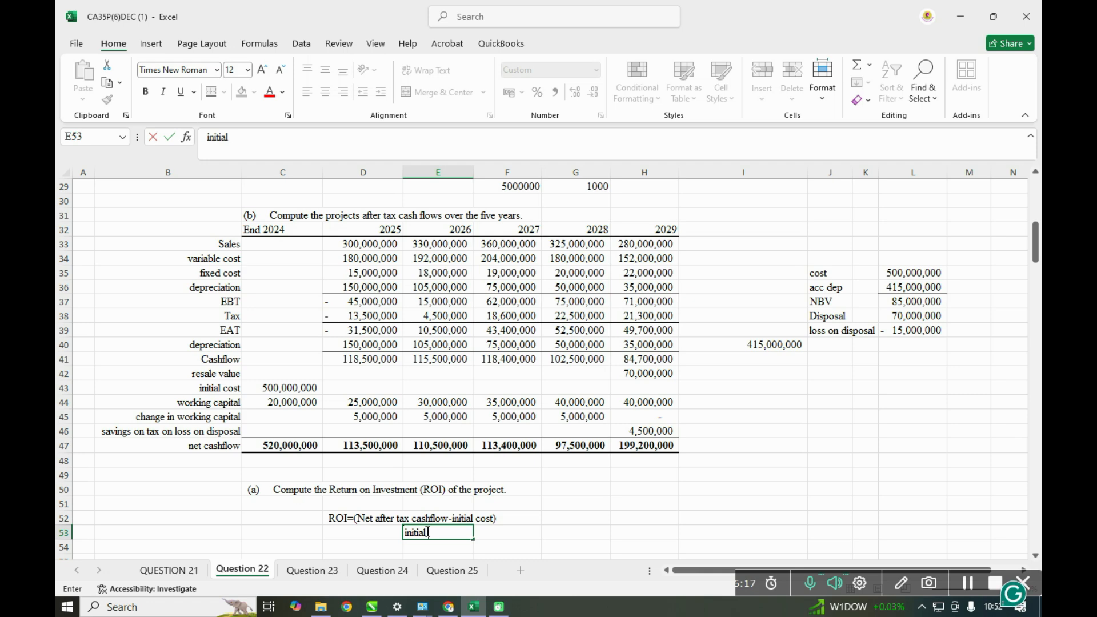
pyautogui.write(' cost')
# - Add a bottom border to E52 as the fraction line between the ROI numerator and denominator
pyautogui.click(369, 519)
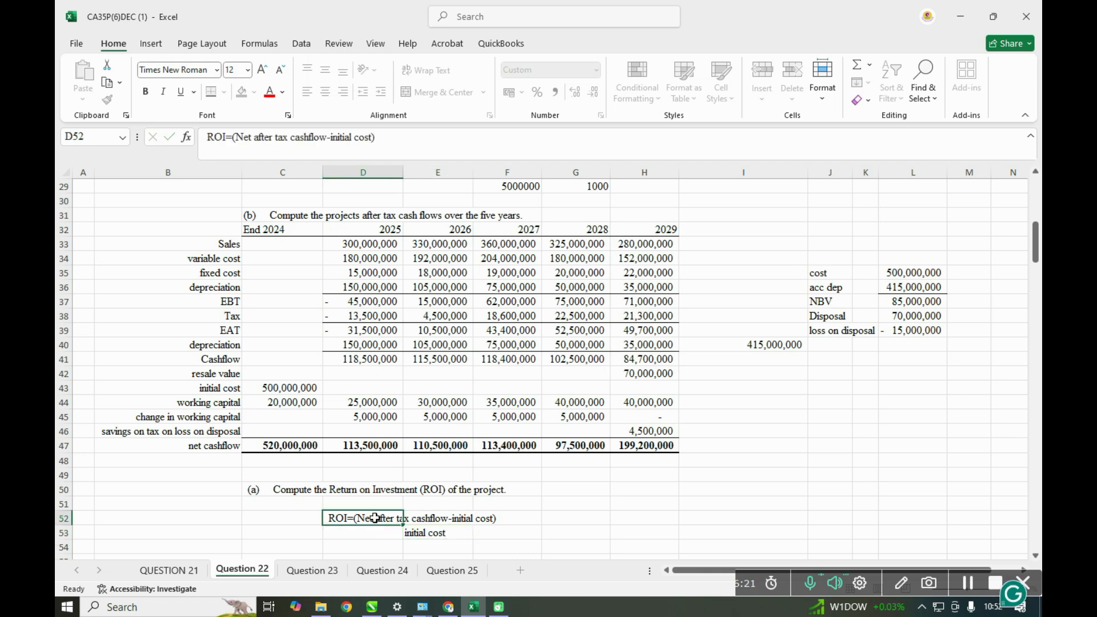
pyautogui.click(480, 516)
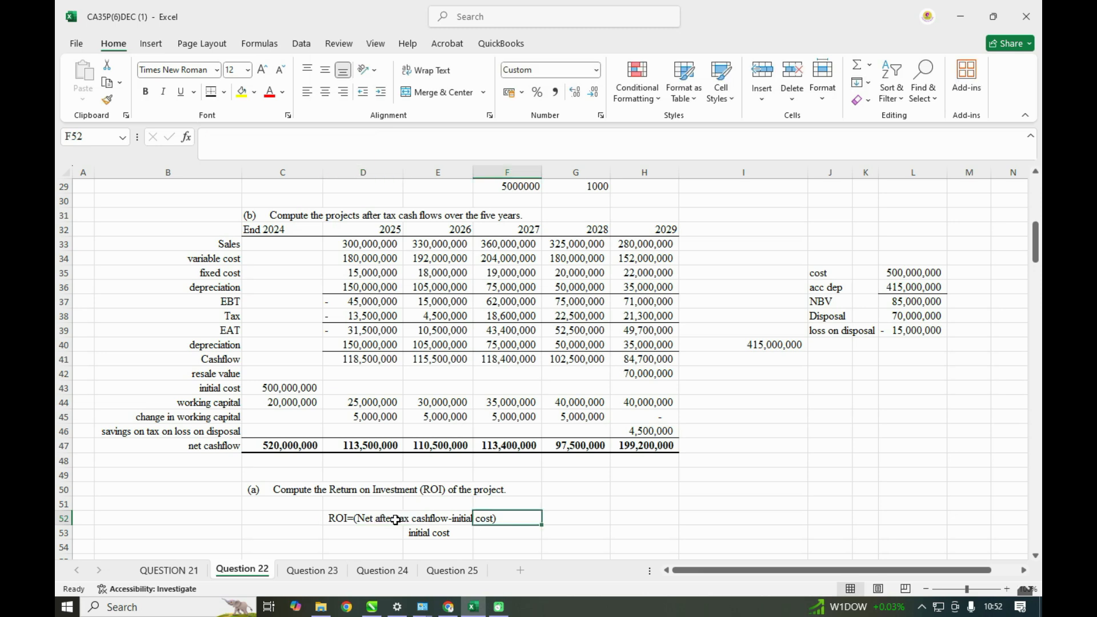
pyautogui.click(386, 519)
pyautogui.click(430, 519)
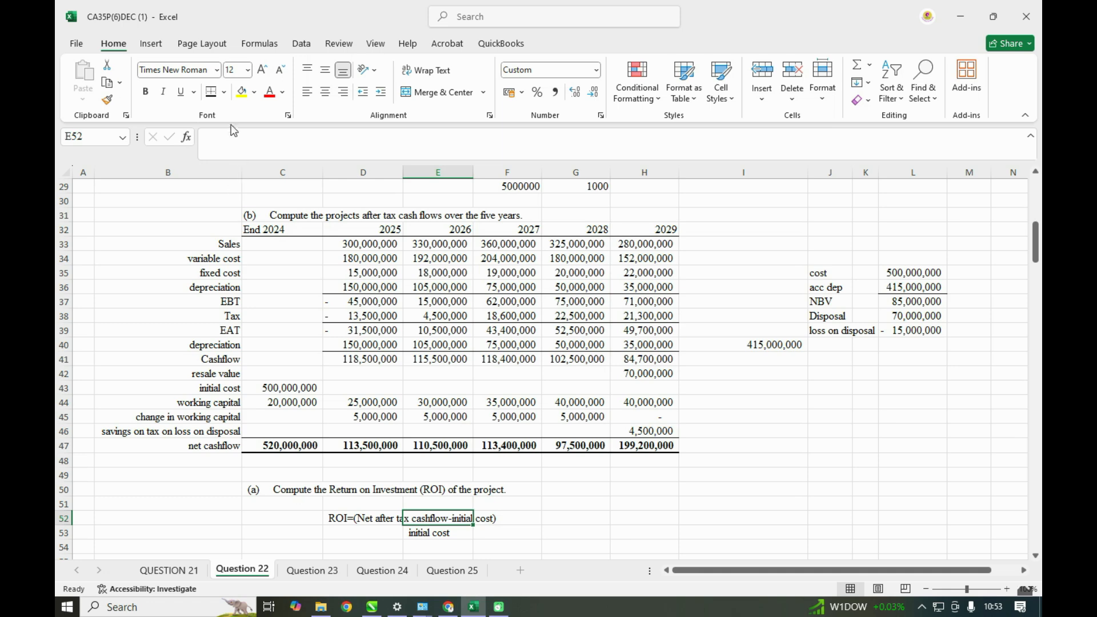
pyautogui.click(223, 92)
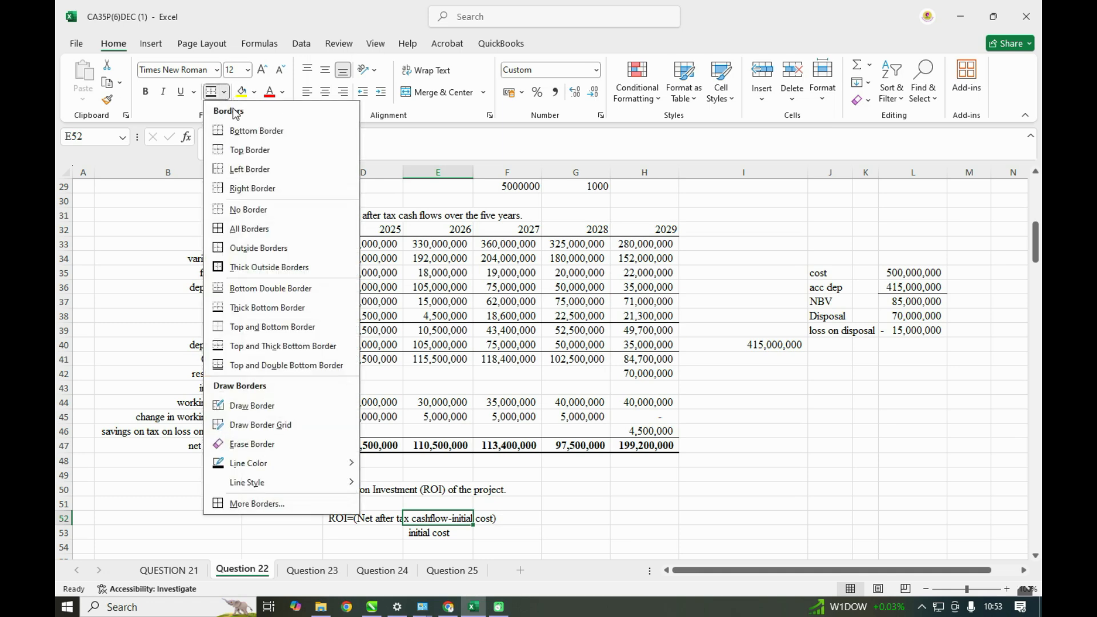
pyautogui.click(239, 131)
pyautogui.click(512, 523)
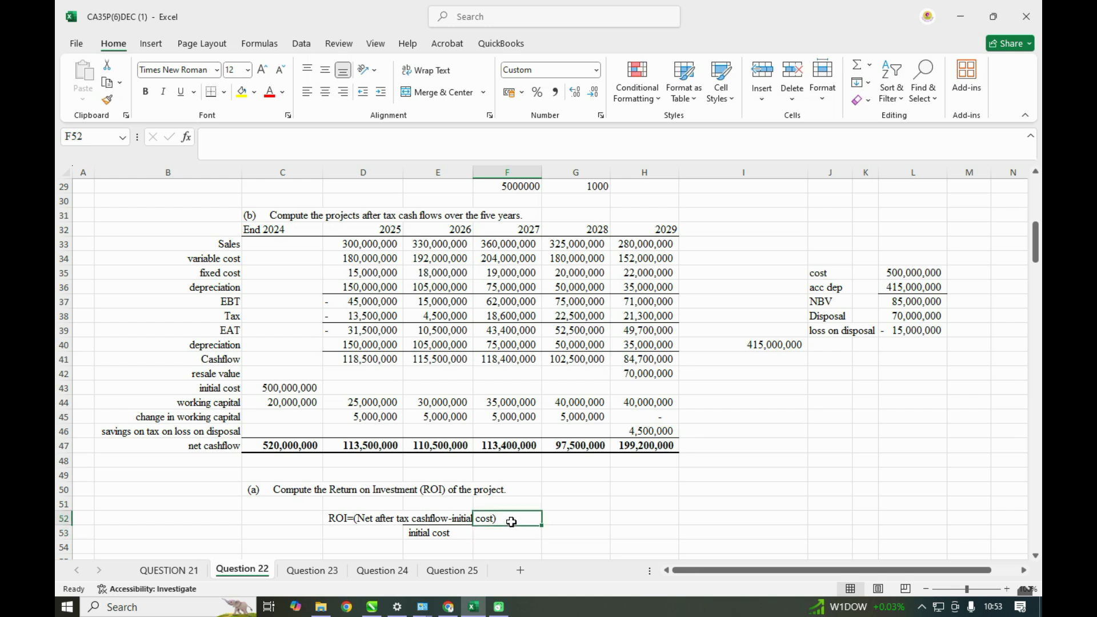
pyautogui.click(509, 533)
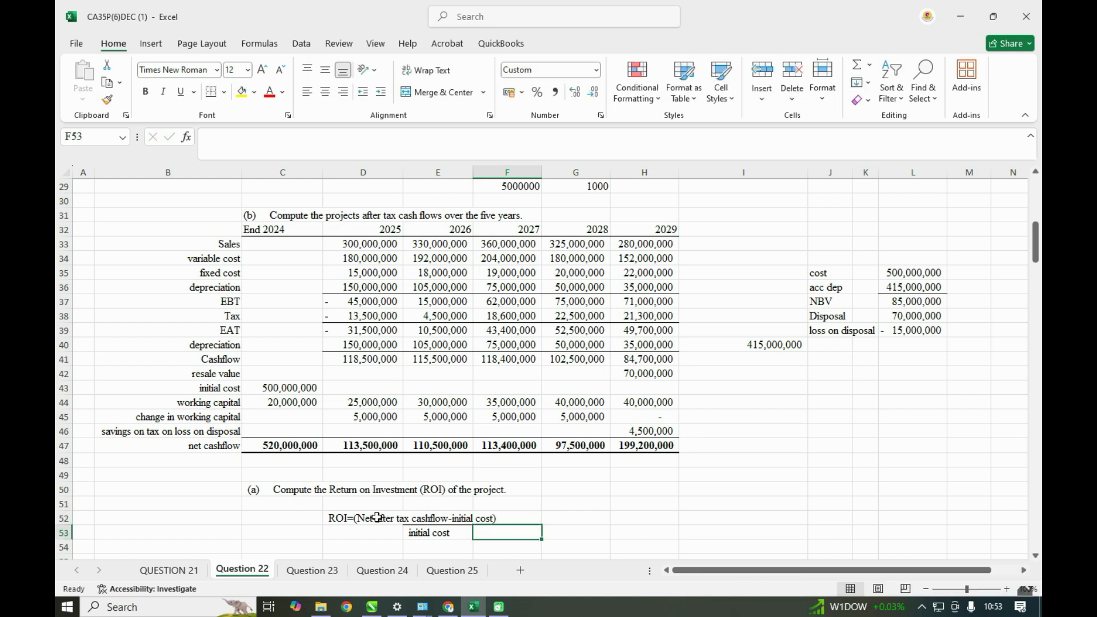
# - Append "*100" to the end of the ROI formula text in D52
pyautogui.click(376, 517)
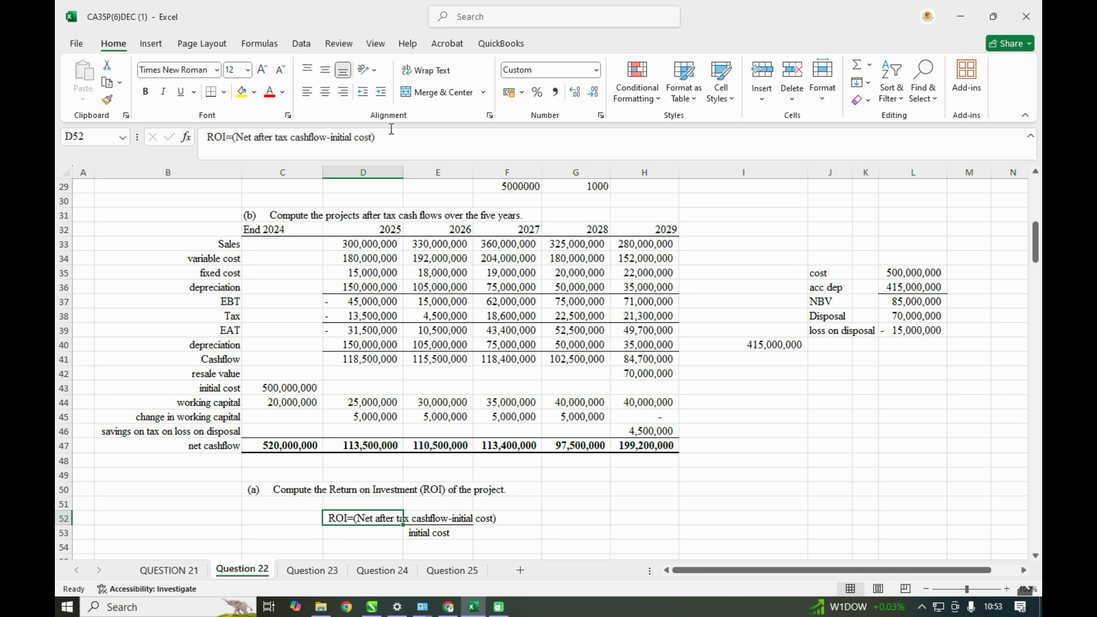
pyautogui.click(386, 143)
pyautogui.write('*100')
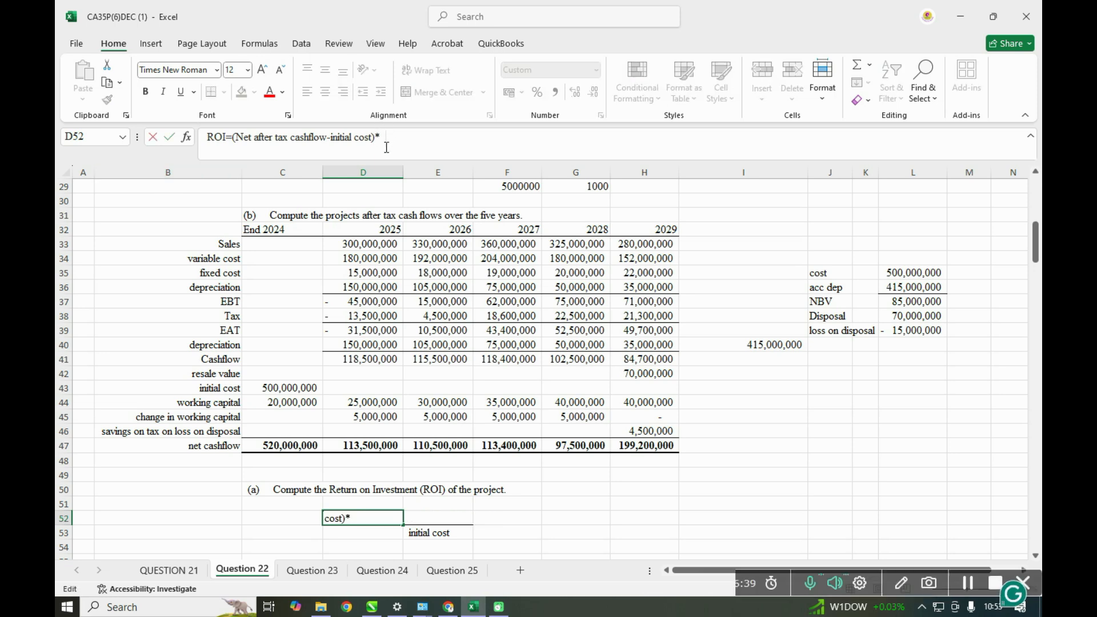
pyautogui.click(539, 532)
# - Label D55 as "after tax net cashflow"
pyautogui.scroll(-1, 345, 541)
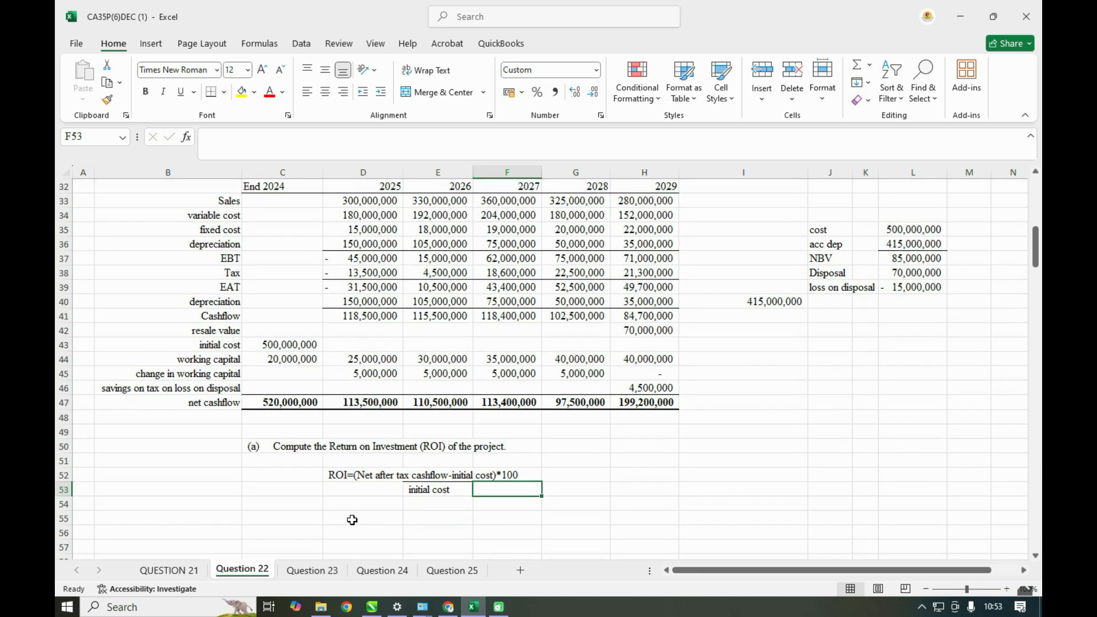
pyautogui.click(355, 518)
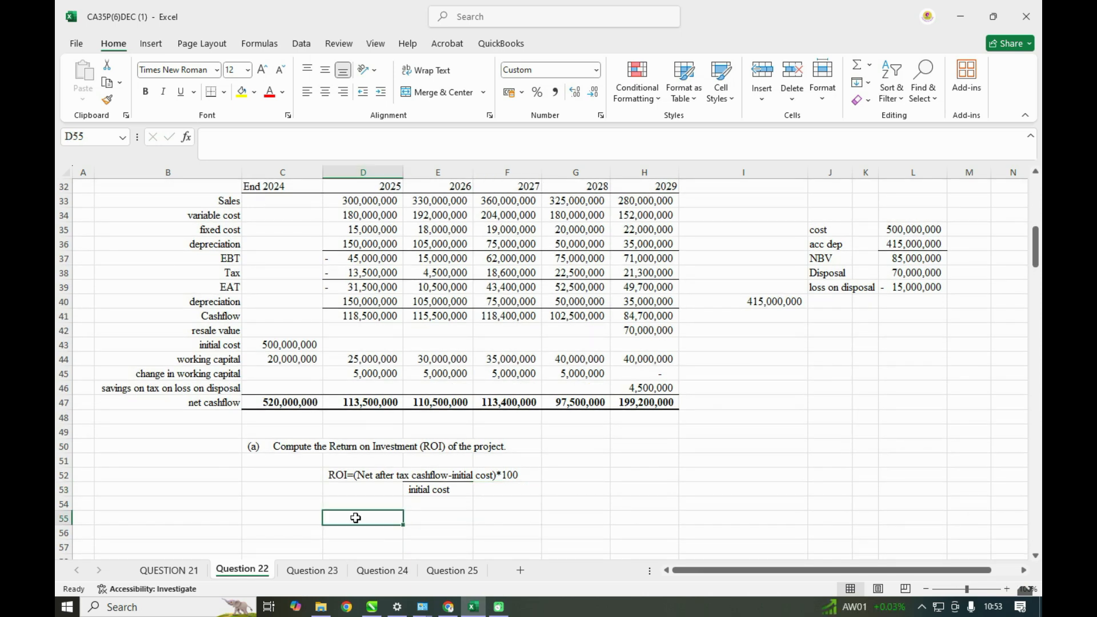
pyautogui.write('af')
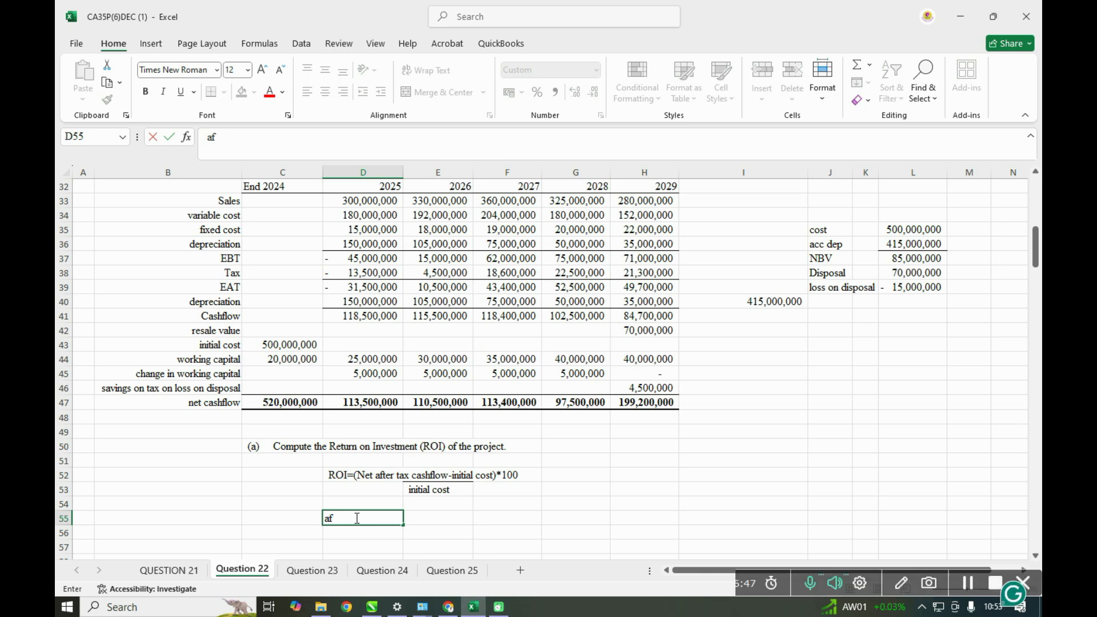
pyautogui.write('ter tax ca')
pyautogui.write('net cashflow')
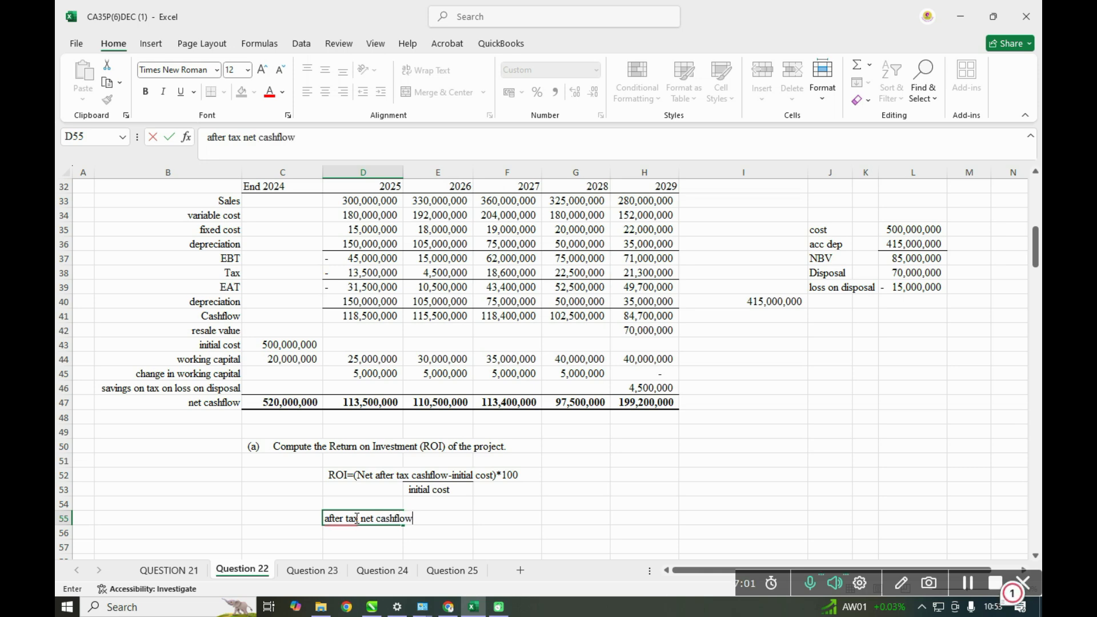
pyautogui.click(452, 548)
# - Compute the total after-tax net cashflow in F55 as the sum of D47:H47
pyautogui.click(488, 519)
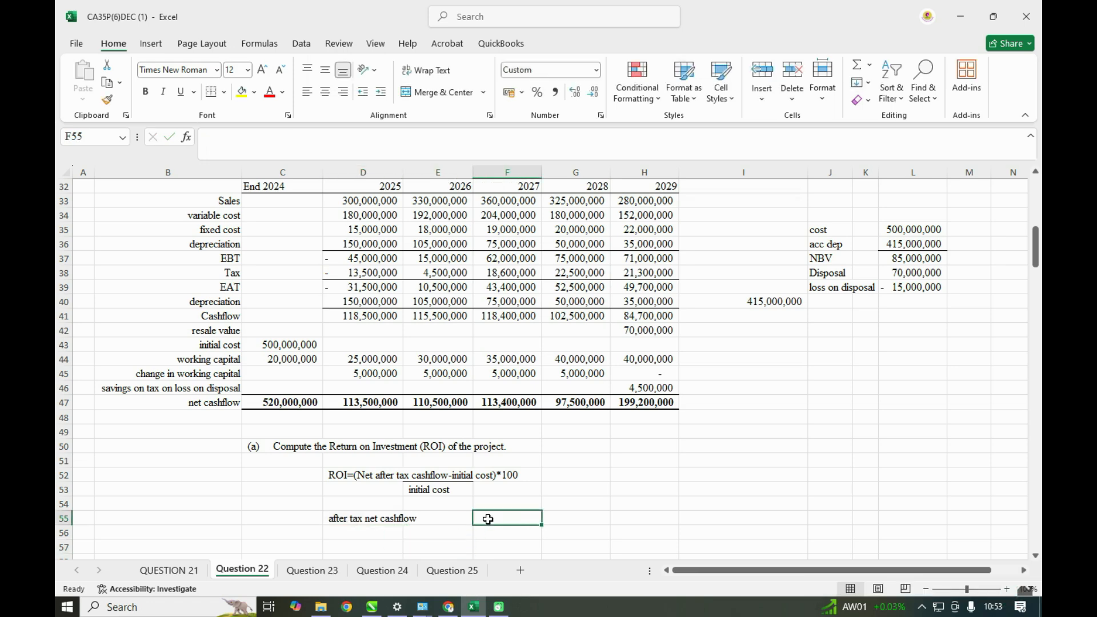
pyautogui.write('=')
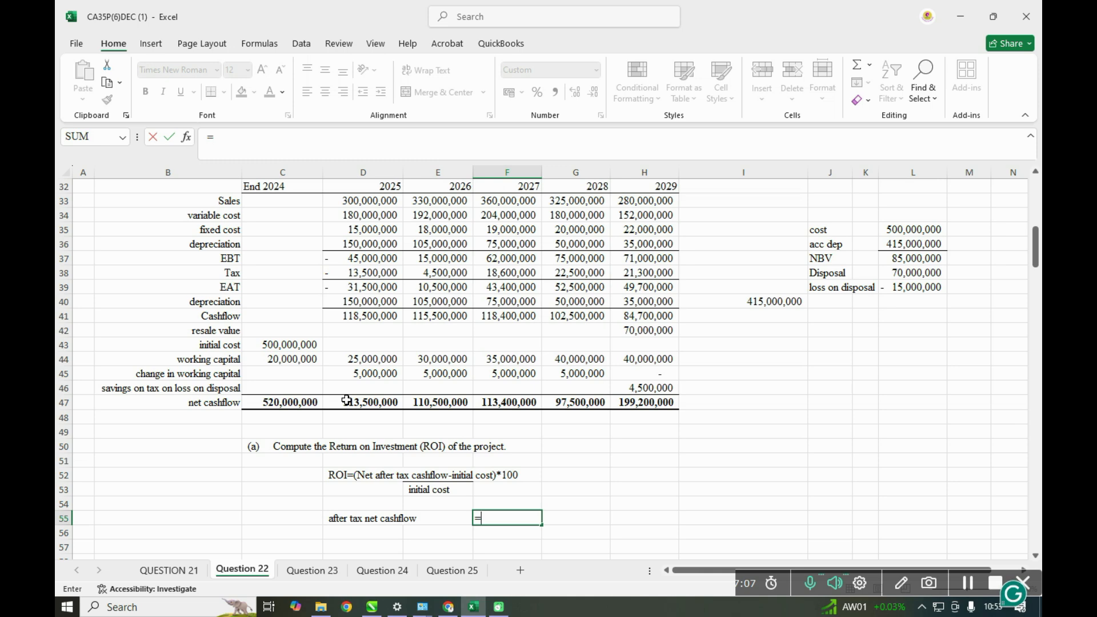
pyautogui.press('Escape')
pyautogui.press('Escape')
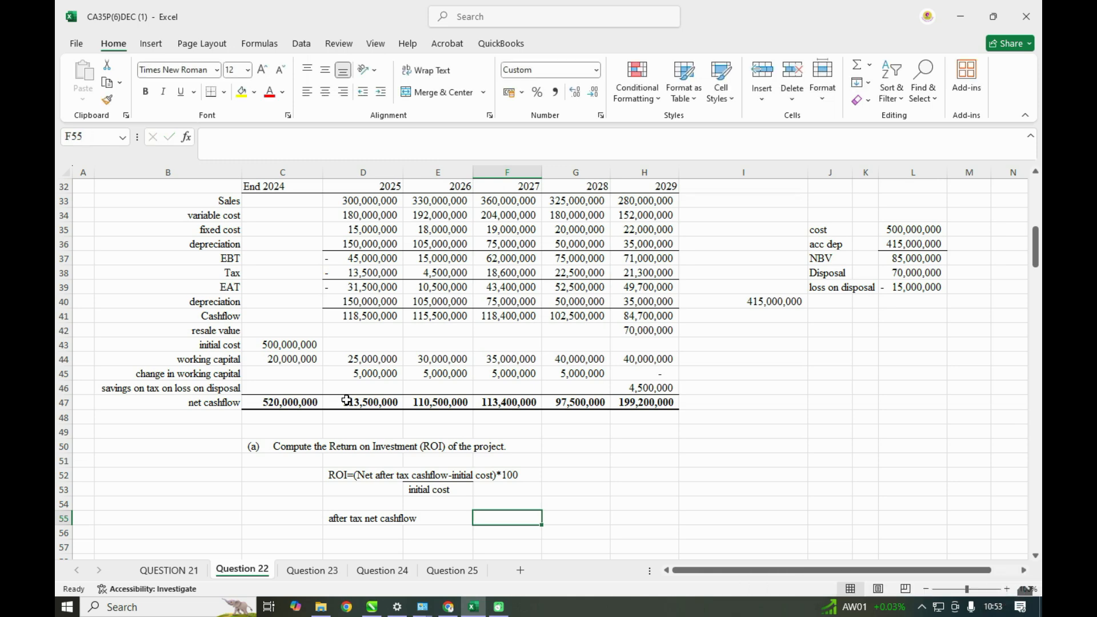
pyautogui.write('=SUM(')
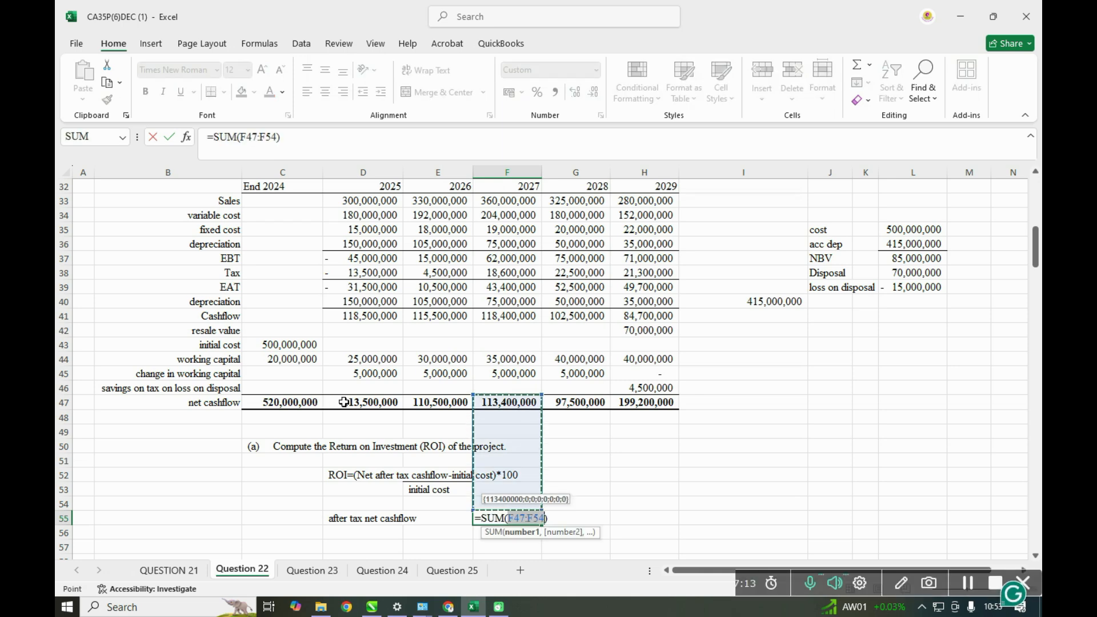
pyautogui.click(348, 401)
pyautogui.moveTo(348, 402); pyautogui.dragTo(617, 403)
pyautogui.press('Return')
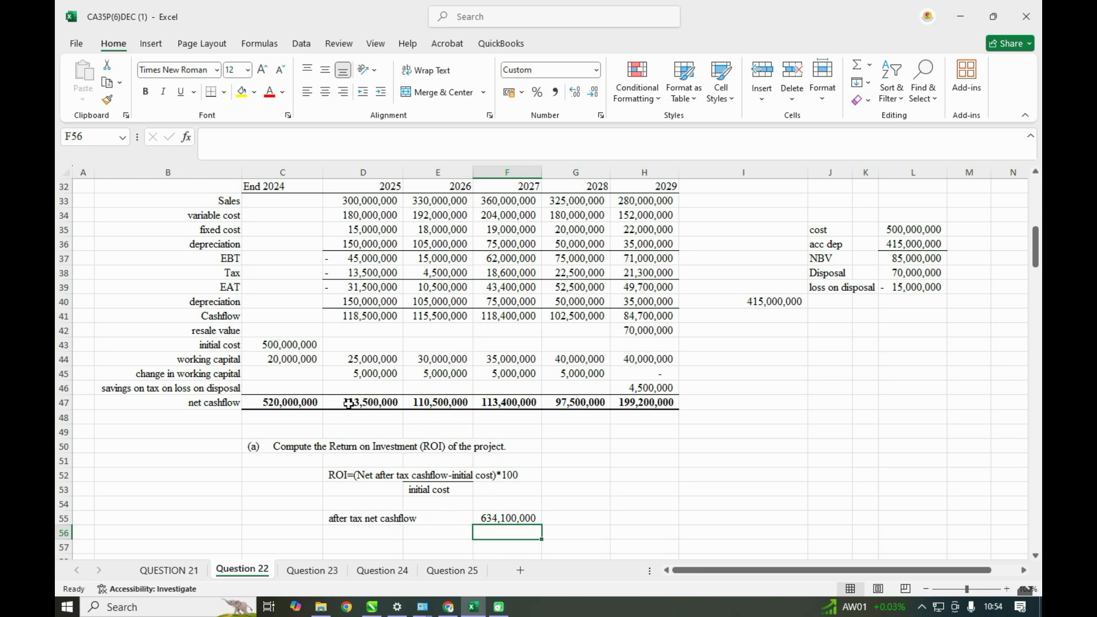
# - Label E57 as "ROI"
pyautogui.click(422, 548)
pyautogui.write('R')
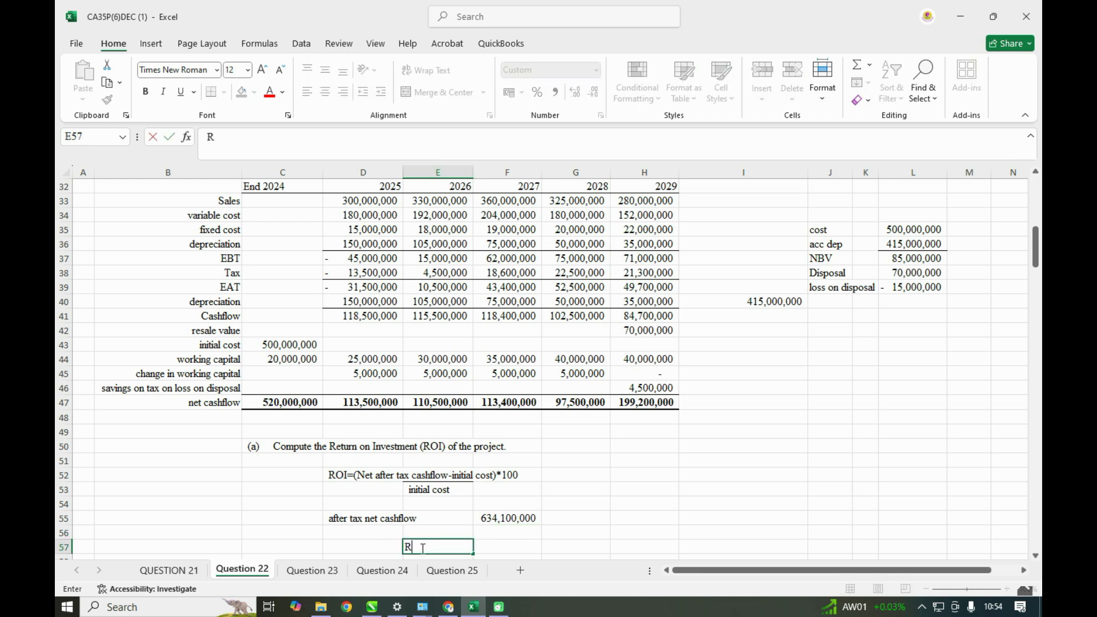
pyautogui.write('OI')
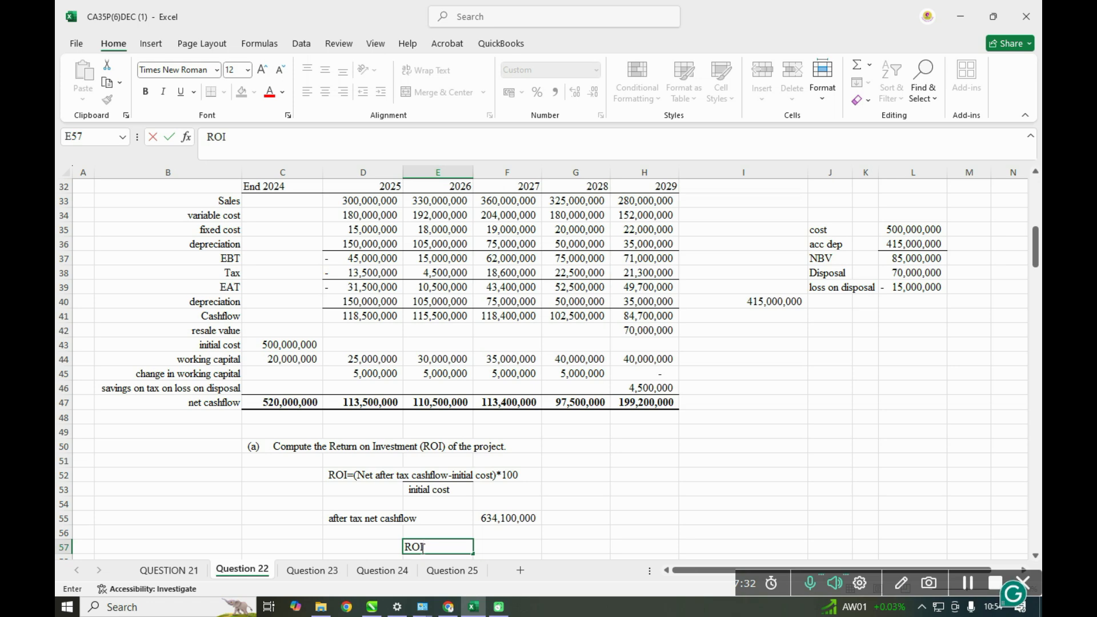
# - Compute the ROI in F57 with the formula =(F55-C47)/C47
pyautogui.click(483, 550)
pyautogui.write('=')
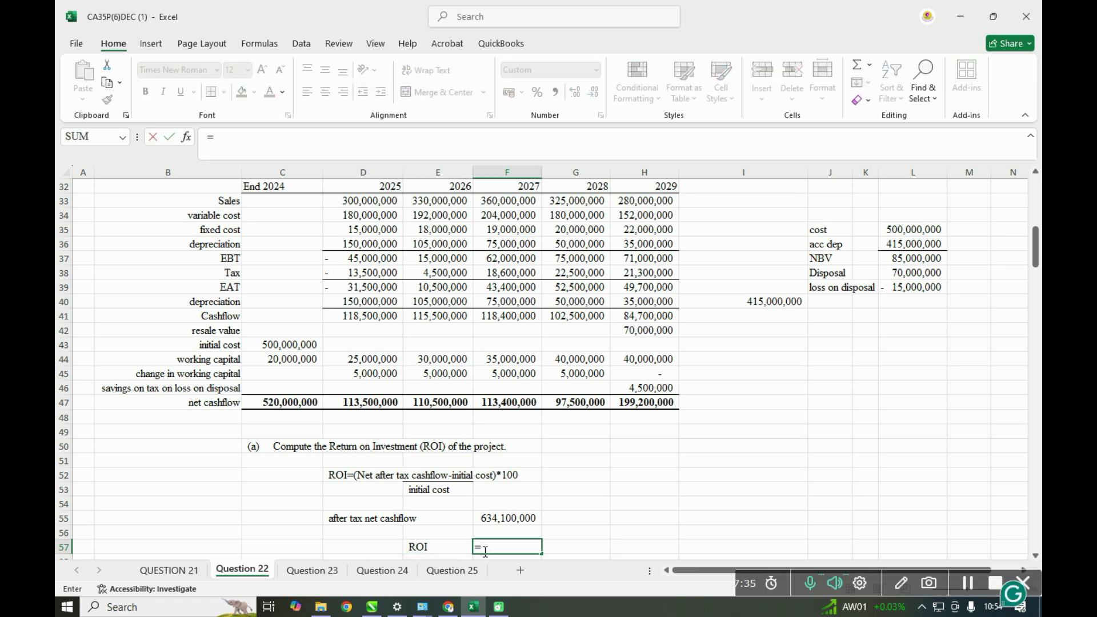
pyautogui.write('(')
pyautogui.click(501, 516)
pyautogui.write('-')
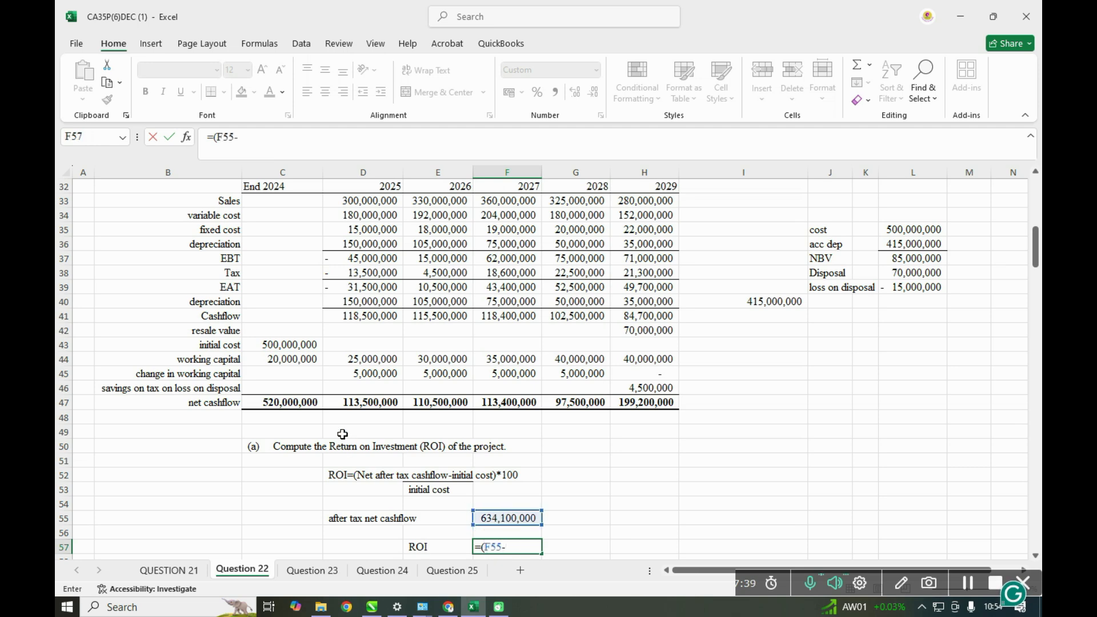
pyautogui.click(288, 403)
pyautogui.write(')/')
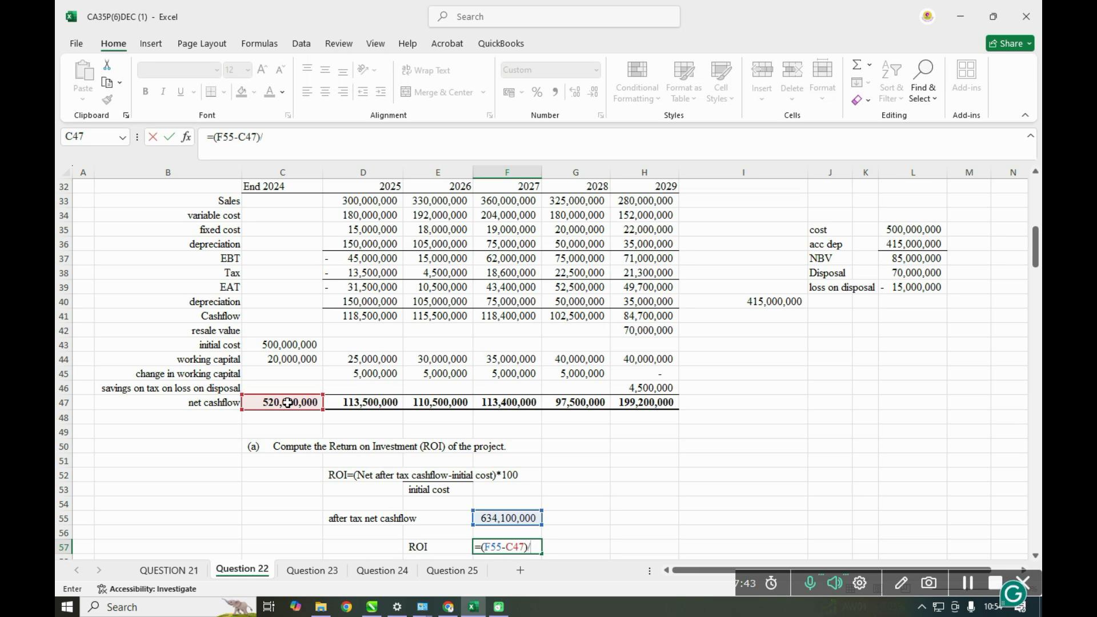
pyautogui.click(287, 403)
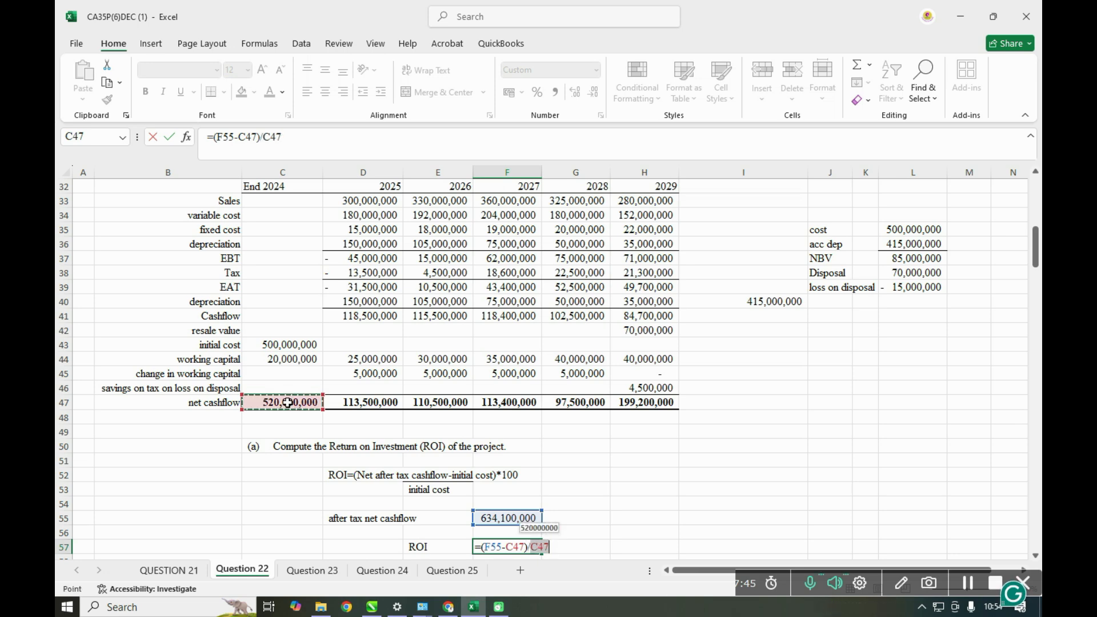
pyautogui.press('Return')
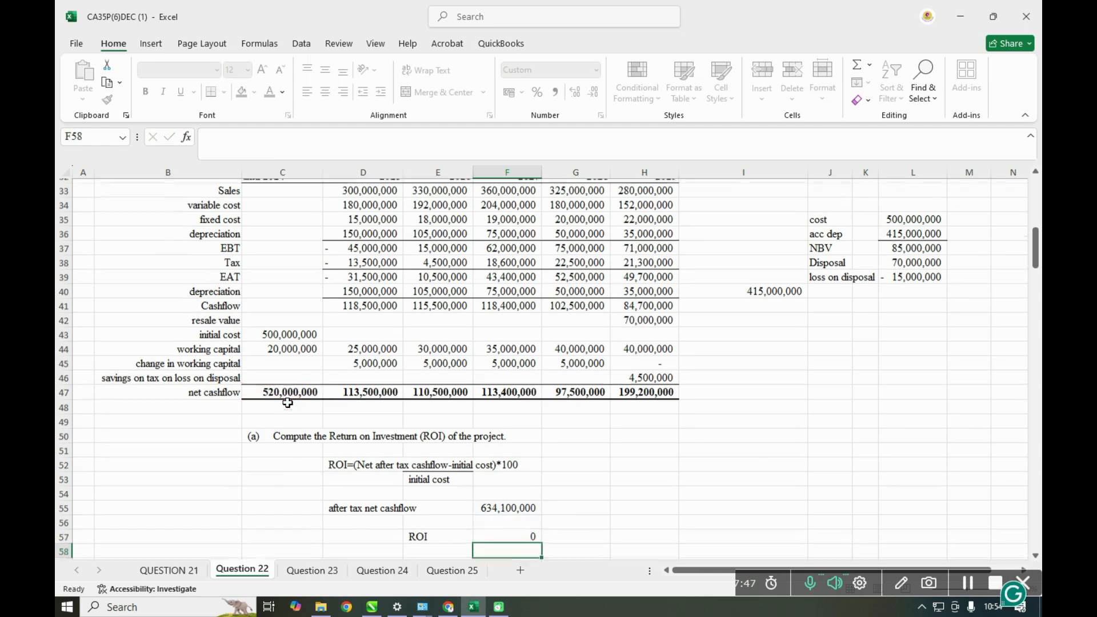
# - Format the ROI result in F57 as a percentage with two decimal places
pyautogui.click(527, 536)
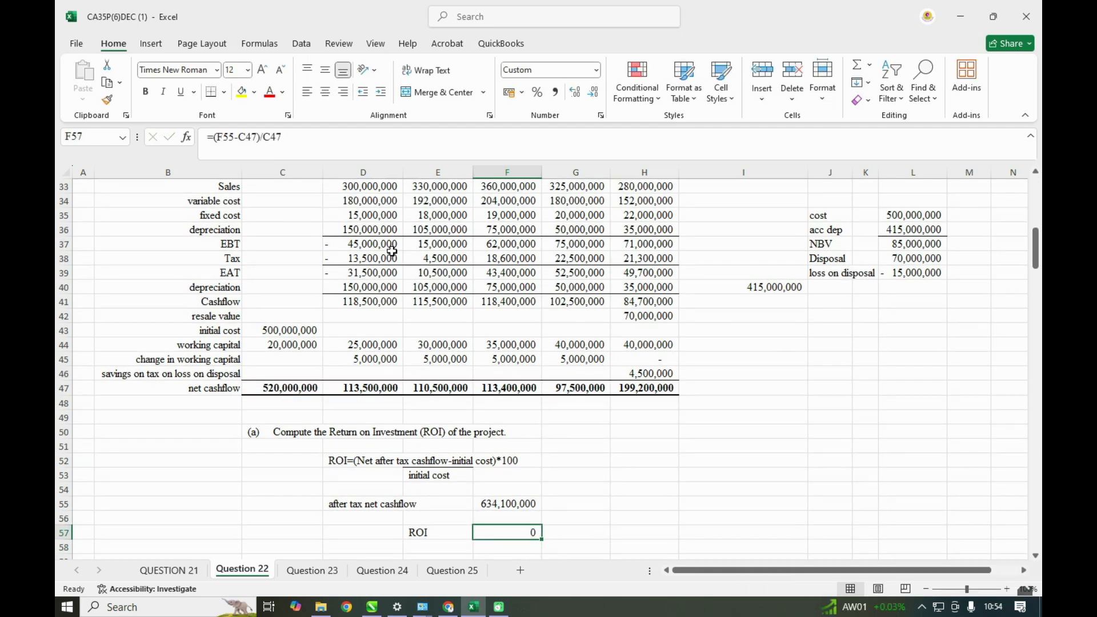
pyautogui.click(537, 92)
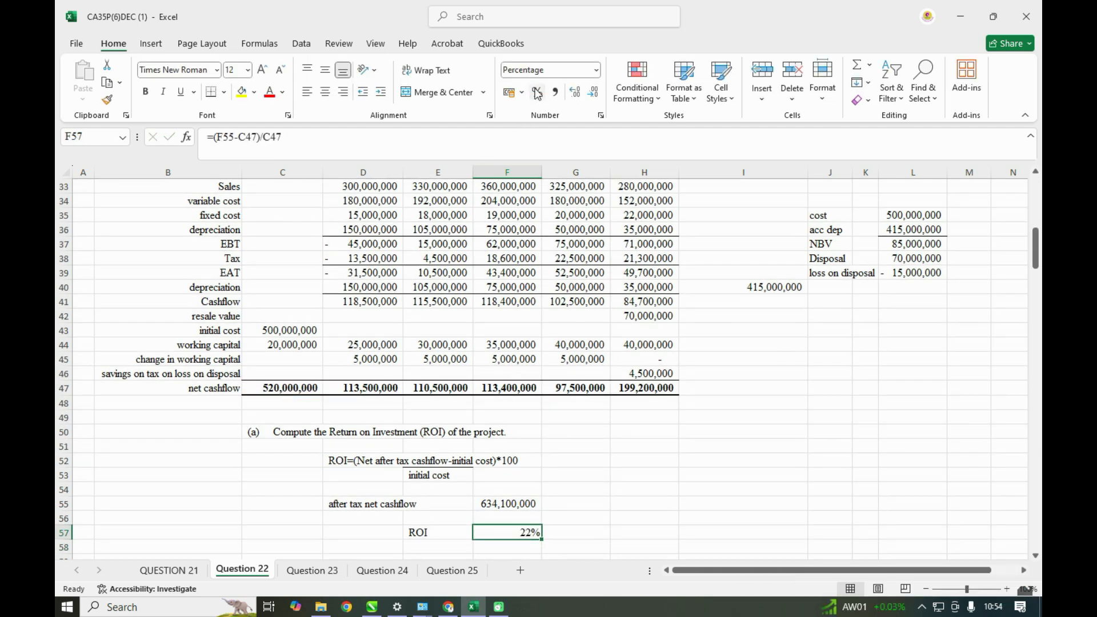
pyautogui.click(575, 94)
# - Bring the requirement (c) text into C60 by referencing A25
pyautogui.scroll(3, 673, 475)
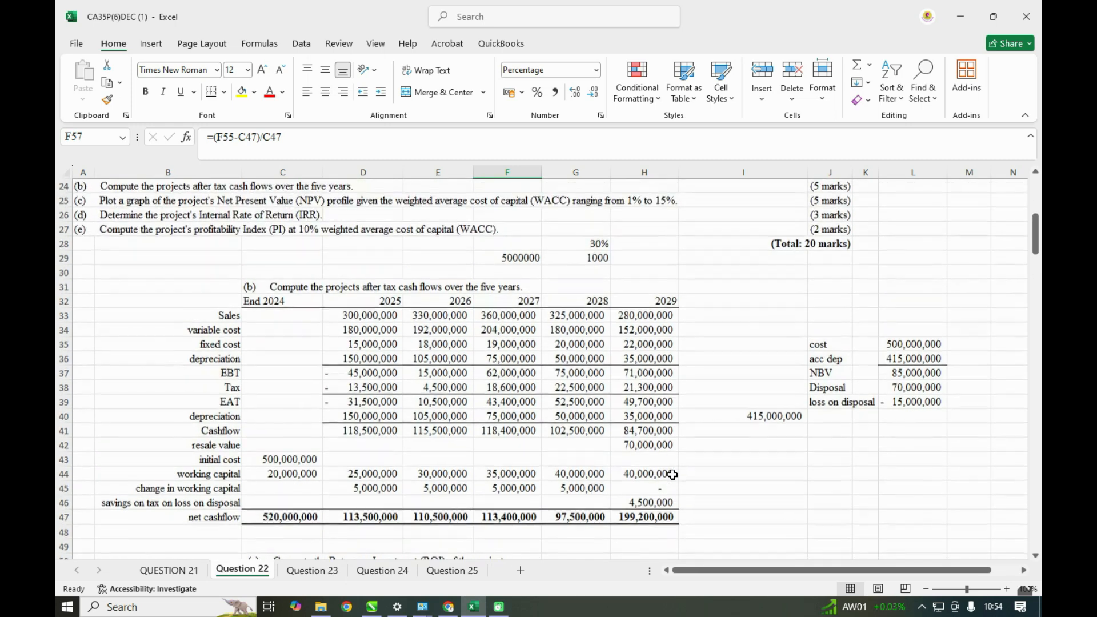
pyautogui.scroll(-1, 672, 475)
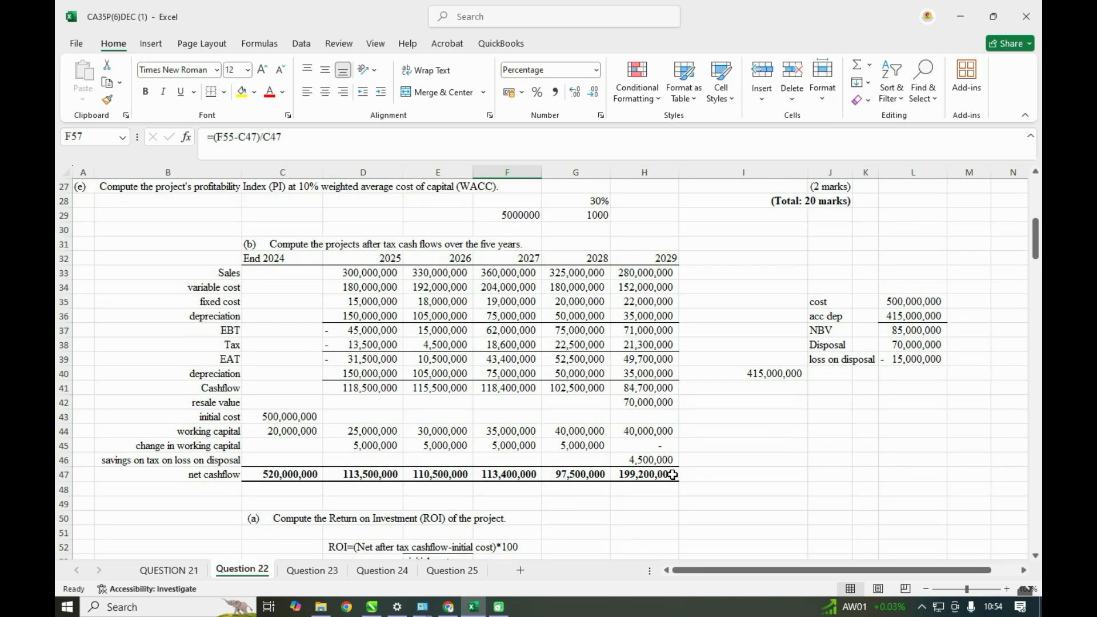
pyautogui.scroll(-2, 672, 475)
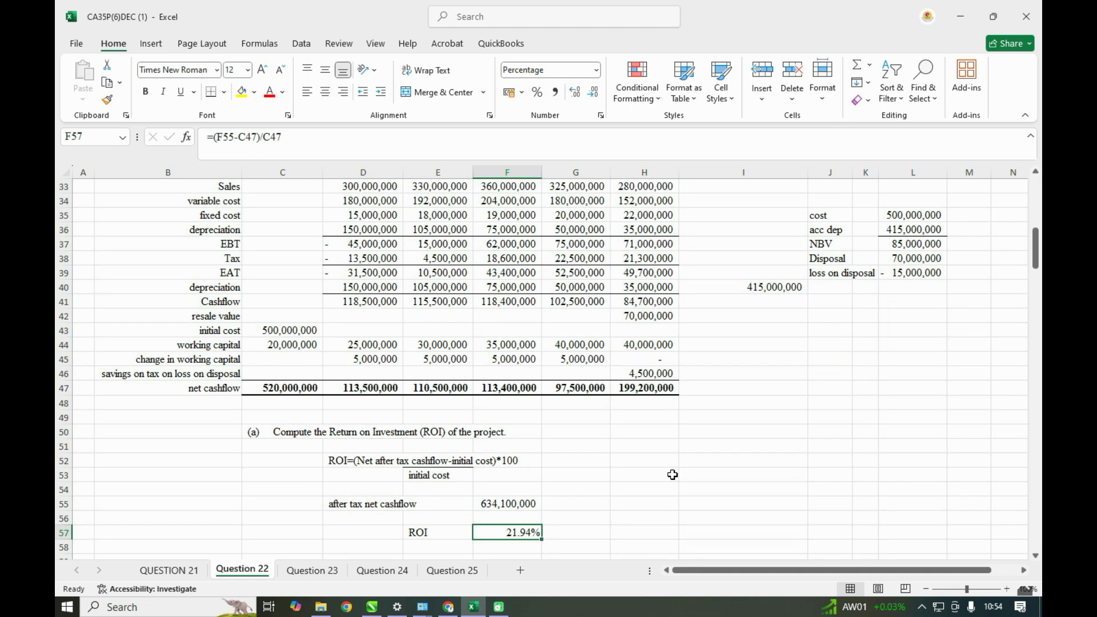
pyautogui.scroll(-1, 672, 474)
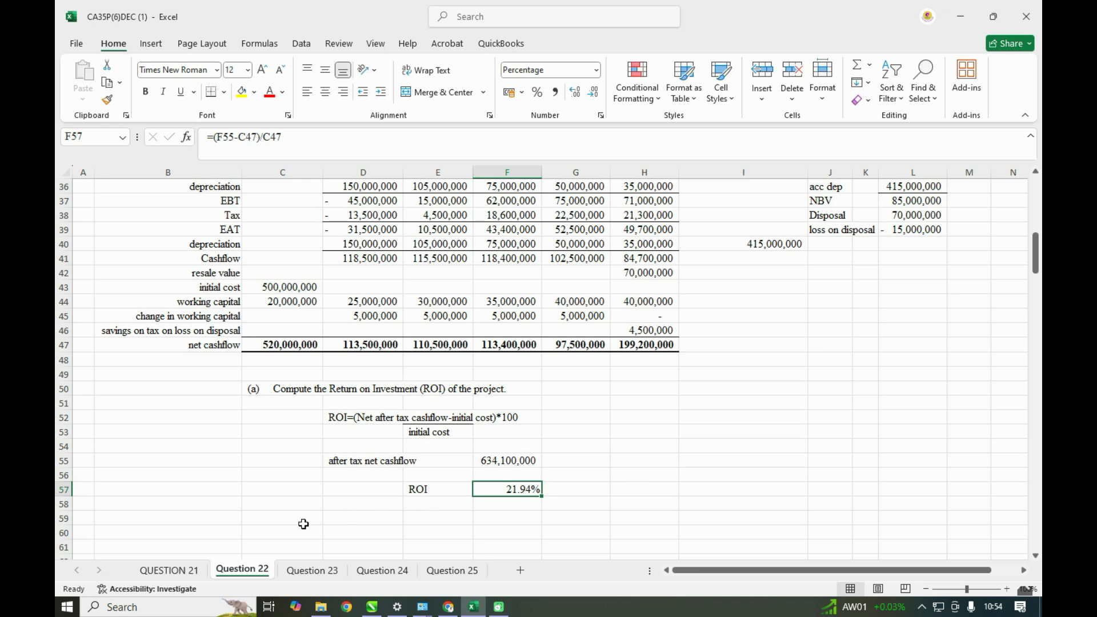
pyautogui.click(279, 531)
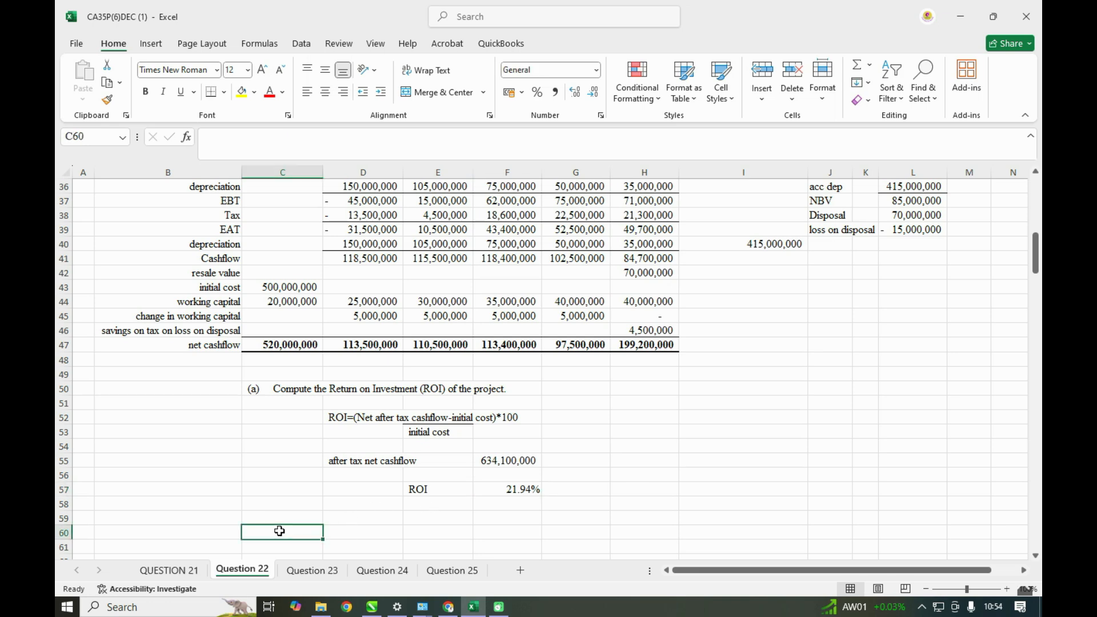
pyautogui.write('=')
pyautogui.scroll(5, 280, 531)
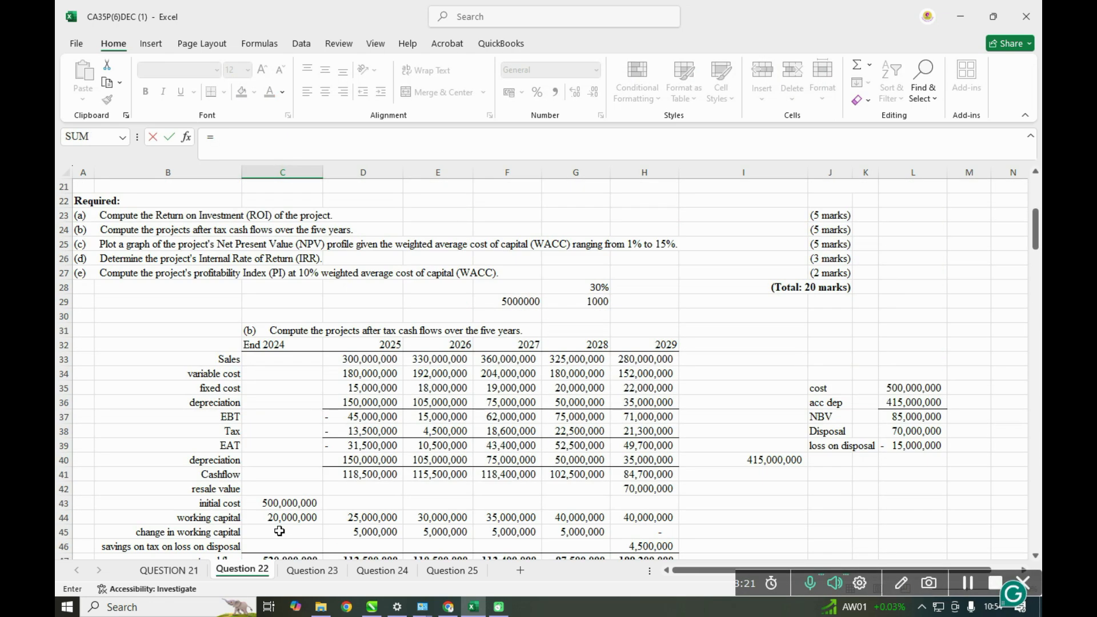
pyautogui.click(80, 244)
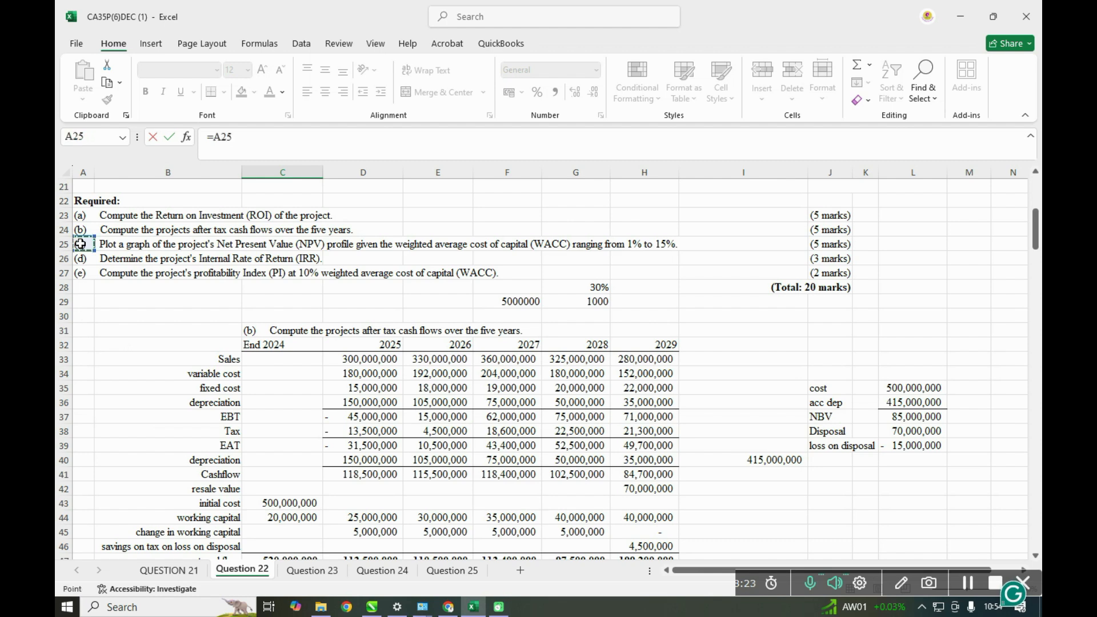
pyautogui.press('Return')
# - Add the column heading "WACC" in C62
pyautogui.scroll(-6, 437, 521)
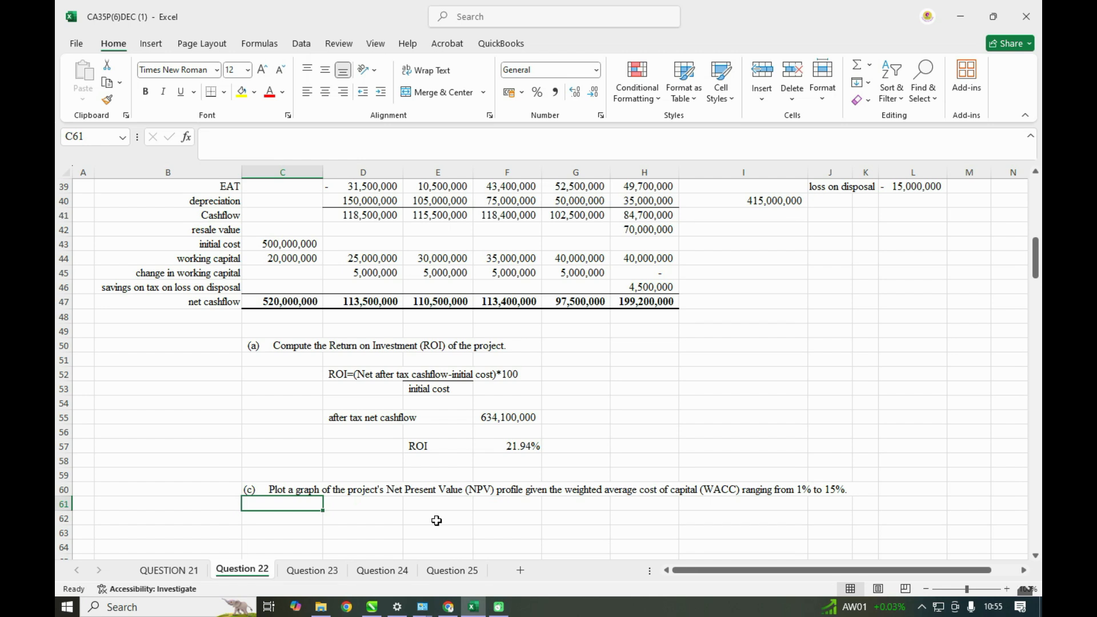
pyautogui.click(306, 519)
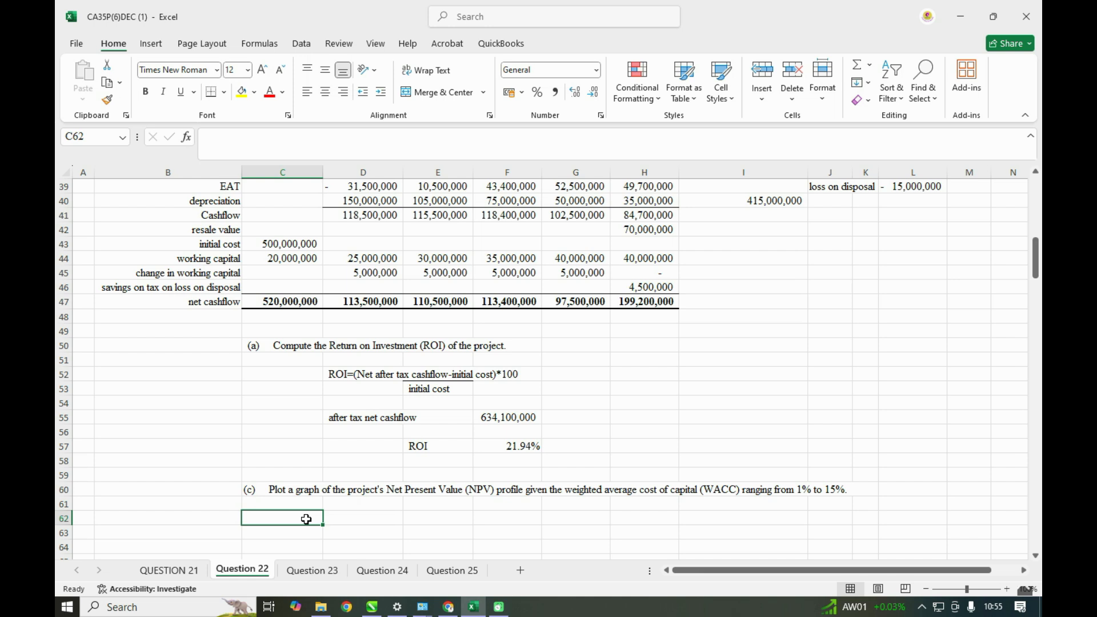
pyautogui.write('WACC')
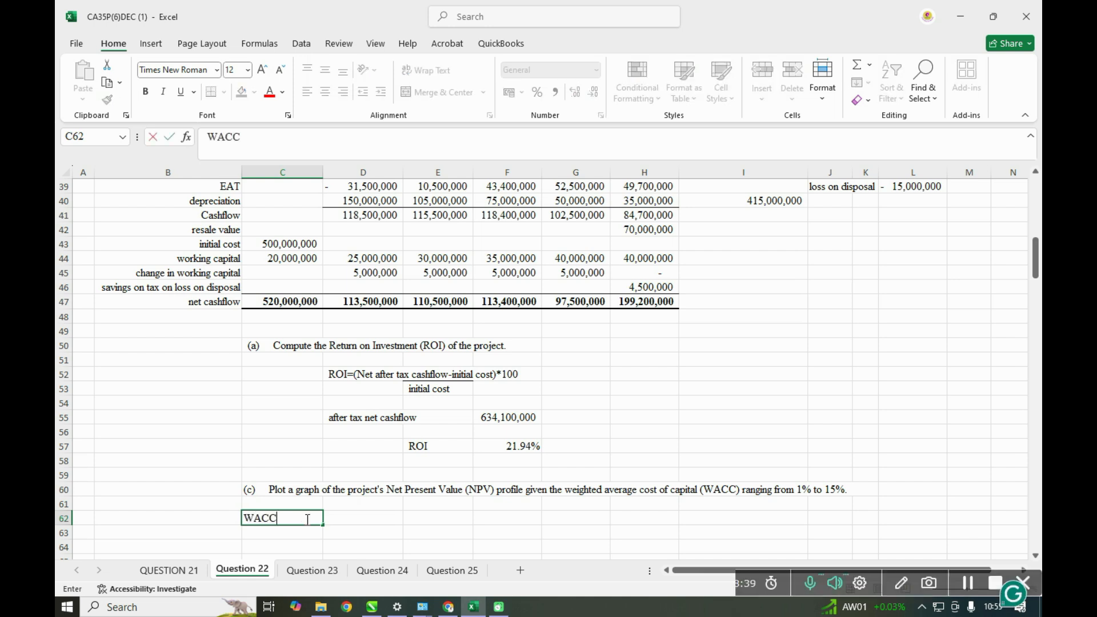
pyautogui.press('Return')
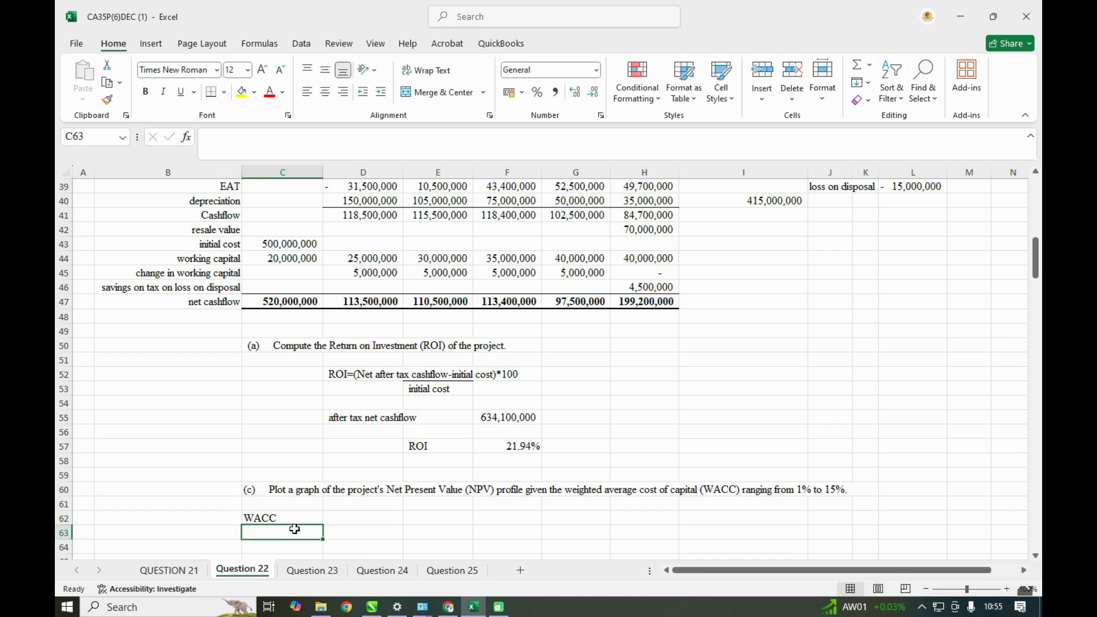
# - Enter 1% as the first WACC rate in C63
pyautogui.write('1111111111111111111111111')
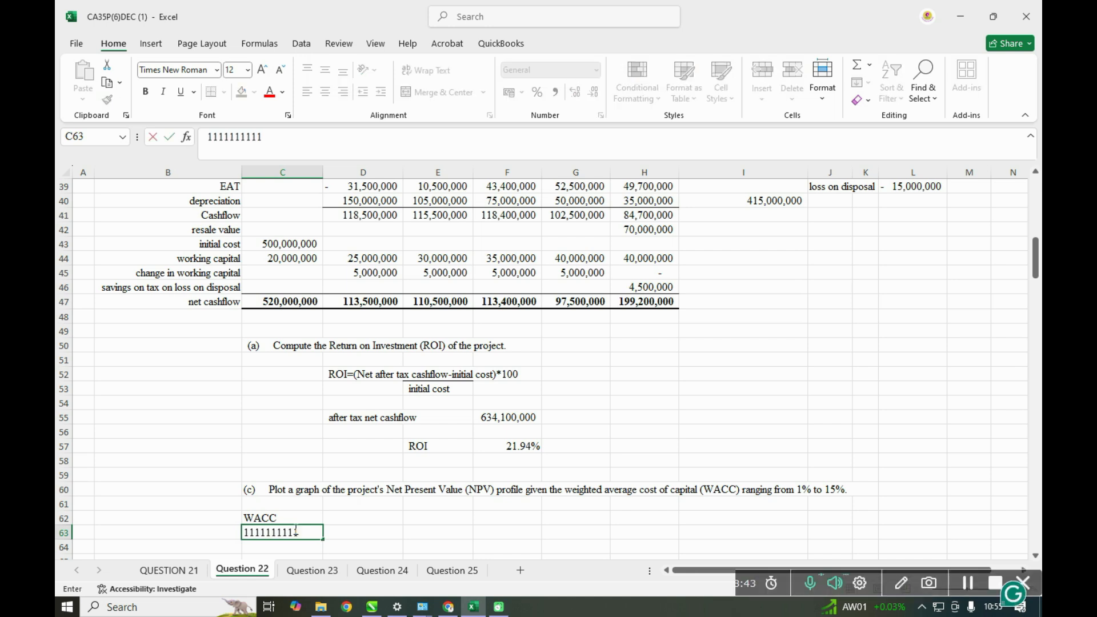
pyautogui.press('BackSpace')
pyautogui.press('BackSpace')
pyautogui.press('BackSpace')
pyautogui.press('BackSpace')
pyautogui.press('BackSpace')
pyautogui.press('BackSpace')
pyautogui.press('BackSpace')
pyautogui.press('BackSpace')
pyautogui.press('BackSpace')
pyautogui.press('BackSpace')
pyautogui.press('BackSpace')
pyautogui.press('BackSpace')
pyautogui.press('BackSpace')
pyautogui.press('BackSpace')
pyautogui.press('BackSpace')
pyautogui.press('BackSpace')
pyautogui.press('BackSpace')
pyautogui.press('BackSpace')
pyautogui.press('BackSpace')
pyautogui.press('BackSpace')
pyautogui.press('BackSpace')
pyautogui.press('BackSpace')
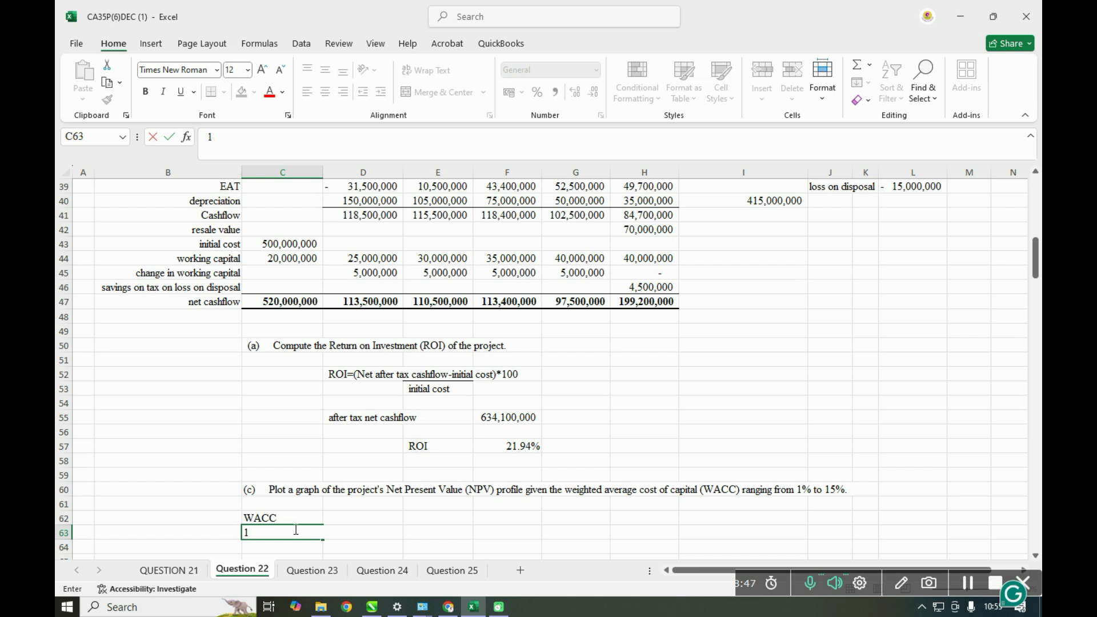
pyautogui.write('%')
pyautogui.hotkey('ctrl', 'Return')
# - Enter 2% in C64 and extend the WACC series down to 15% in C77
pyautogui.click(303, 546)
pyautogui.write('2%')
pyautogui.press('Return')
pyautogui.scroll(-2, 420, 519)
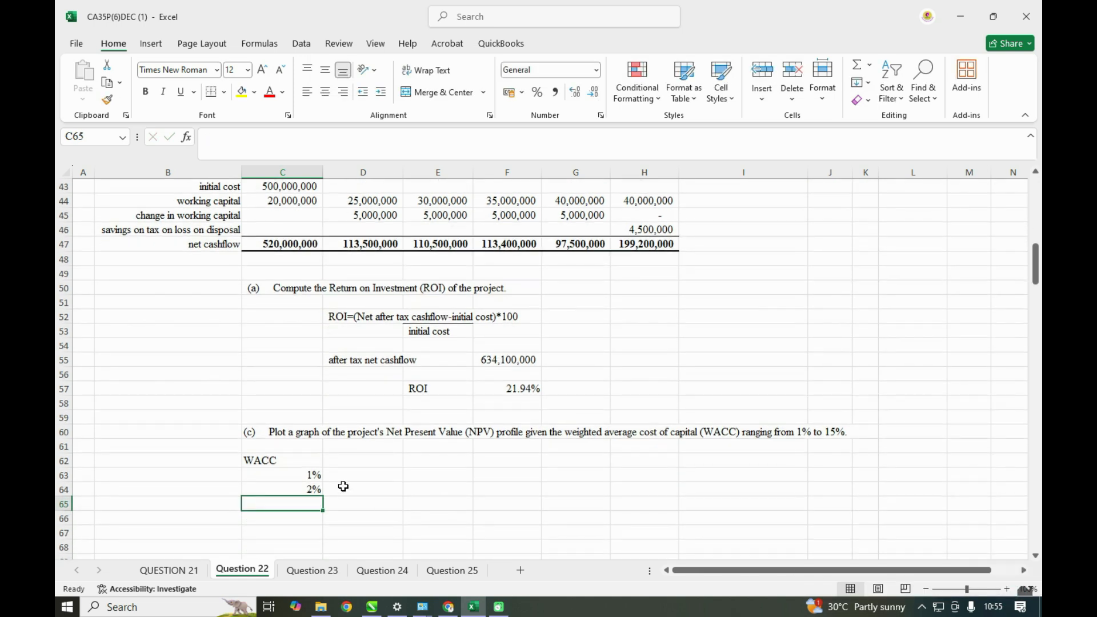
pyautogui.moveTo(320, 432); pyautogui.dragTo(326, 510)
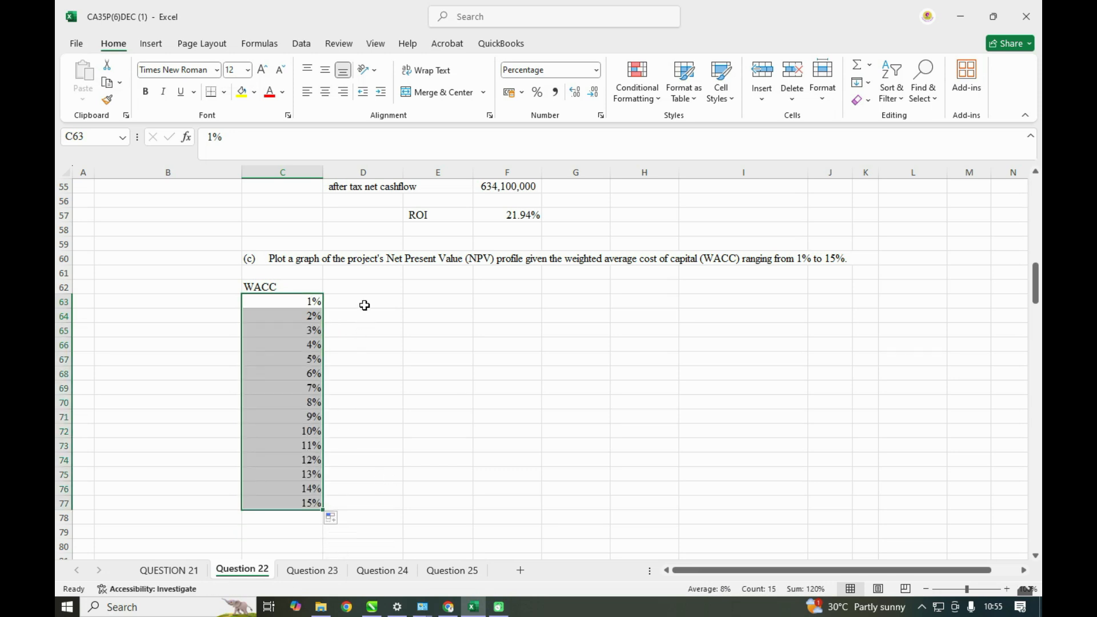
# - Head D62 with "NPV" and compute the NPV at 1% in D63 as =NPV(C63,$D$47:$H$47)-C47
pyautogui.click(362, 285)
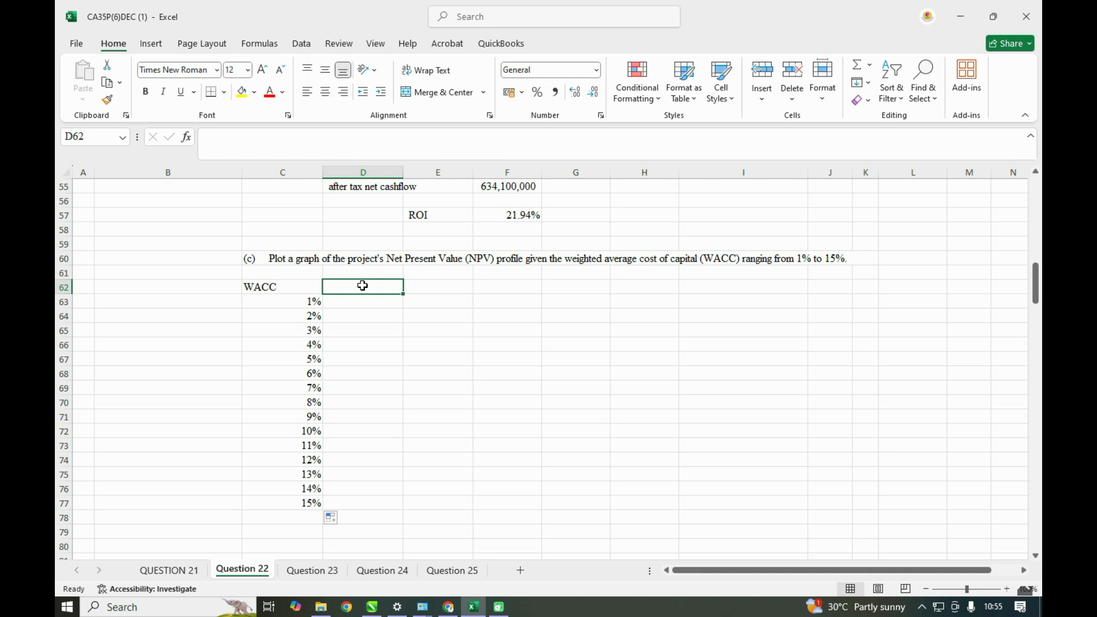
pyautogui.write('NPV')
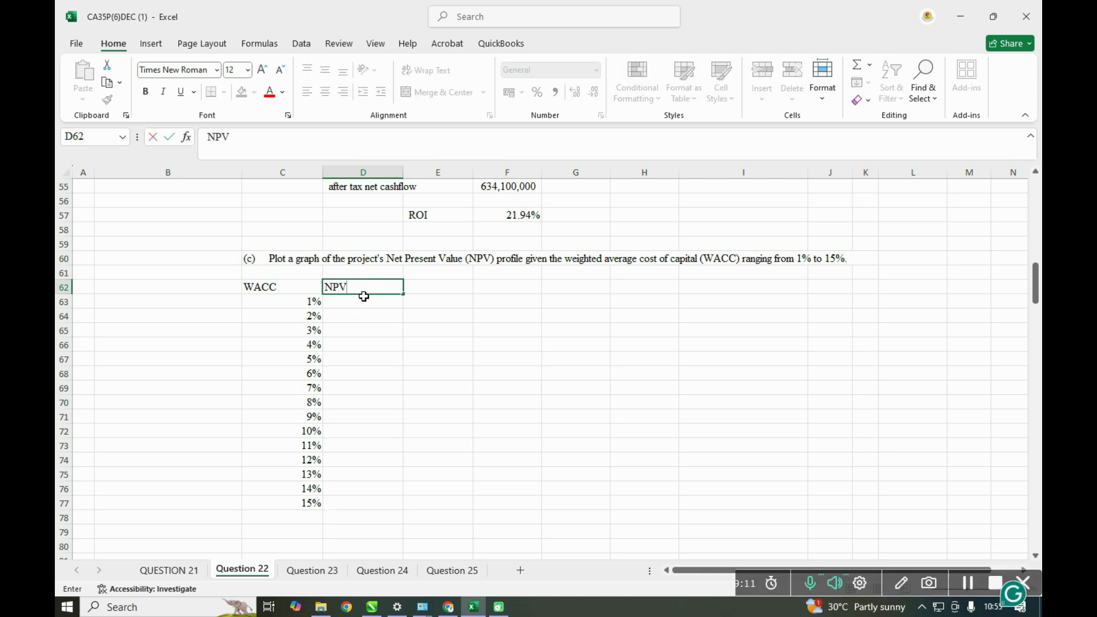
pyautogui.scroll(3, 358, 320)
pyautogui.click(365, 434)
pyautogui.write('=')
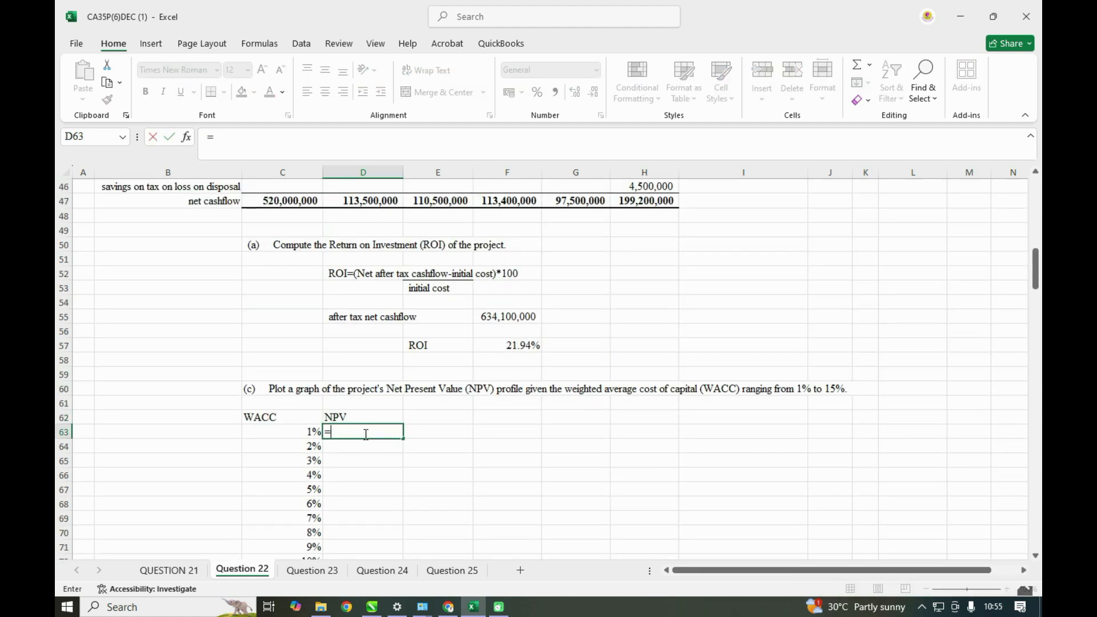
pyautogui.write('NPV(')
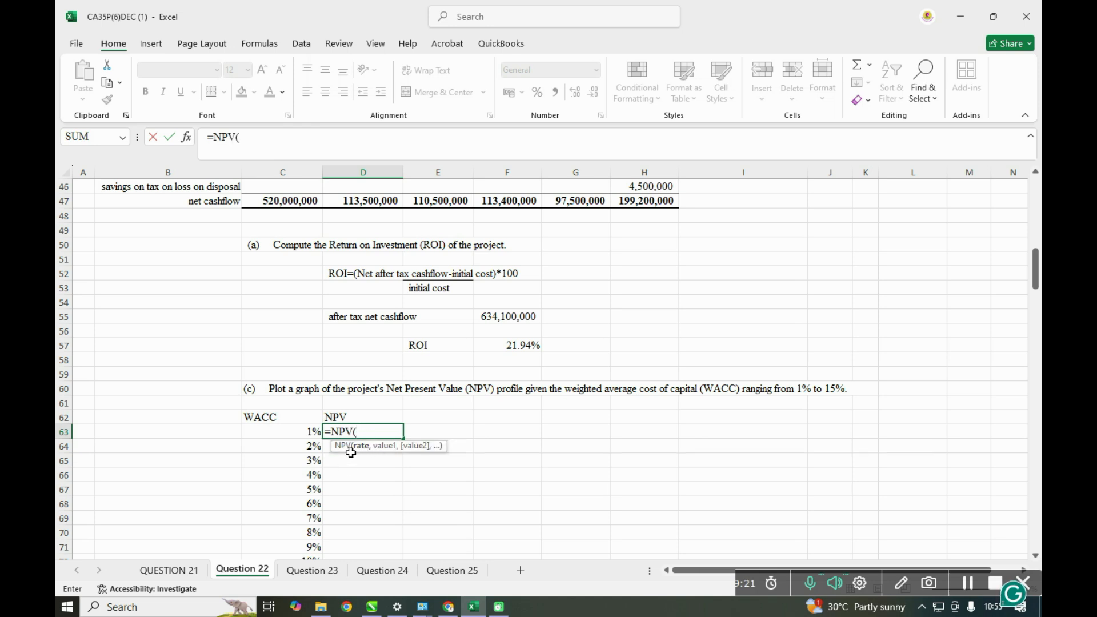
pyautogui.click(307, 434)
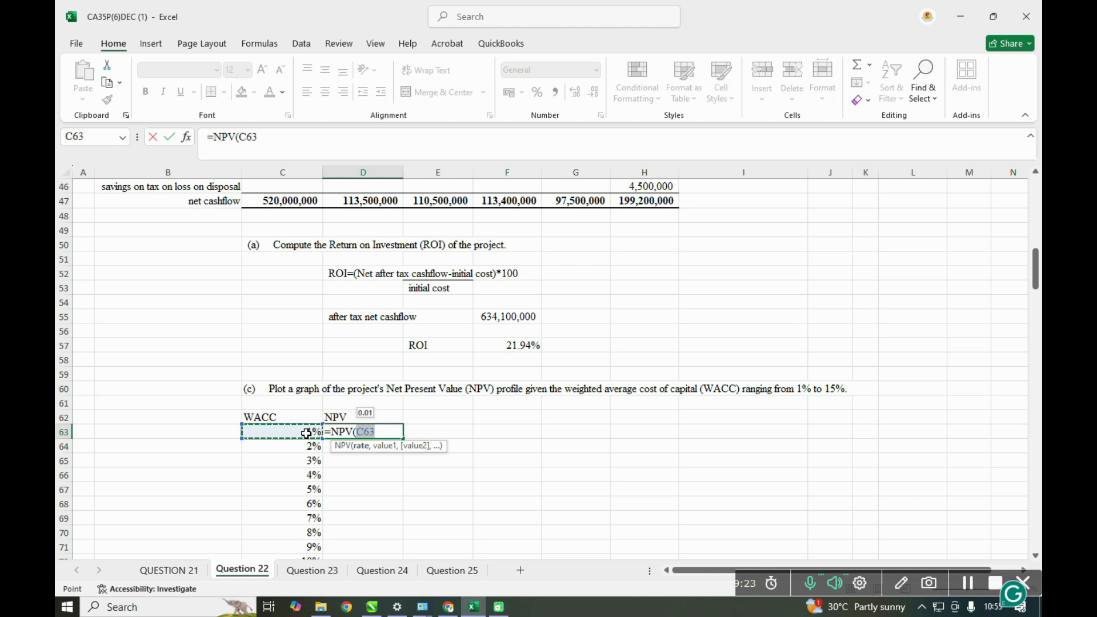
pyautogui.write(',')
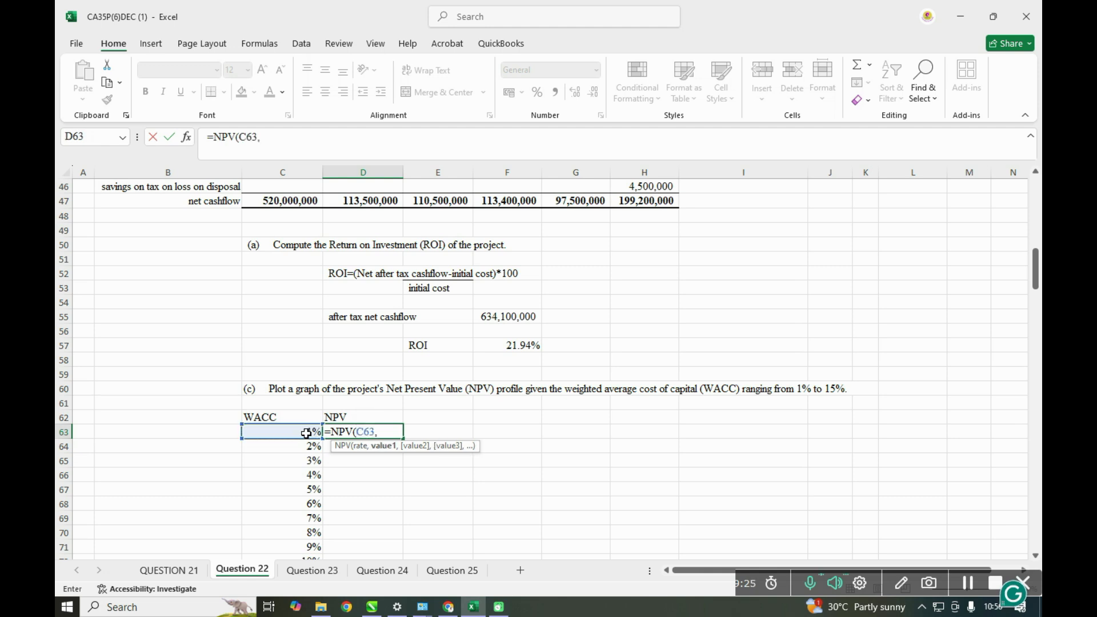
pyautogui.scroll(1, 365, 426)
pyautogui.moveTo(349, 245); pyautogui.dragTo(625, 243)
pyautogui.press('F4')
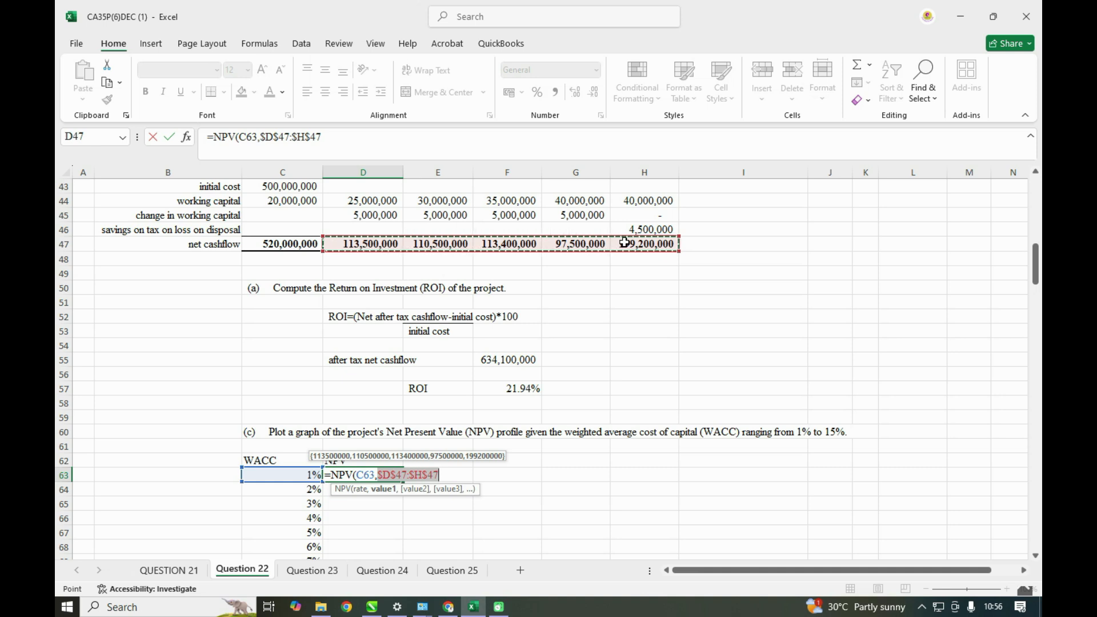
pyautogui.write(')-')
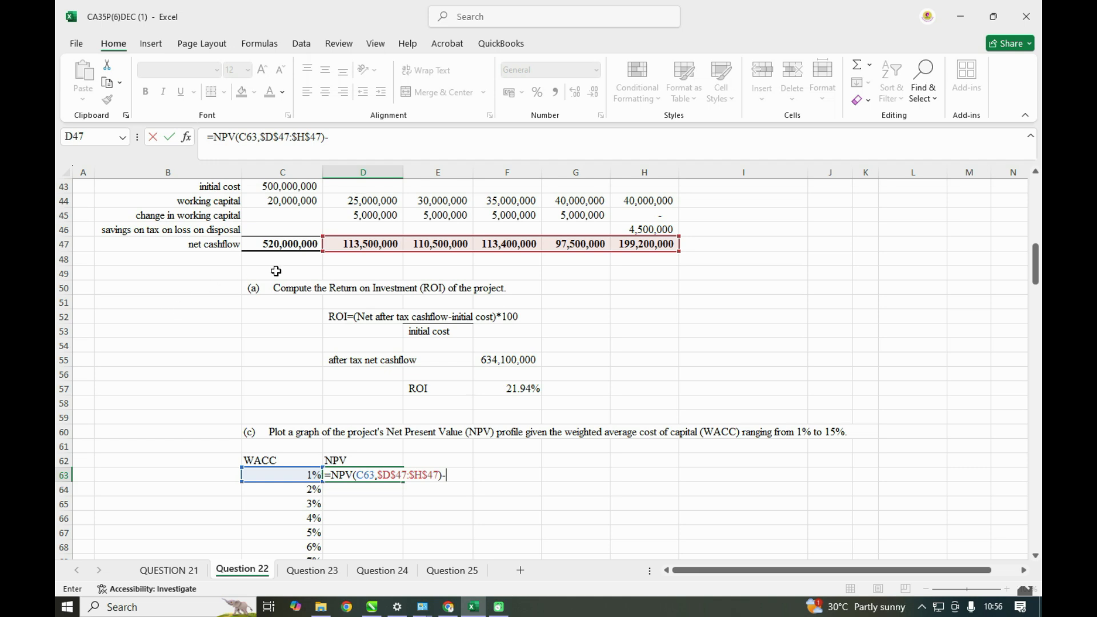
pyautogui.click(293, 246)
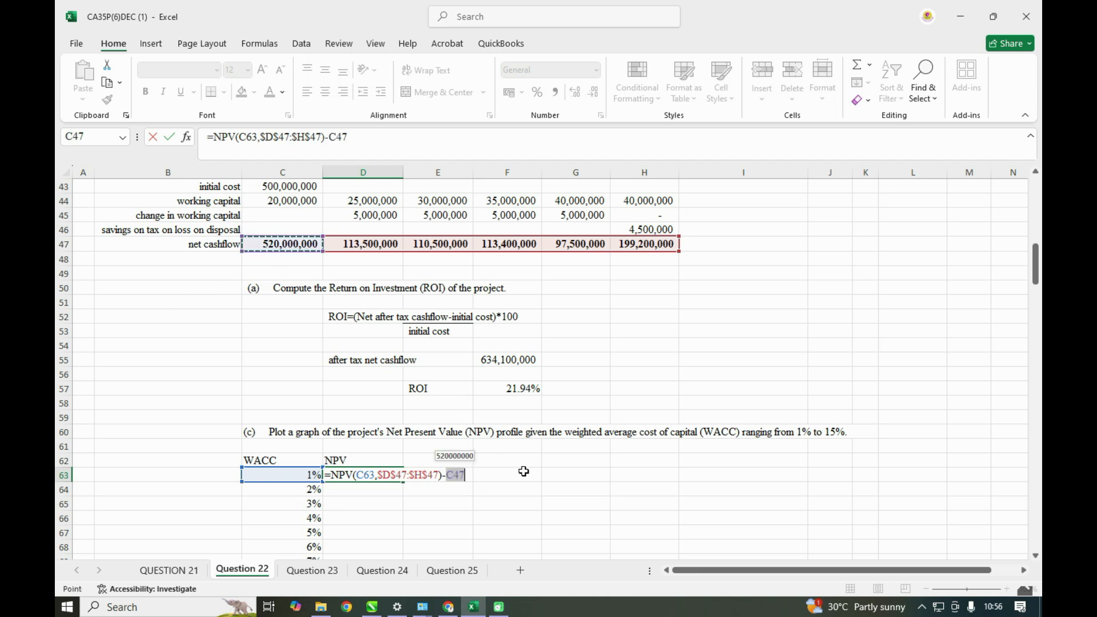
pyautogui.press('Return')
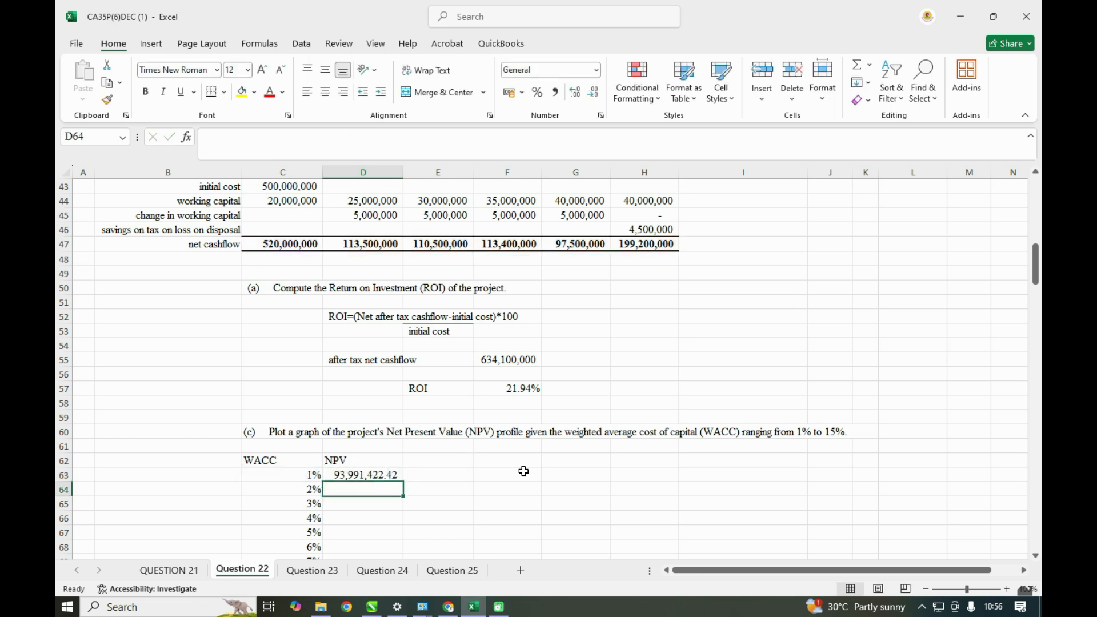
# - Make the initial outlay reference absolute in D63 so the formula reads =NPV(C63,$D$47:$H$47)-$C$47
pyautogui.scroll(-1, 524, 471)
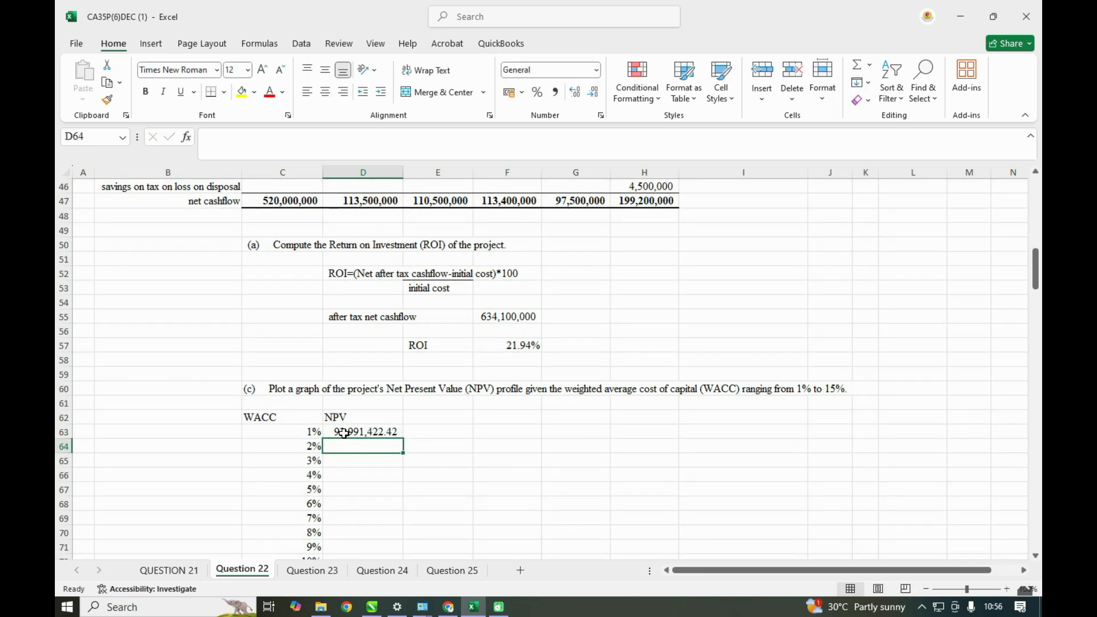
pyautogui.click(343, 433)
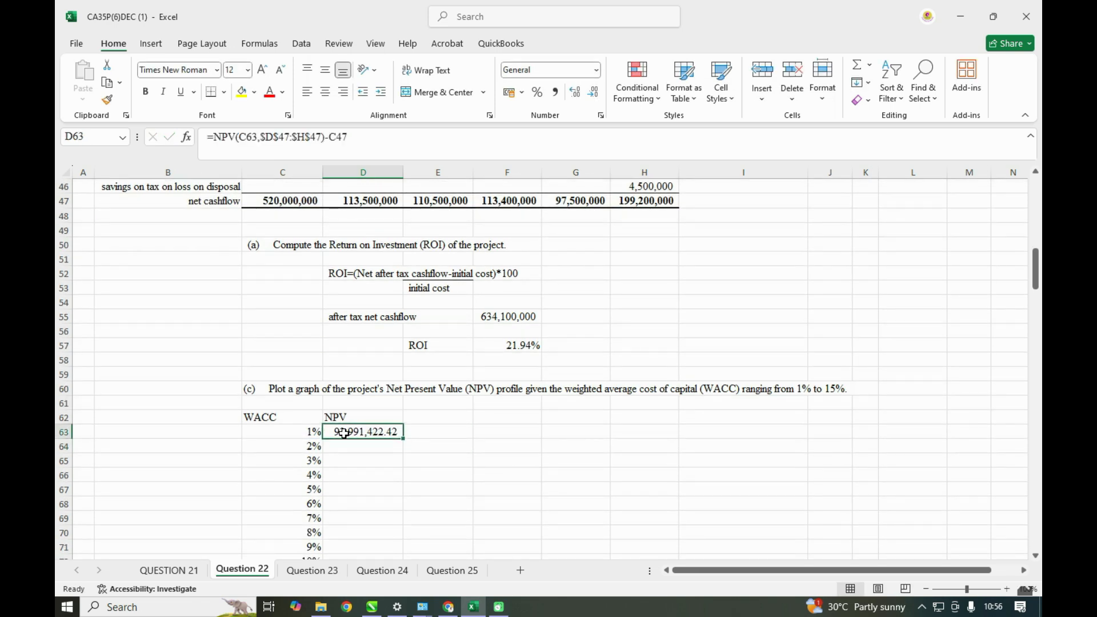
pyautogui.click(339, 134)
pyautogui.press('F4')
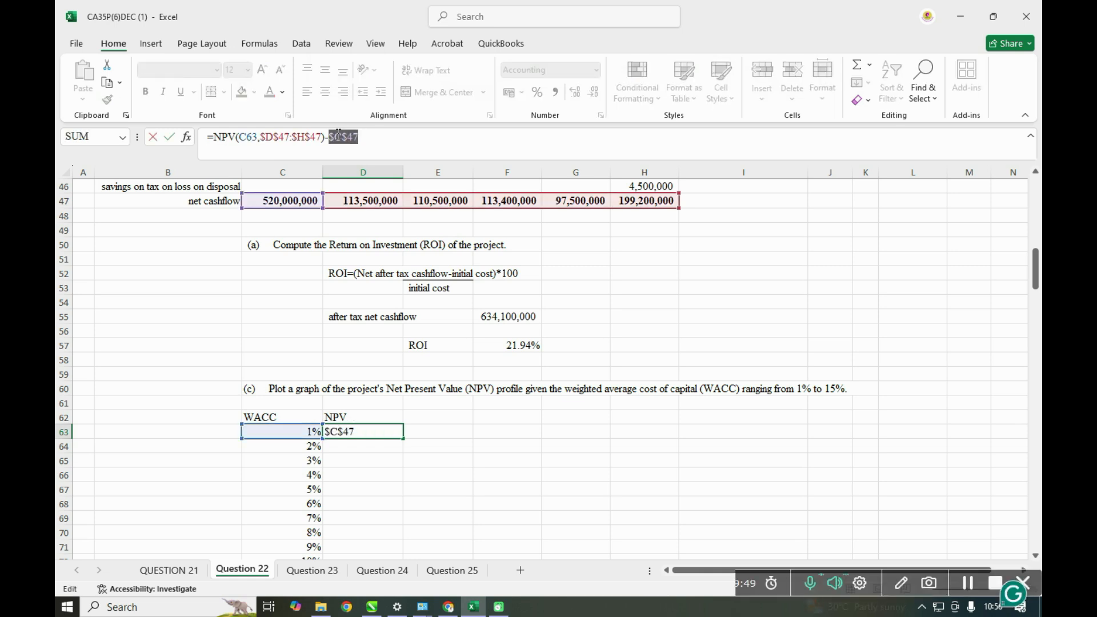
pyautogui.press('Return')
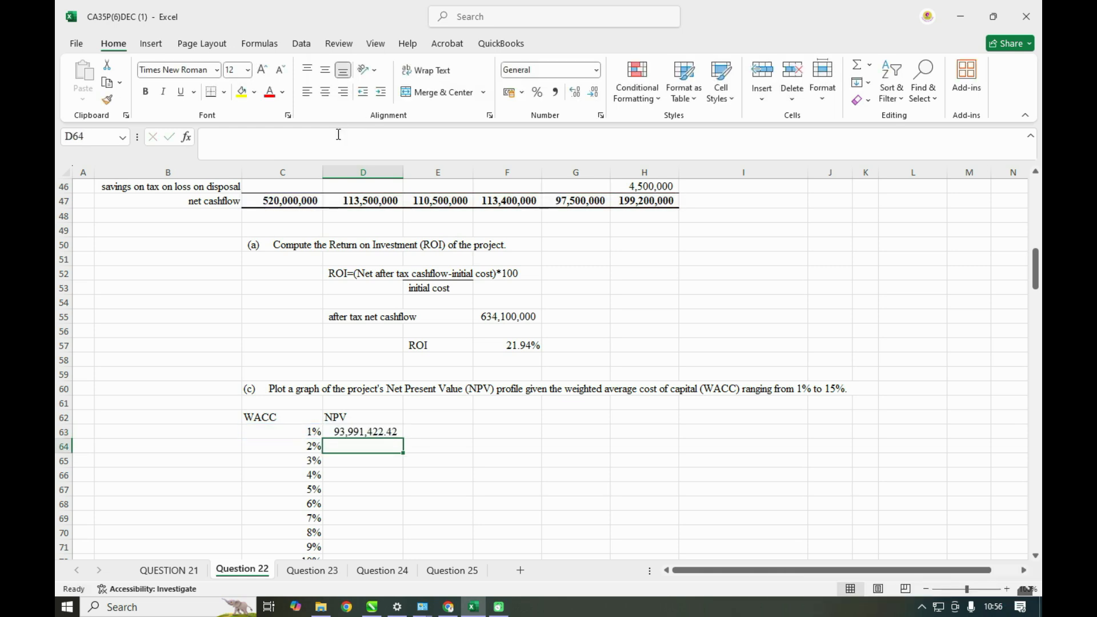
# - Fill the NPV formula from D63 down to D77 for every WACC rate up to 15%
pyautogui.click(361, 430)
pyautogui.scroll(-2, 366, 400)
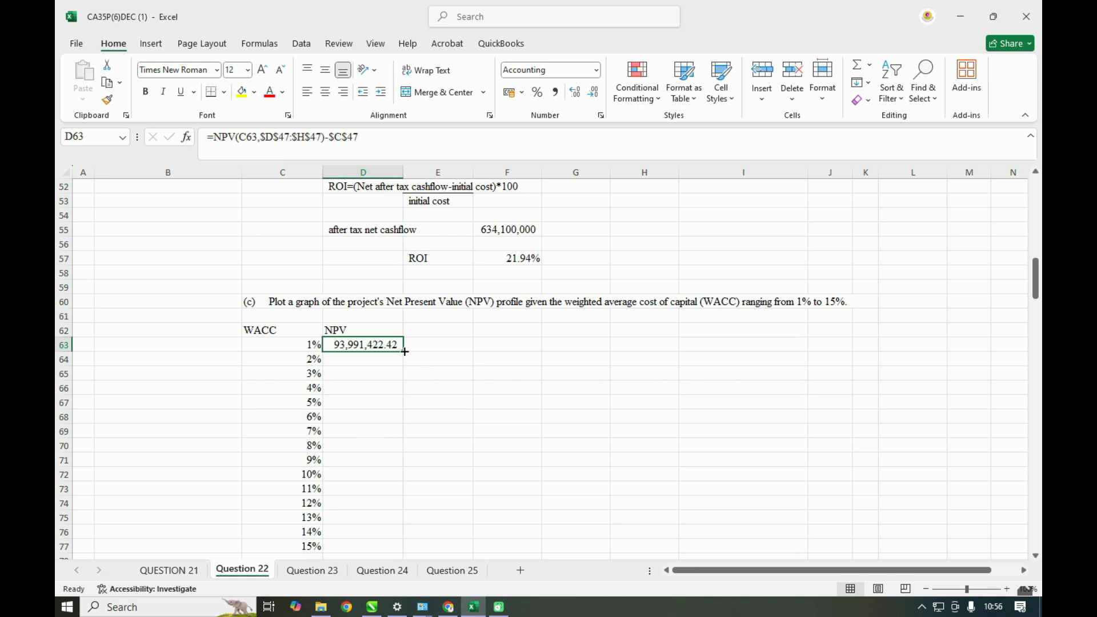
pyautogui.doubleClick(405, 351)
pyautogui.scroll(-1, 438, 421)
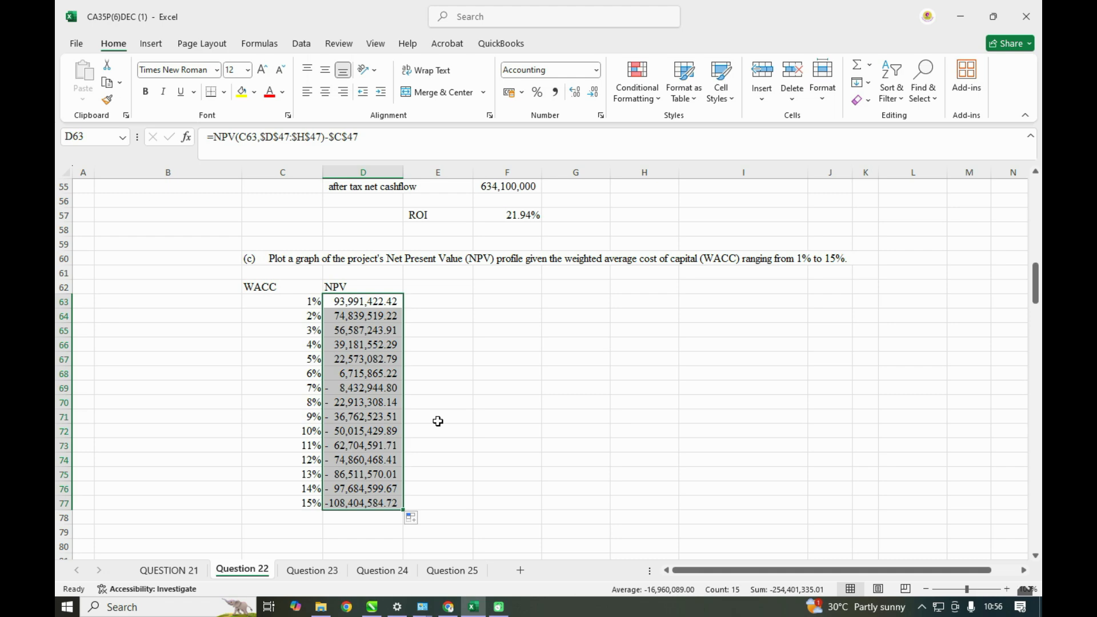
# - Review the requirements list, the after-tax cash flow table and the computed NPV column
pyautogui.scroll(1, 437, 421)
pyautogui.scroll(2, 438, 422)
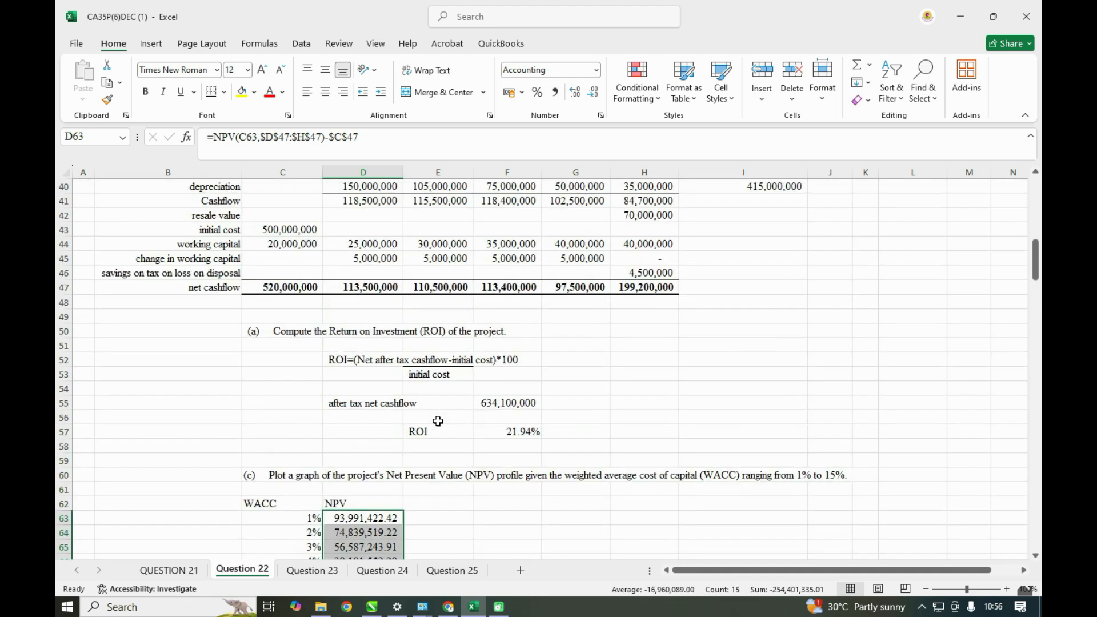
pyautogui.scroll(-2, 437, 421)
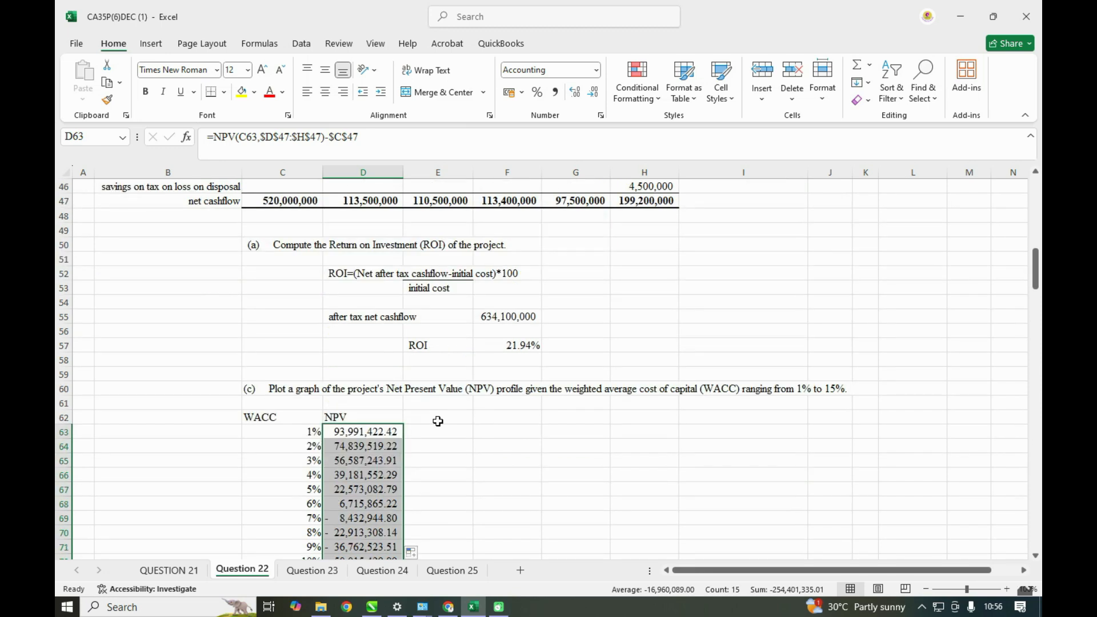
pyautogui.scroll(-2, 438, 422)
pyautogui.scroll(3, 438, 421)
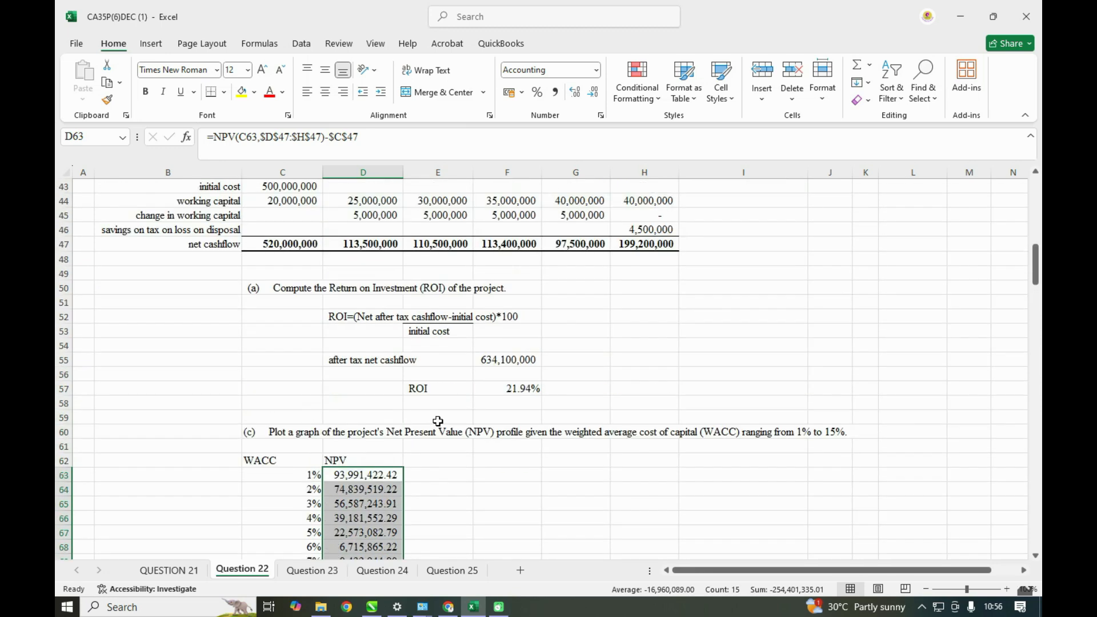
pyautogui.scroll(3, 437, 421)
pyautogui.scroll(5, 438, 422)
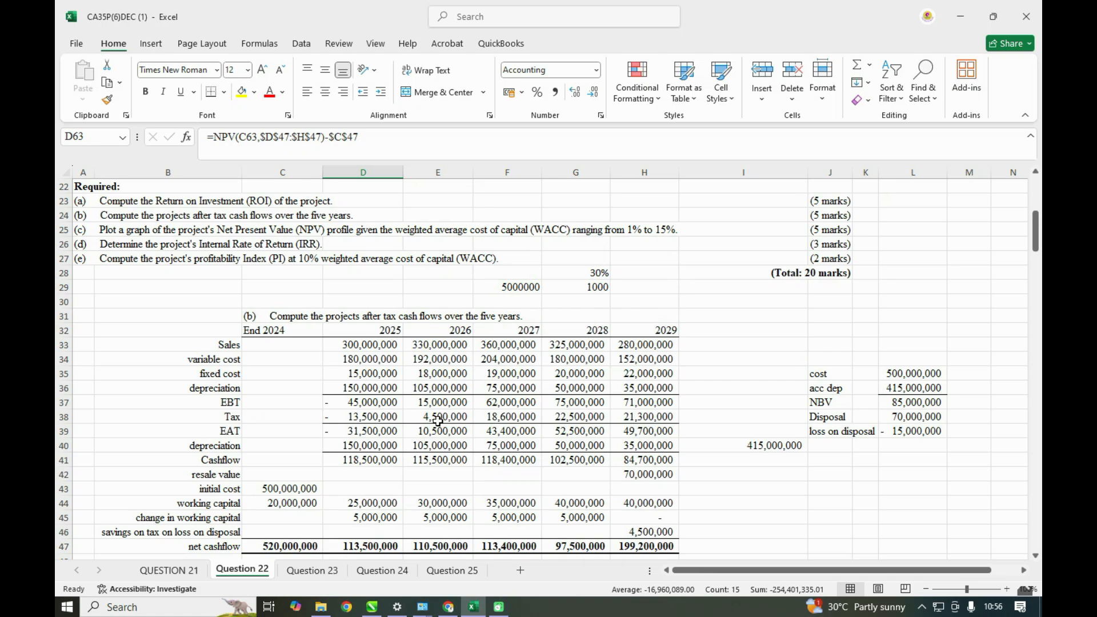
pyautogui.scroll(-5, 438, 422)
pyautogui.scroll(-3, 438, 421)
pyautogui.scroll(9, 438, 421)
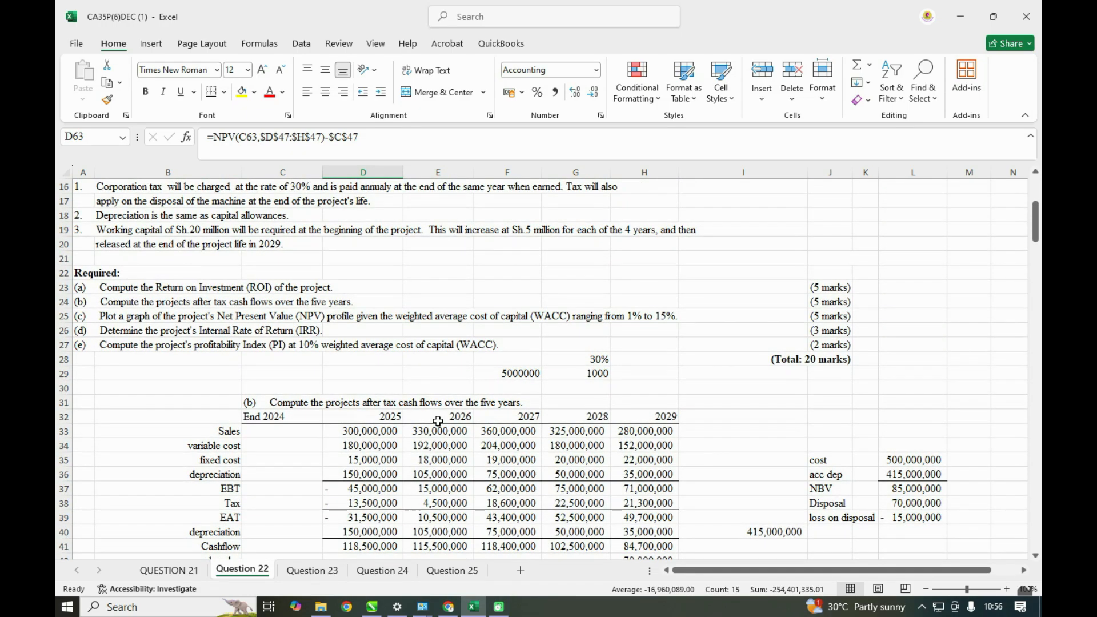
pyautogui.scroll(-3, 437, 421)
pyautogui.scroll(3, 437, 421)
pyautogui.scroll(-11, 438, 421)
pyautogui.scroll(-3, 438, 421)
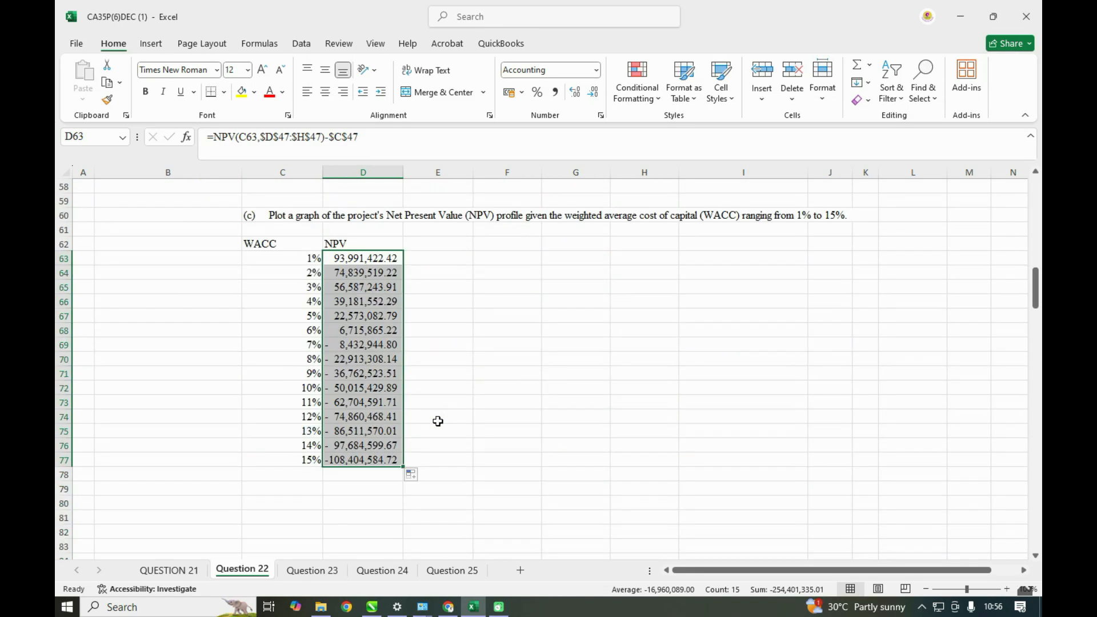
# - Insert the recommended Scatter chart with connecting lines from the WACC and NPV data in C62:D77
pyautogui.click(262, 243)
pyautogui.moveTo(262, 243); pyautogui.dragTo(366, 460)
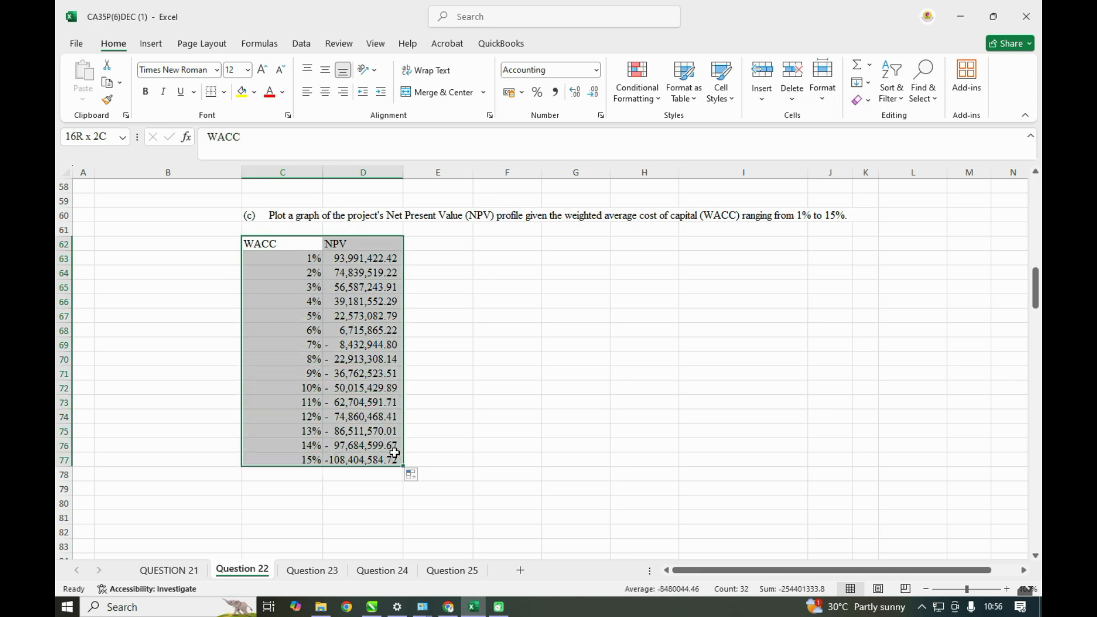
pyautogui.click(152, 44)
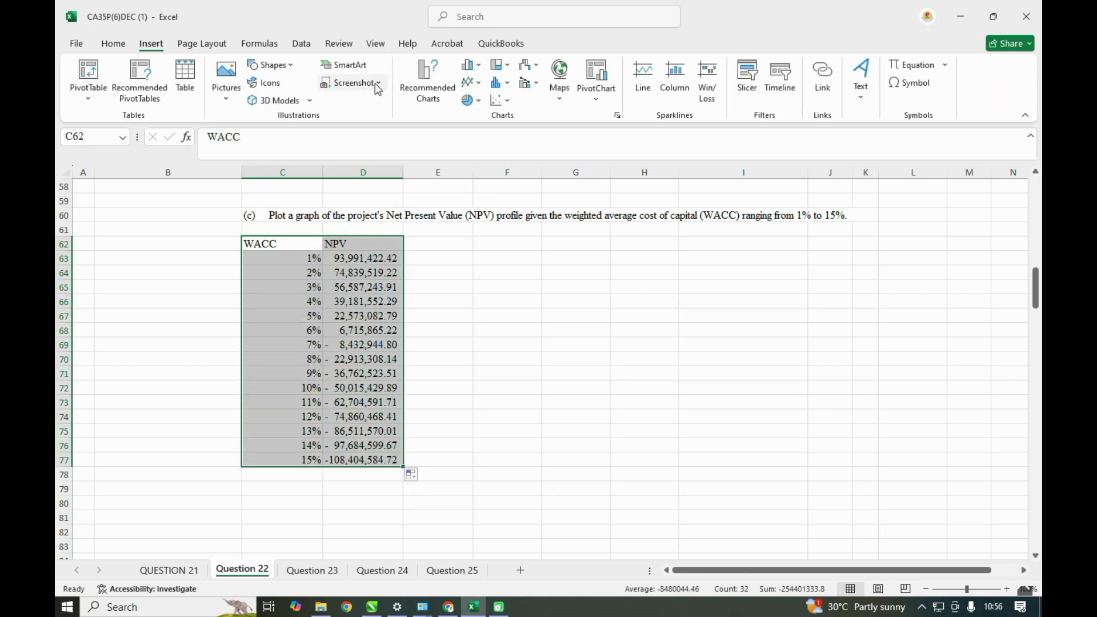
pyautogui.click(423, 76)
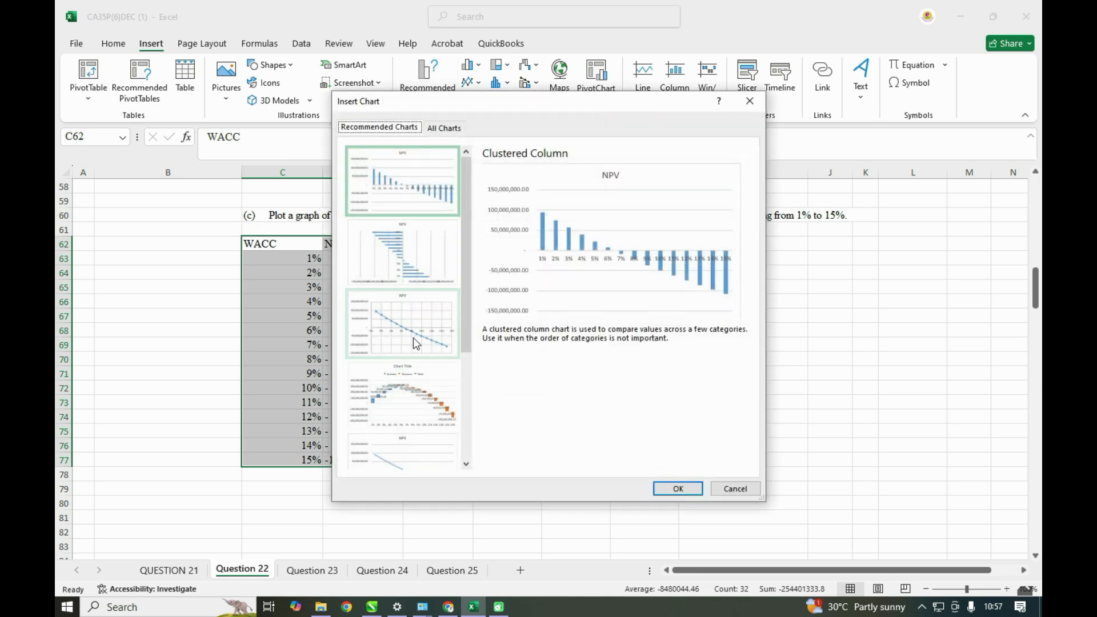
pyautogui.click(421, 341)
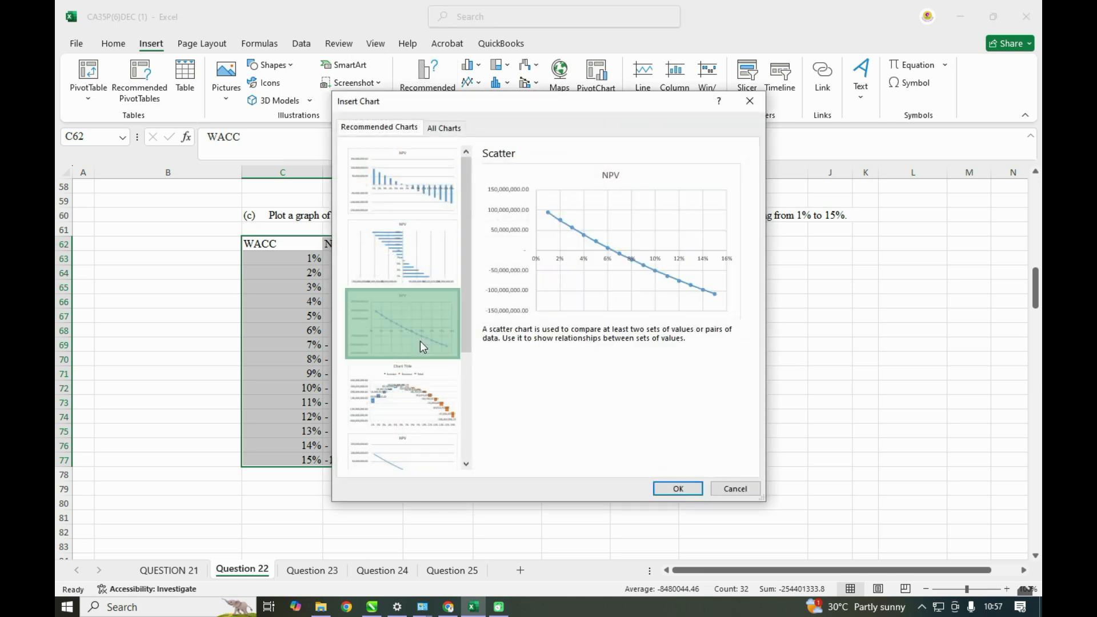
pyautogui.click(678, 490)
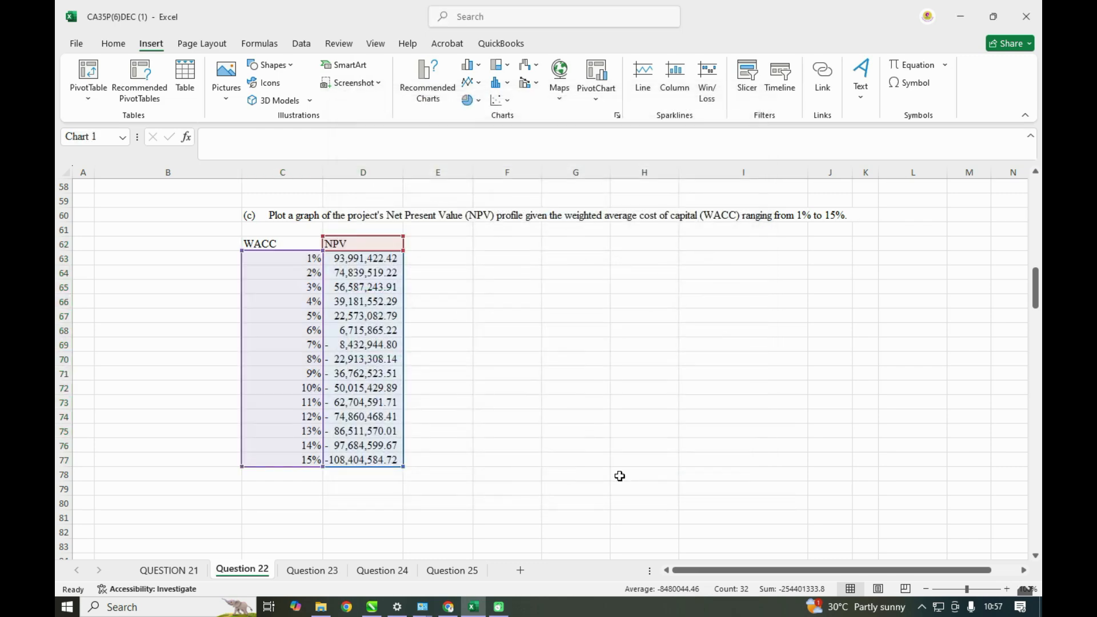
# - Place the NPV chart beside the table, enlarged to reach row 77, and apply the dark chart style
pyautogui.moveTo(620, 285); pyautogui.dragTo(695, 268)
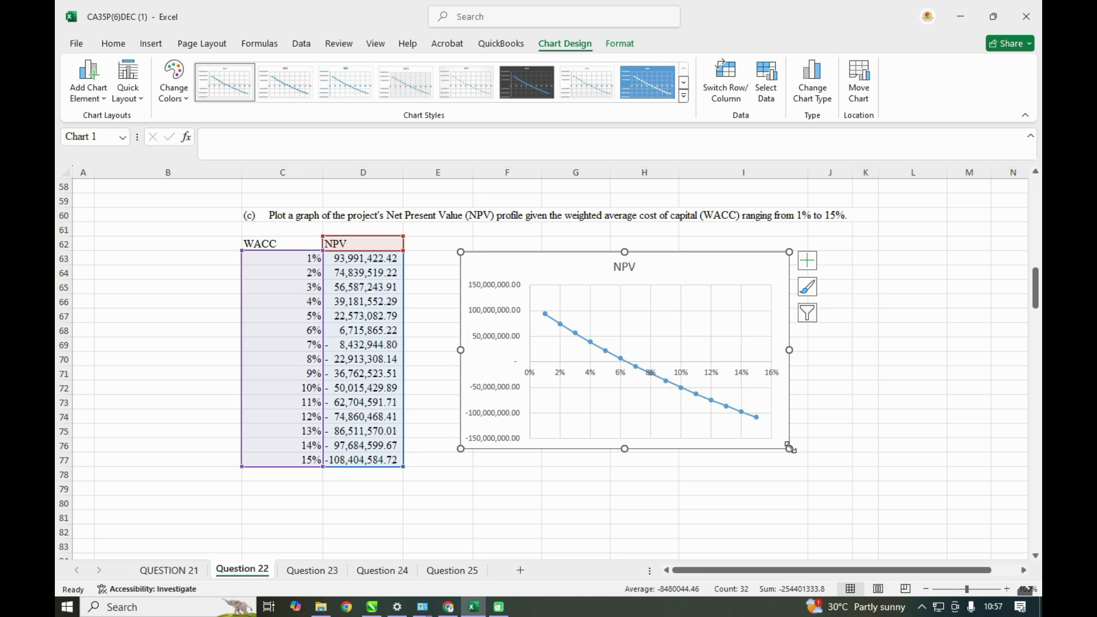
pyautogui.moveTo(790, 448); pyautogui.dragTo(810, 468)
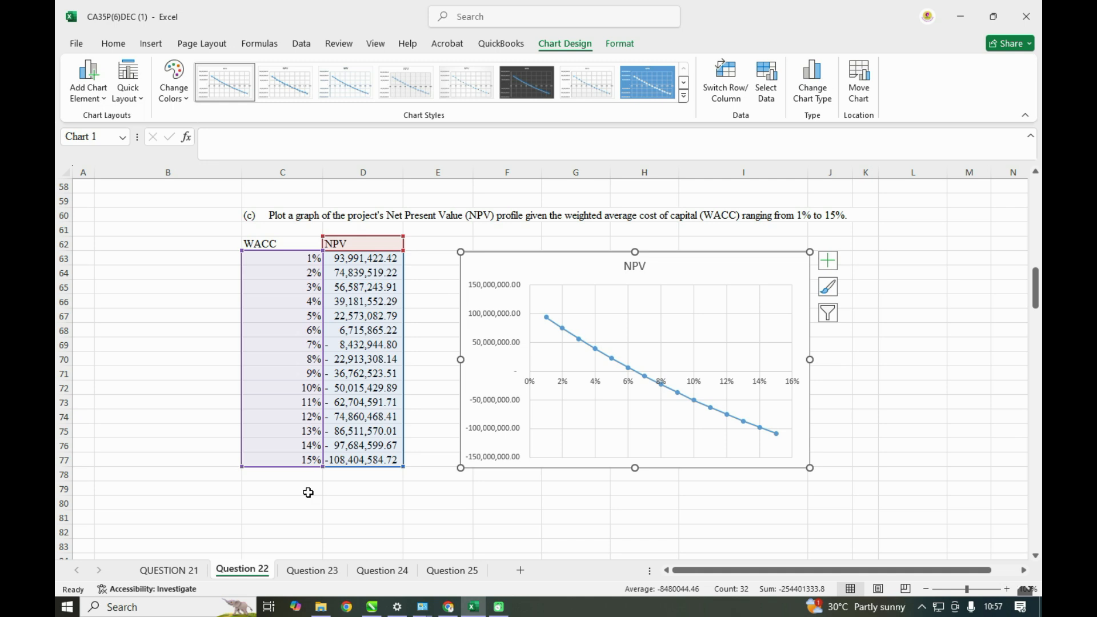
pyautogui.scroll(1, 308, 492)
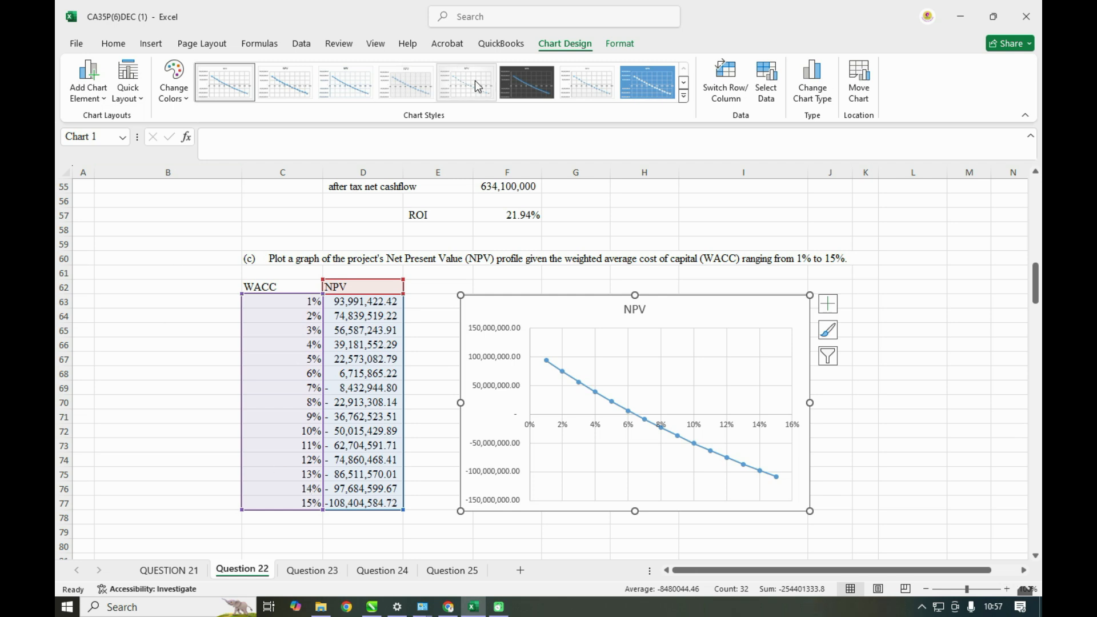
pyautogui.click(531, 87)
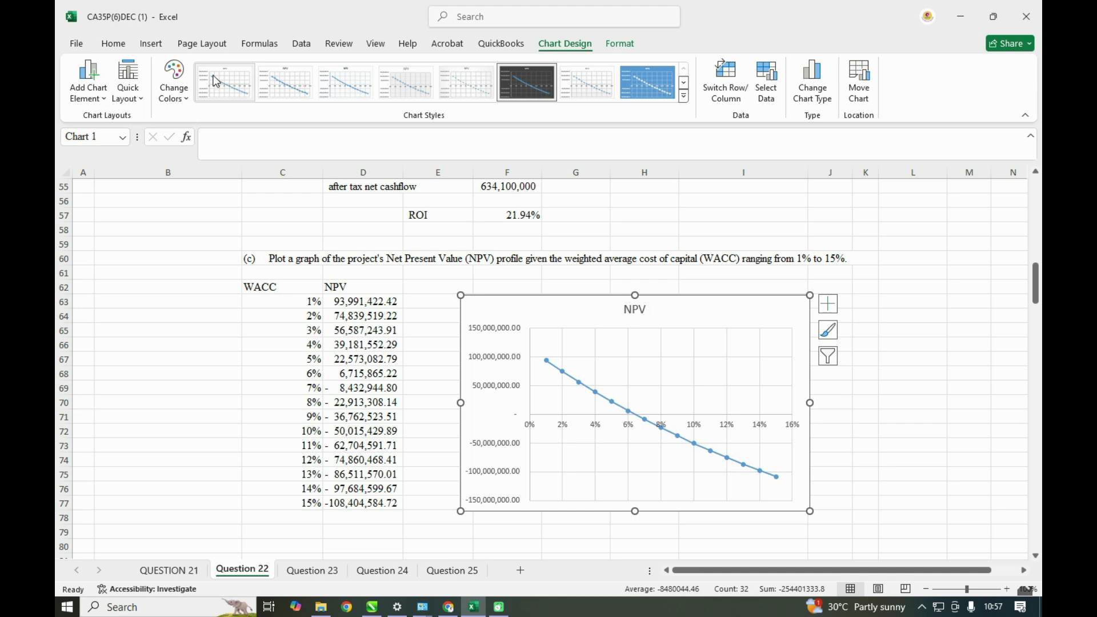
pyautogui.click(521, 545)
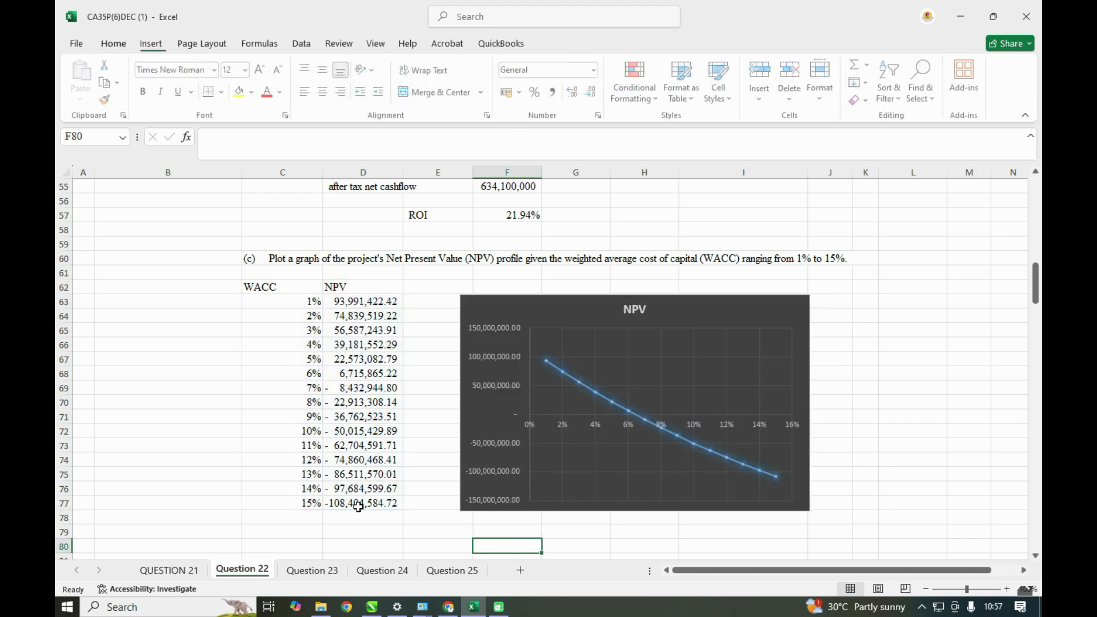
# - Add the requirement (d) heading in C81 by linking it to the question text with =A26
pyautogui.scroll(-1, 355, 507)
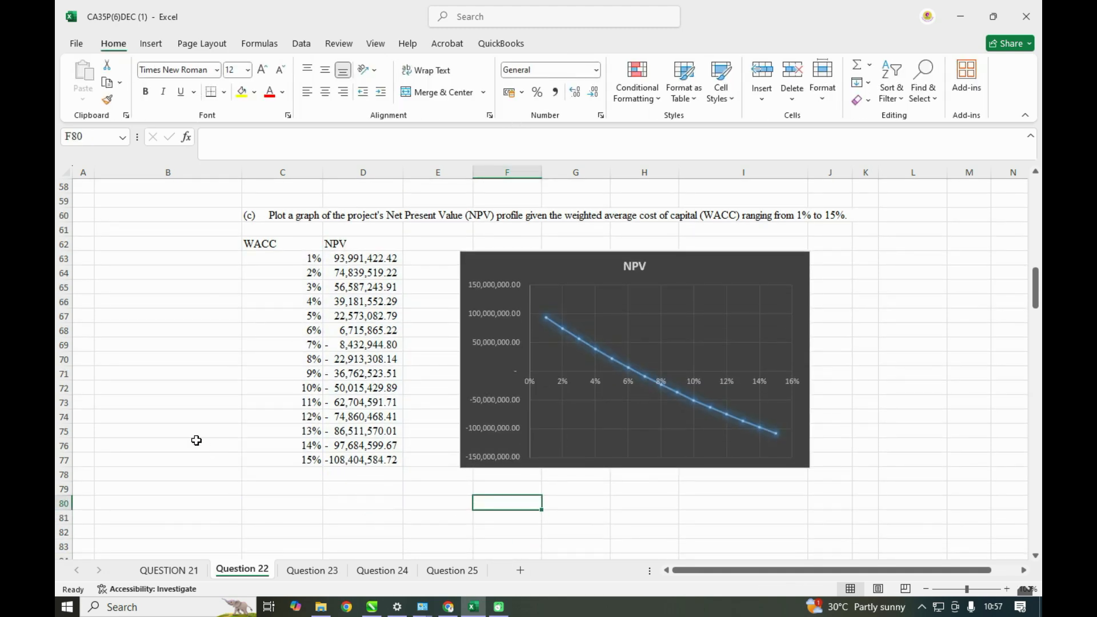
pyautogui.scroll(5, 196, 440)
pyautogui.scroll(-5, 196, 440)
pyautogui.click(268, 515)
pyautogui.write('=')
pyautogui.scroll(11, 269, 503)
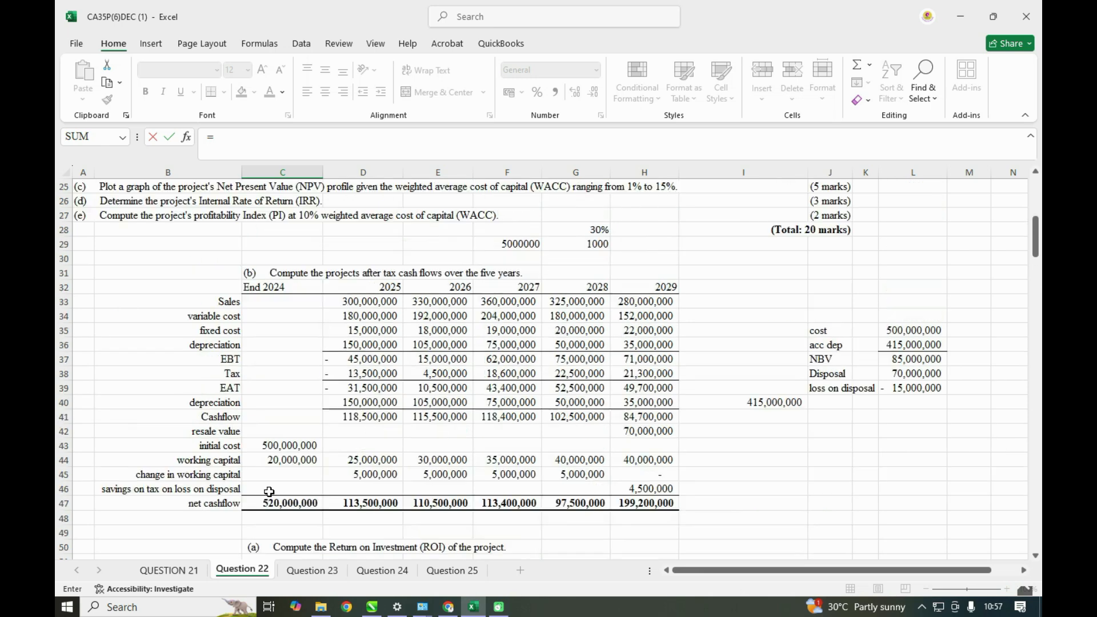
pyautogui.scroll(3, 268, 491)
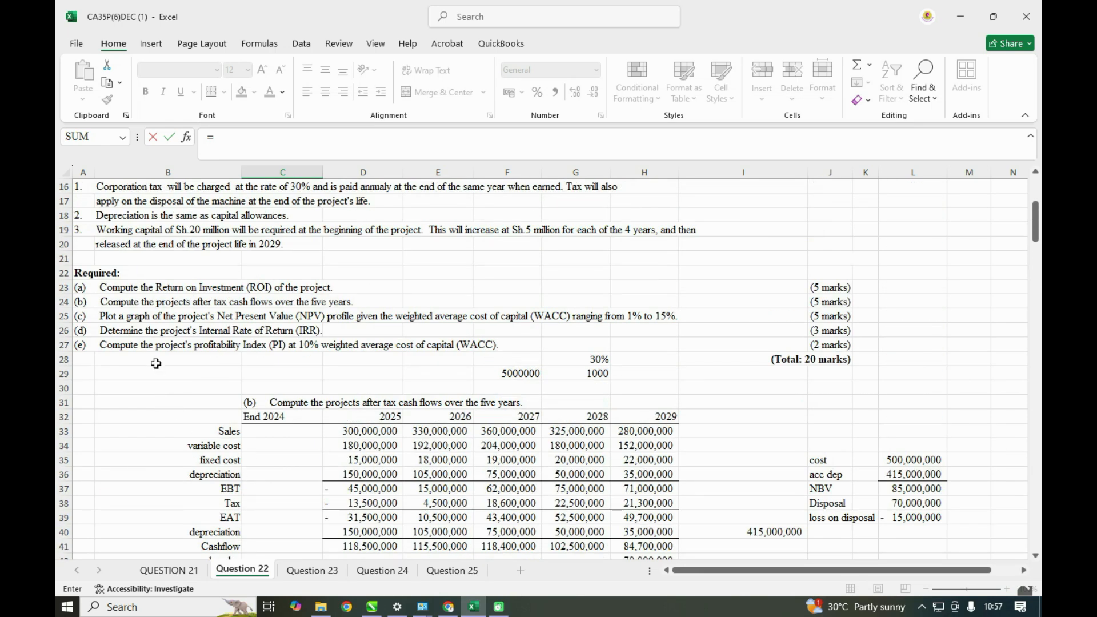
pyautogui.click(84, 330)
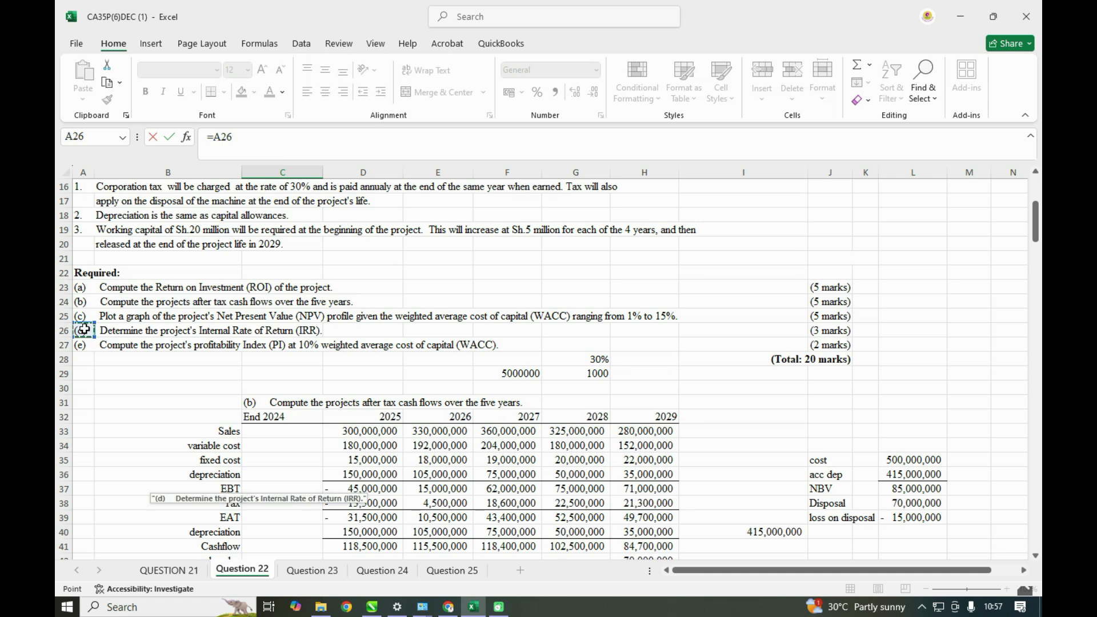
pyautogui.press('Escape')
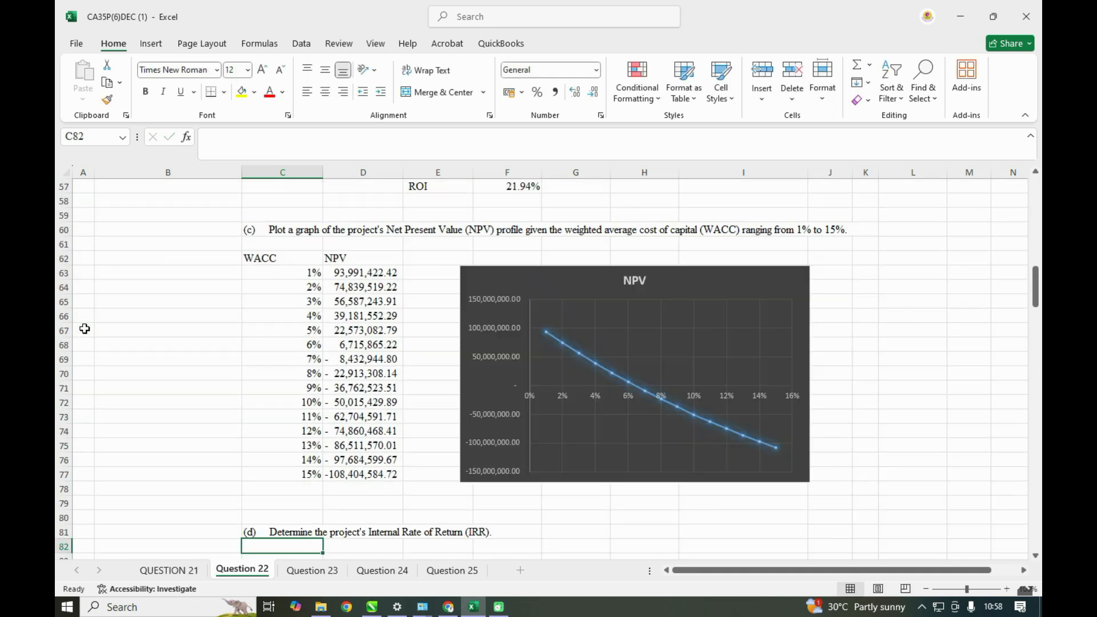
pyautogui.scroll(-4, 84, 330)
pyautogui.click(314, 429)
pyautogui.write('CS')
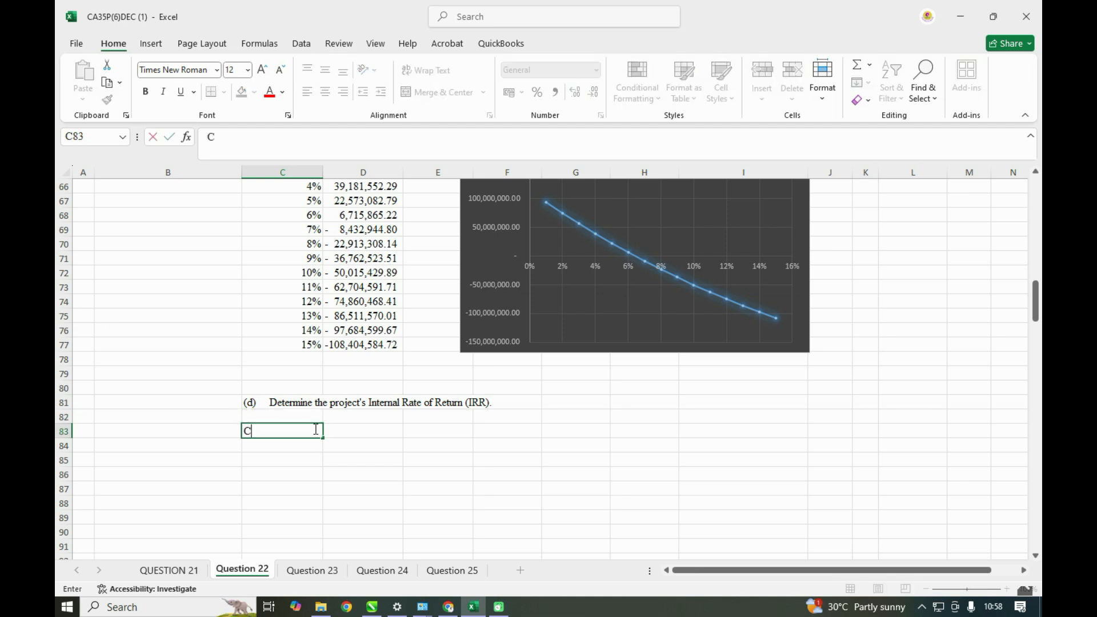
pyautogui.press('BackSpace')
pyautogui.press('BackSpace')
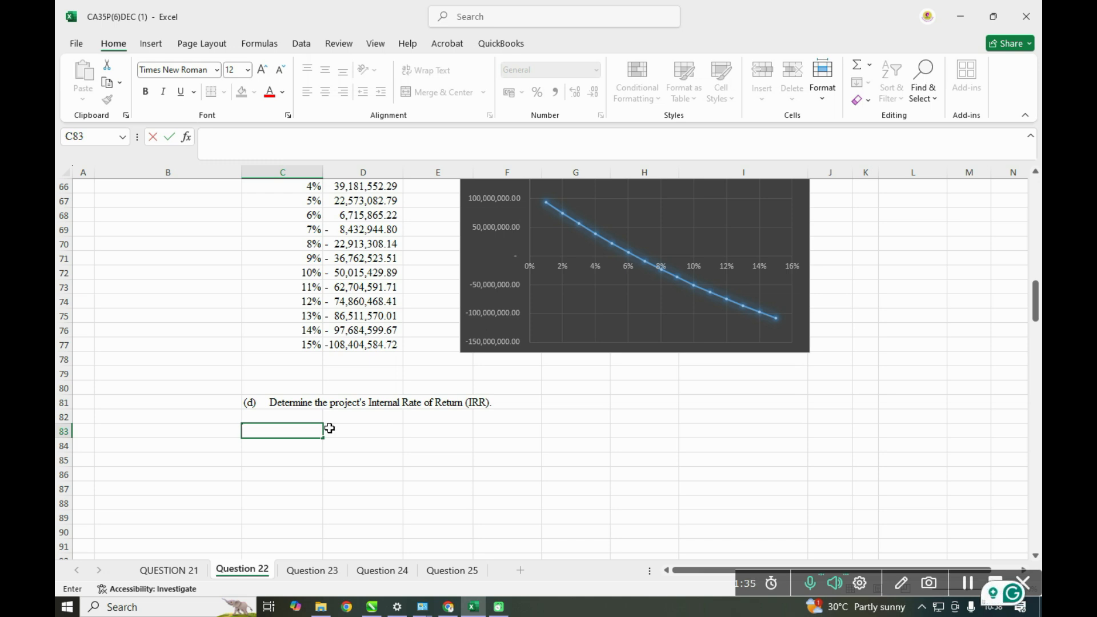
# - Link D83 to the first period heading of the cash flow table with =C32
pyautogui.click(342, 432)
pyautogui.write('=')
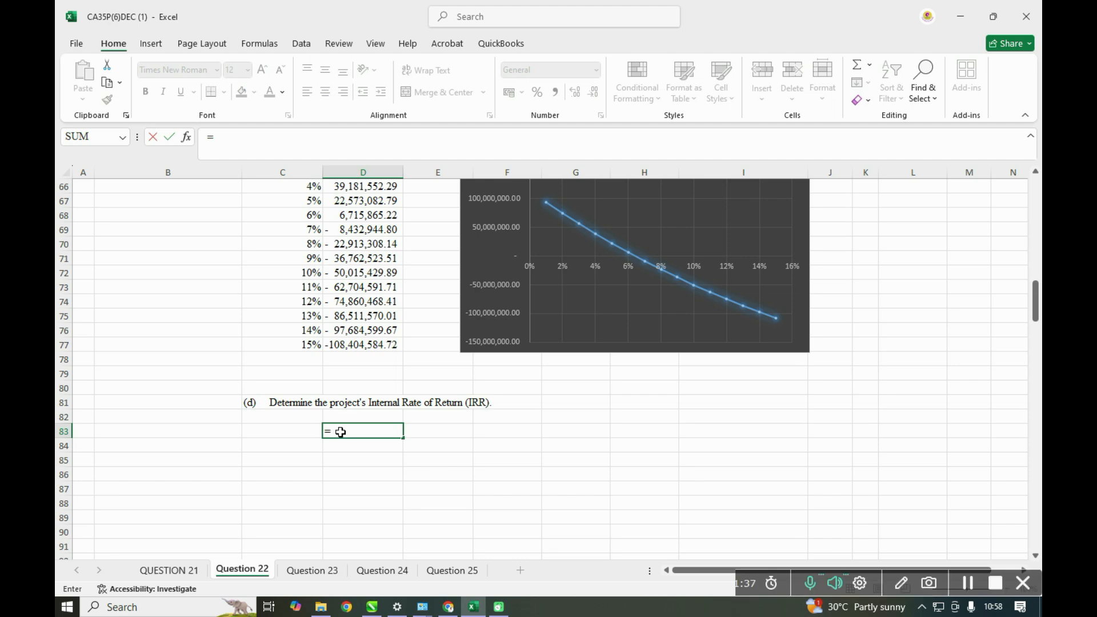
pyautogui.scroll(15, 340, 432)
pyautogui.click(284, 346)
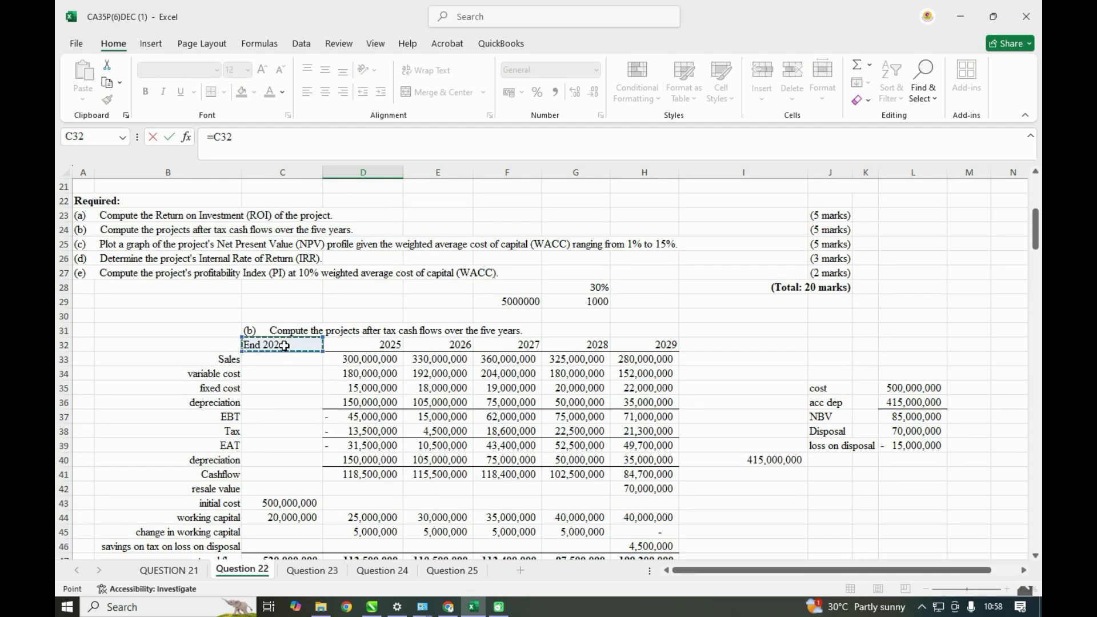
pyautogui.press('Return')
pyautogui.scroll(-3, 326, 484)
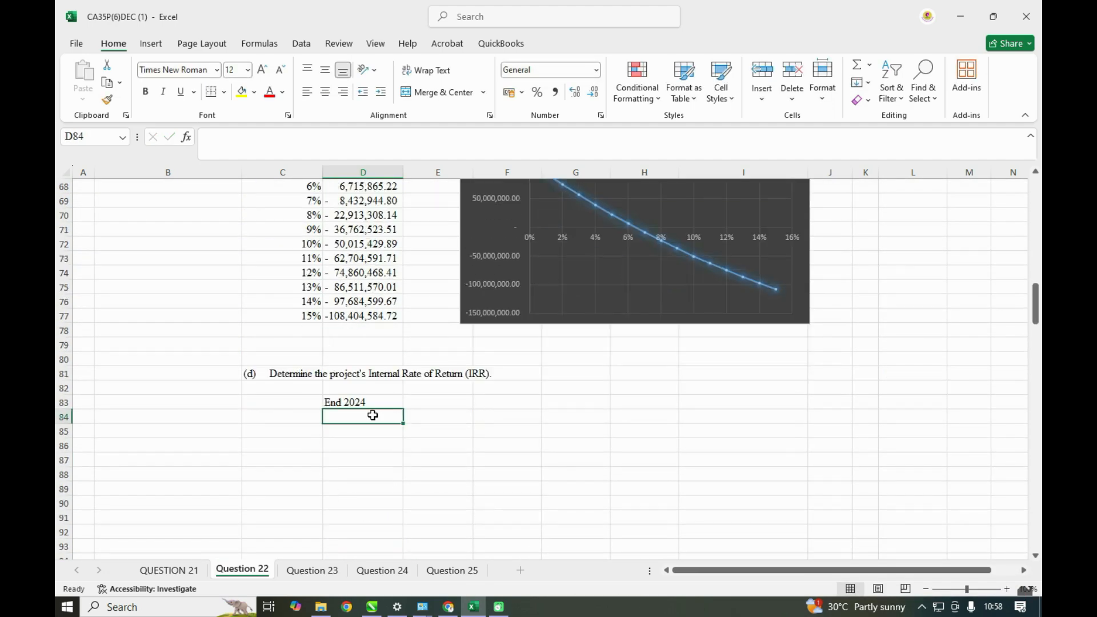
pyautogui.scroll(16, 372, 415)
pyautogui.scroll(-6, 374, 427)
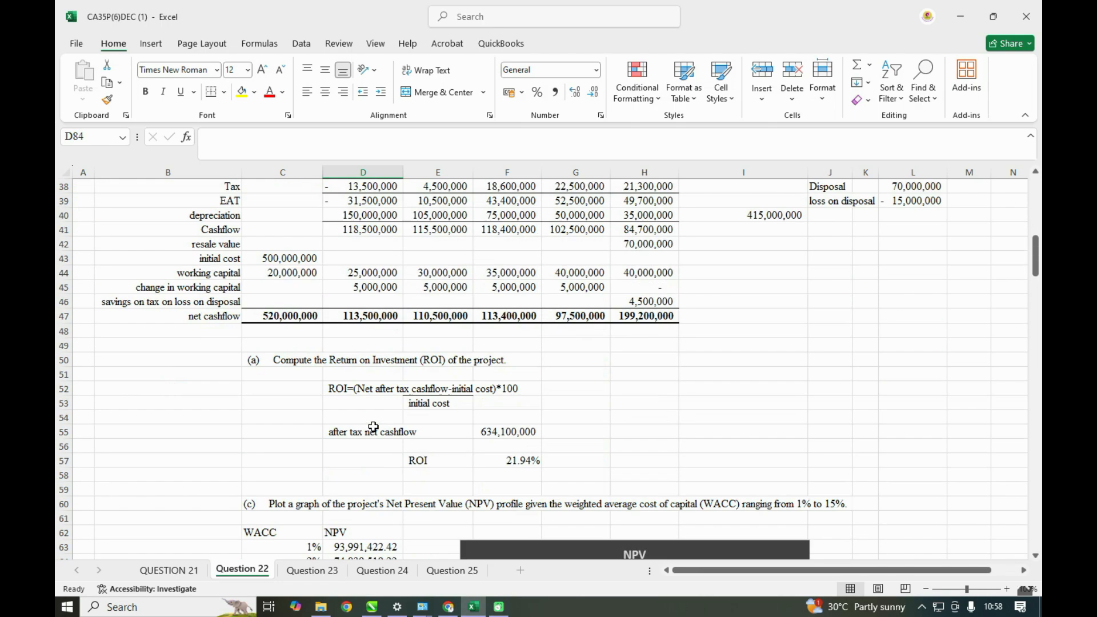
pyautogui.scroll(-8, 374, 427)
pyautogui.click(366, 490)
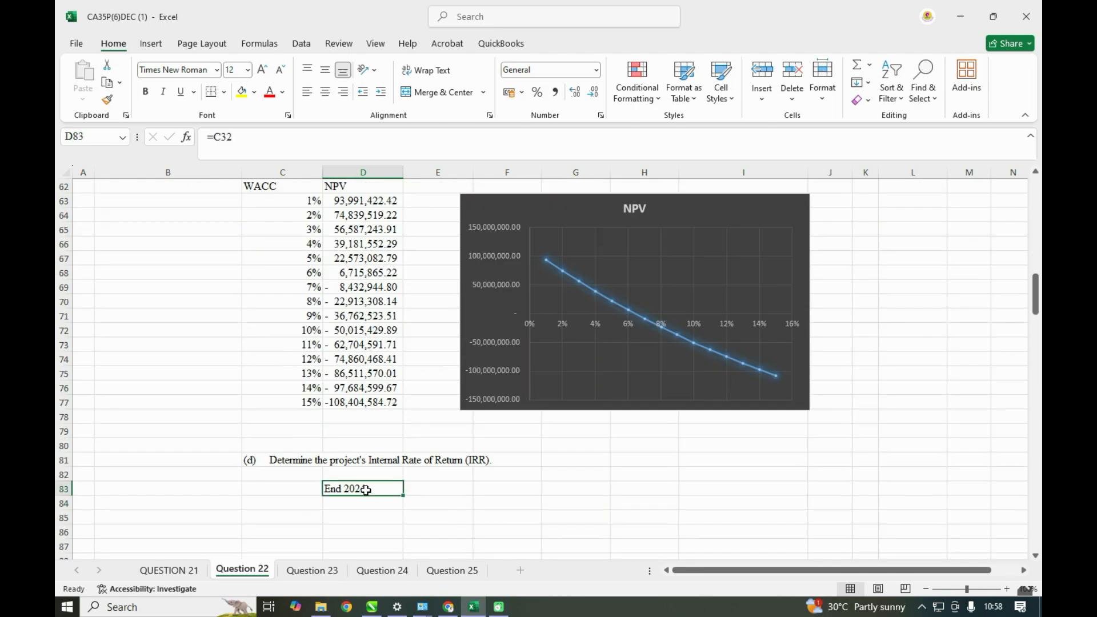
pyautogui.click(304, 485)
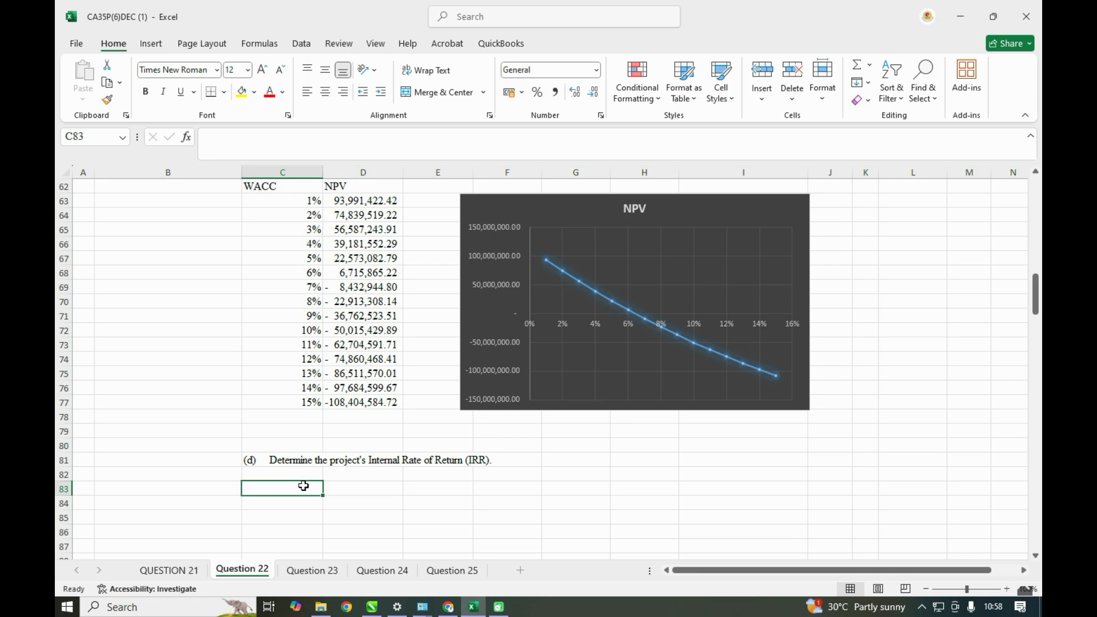
# - Link C83 to the End 2024 heading with =C32 and fill the period headings across to H83
pyautogui.write('=')
pyautogui.scroll(11, 309, 457)
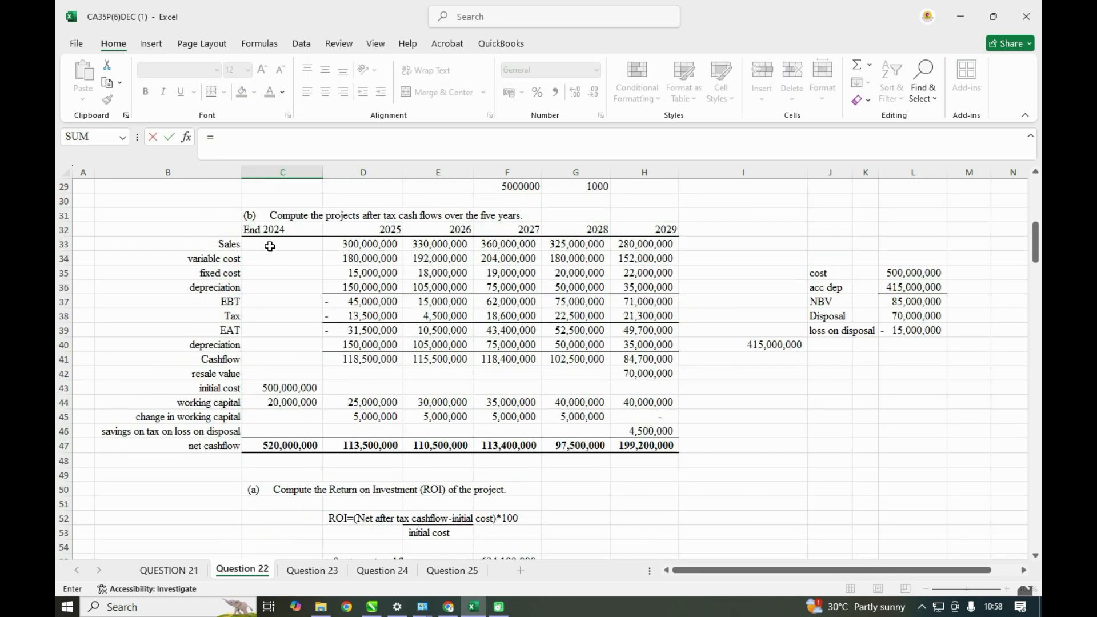
pyautogui.click(272, 228)
pyautogui.press('Return')
pyautogui.scroll(-1, 291, 382)
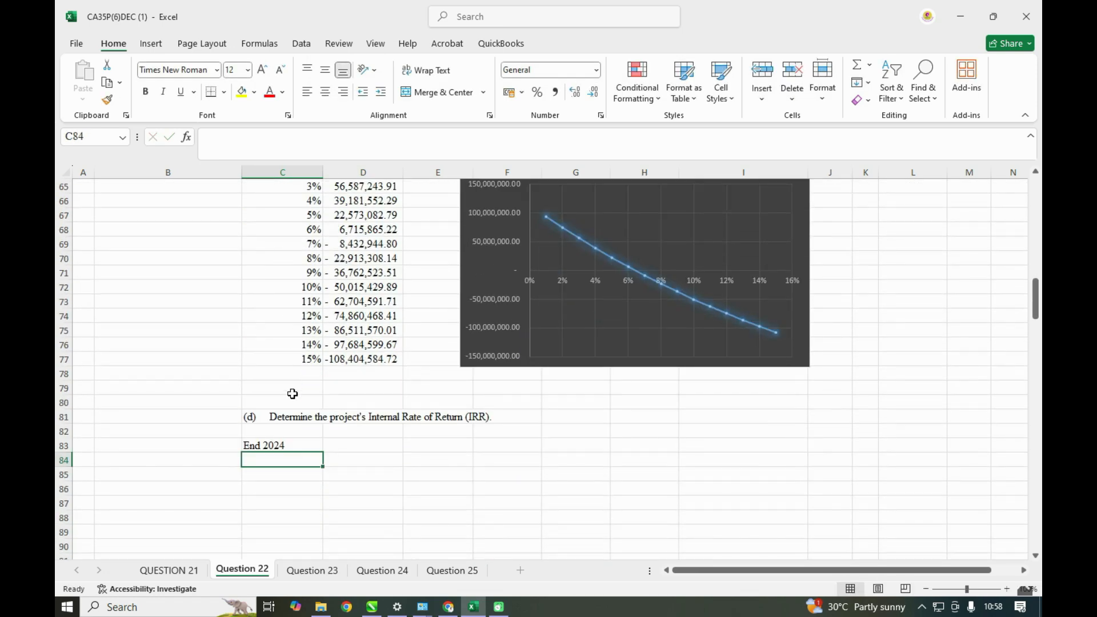
pyautogui.click(288, 443)
pyautogui.moveTo(324, 453); pyautogui.dragTo(678, 448)
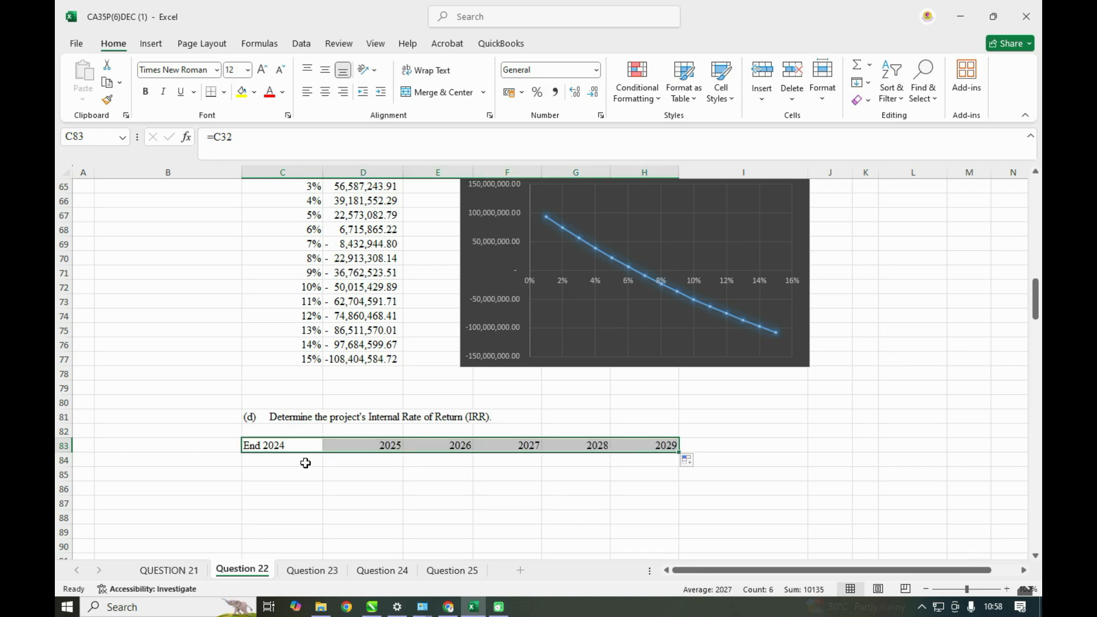
# - Label the row under the period headings CASHFLOW in B84
pyautogui.click(222, 460)
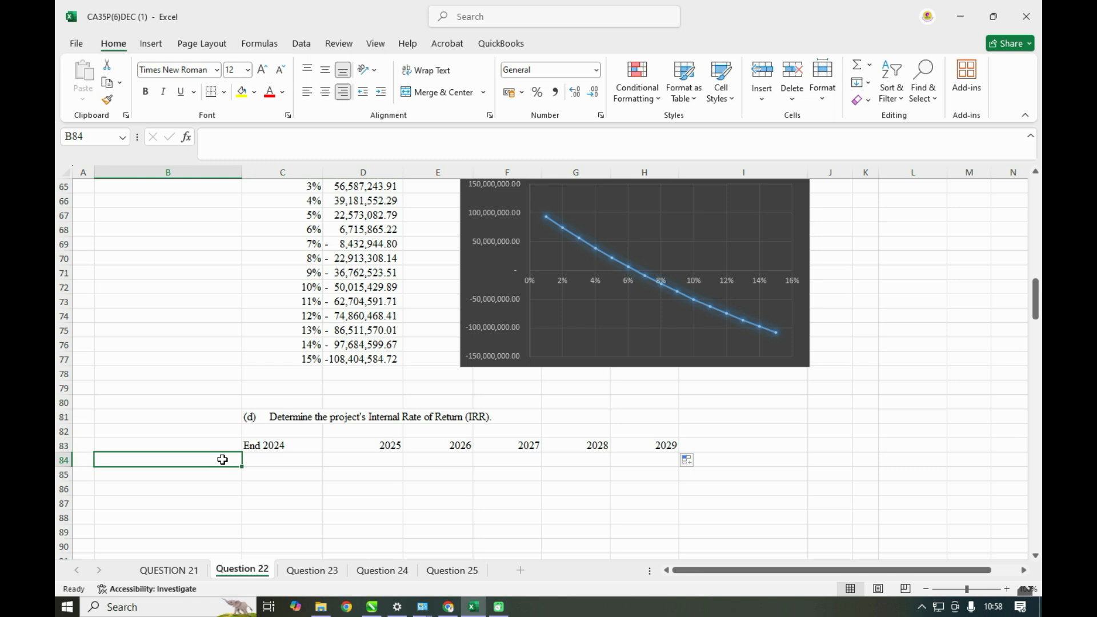
pyautogui.write('CASHF')
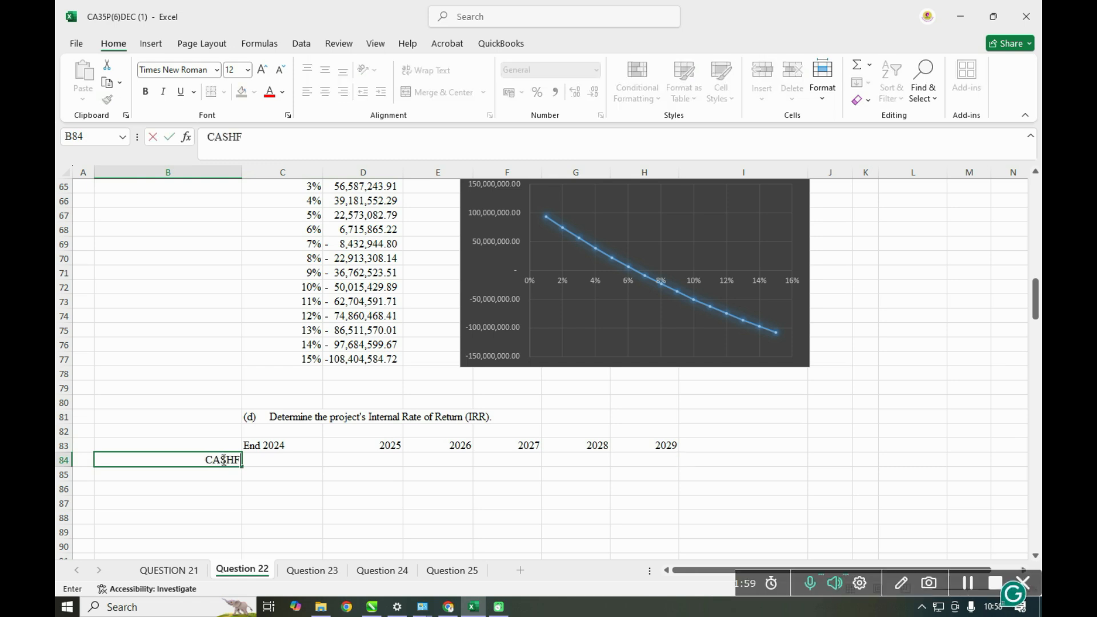
pyautogui.write('LOE')
pyautogui.press('BackSpace')
pyautogui.write('W')
# - Link C84 to the net cashflow row with =C47 and fill the formula across to H84
pyautogui.click(276, 463)
pyautogui.write('=')
pyautogui.scroll(9, 276, 463)
pyautogui.click(280, 320)
pyautogui.press('Return')
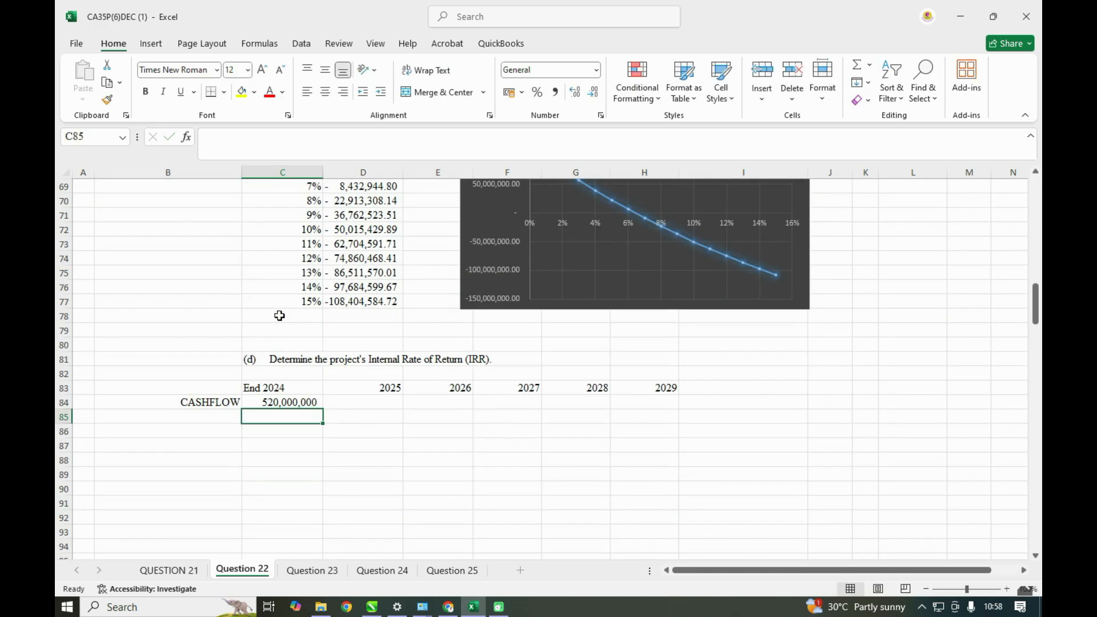
pyautogui.click(290, 401)
pyautogui.moveTo(322, 408); pyautogui.dragTo(667, 401)
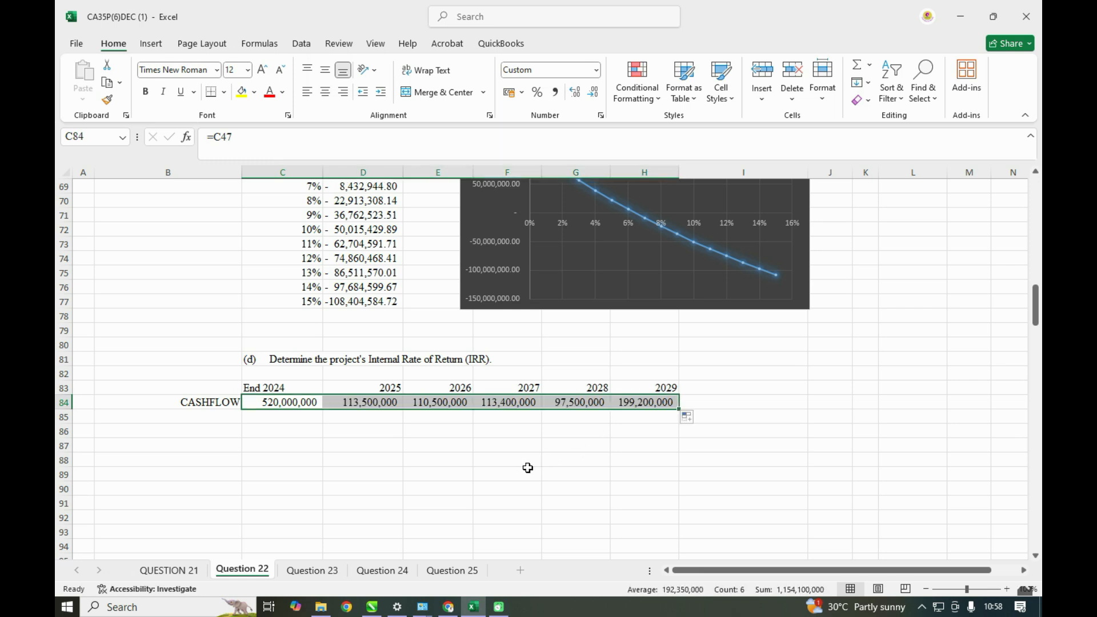
# - Replace the End 2024 cash flow in C84 with the negative outlay -520,000,000
pyautogui.scroll(3, 529, 468)
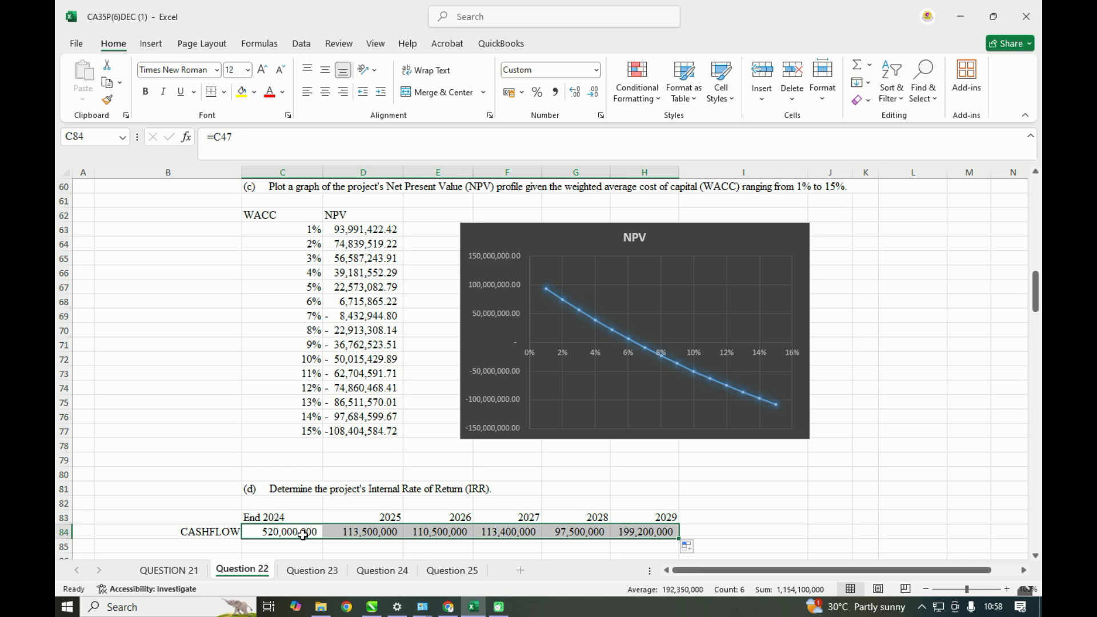
pyautogui.scroll(8, 302, 531)
pyautogui.scroll(-11, 301, 526)
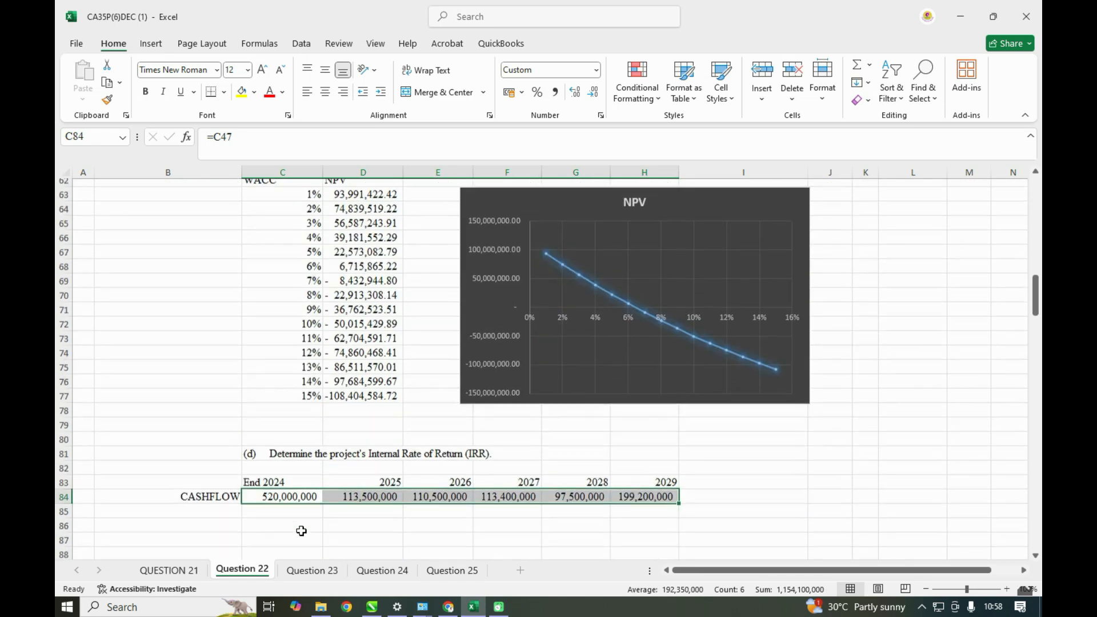
pyautogui.click(289, 400)
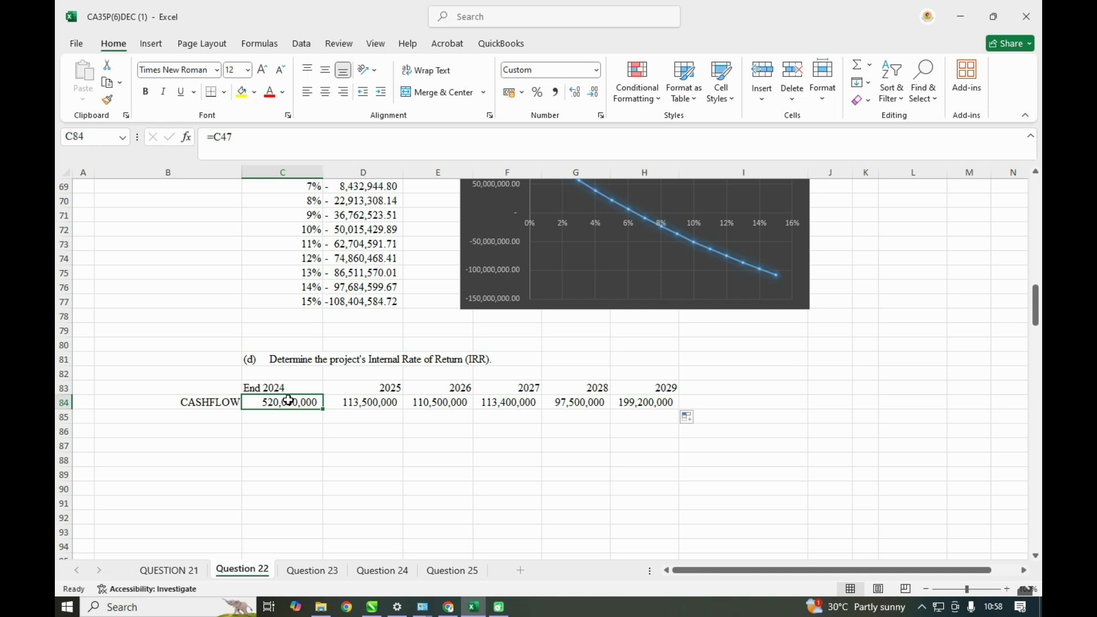
pyautogui.press('BackSpace')
pyautogui.write('- 520,000,000')
pyautogui.click(314, 437)
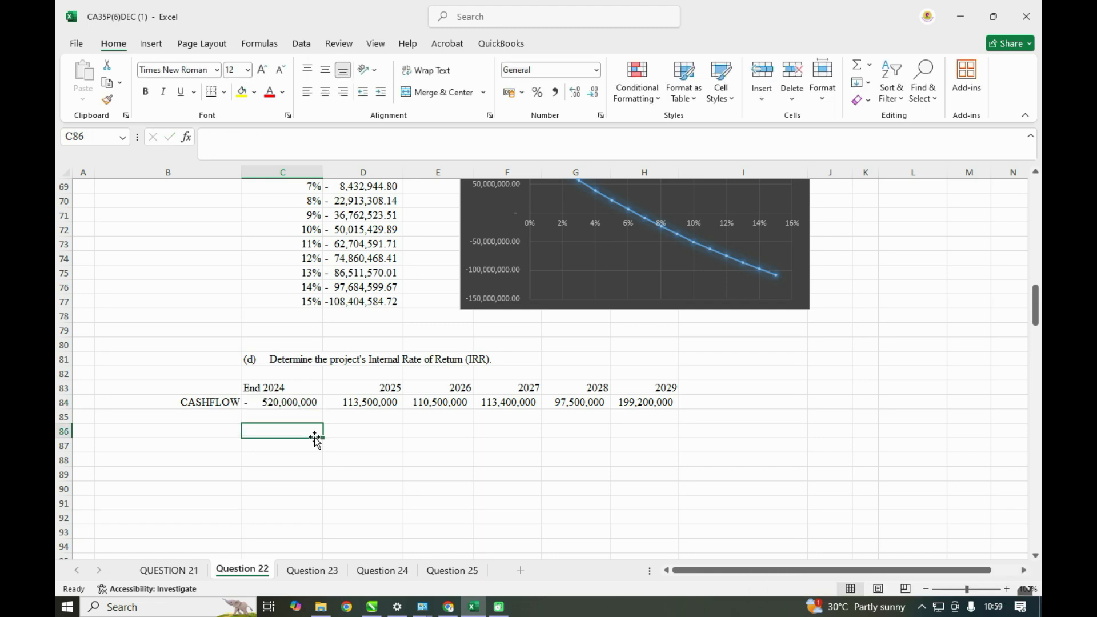
# - Add the label IRR in C87 below the cash flow row
pyautogui.scroll(10, 315, 438)
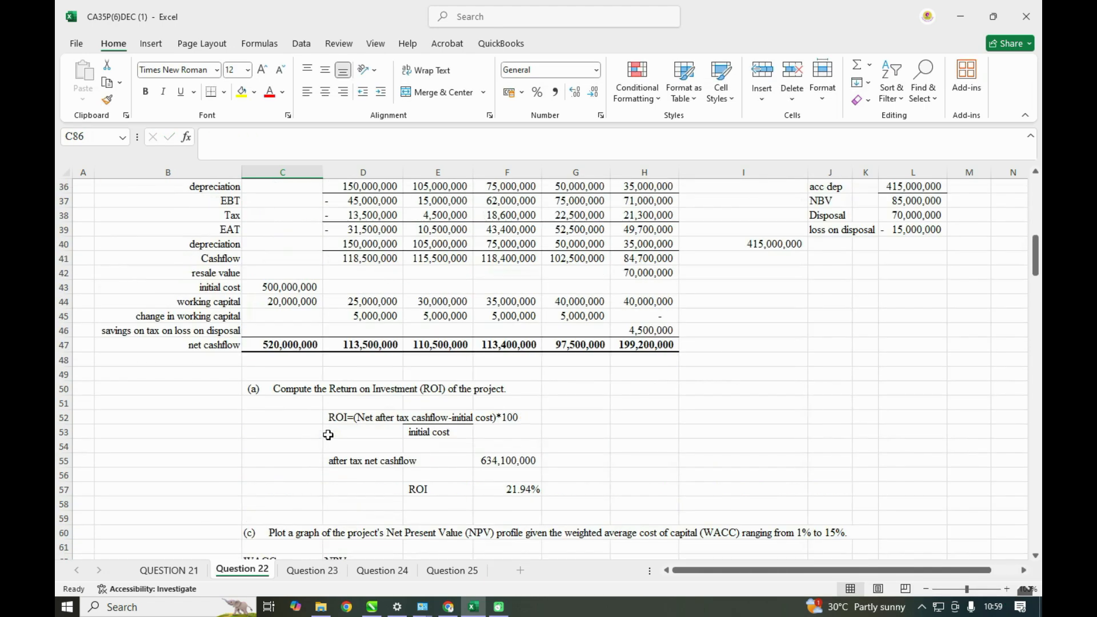
pyautogui.scroll(-13, 328, 435)
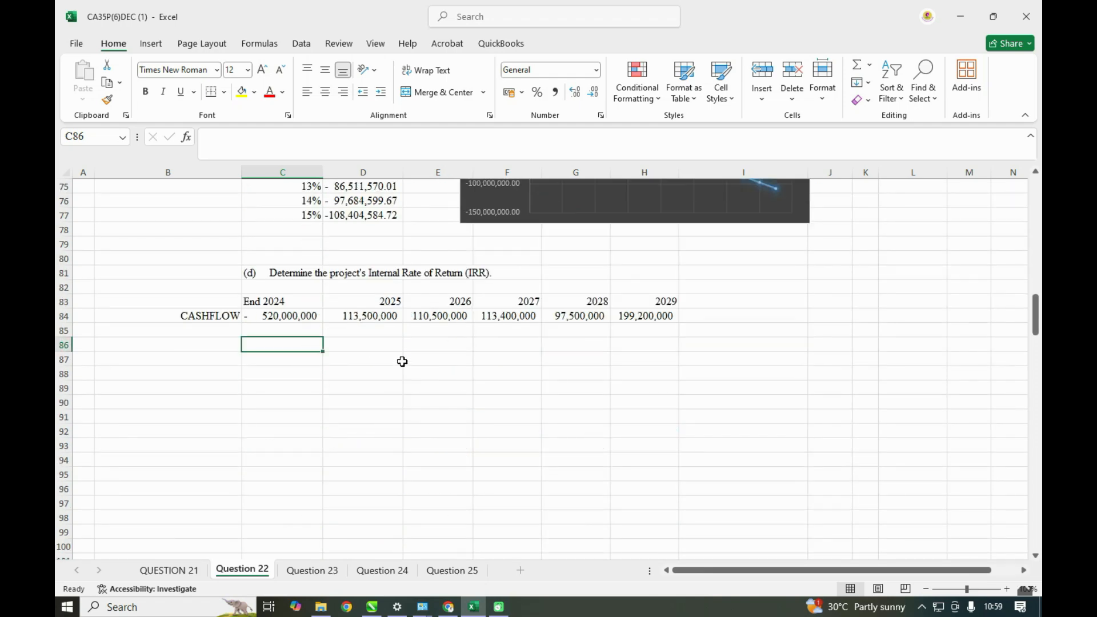
pyautogui.click(367, 360)
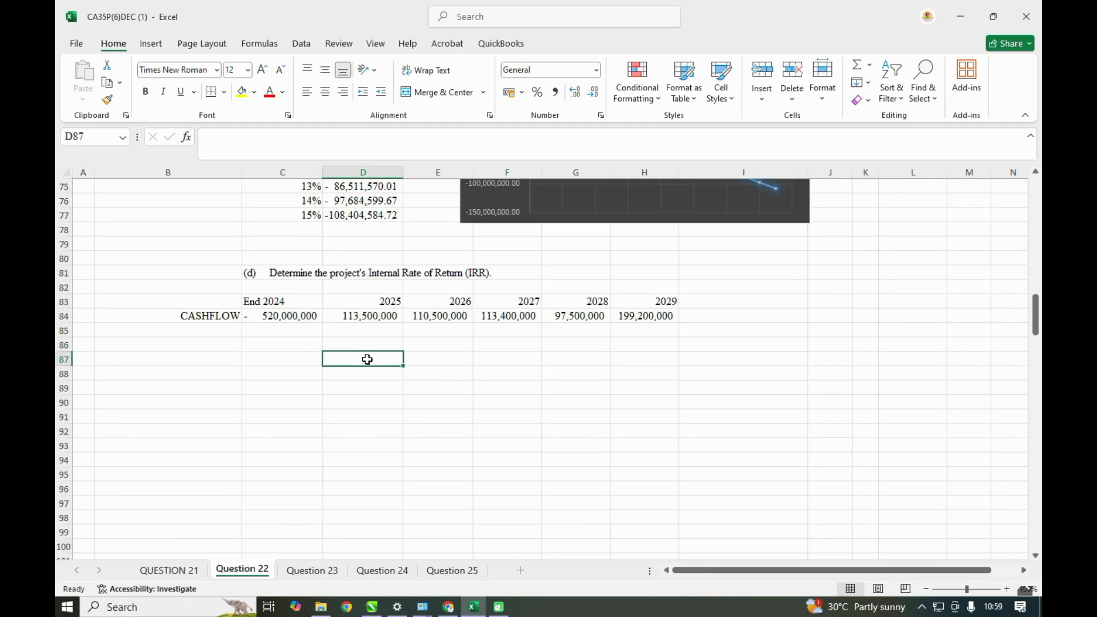
pyautogui.write('i')
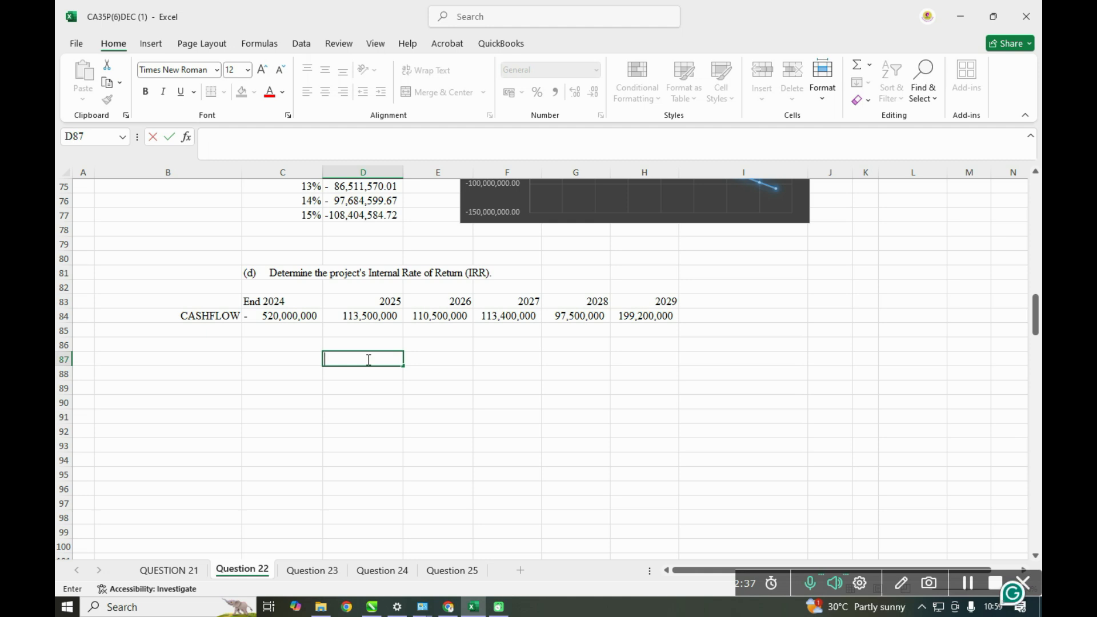
pyautogui.click(296, 358)
pyautogui.write('IRR')
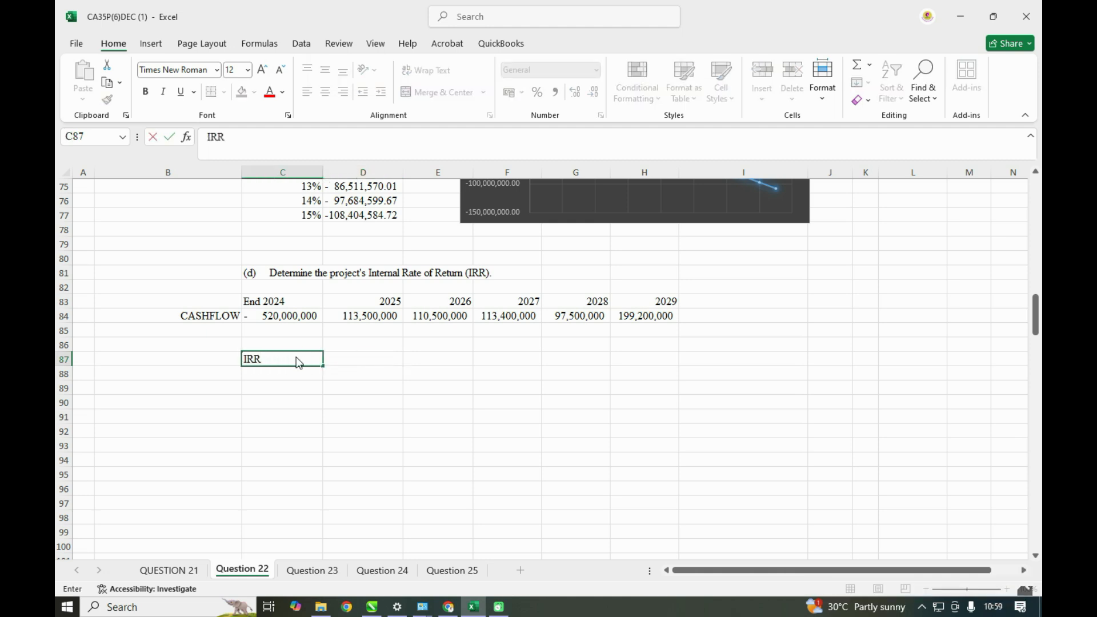
# - Calculate the internal rate of return in D87 with the IRR function over cash flows C84:H84
pyautogui.click(338, 358)
pyautogui.write('=')
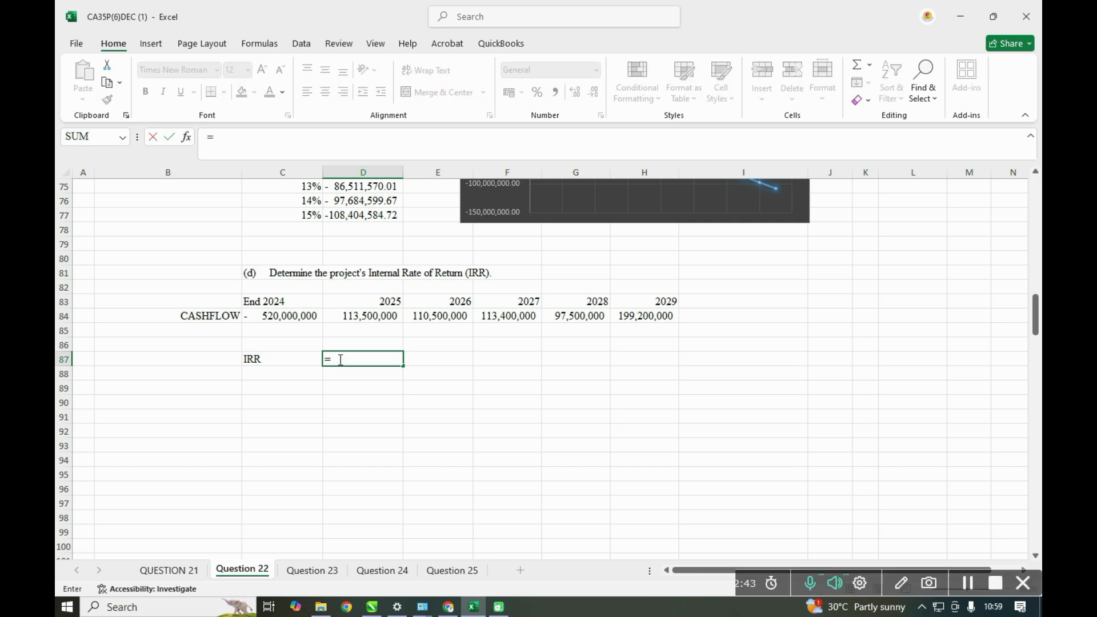
pyautogui.write('IRR')
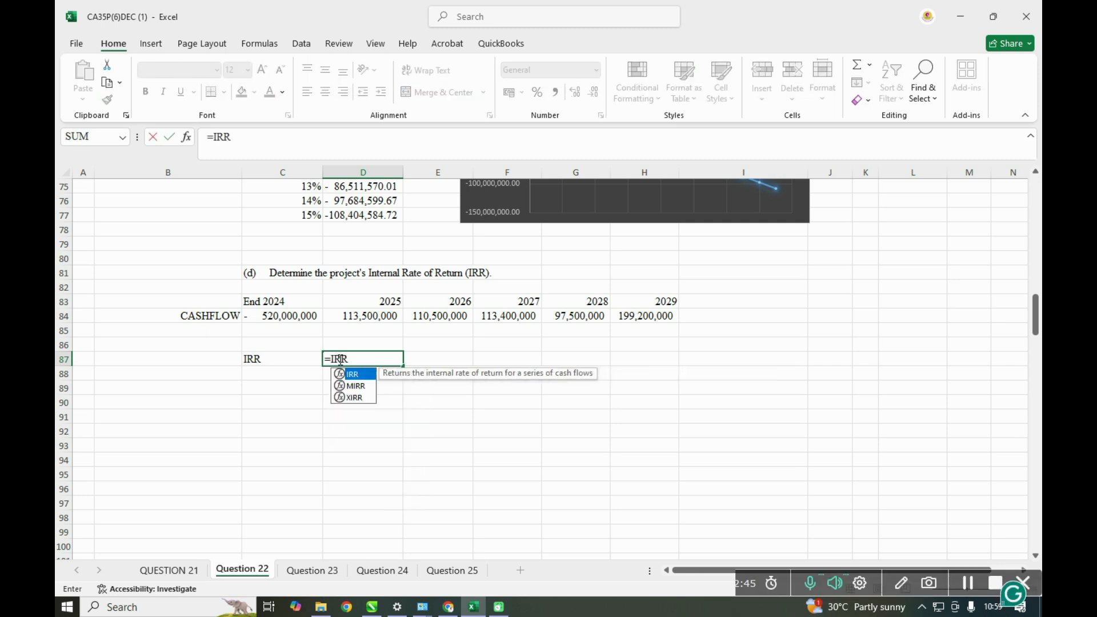
pyautogui.write('(')
pyautogui.moveTo(263, 325); pyautogui.dragTo(637, 316)
pyautogui.press('Return')
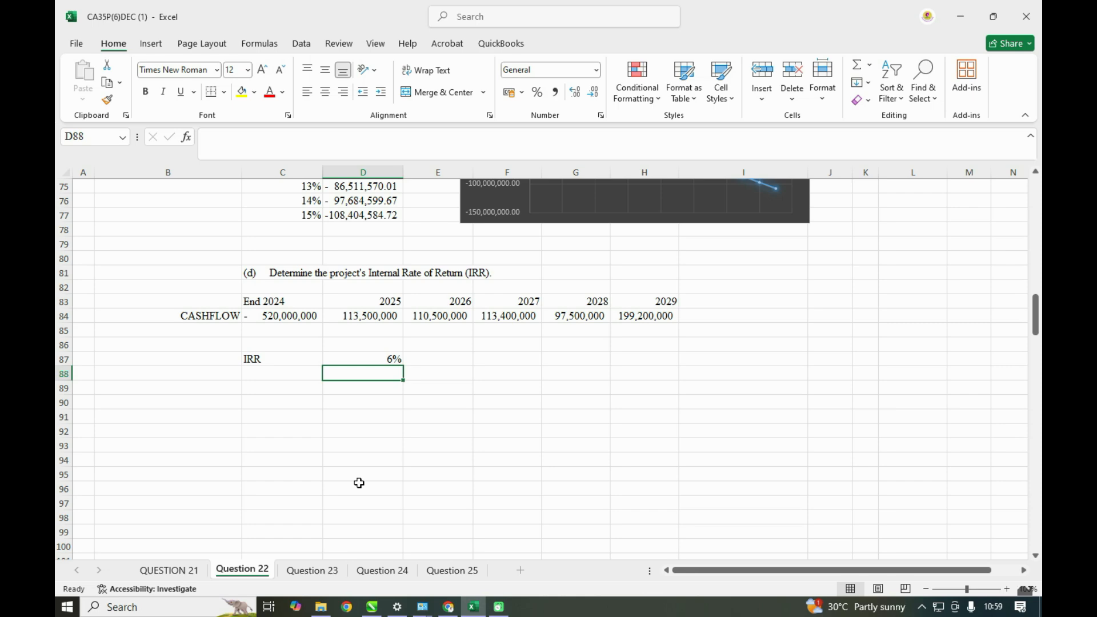
# - Add the requirement (e) heading in C89 by linking it to the question text with =A27
pyautogui.scroll(1, 359, 483)
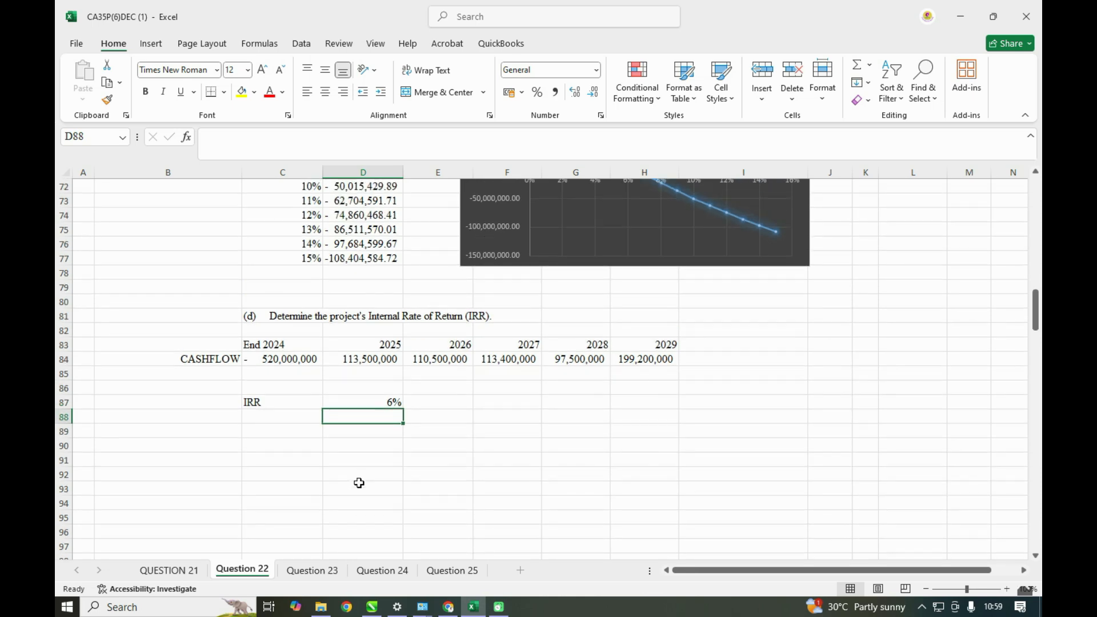
pyautogui.scroll(16, 358, 482)
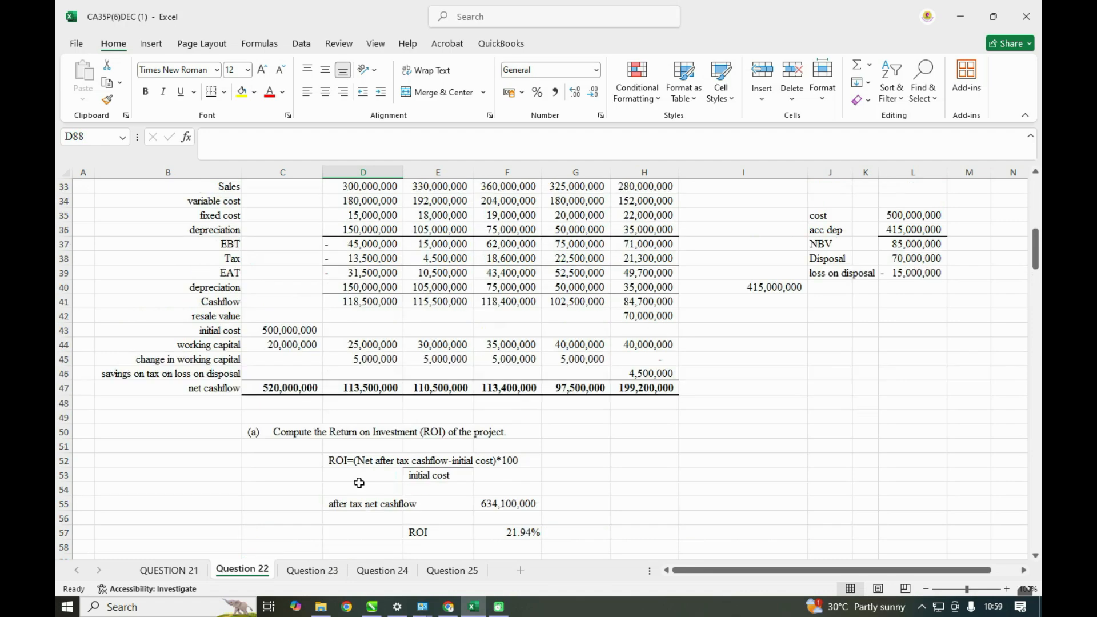
pyautogui.scroll(4, 359, 483)
pyautogui.scroll(-19, 359, 483)
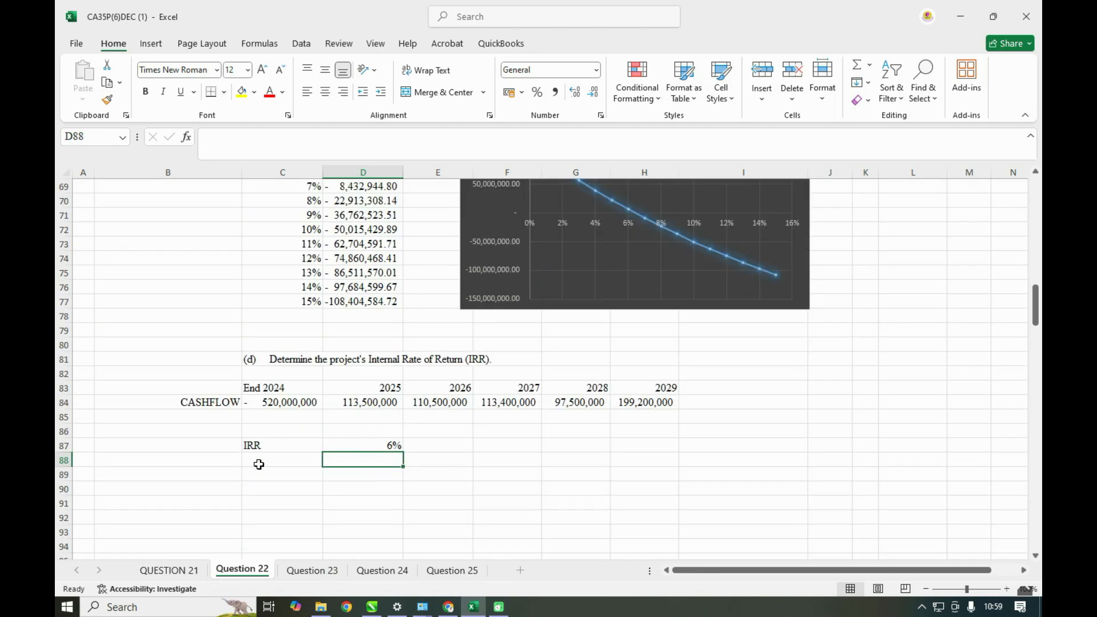
pyautogui.click(261, 470)
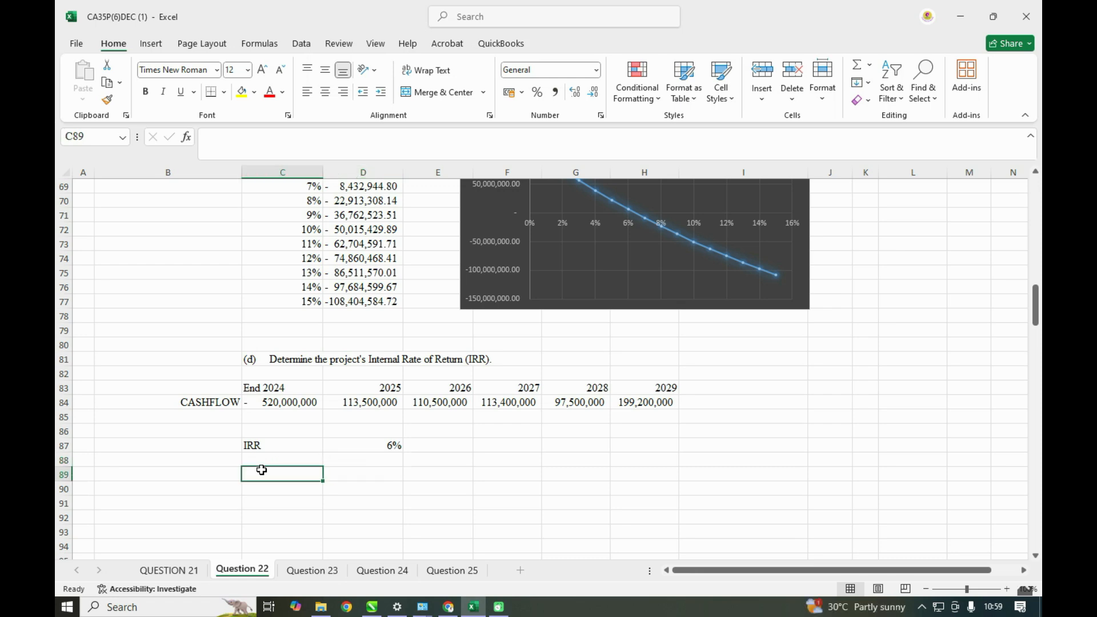
pyautogui.write('=')
pyautogui.scroll(19, 240, 463)
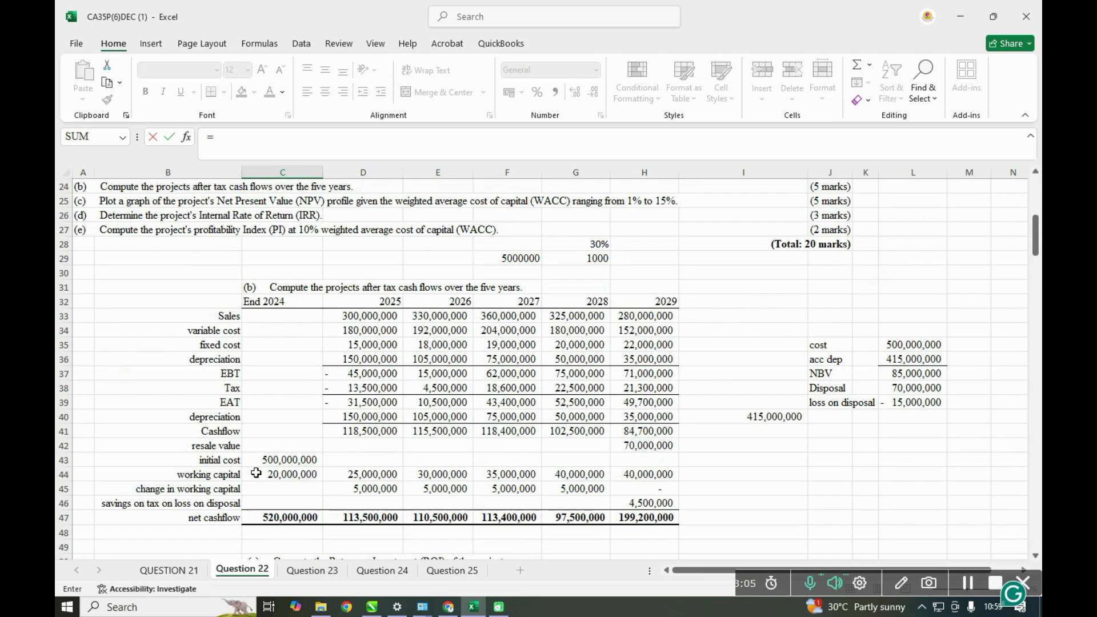
pyautogui.click(82, 405)
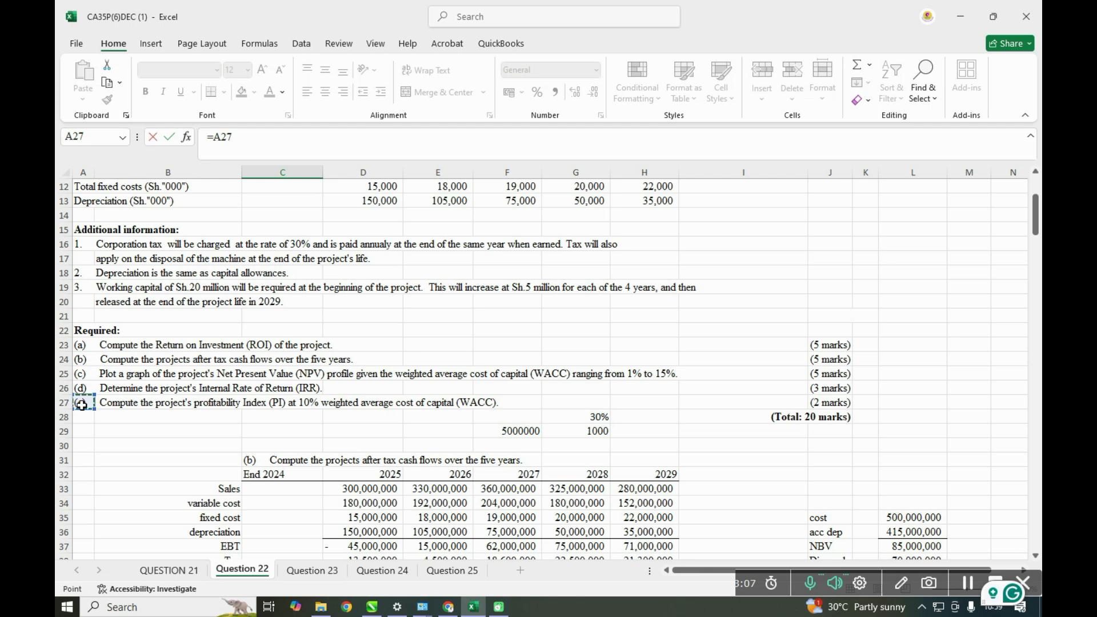
pyautogui.press('Return')
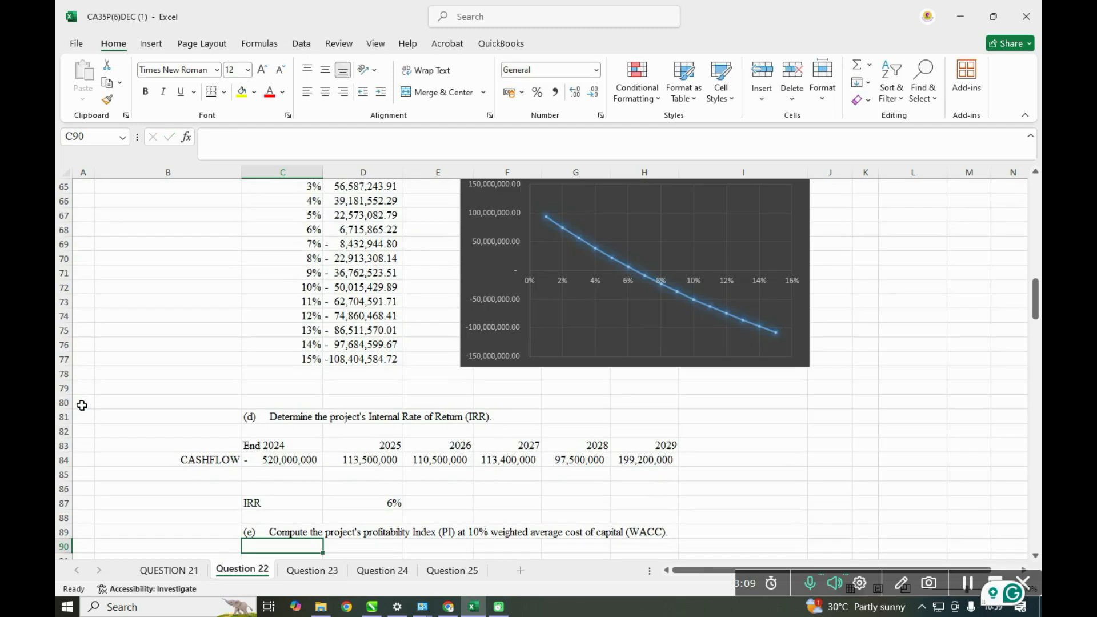
# - Write the profitability index formula as text in D91: PI=pv of cashinflows/pv of cashoutflow
pyautogui.scroll(-2, 80, 406)
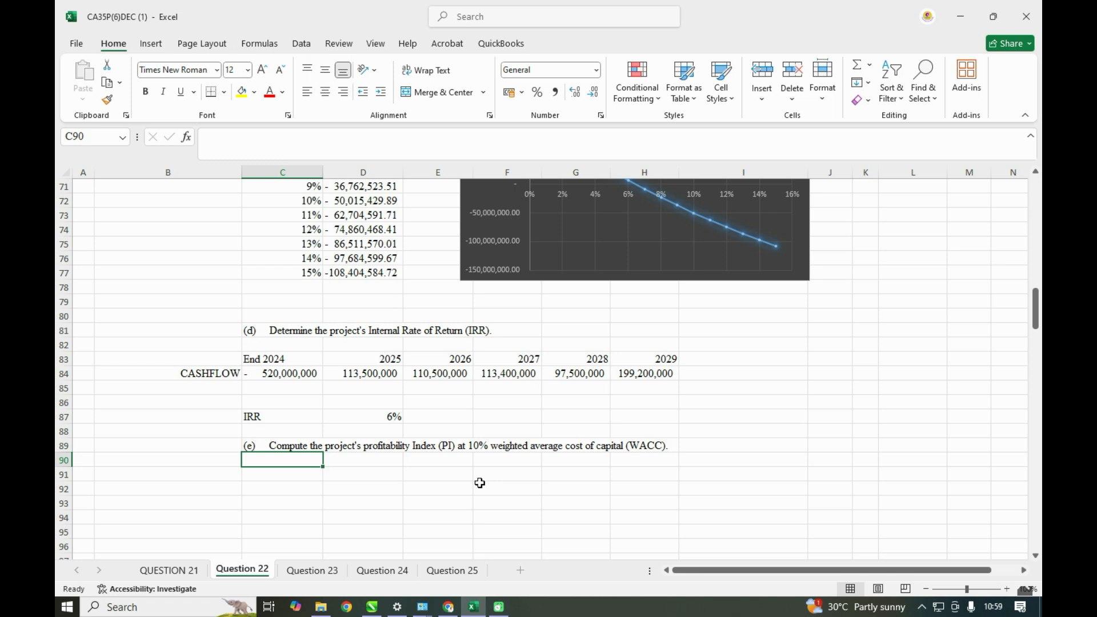
pyautogui.scroll(3, 480, 483)
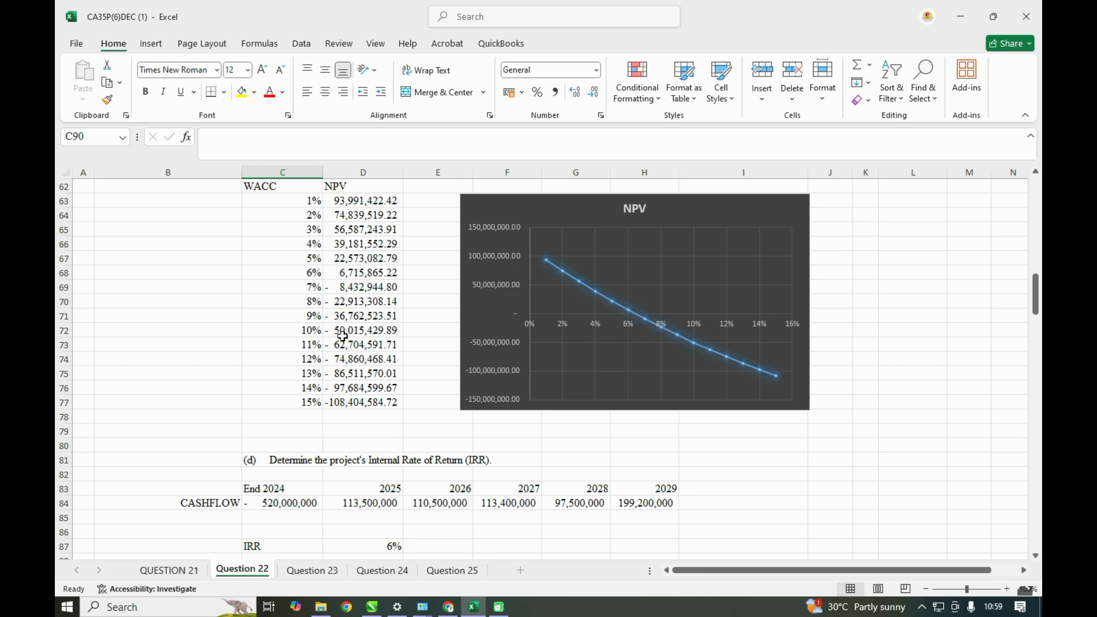
pyautogui.scroll(-3, 343, 341)
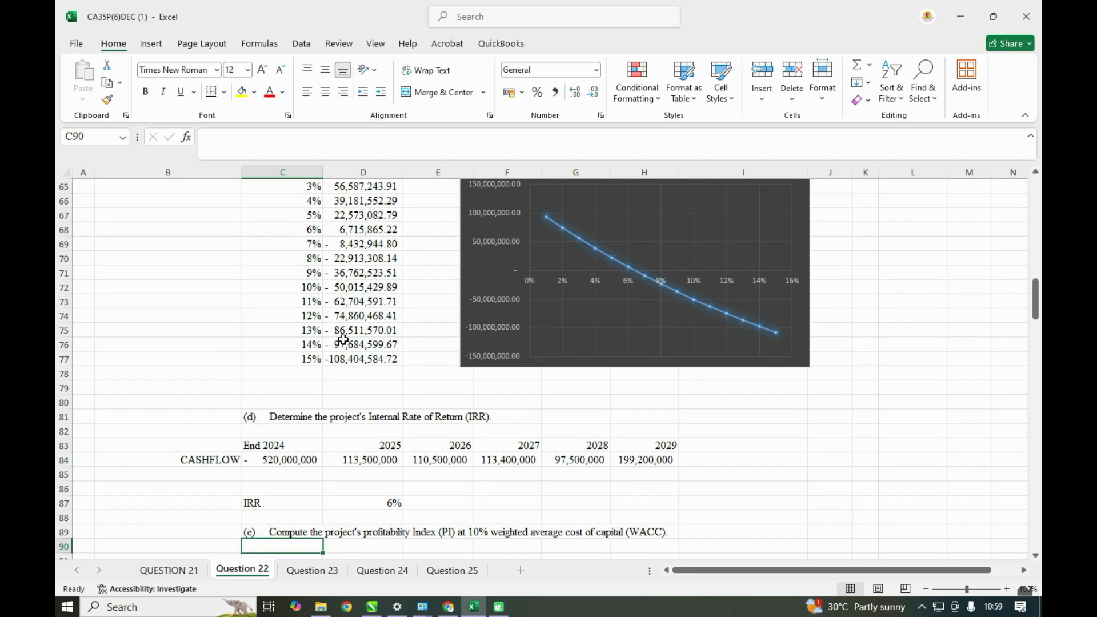
pyautogui.click(379, 478)
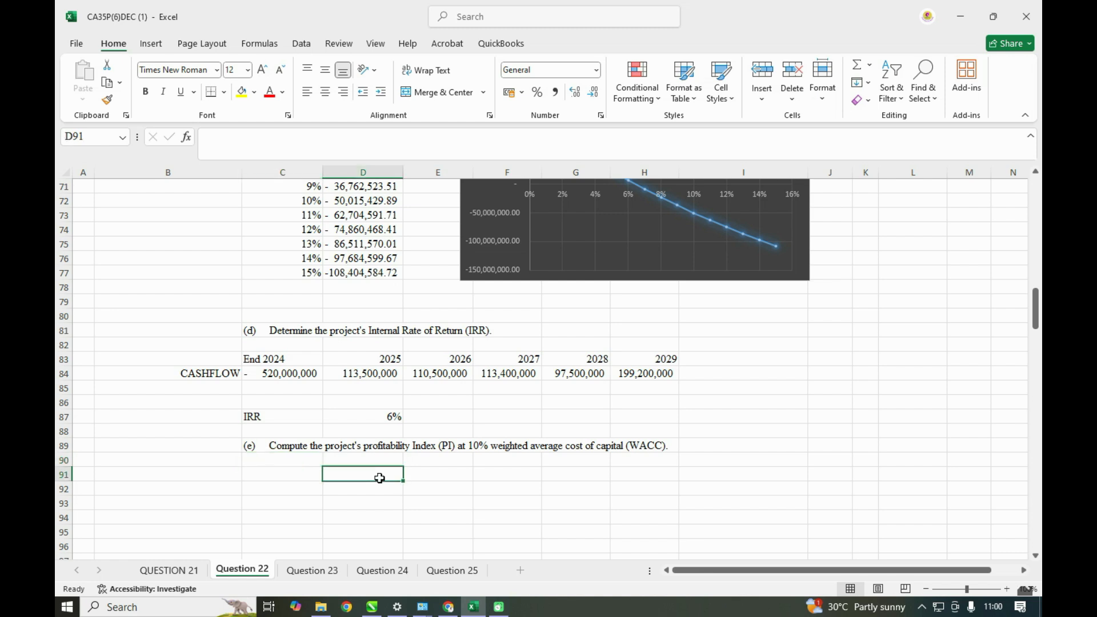
pyautogui.write('P')
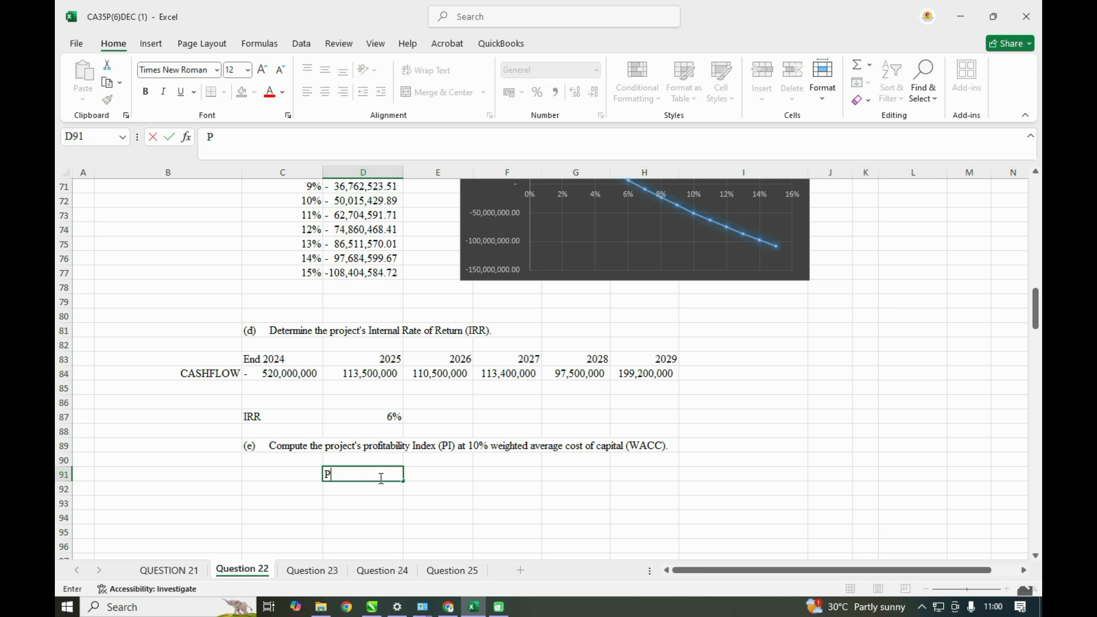
pyautogui.write('I=pv of cashi')
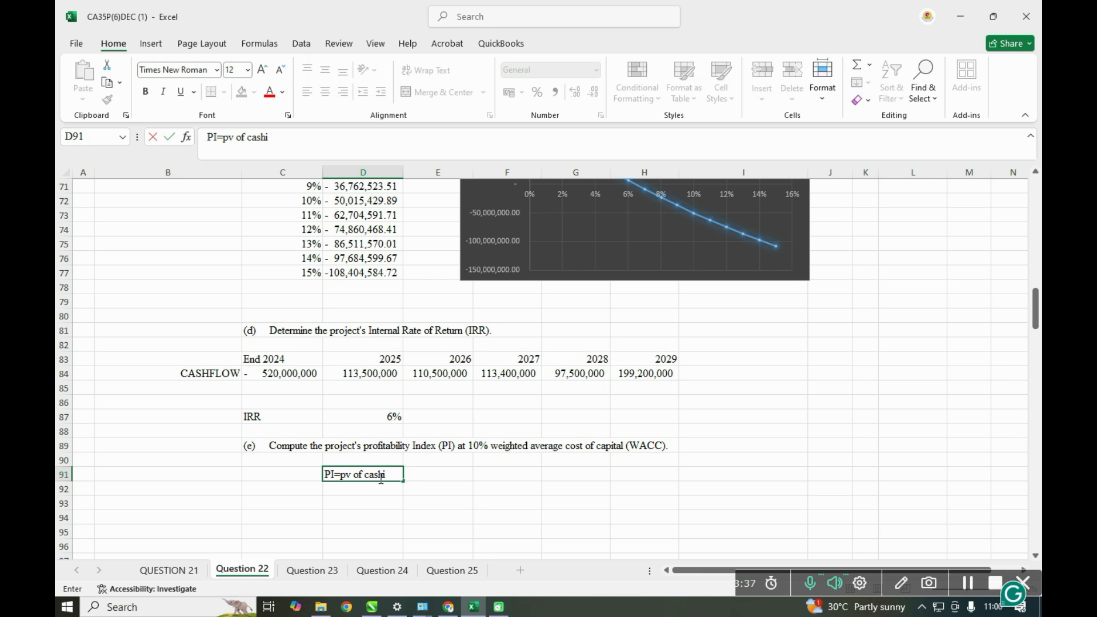
pyautogui.write('nflows/pv of cashoutflow')
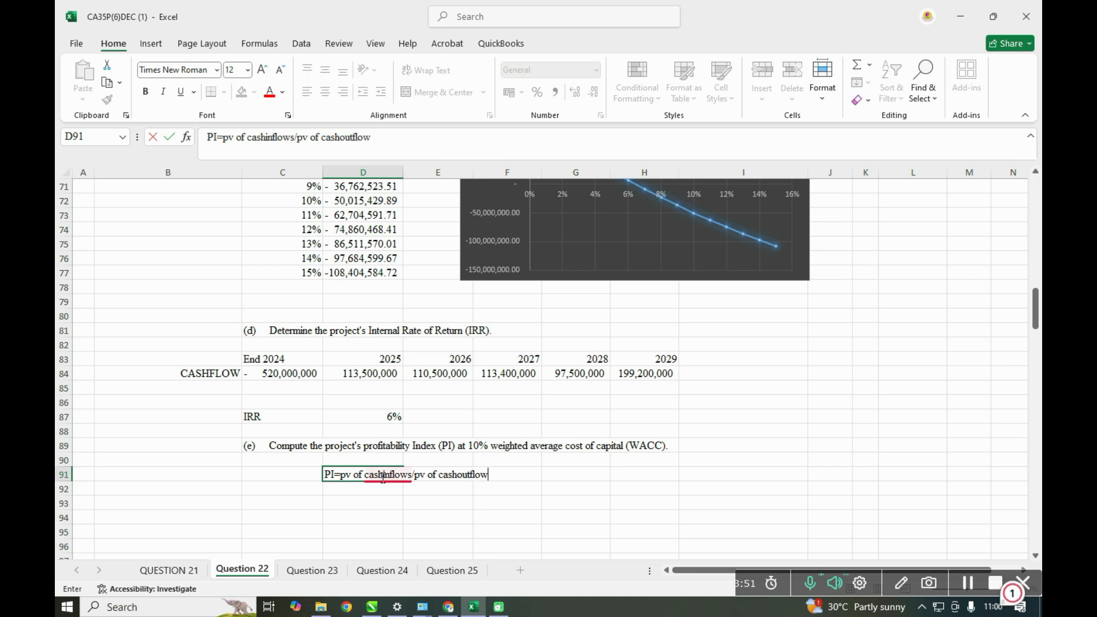
pyautogui.hotkey('ctrl', 'Return')
# - Add the label "pv of cash inflows" in D93 and select the cell beside it
pyautogui.click(375, 504)
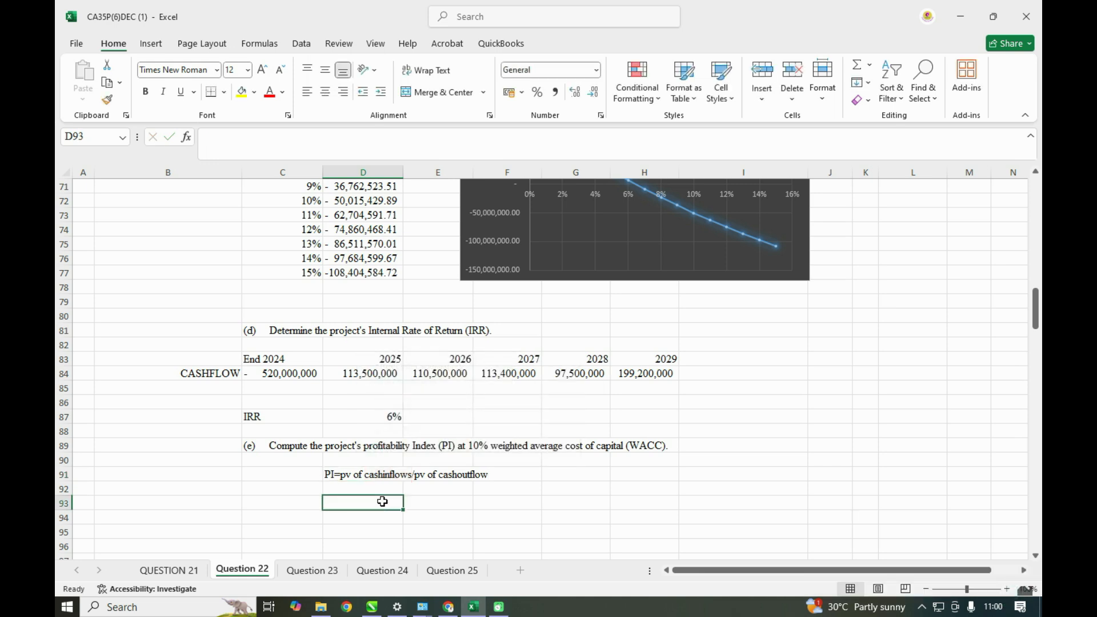
pyautogui.write('pv of cash inflows')
pyautogui.click(426, 502)
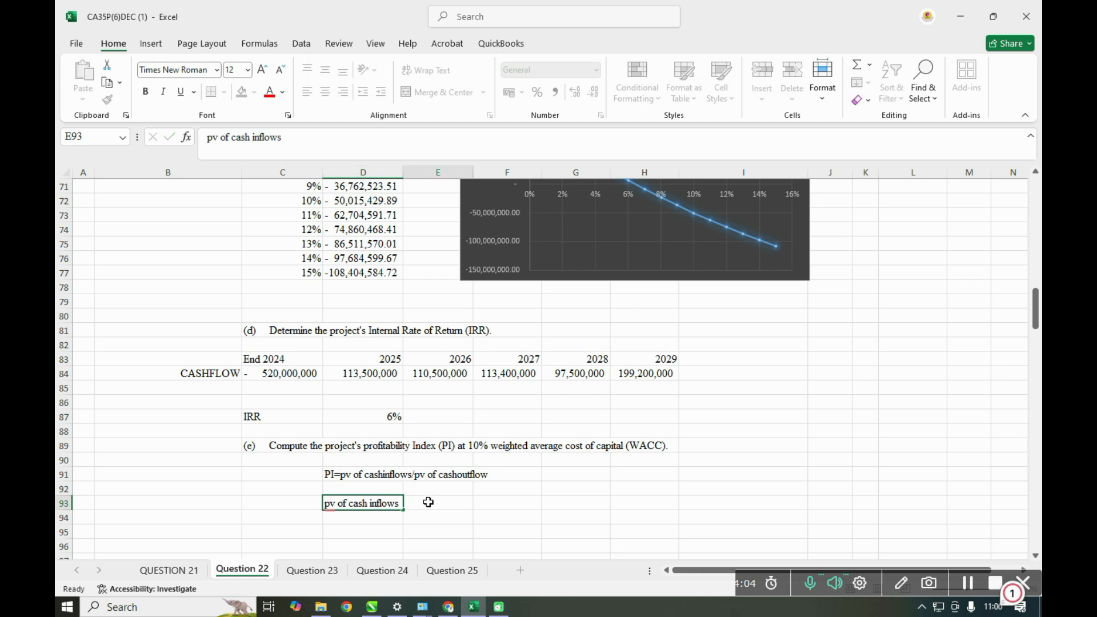
# - Add the label "wacc" in G90 and enter the rate 10% beside it in H90
pyautogui.click(583, 461)
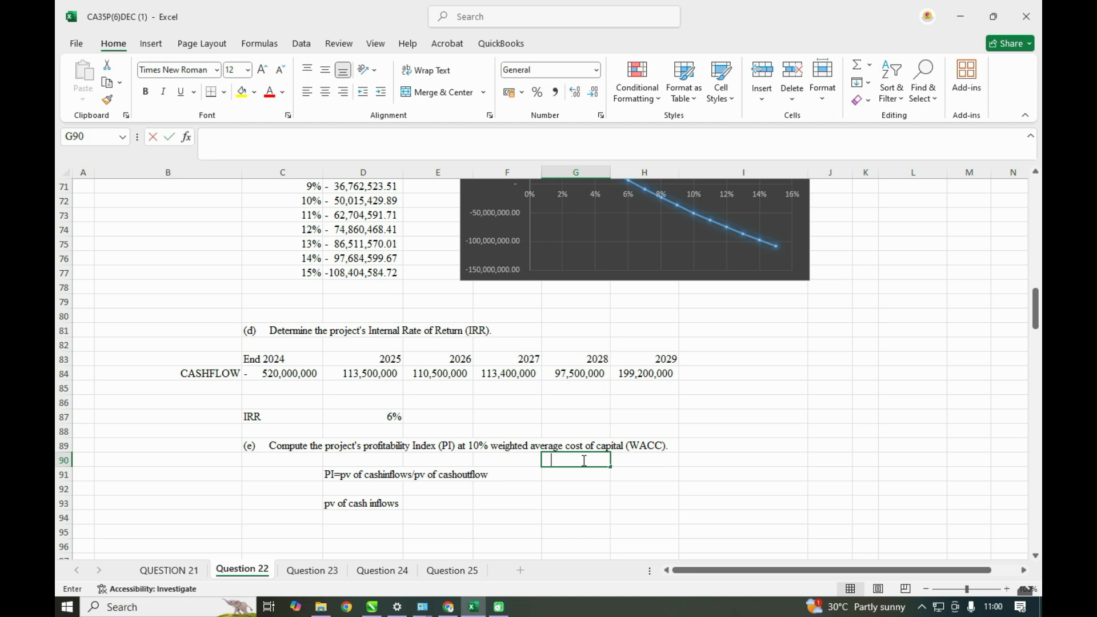
pyautogui.write('wacc')
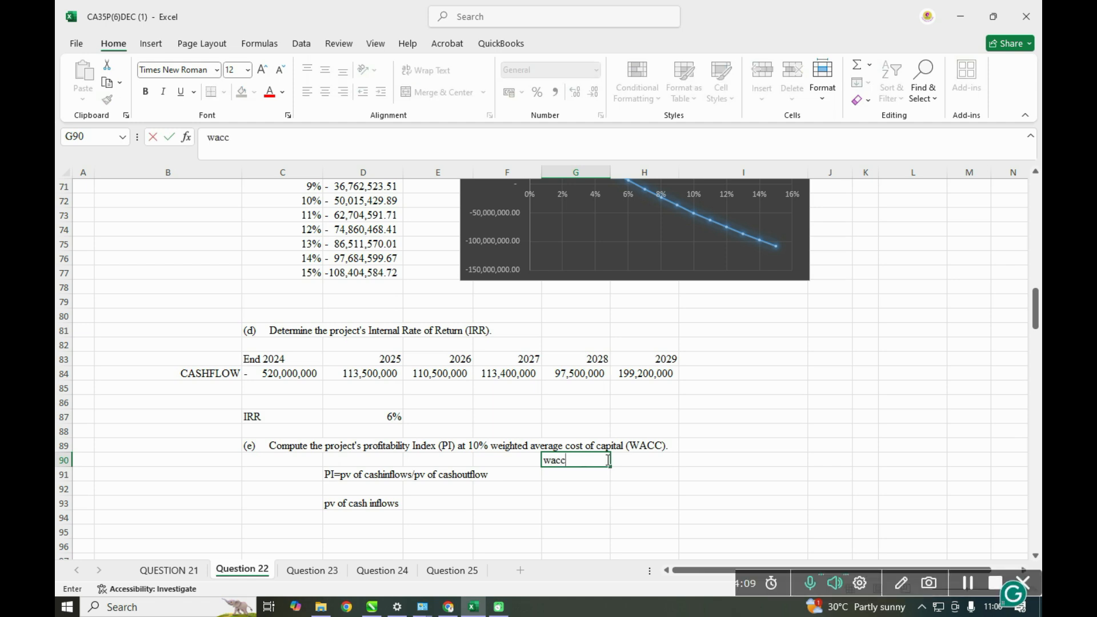
pyautogui.click(614, 460)
pyautogui.write('10')
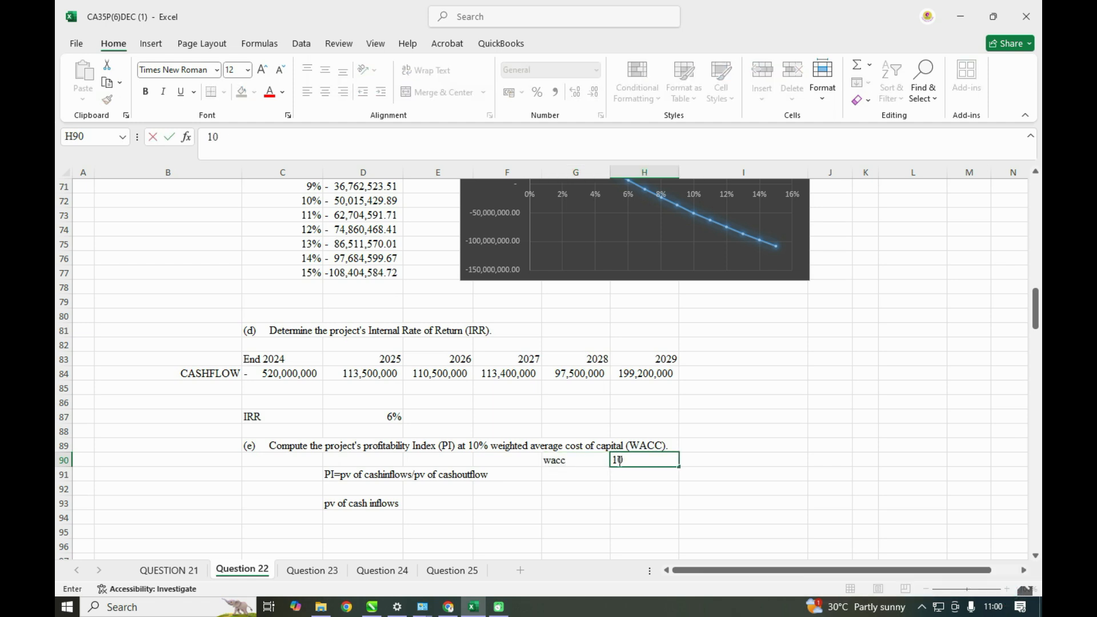
pyautogui.write('%')
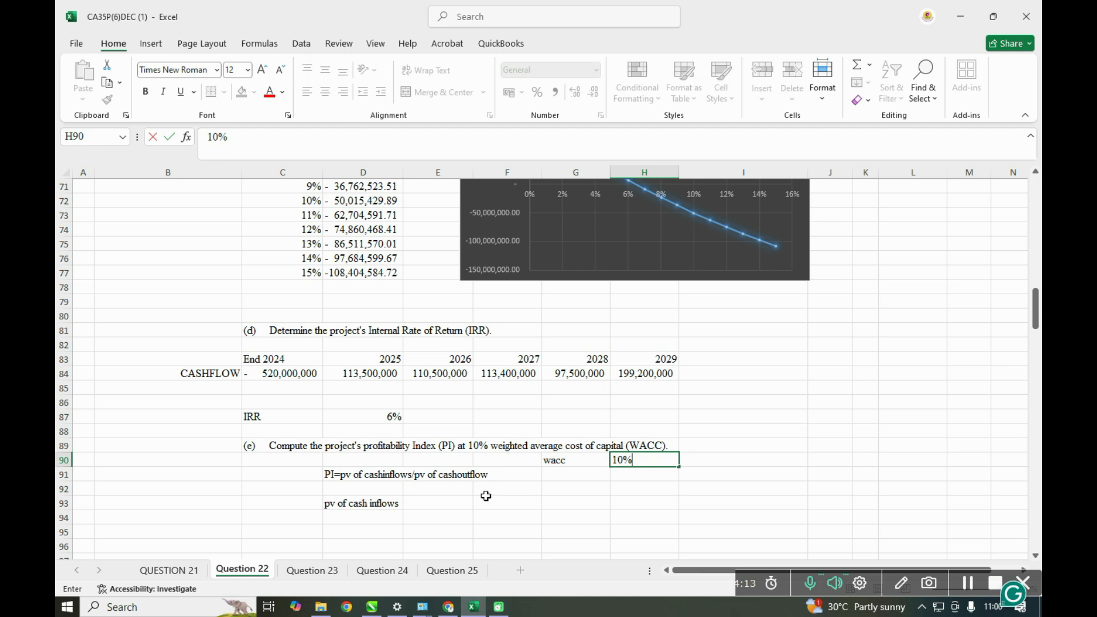
# - Calculate the present value of cash inflows in E93 with =NPV(H90,D84:H84) and widen column E to fit the amount
pyautogui.click(457, 506)
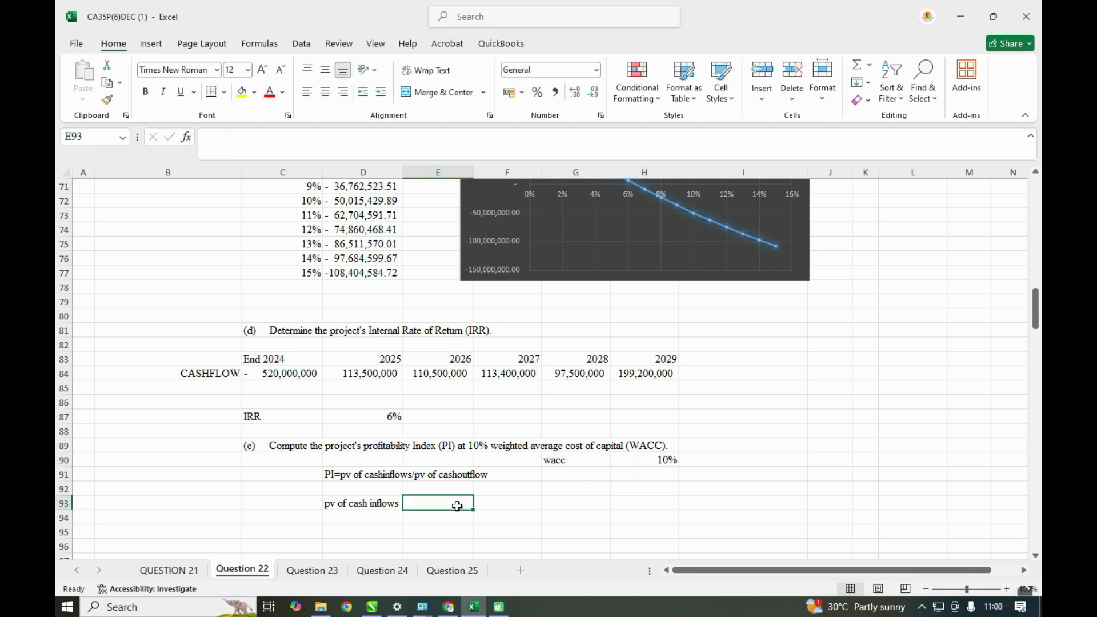
pyautogui.write('=npv')
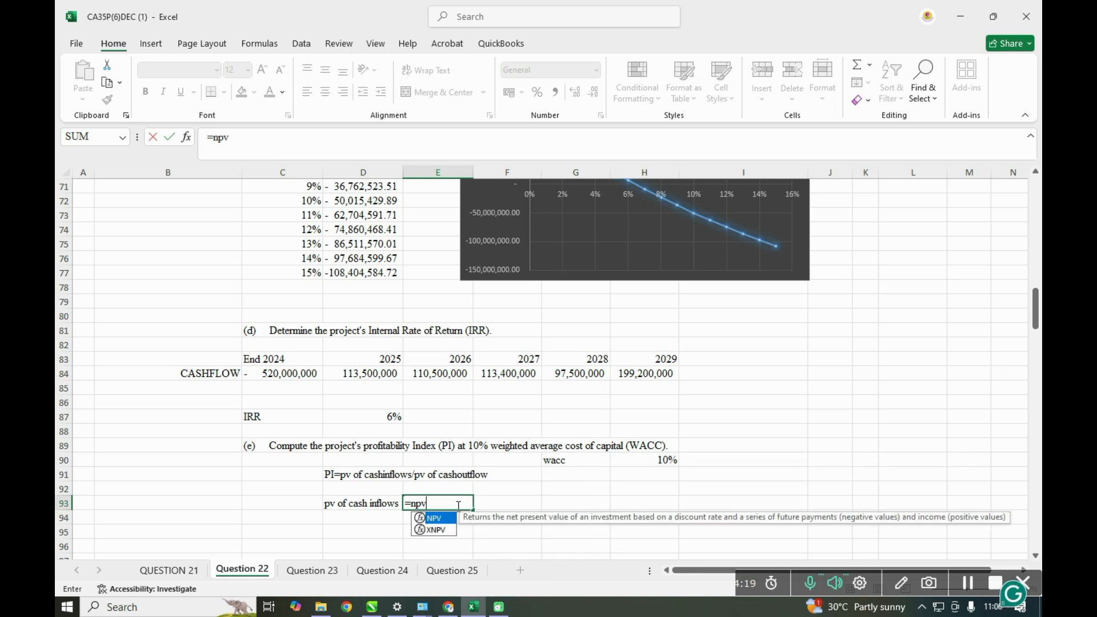
pyautogui.press('Tab')
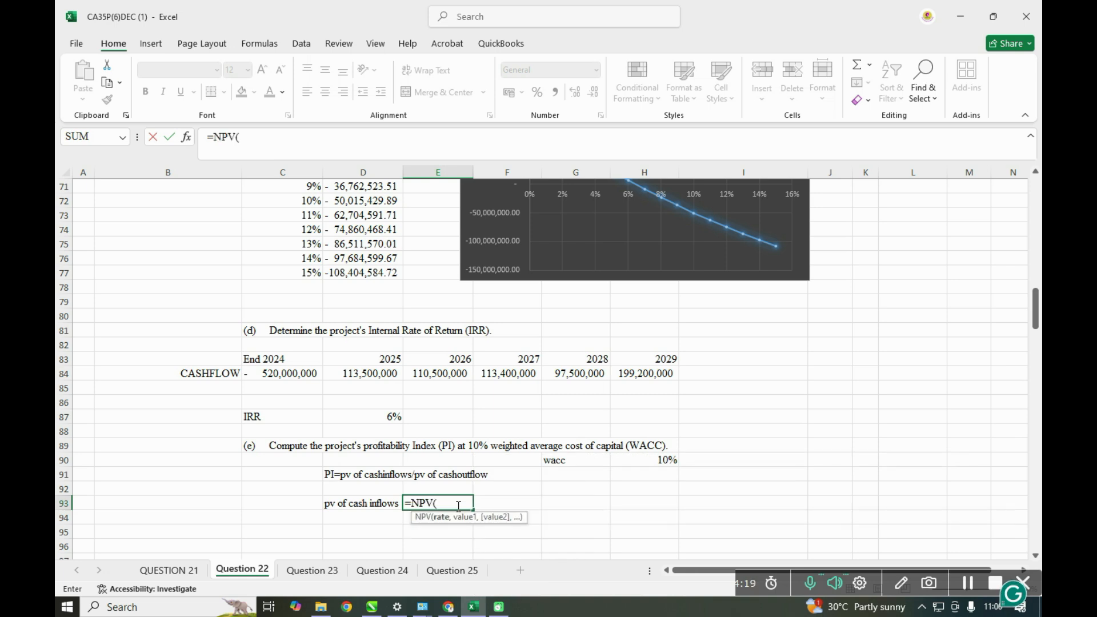
pyautogui.click(668, 457)
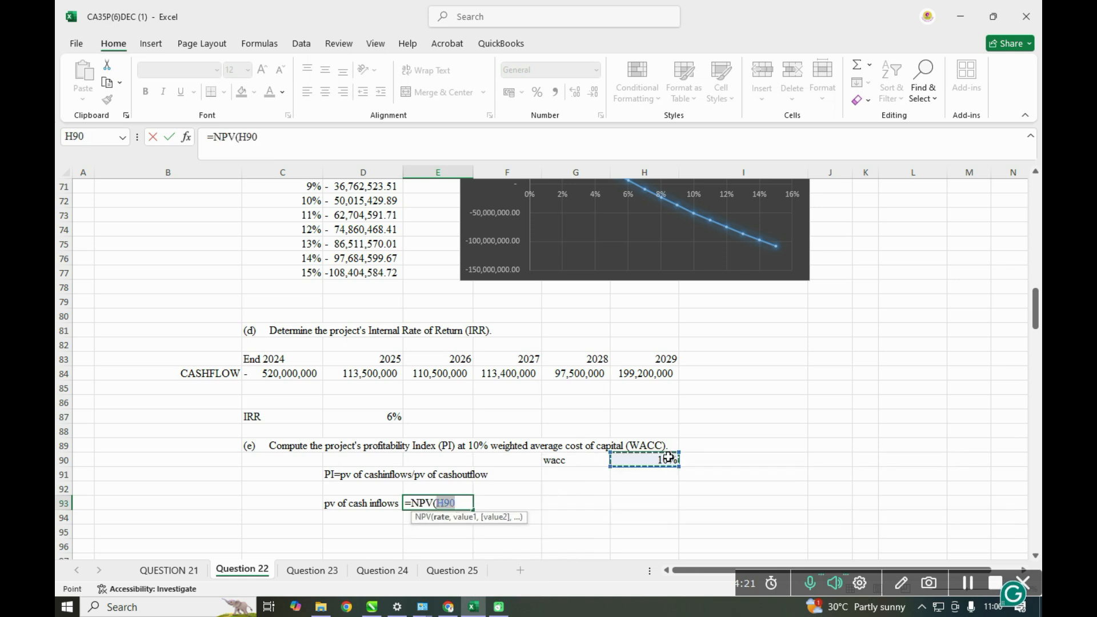
pyautogui.write(',')
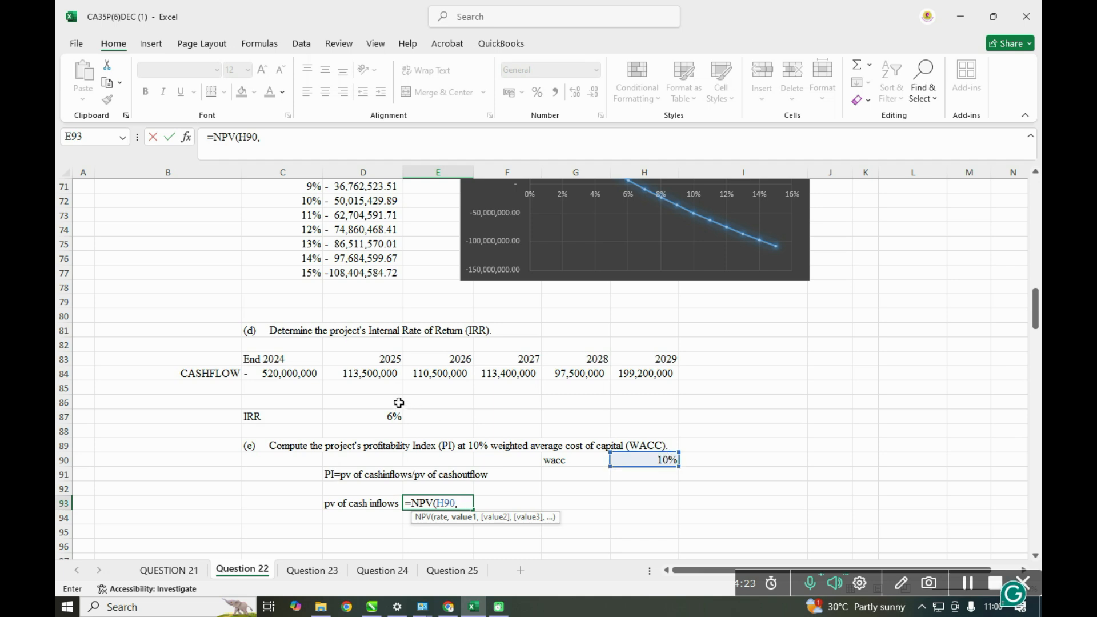
pyautogui.moveTo(353, 375); pyautogui.dragTo(645, 372)
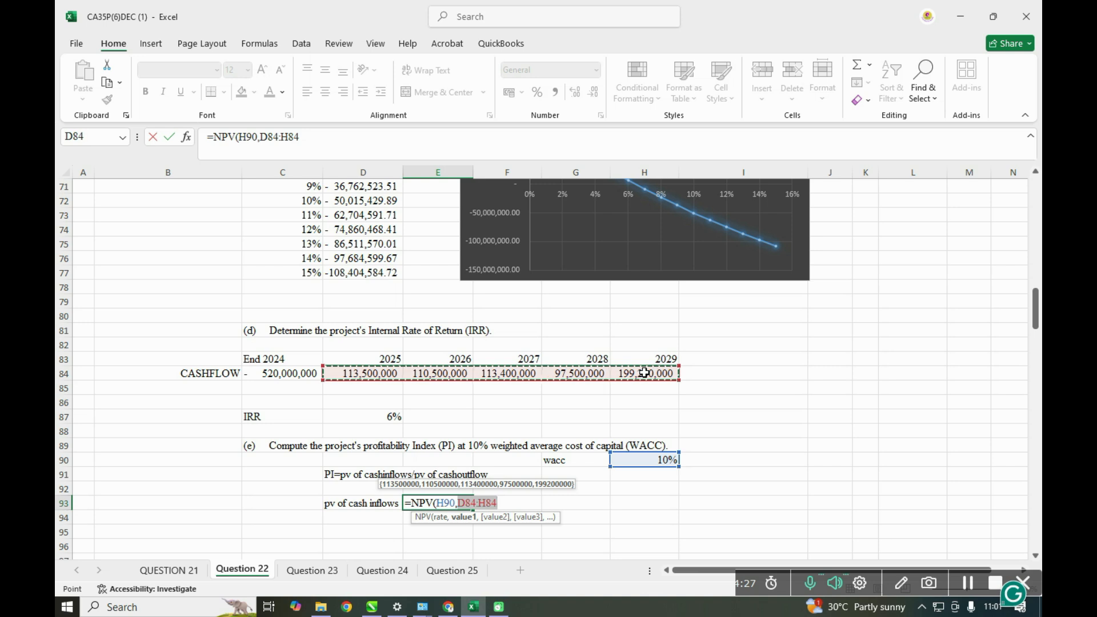
pyautogui.write(')')
pyautogui.press('Return')
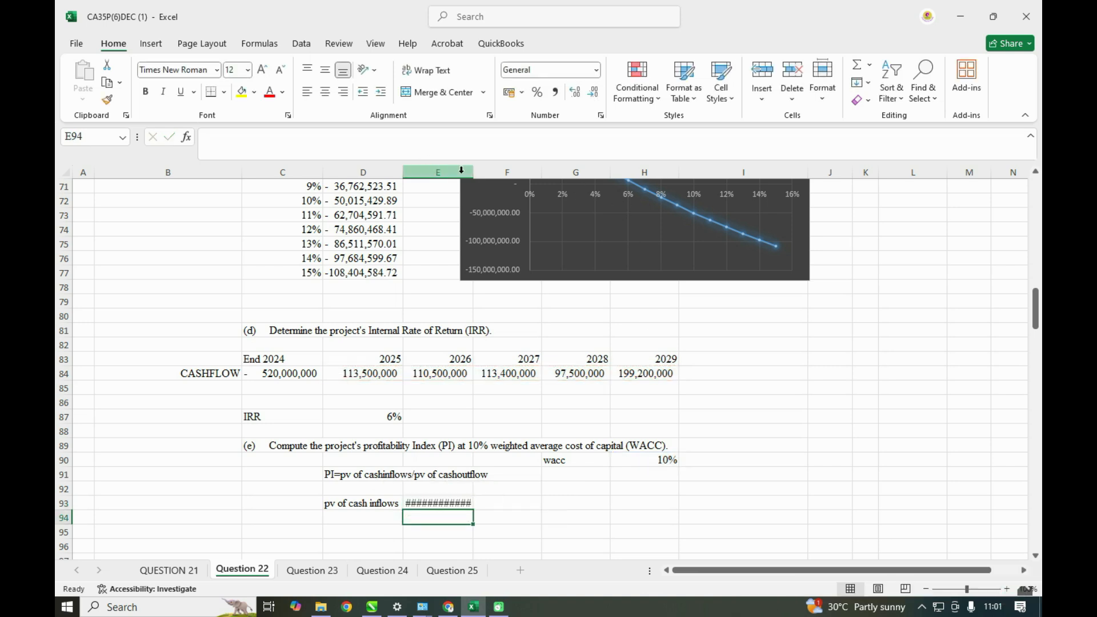
pyautogui.moveTo(474, 169); pyautogui.dragTo(495, 168)
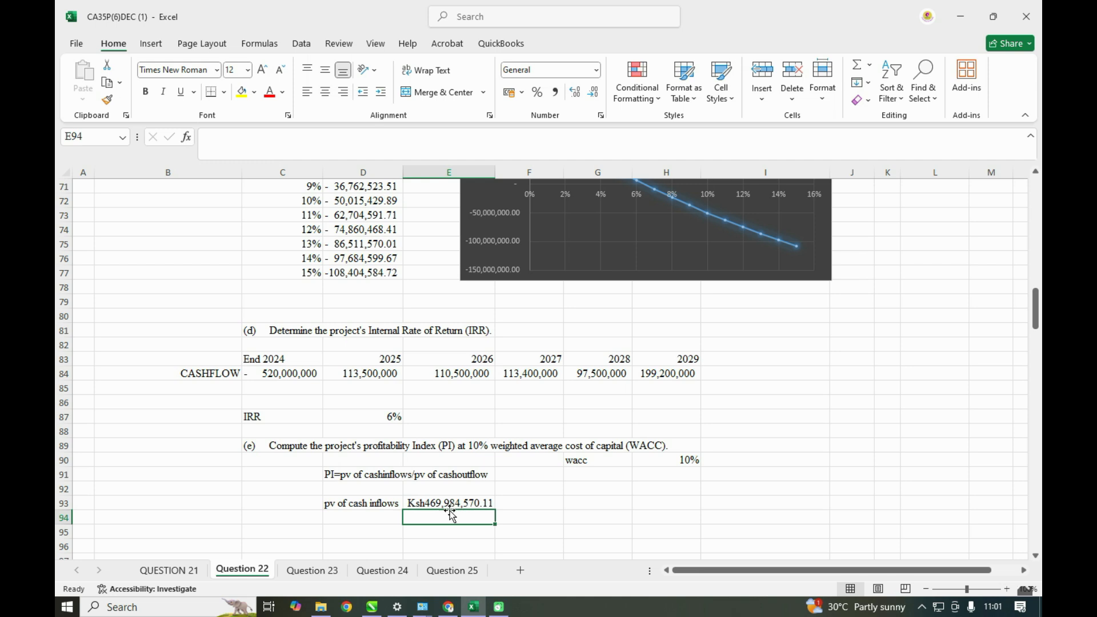
# - Add the label "pv of cash outflows" in D94, below the cash inflows label
pyautogui.click(375, 518)
pyautogui.write('pv')
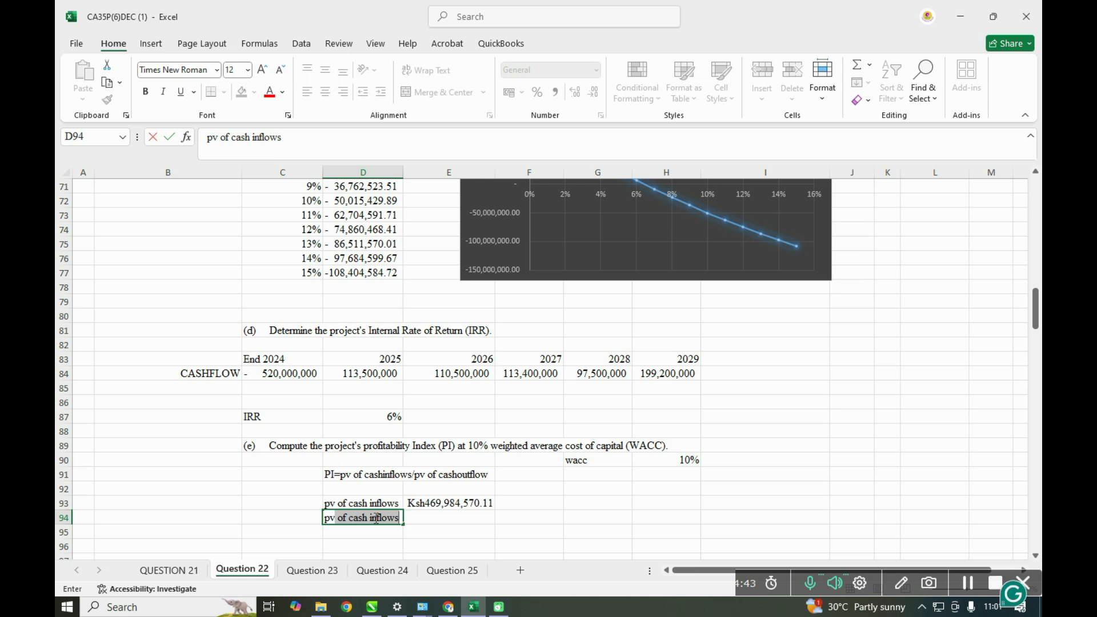
pyautogui.click(260, 141)
pyautogui.press('BackSpace')
pyautogui.press('BackSpace')
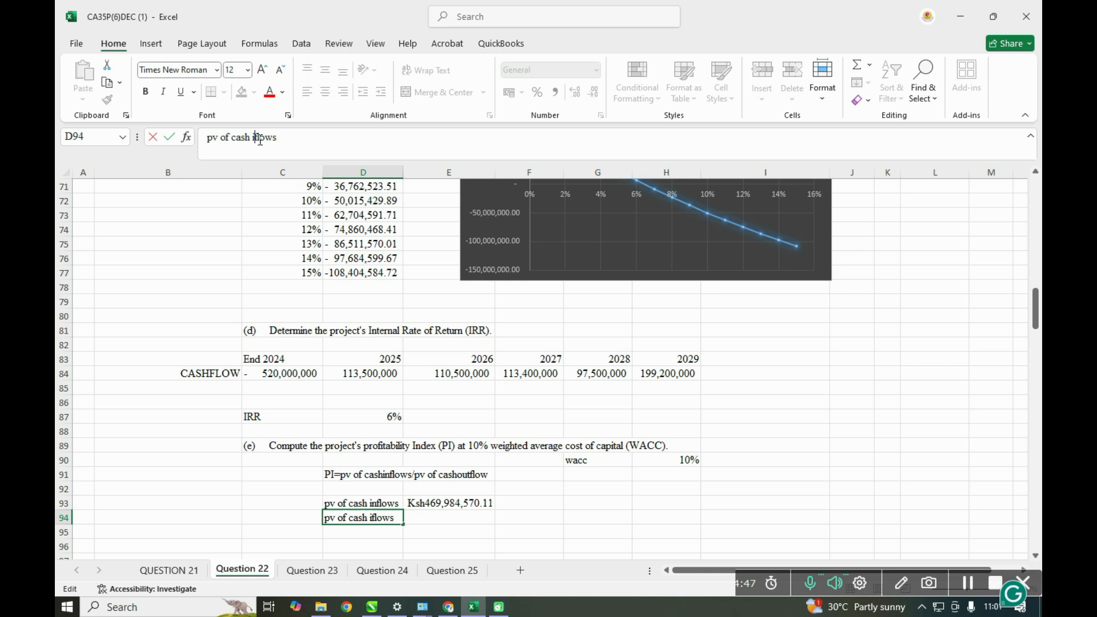
pyautogui.write('out')
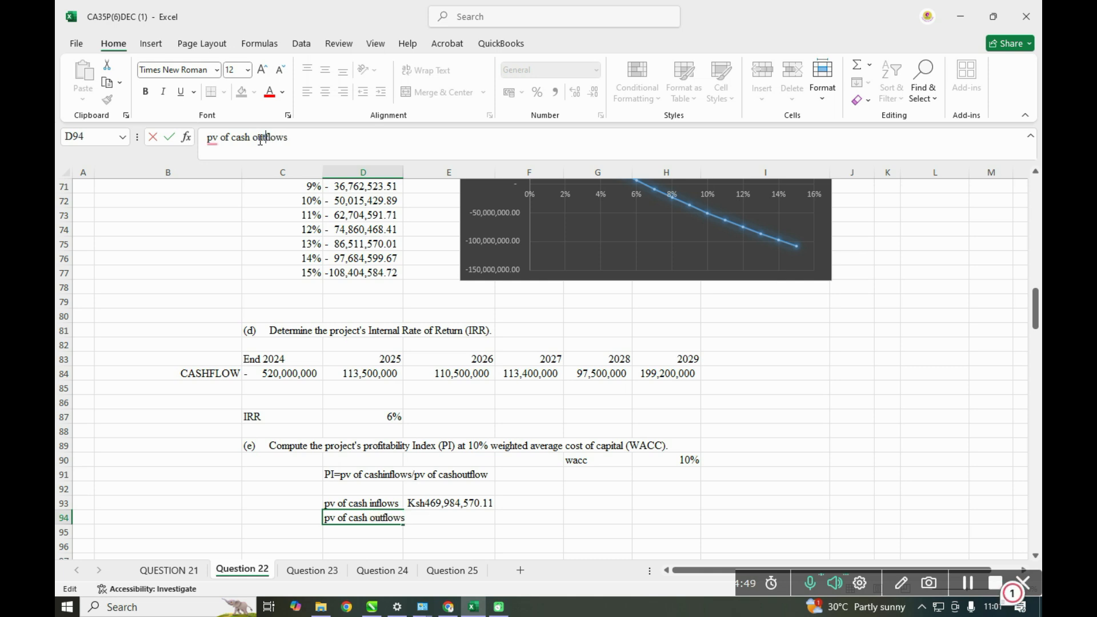
# - Enter the cash outflow in E94 as a positive amount by negating the End 2024 cash flow with =-C84
pyautogui.click(447, 516)
pyautogui.write('=')
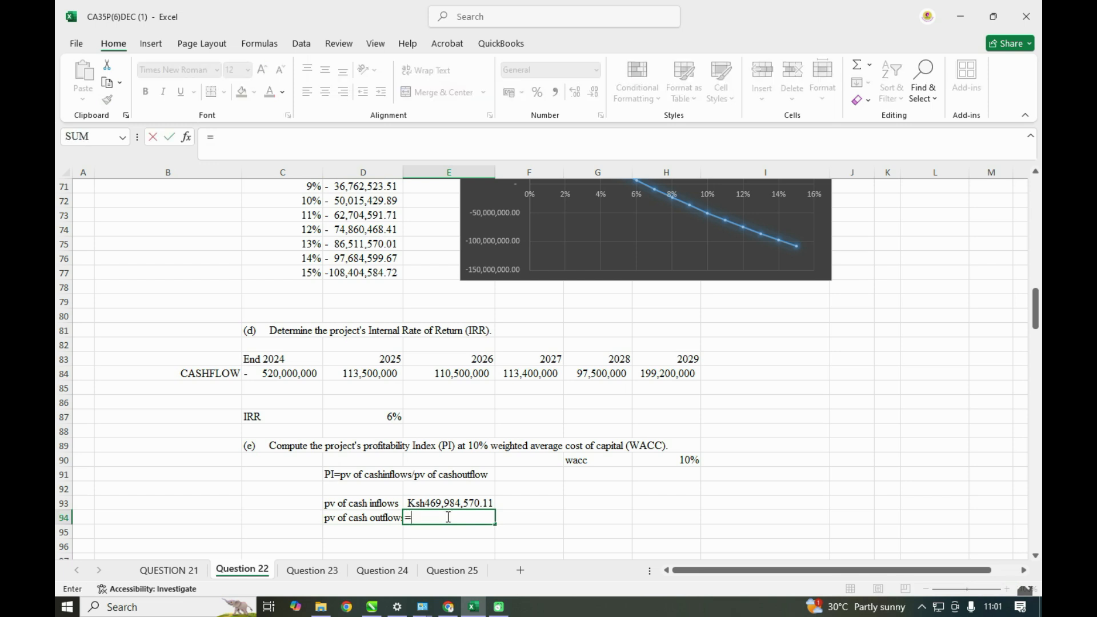
pyautogui.write('-')
pyautogui.click(287, 376)
pyautogui.press('Return')
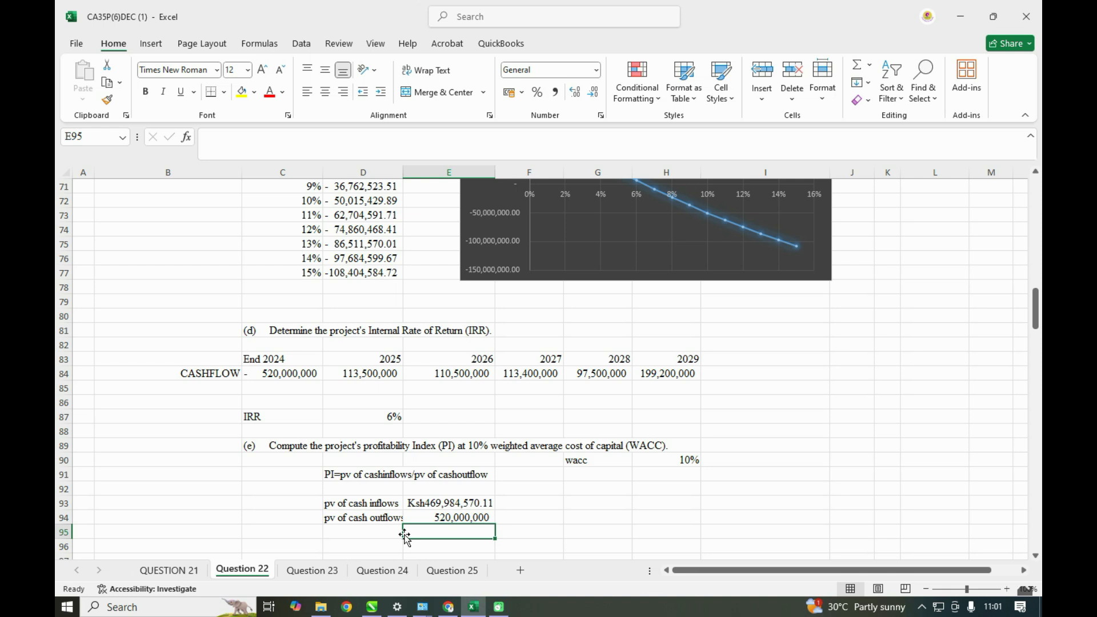
# - Label D95 as PI and calculate the profitability index in E95 with =E93/E94
pyautogui.click(388, 534)
pyautogui.write('PI')
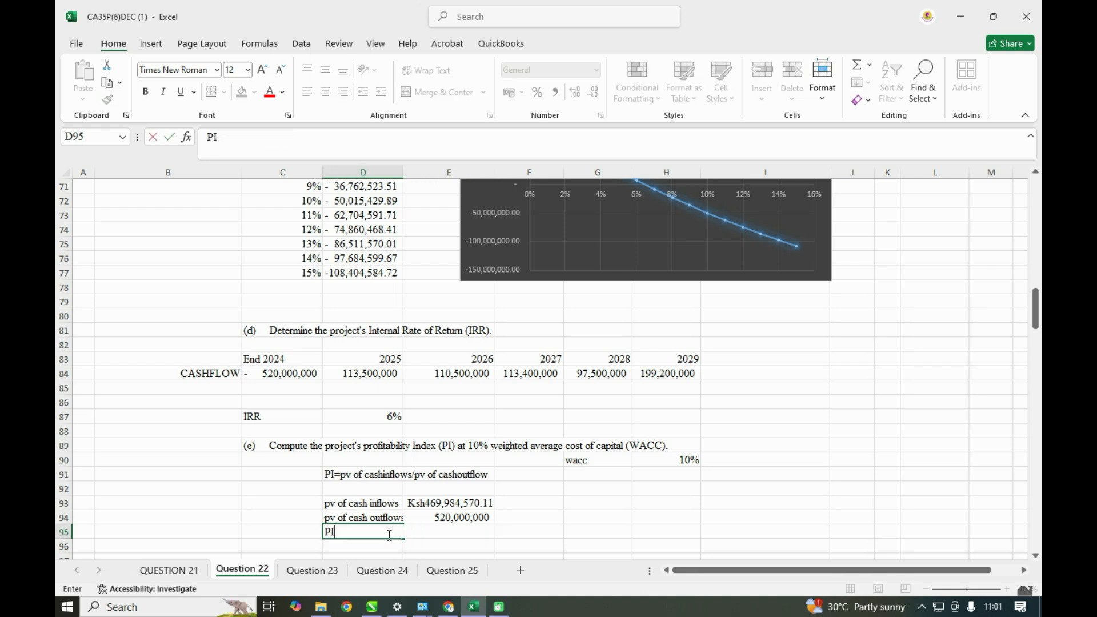
pyautogui.click(460, 535)
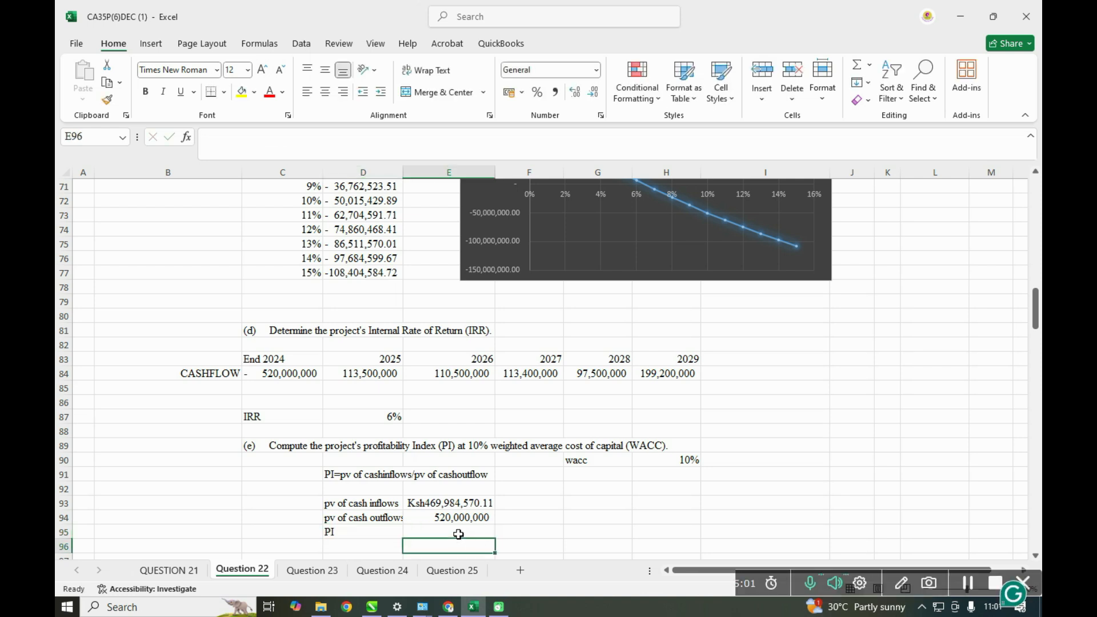
pyautogui.write('=')
pyautogui.click(435, 505)
pyautogui.write('-')
pyautogui.press('BackSpace')
pyautogui.write('/')
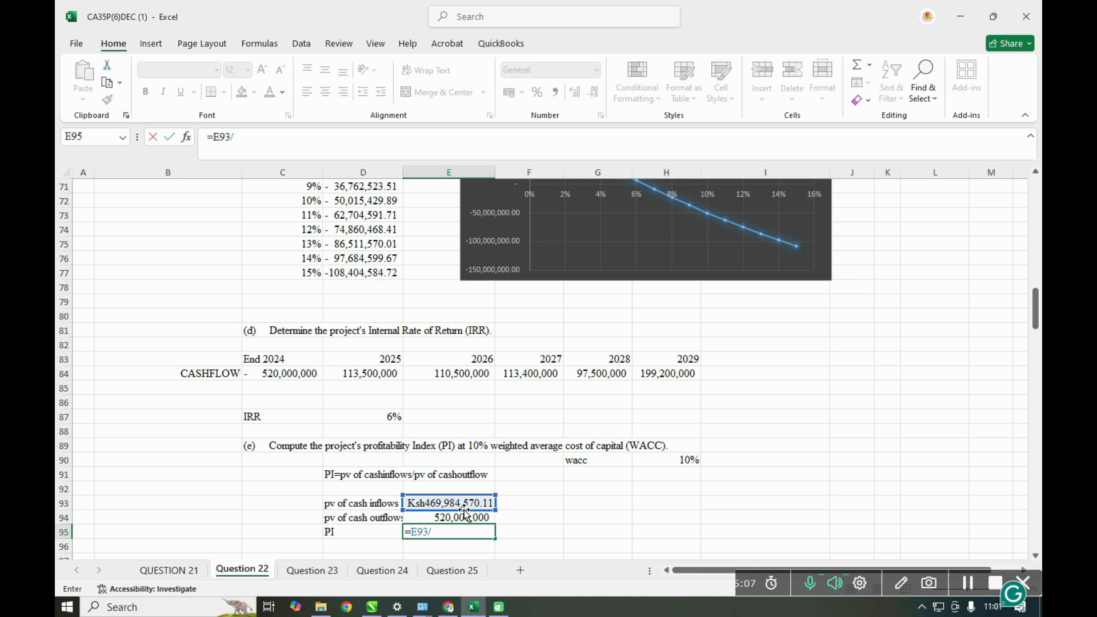
pyautogui.click(463, 517)
pyautogui.press('Return')
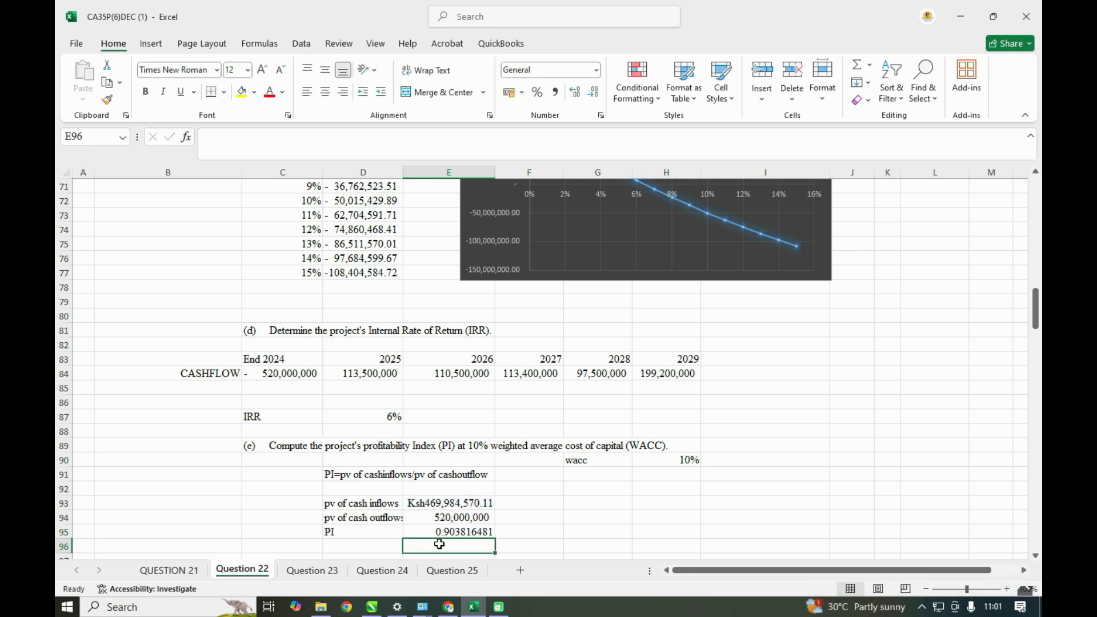
# - Review the Question 22 requirements against the worked cash flows, ROI, NPV profile chart, IRR and profitability index
pyautogui.scroll(-1, 562, 504)
pyautogui.scroll(-1, 561, 504)
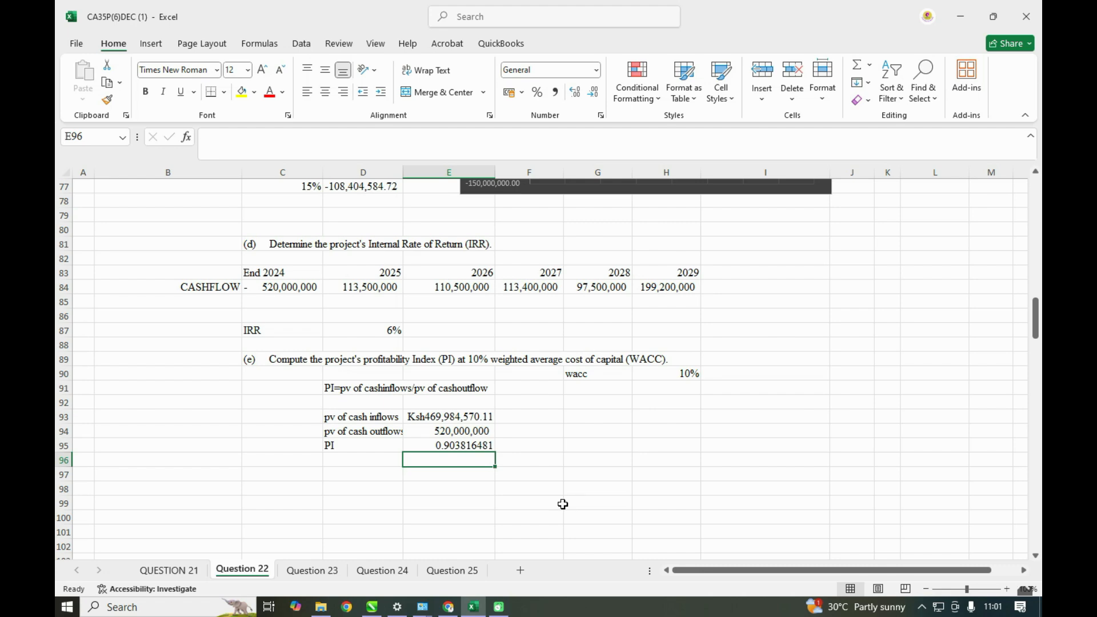
pyautogui.scroll(11, 563, 504)
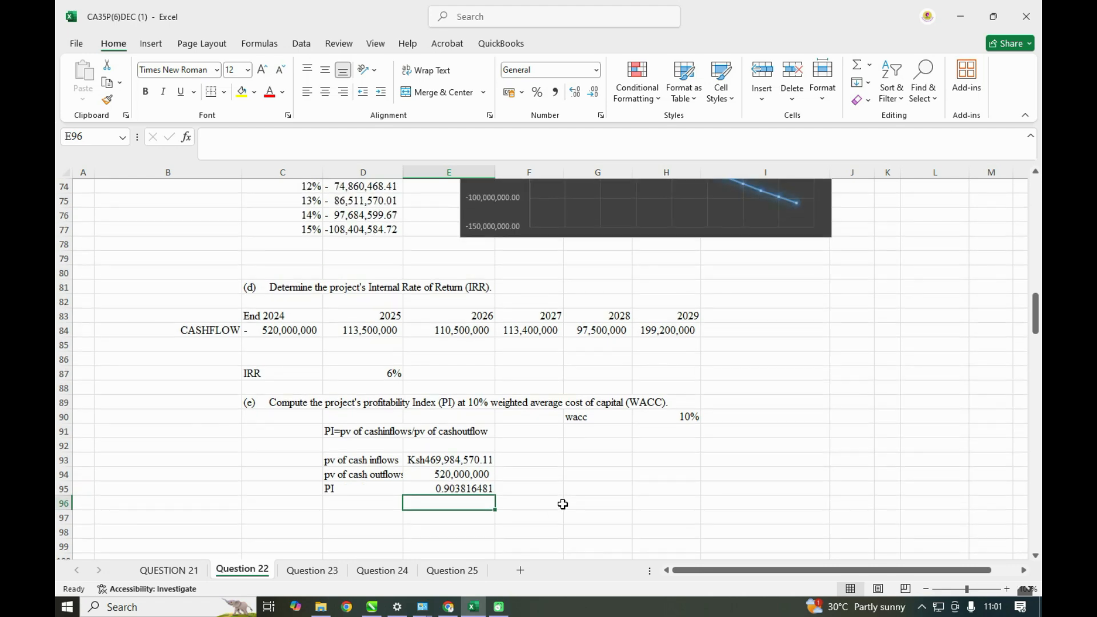
pyautogui.scroll(9, 563, 504)
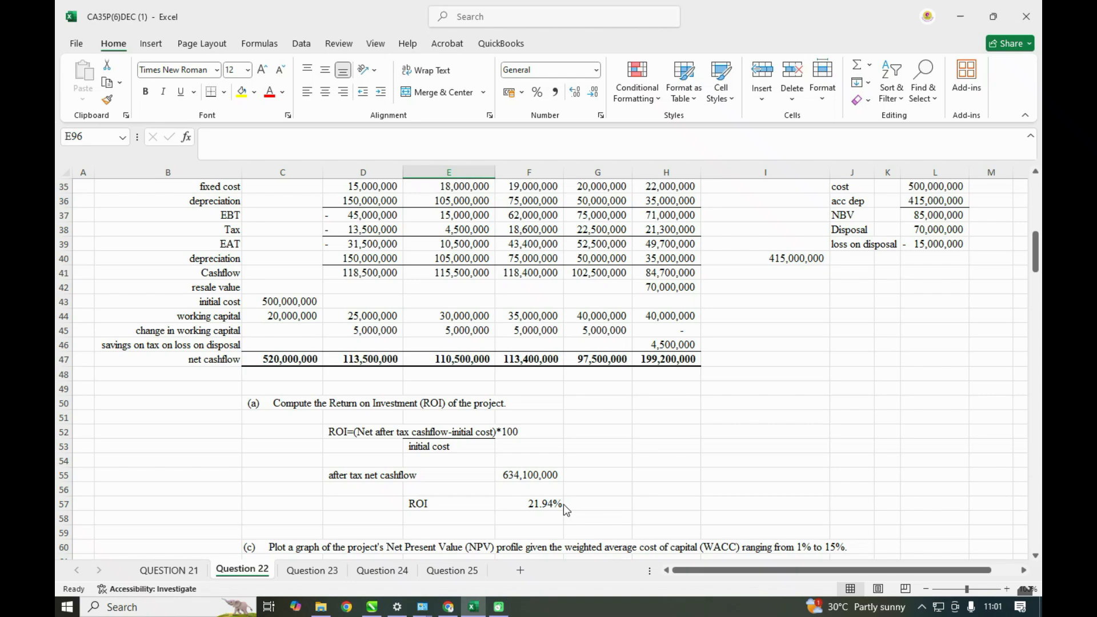
pyautogui.scroll(3, 564, 509)
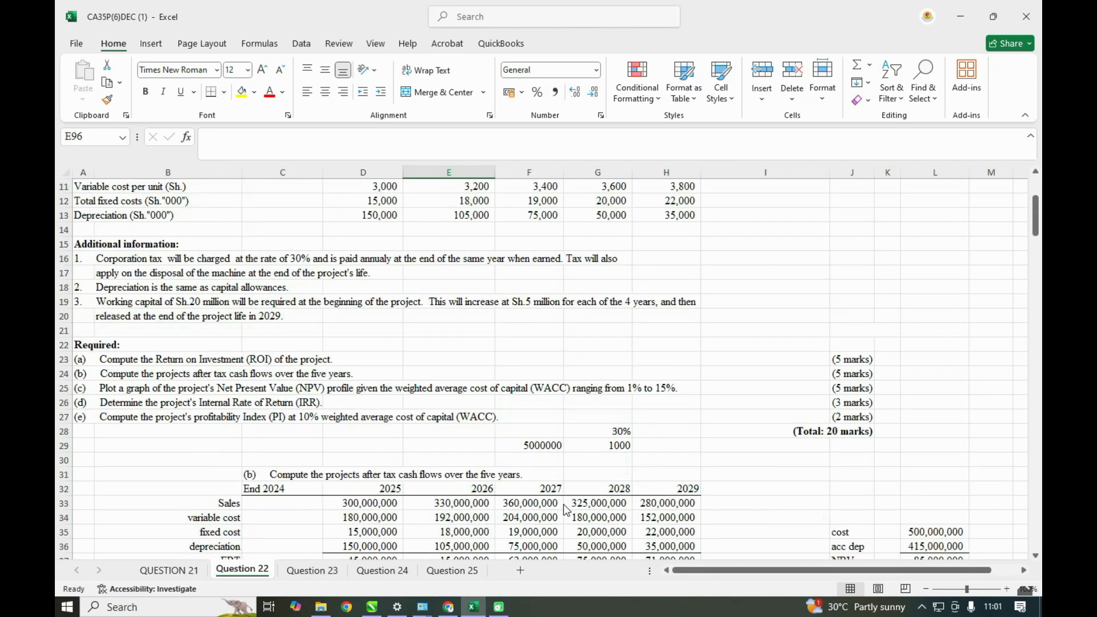
pyautogui.scroll(-2, 564, 509)
pyautogui.scroll(-9, 564, 509)
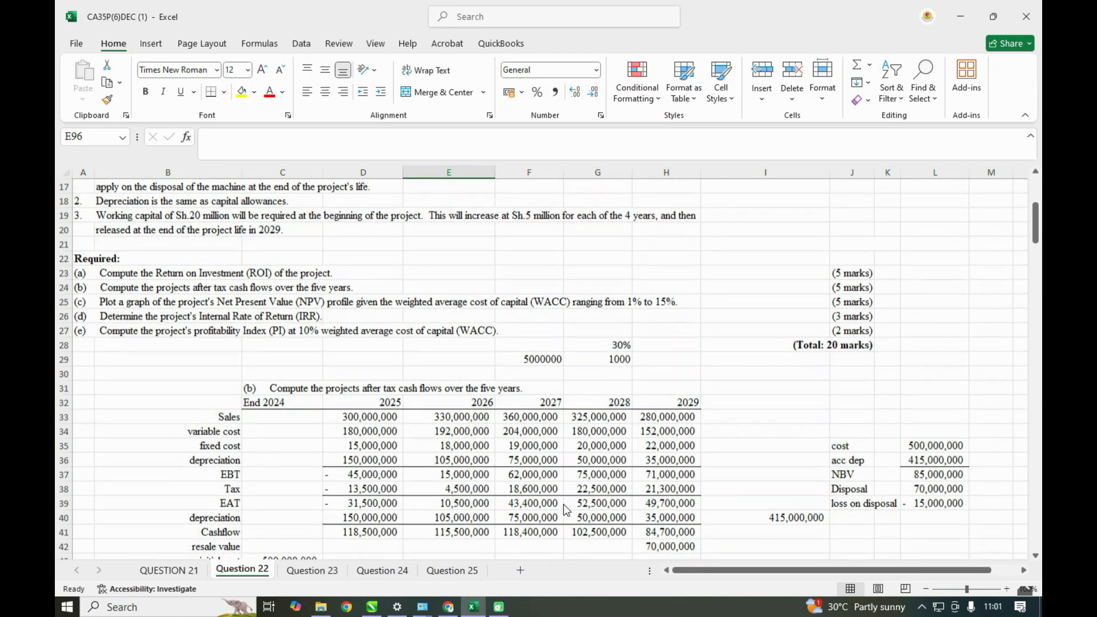
pyautogui.scroll(-4, 563, 506)
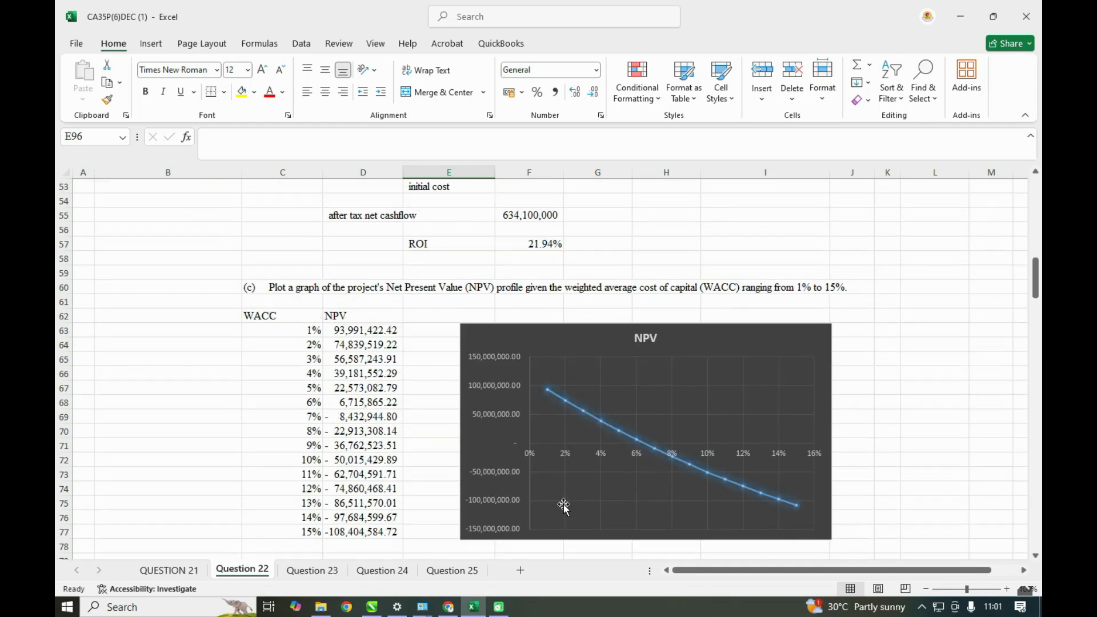
pyautogui.scroll(9, 563, 506)
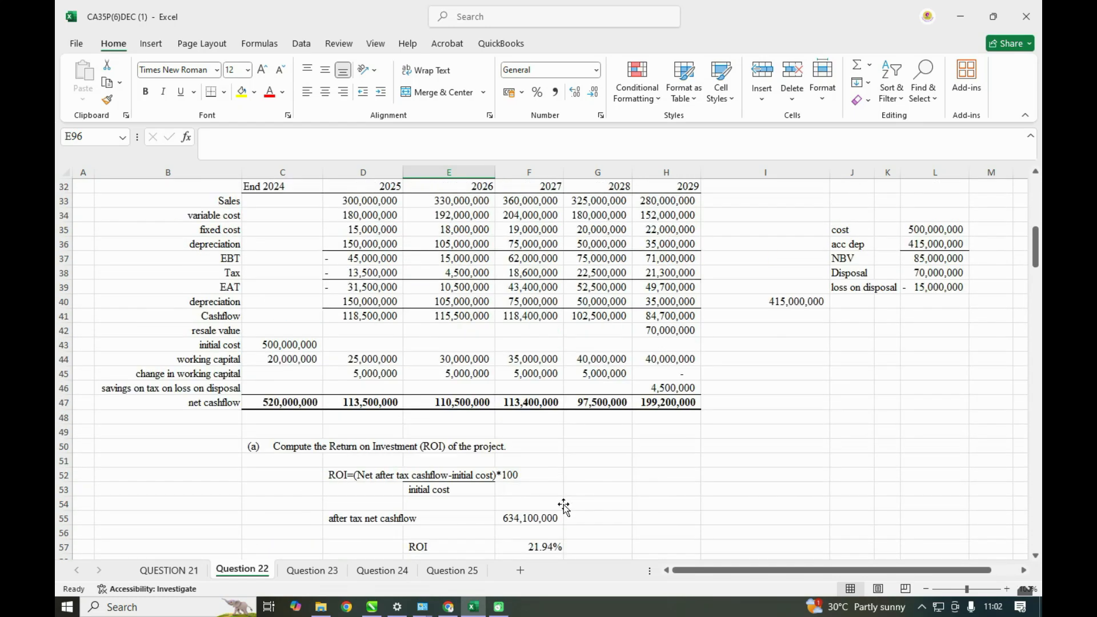
pyautogui.scroll(2, 564, 506)
pyautogui.scroll(-2, 563, 505)
pyautogui.scroll(2, 563, 506)
pyautogui.scroll(-4, 564, 506)
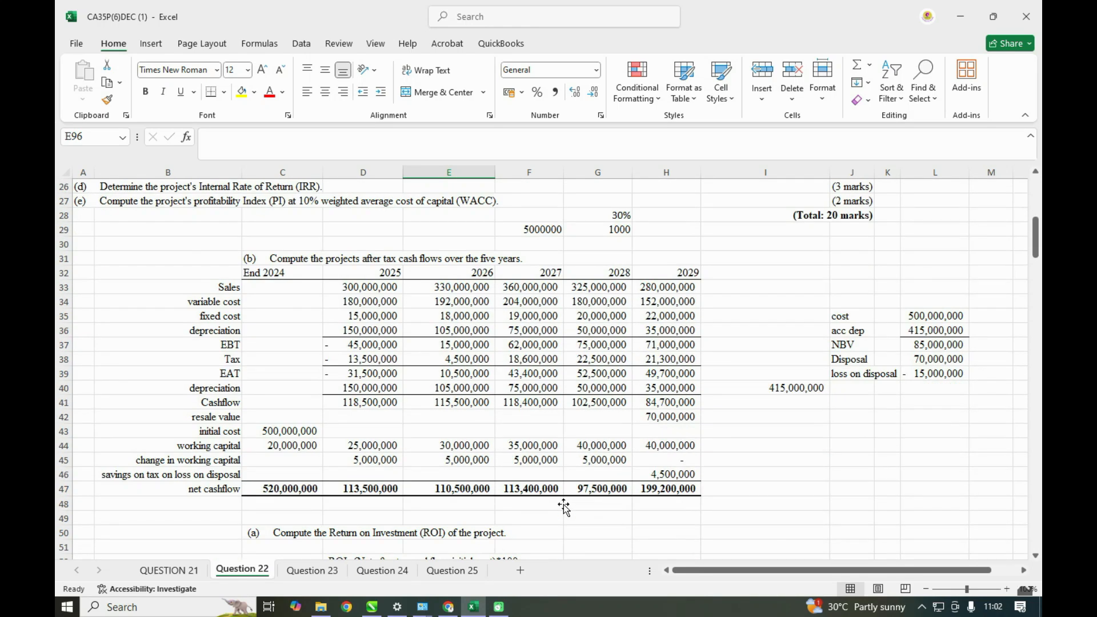
pyautogui.scroll(-11, 564, 506)
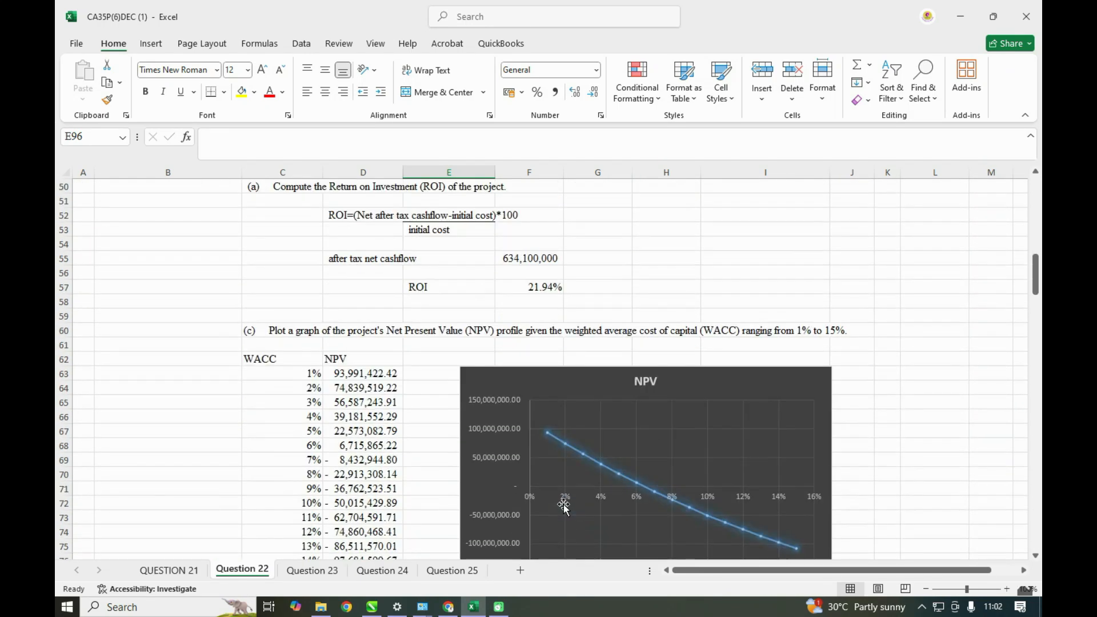
pyautogui.scroll(-2, 563, 506)
pyautogui.scroll(7, 564, 506)
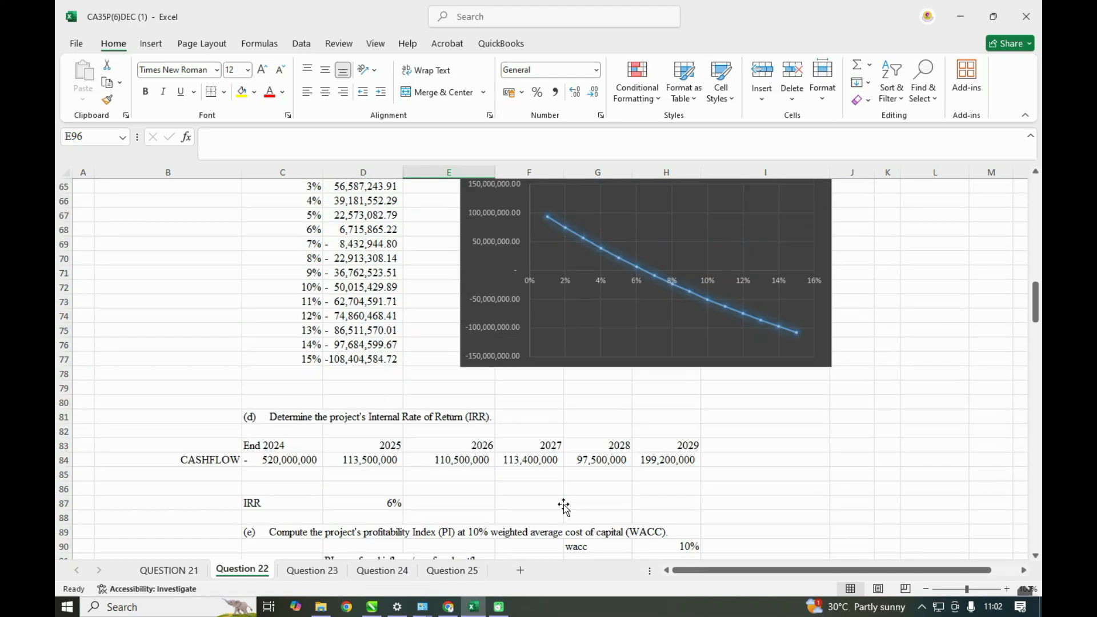
pyautogui.scroll(-4, 564, 506)
pyautogui.scroll(-6, 564, 506)
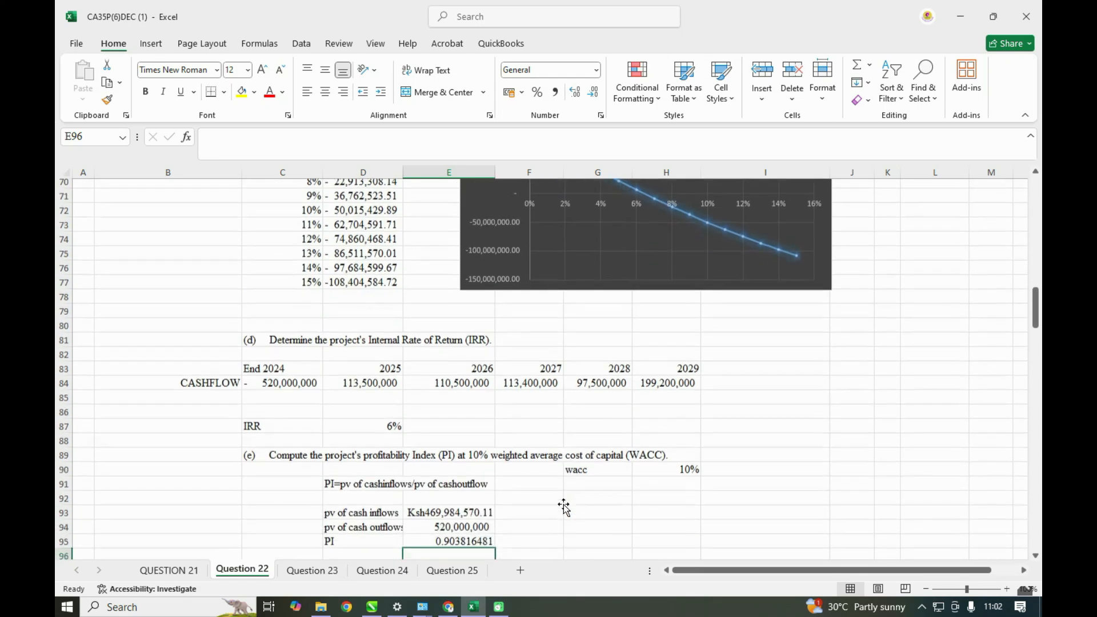
pyautogui.scroll(1, 564, 505)
pyautogui.scroll(8, 563, 506)
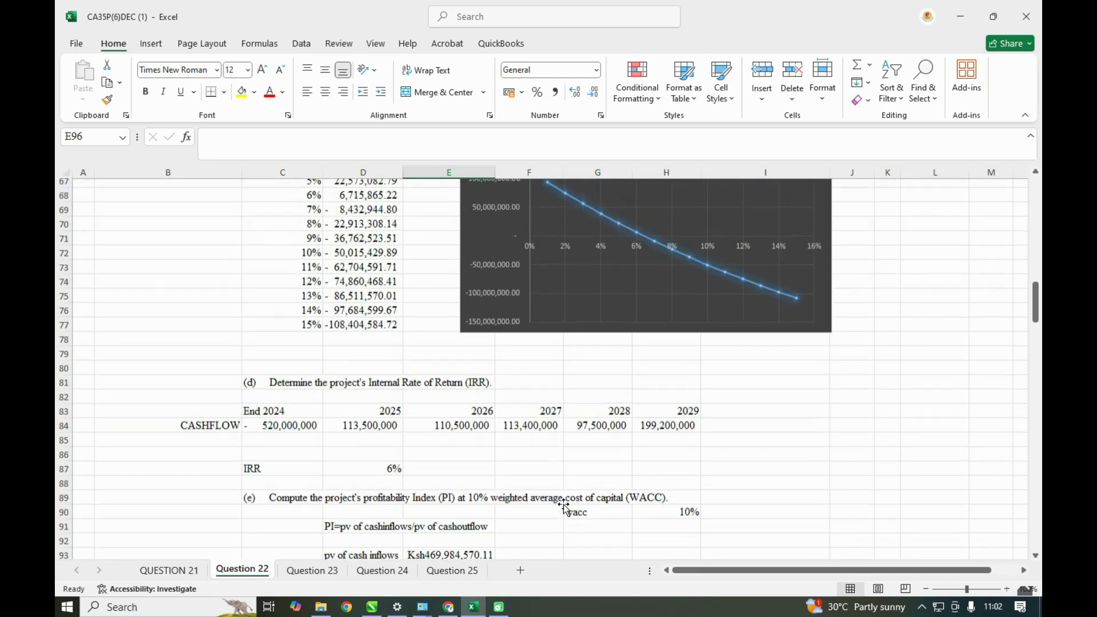
pyautogui.scroll(1, 564, 506)
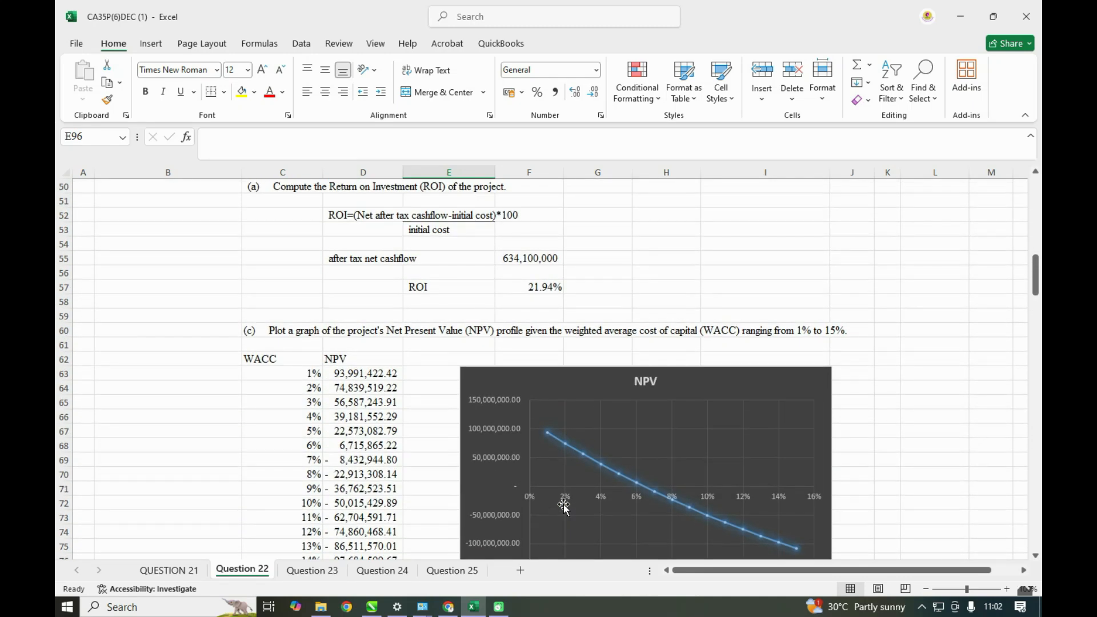
pyautogui.scroll(3, 563, 506)
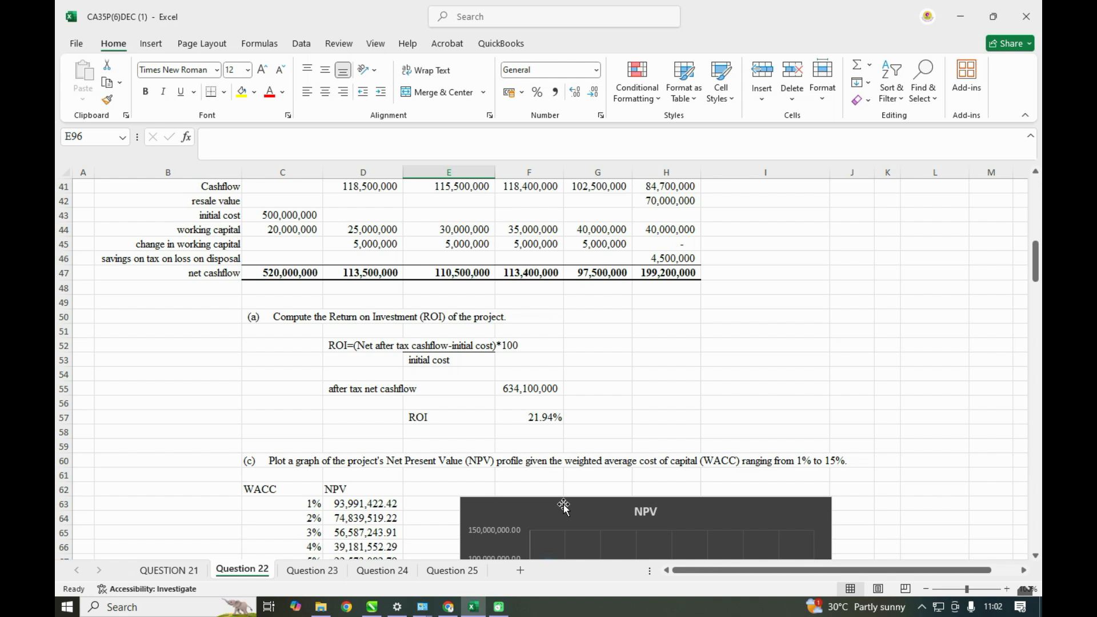
# - Look over the other question sheets, Question 24, Question 25, Question 23 and Question 21, and return to Question 22
pyautogui.scroll(1, 564, 506)
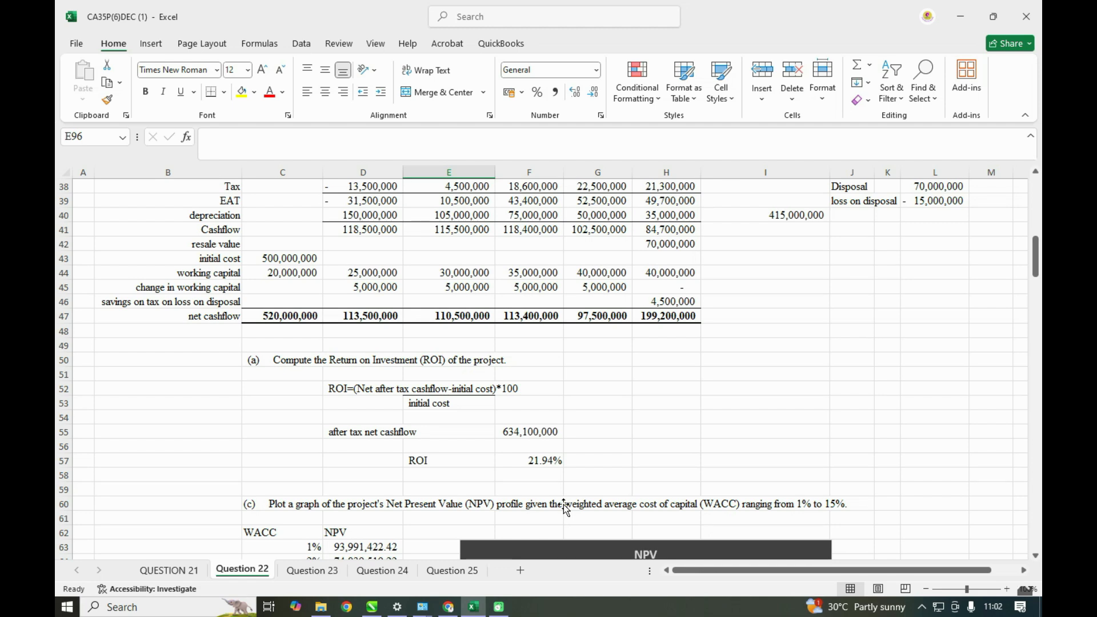
pyautogui.click(383, 570)
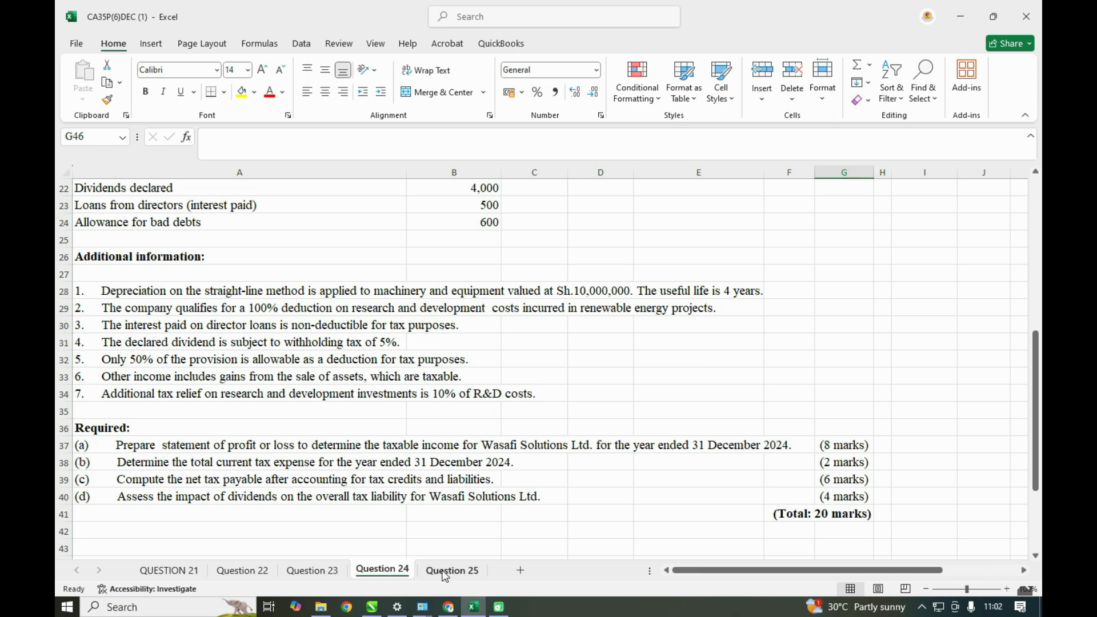
pyautogui.click(445, 572)
pyautogui.click(380, 570)
pyautogui.click(316, 571)
pyautogui.click(242, 571)
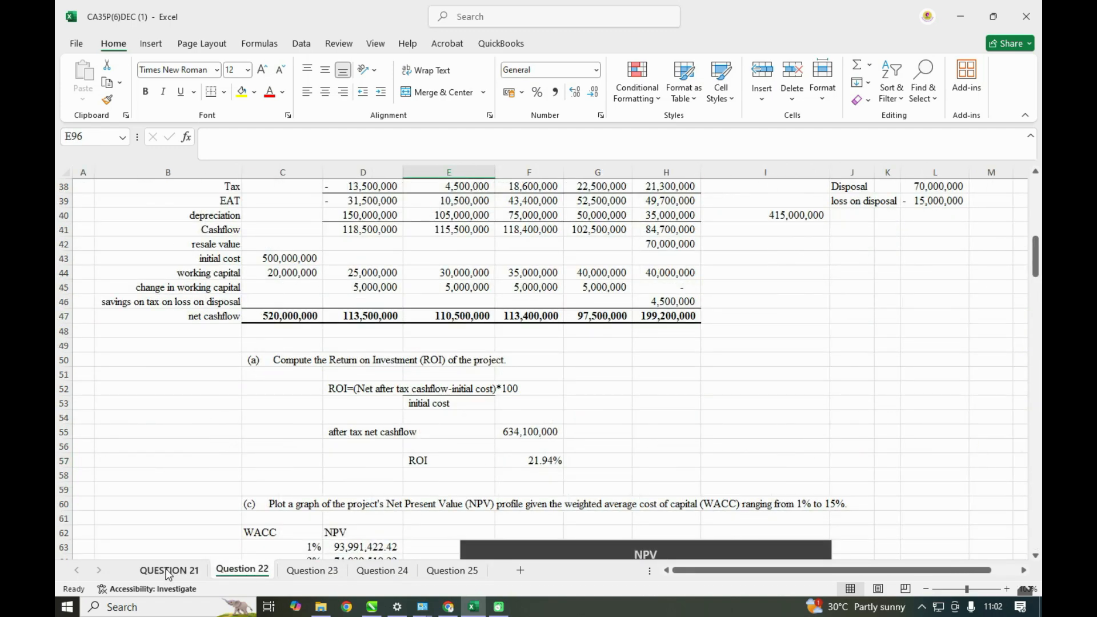
pyautogui.click(168, 572)
pyautogui.click(229, 572)
# - Review the Question 22 answers from the NPV profile chart through the IRR to the profitability index calculation
pyautogui.scroll(-6, 441, 484)
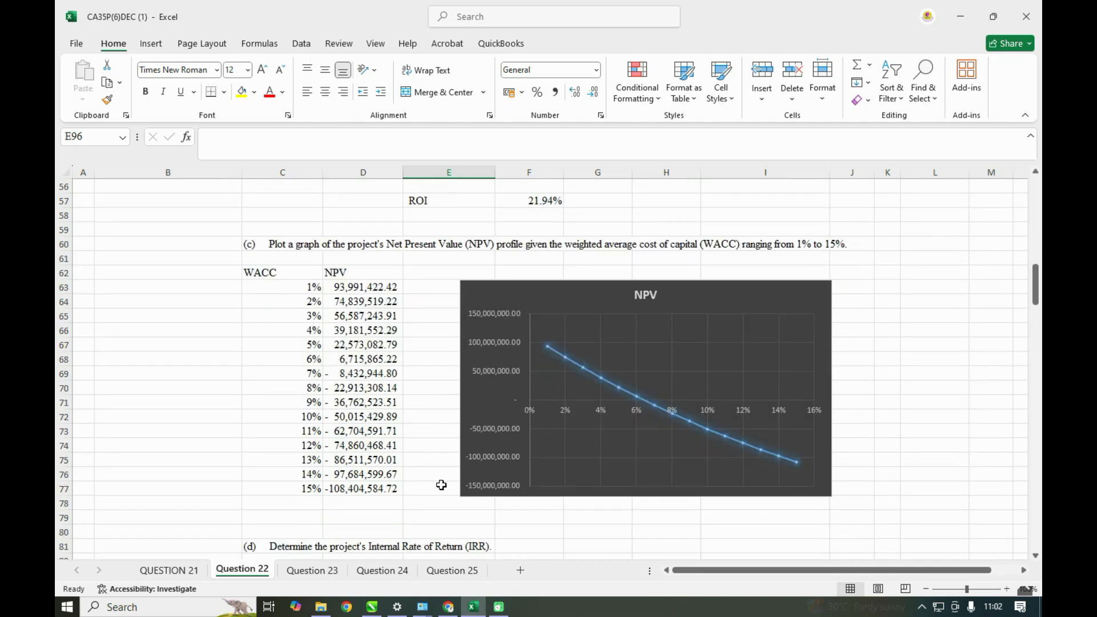
pyautogui.scroll(-1, 441, 485)
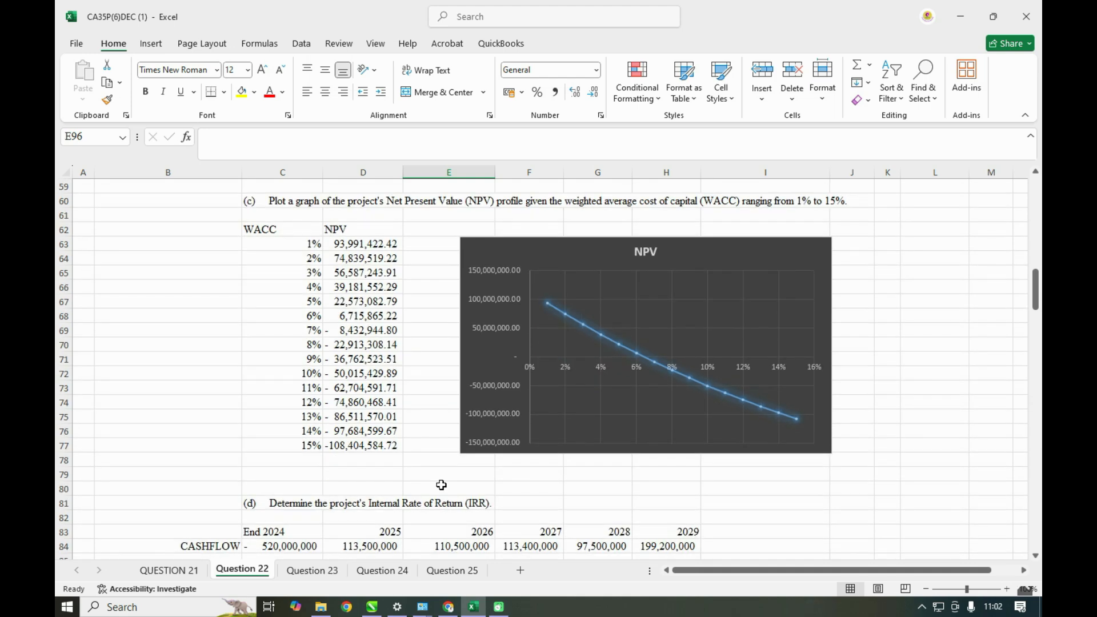
pyautogui.scroll(-6, 441, 484)
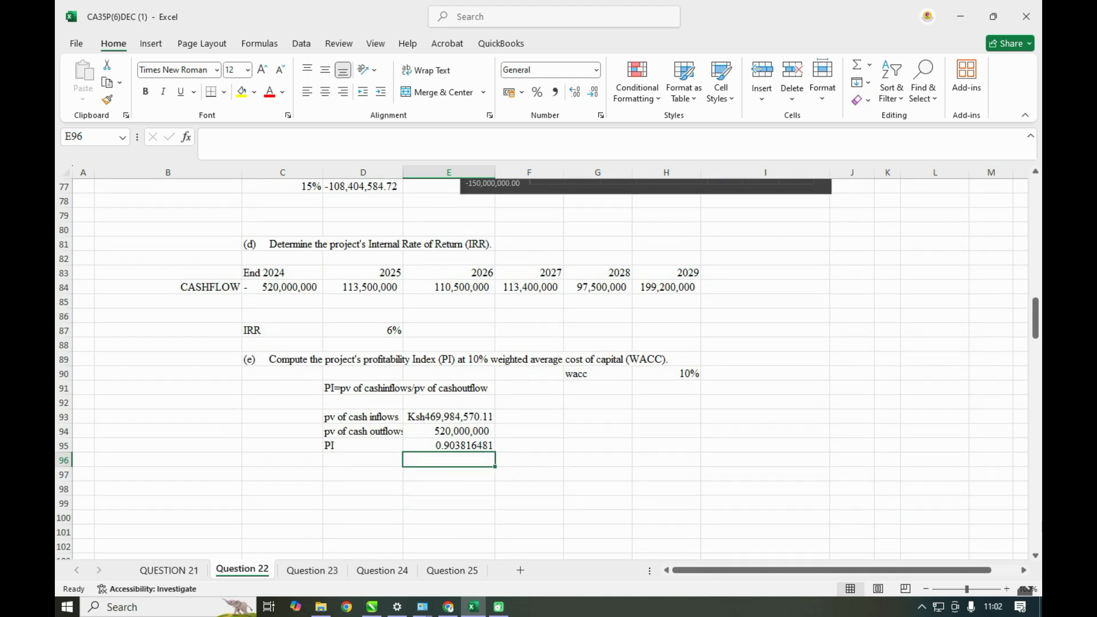